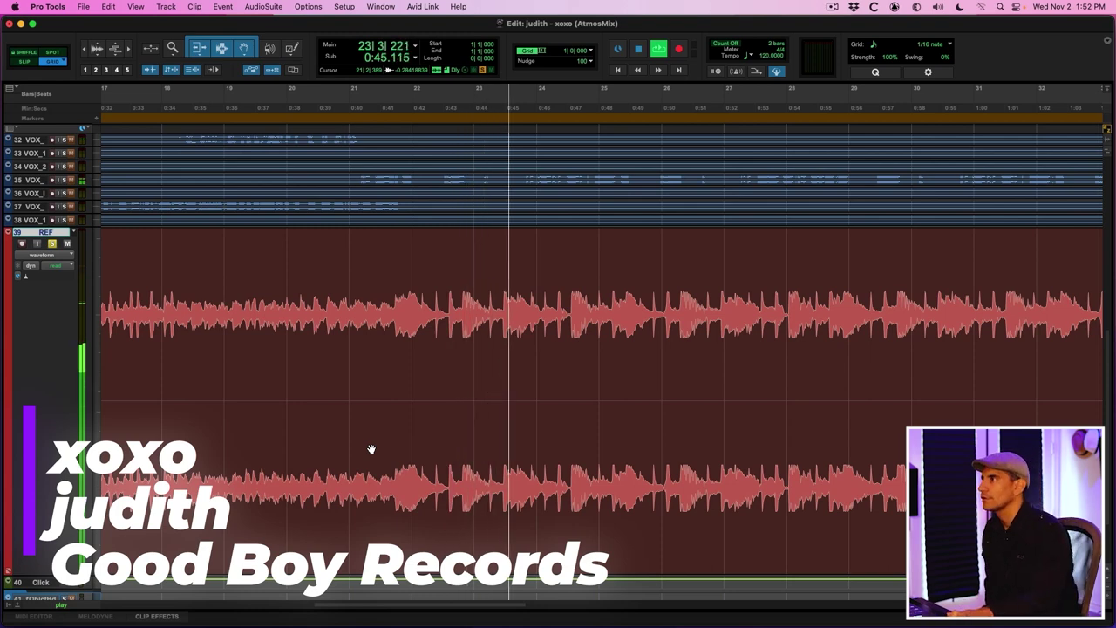
Stop playback, switch to Slip mode and trim the REF clip's start to the beat at 8|1|169.
key(space)
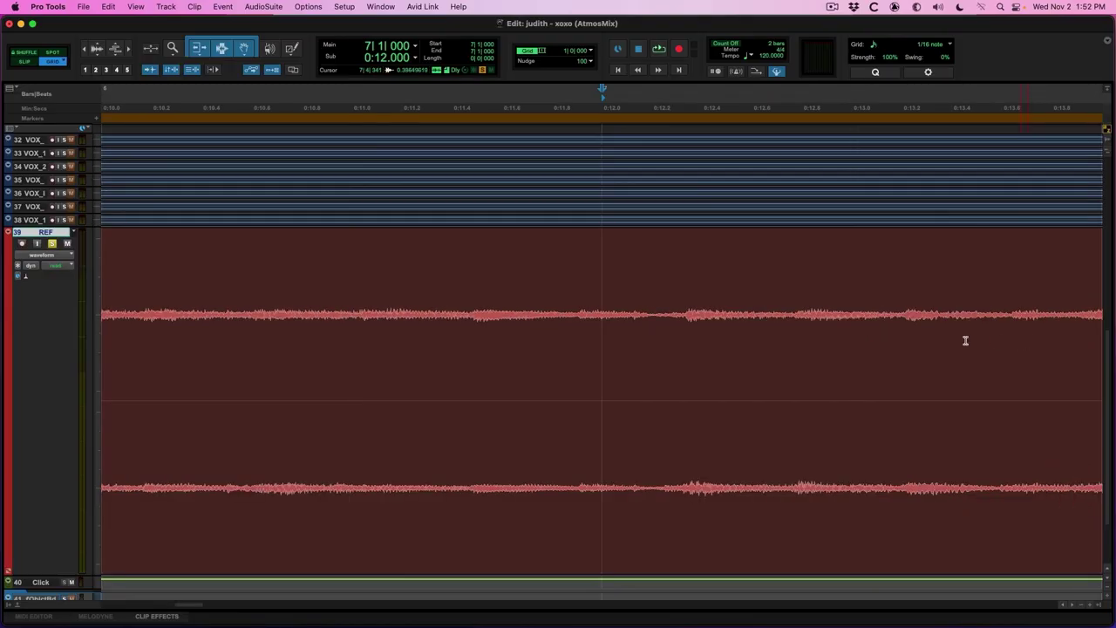
click(26, 62)
click(611, 327)
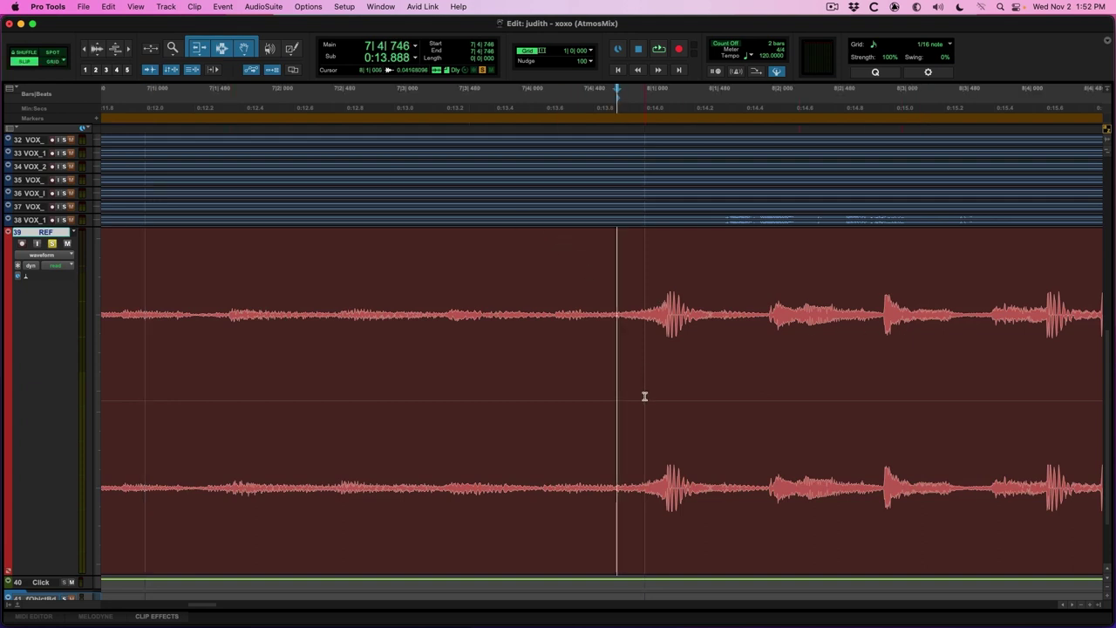
key(a)
click(772, 492)
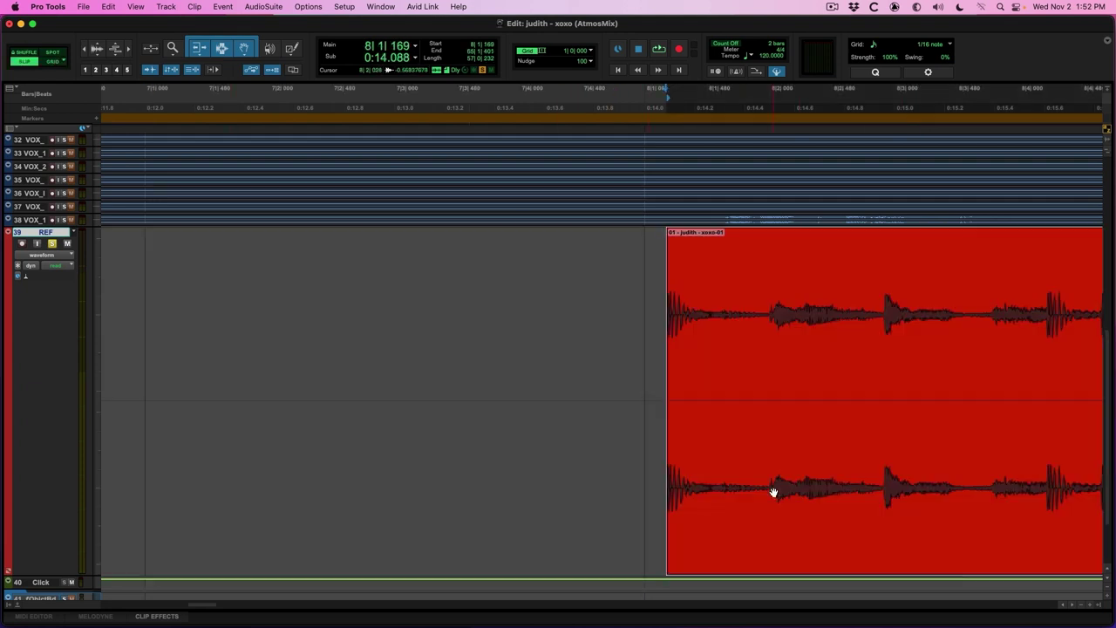
Move the trimmed REF clip to the session start at 1|1|000.
key(Return)
key(r)
key(r)
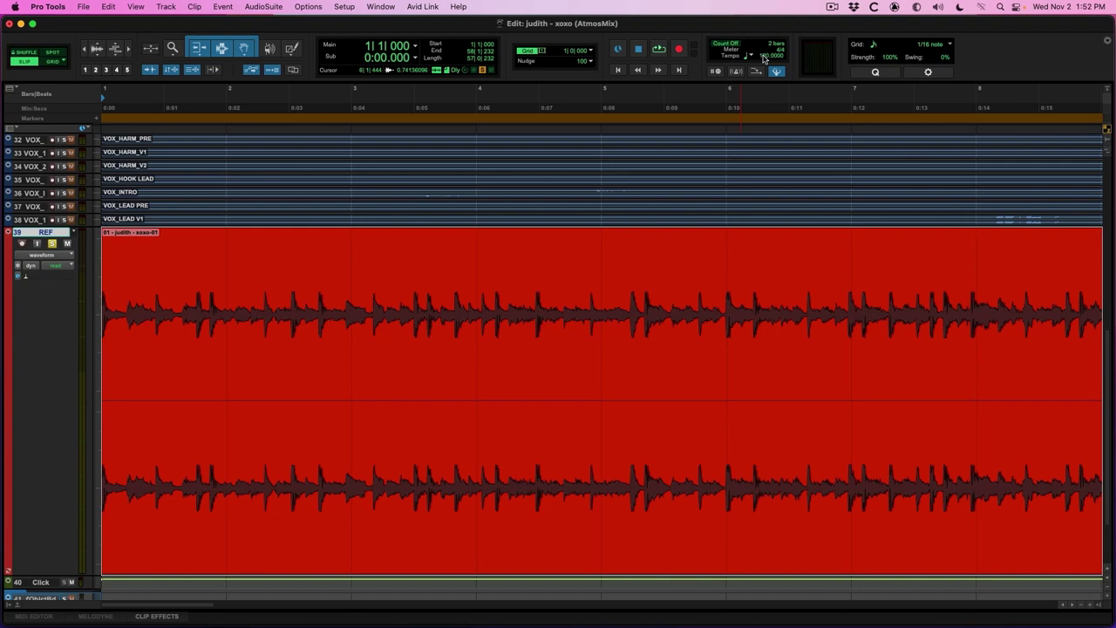
Set the session tempo to 137 BPM and play the reference from the start with the metronome on.
key(space)
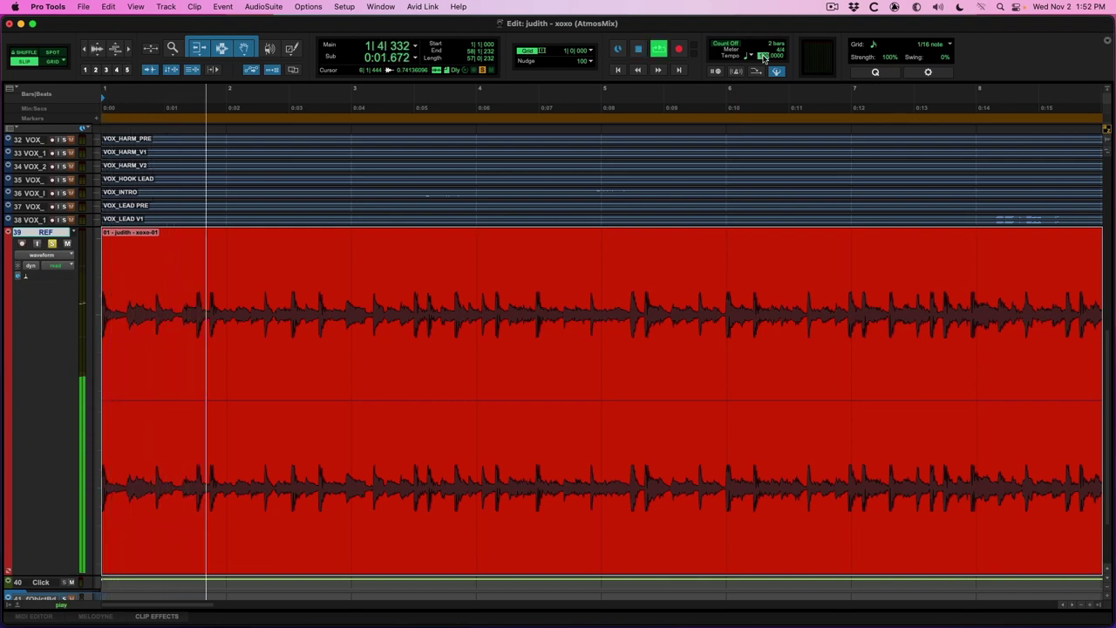
text(137)
key(Return)
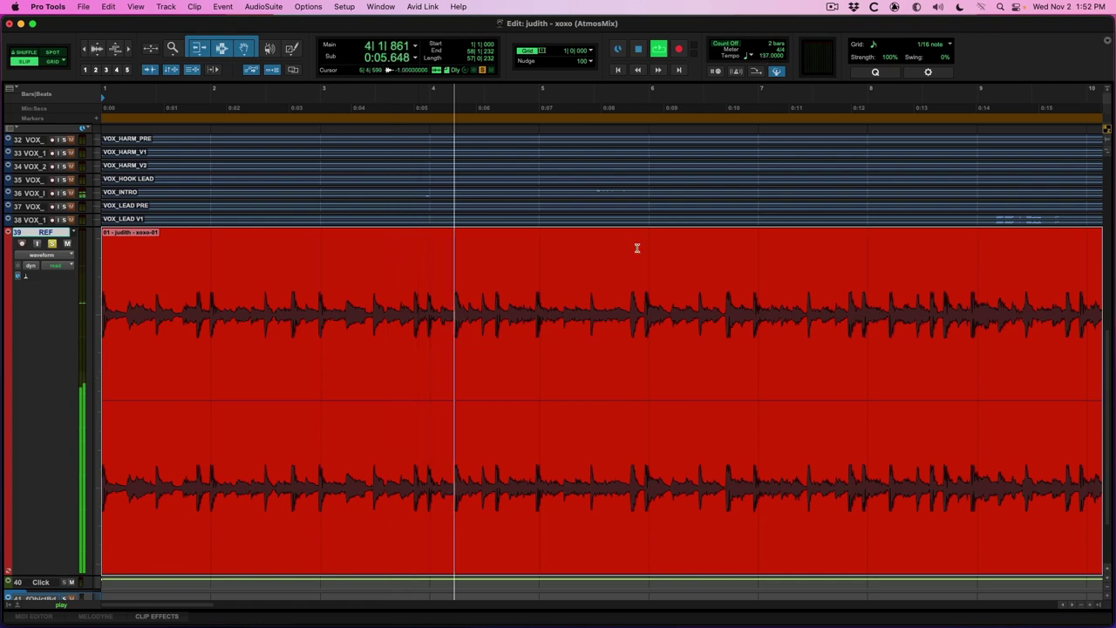
key(space)
key(space)
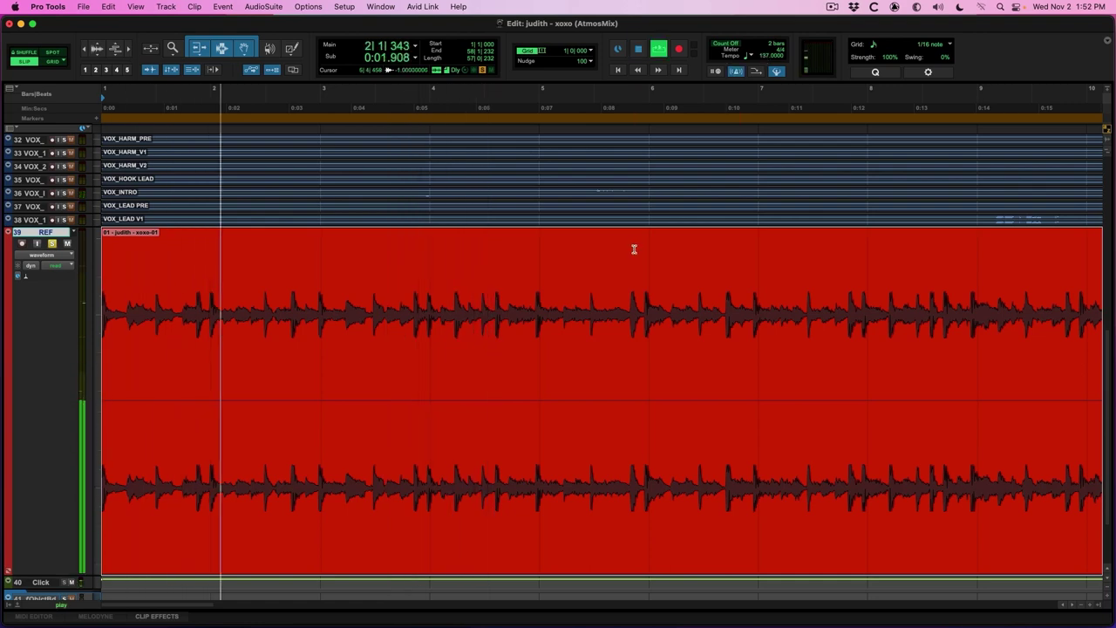
Stop playback and set the session tempo to 138 BPM.
key(super+bracketright)
key(super+bracketright)
key(space)
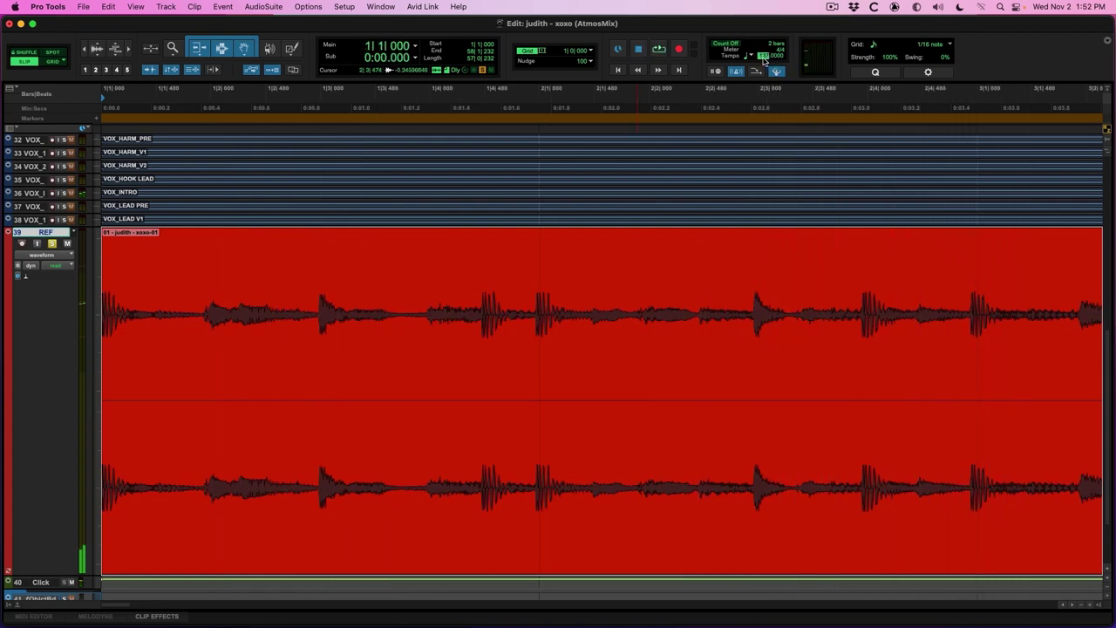
key(Return)
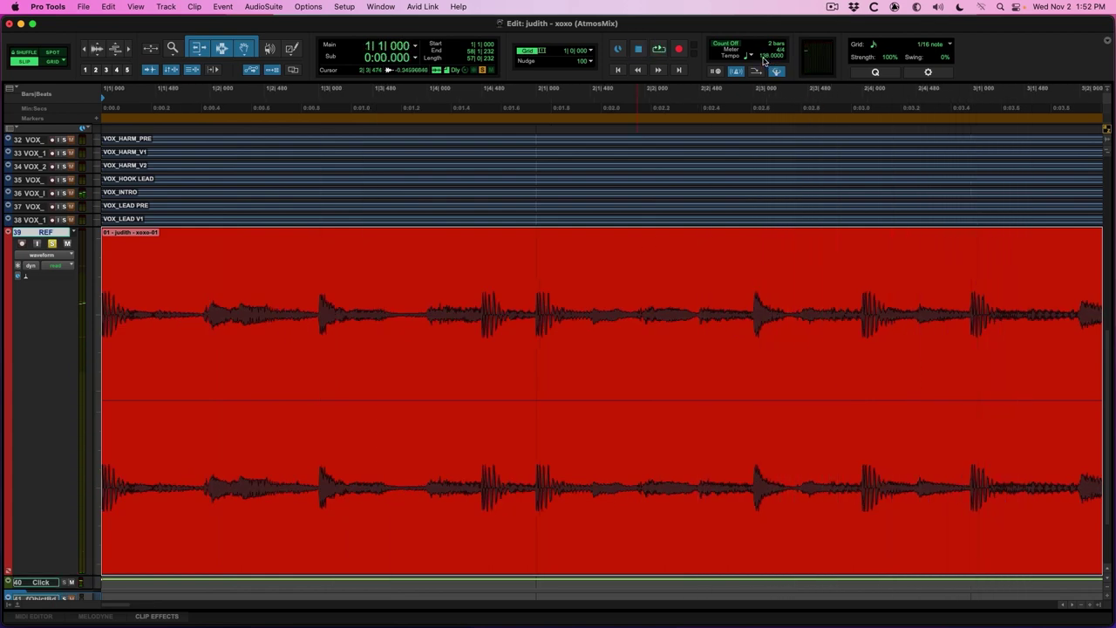
Play the REF clip against the click at the new tempo, from the start and around bar 30.
key(space)
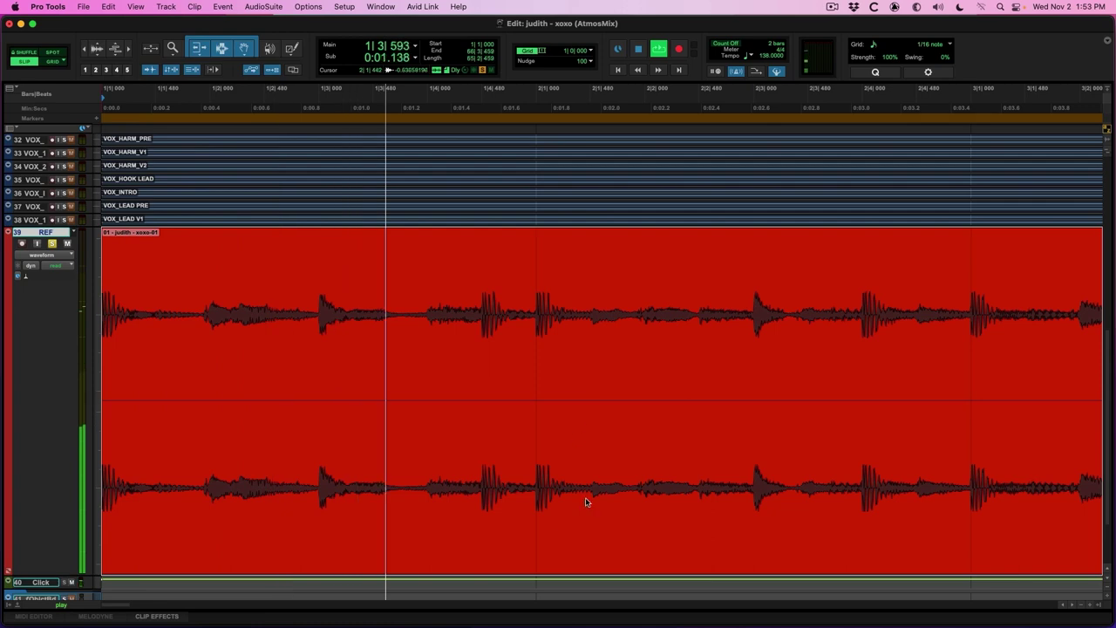
key(super+bracketleft)
key(super+bracketleft)
key(super+bracketleft)
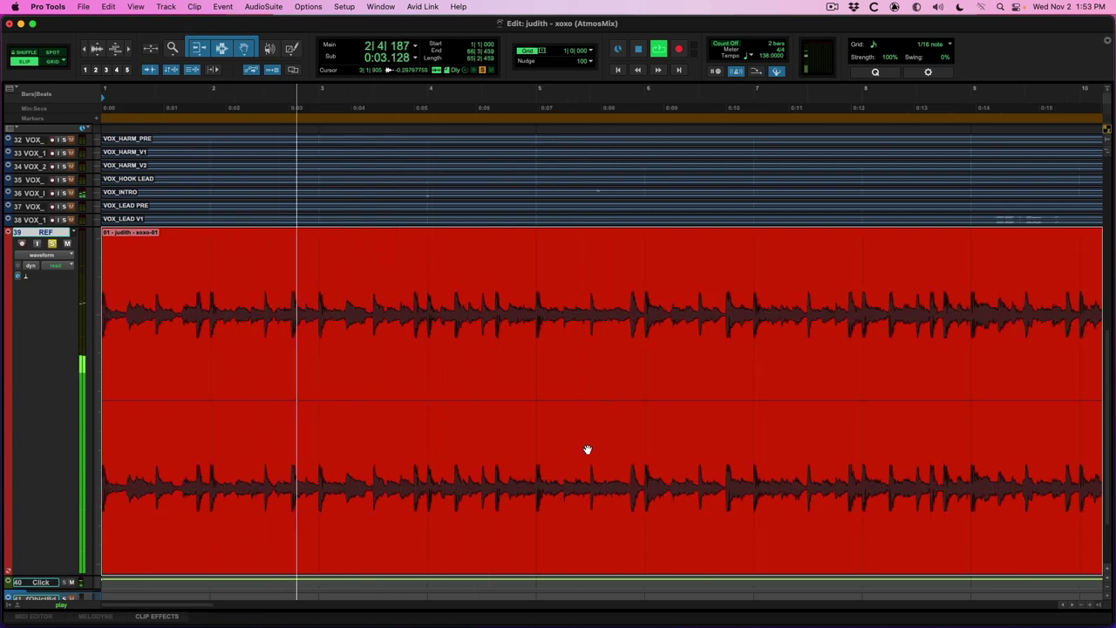
key(super+bracketleft)
key(super+bracketleft)
click(497, 320)
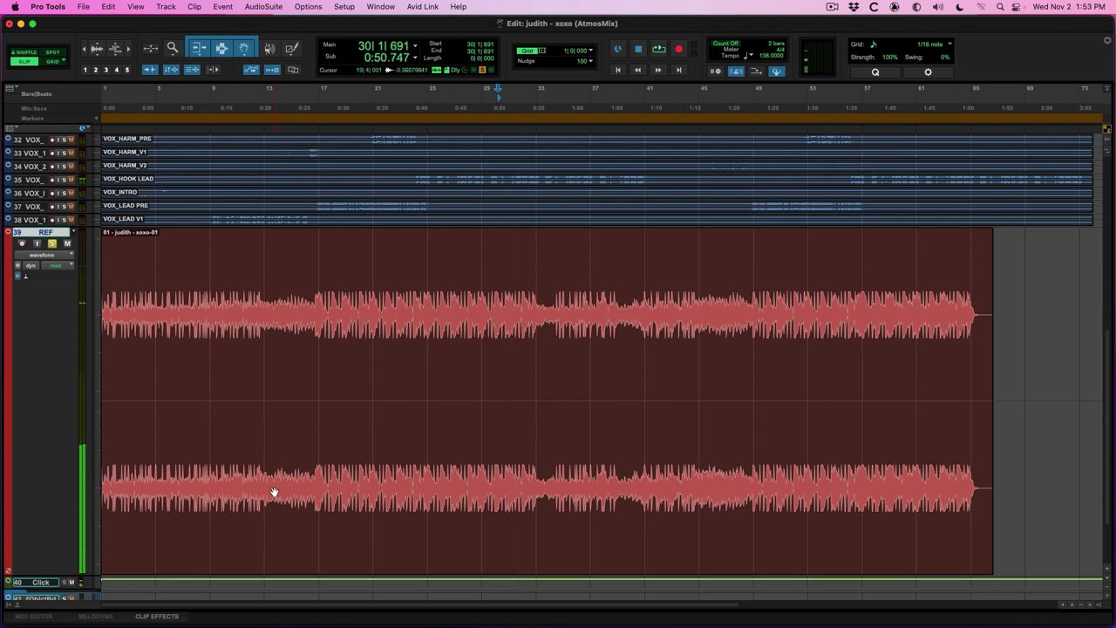
key(space)
Move the REF clip to start at bar 9 in Grid mode, and extend its head back to the session start.
click(270, 534)
key(super+bracketright)
key(super+bracketright)
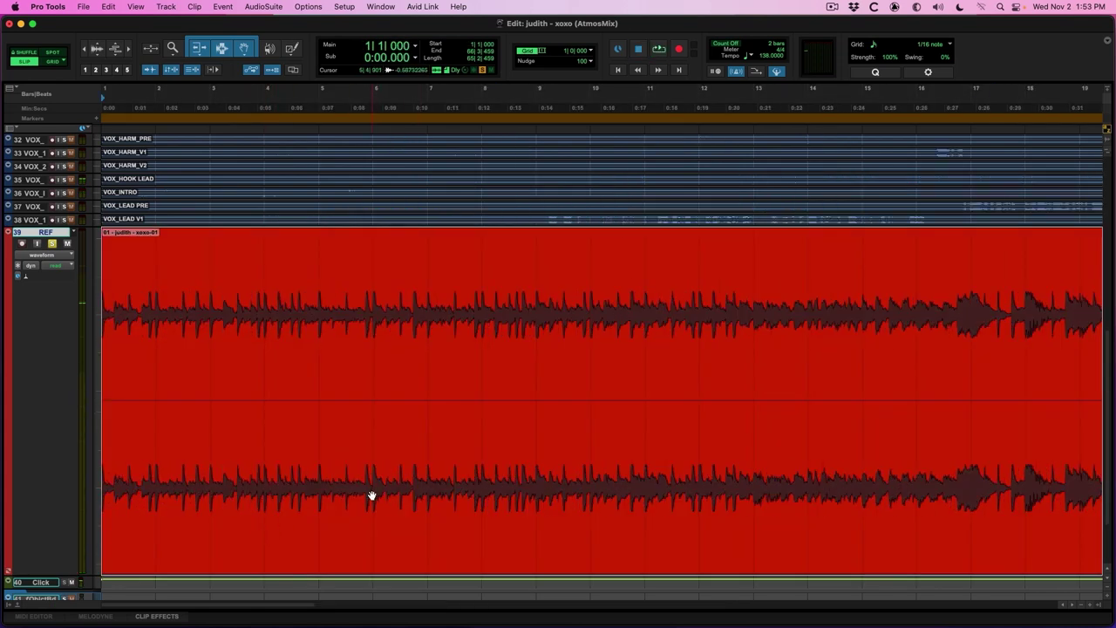
key(super+alt+bracketright)
drag(319, 502, 732, 475)
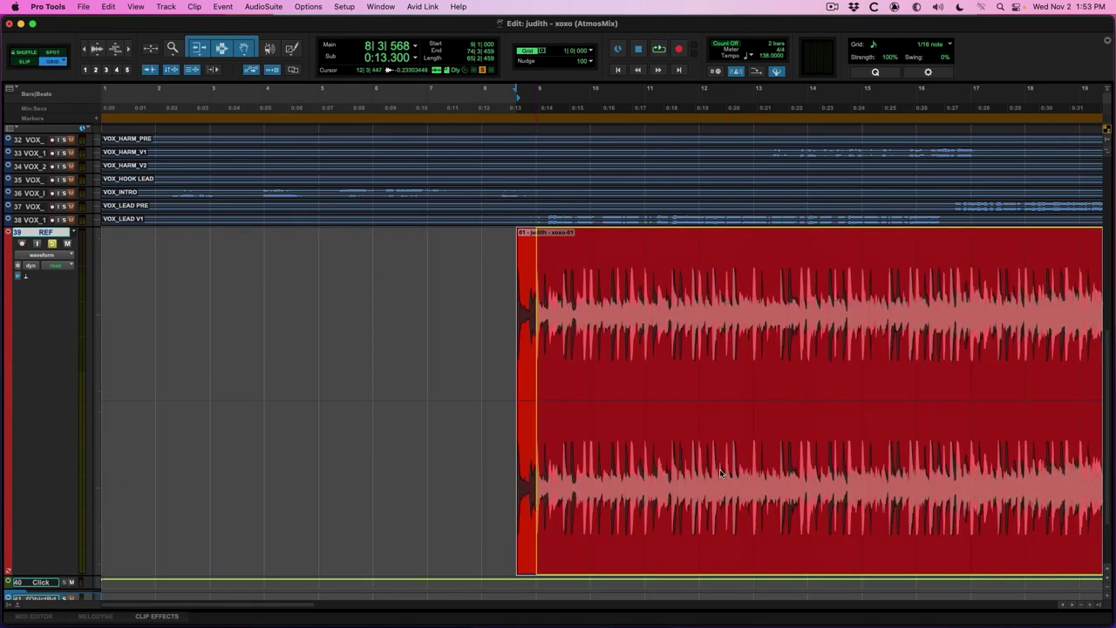
drag(541, 390, 103, 375)
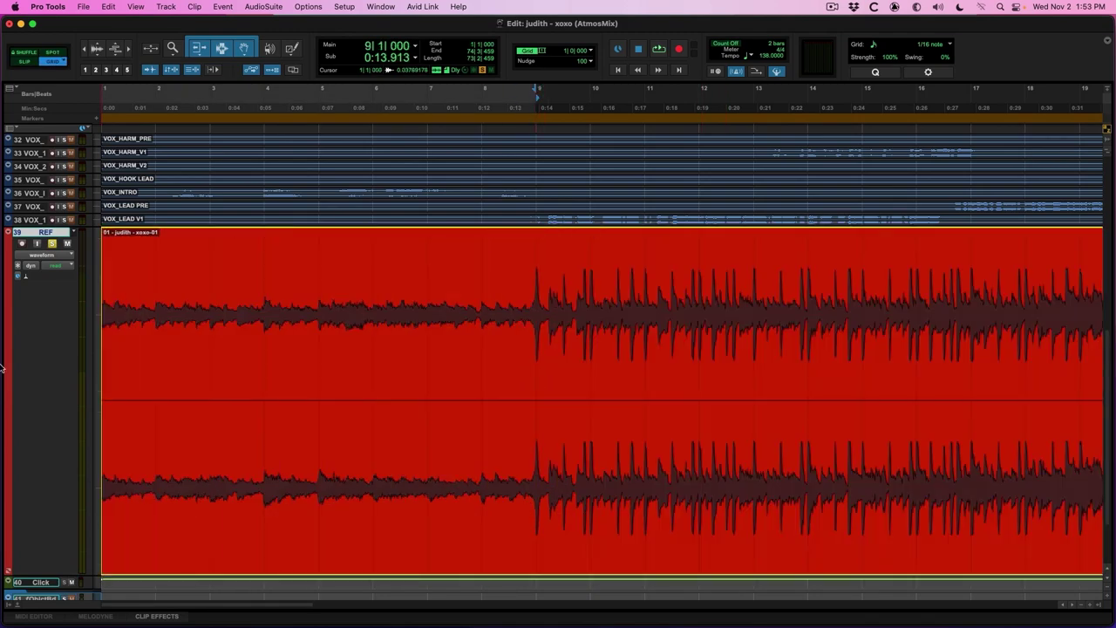
Enlarge all tracks and check the bar 9 downbeat of the drum and vocal stems against the REF clip.
click(541, 321)
scroll(542, 321, up, 10)
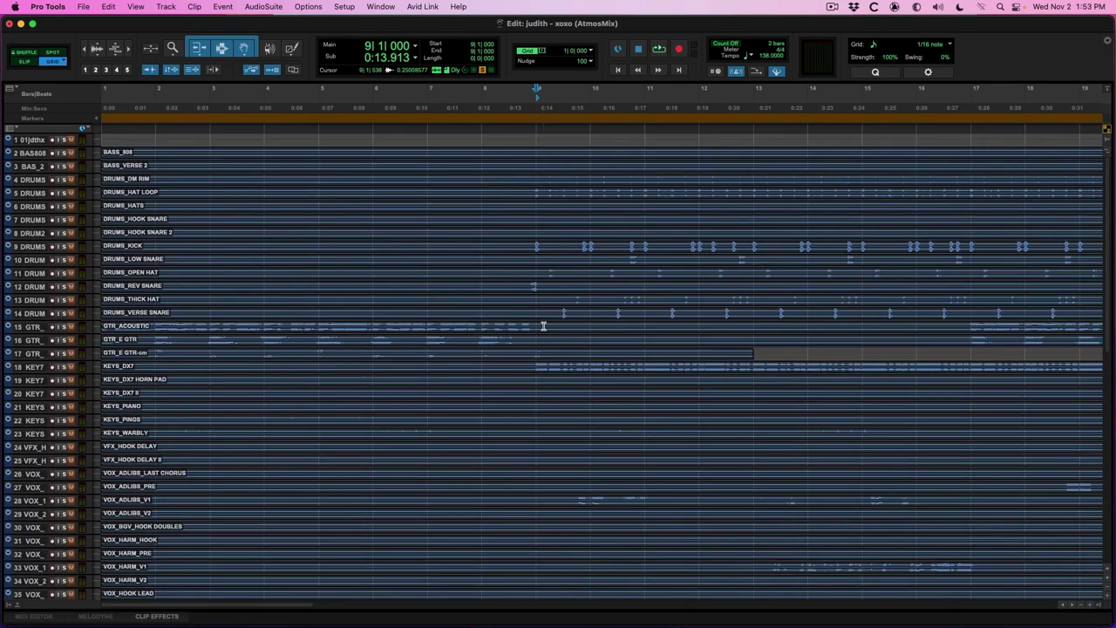
click(534, 192)
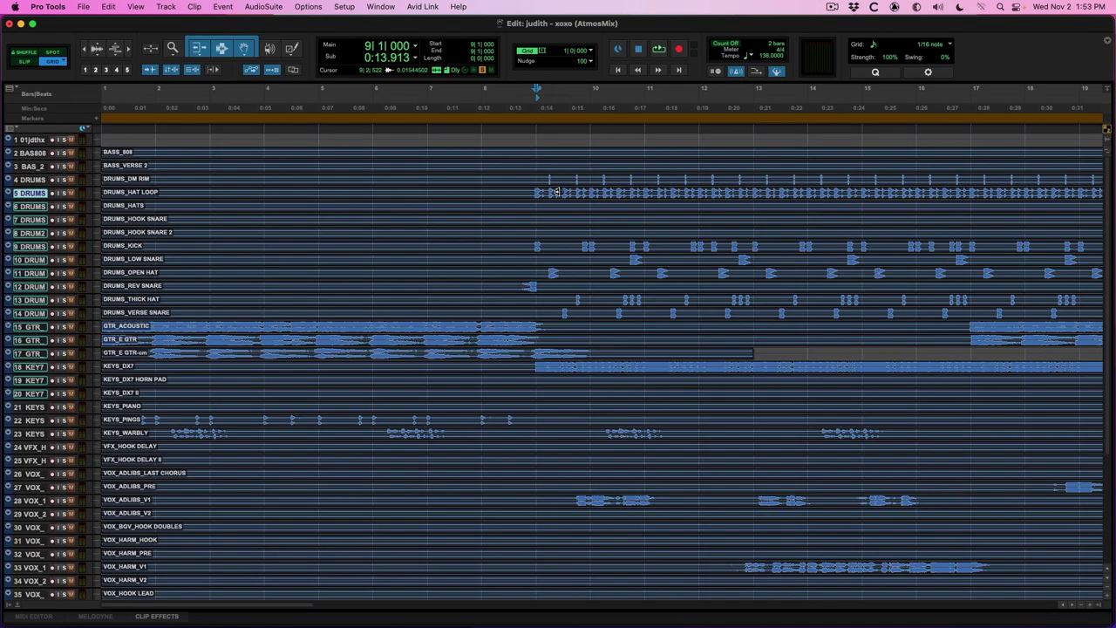
key(ctrl+alt+Down)
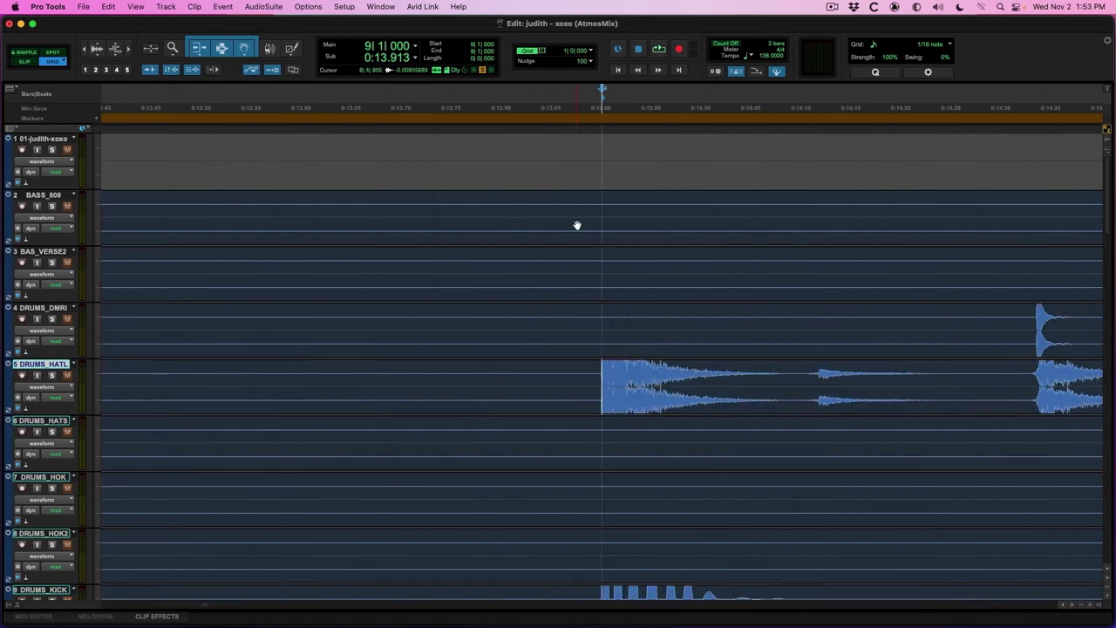
key(super+bracketleft)
scroll(585, 242, down, 20)
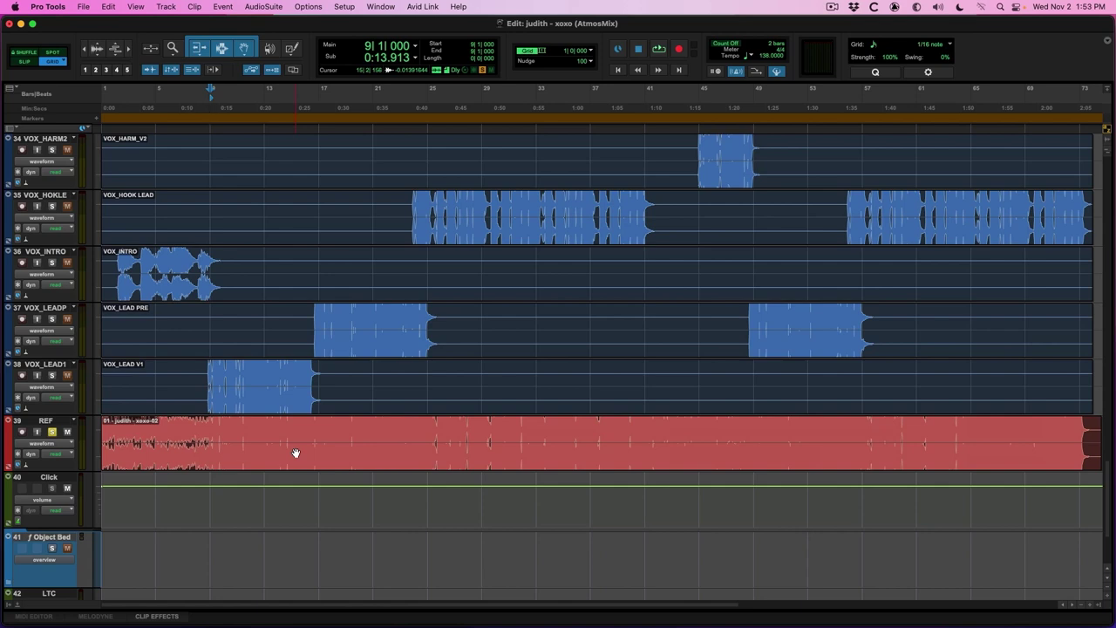
key(super+bracketright)
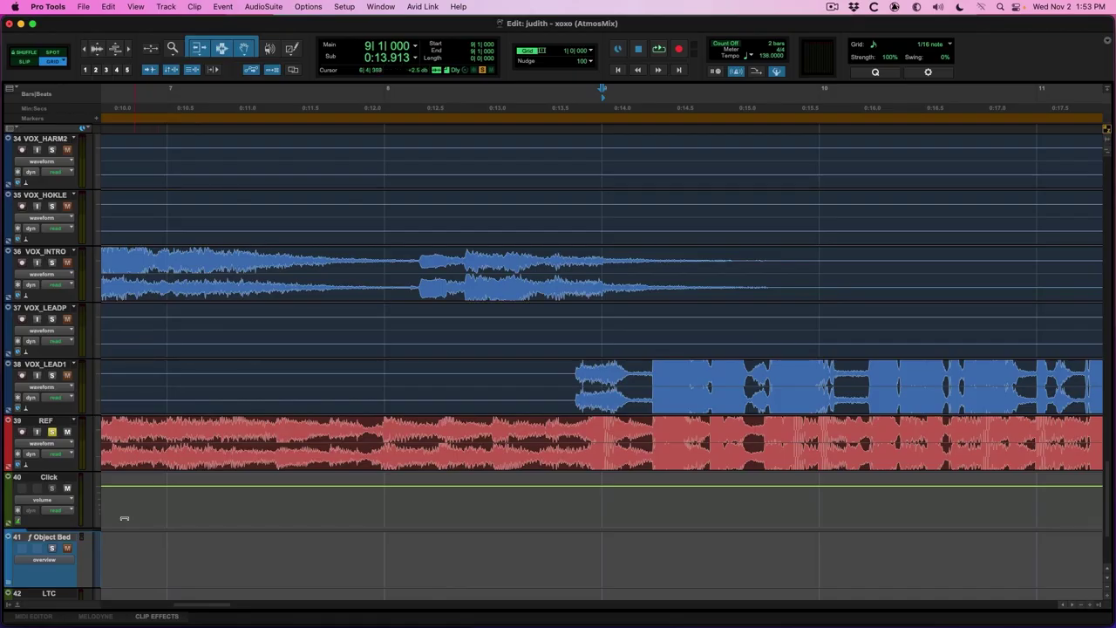
Activate the ALL group, select everything and move all clips to start at bar 2.
click(7, 606)
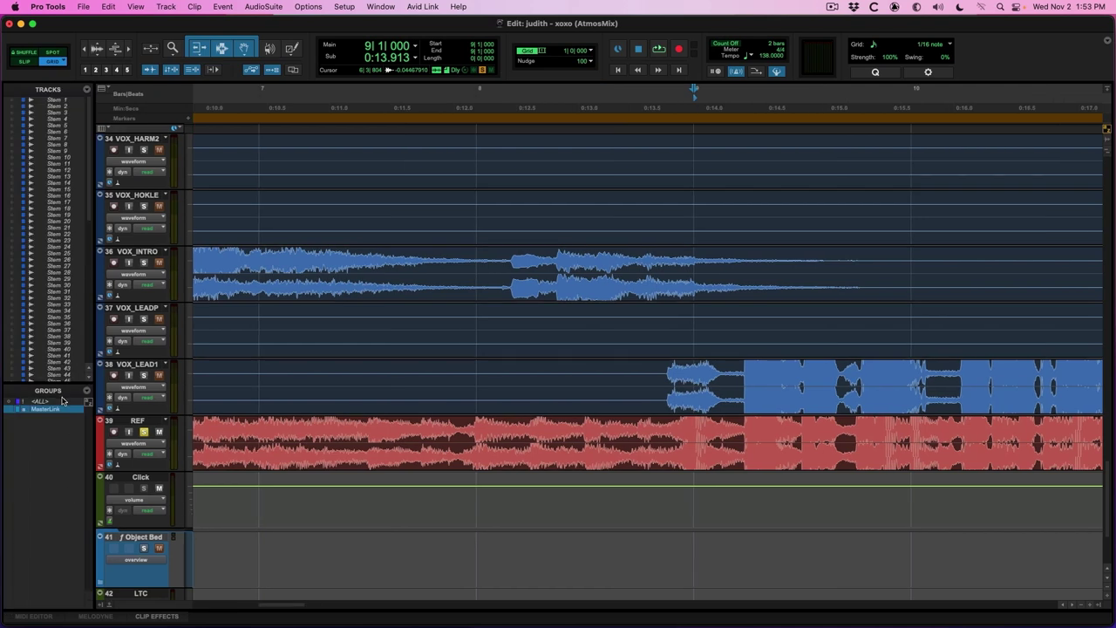
key(super+a)
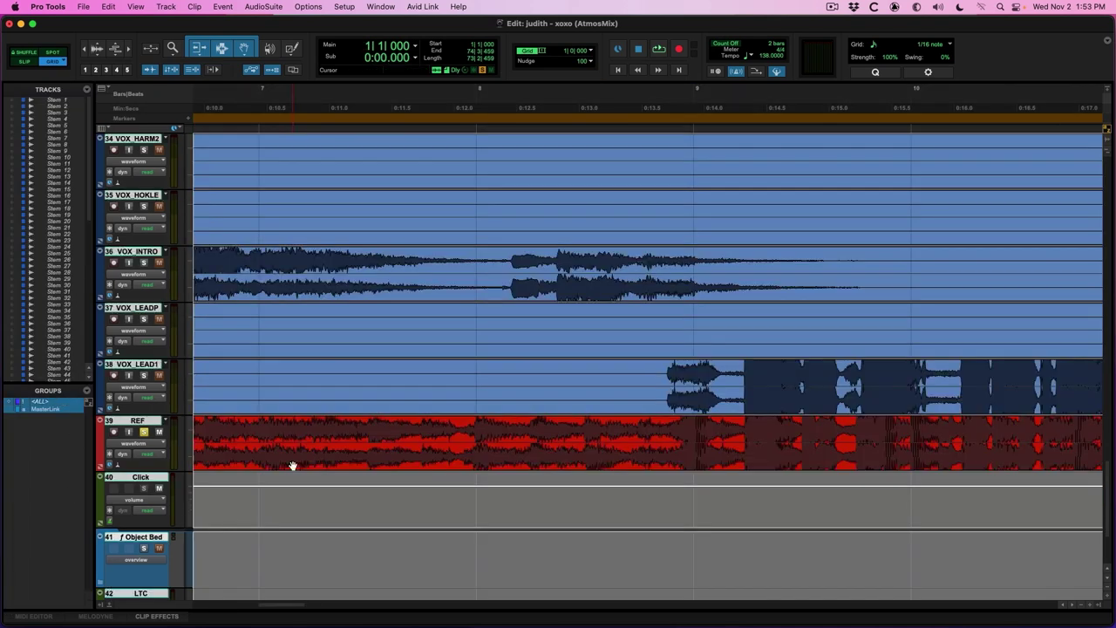
scroll(293, 465, left, 15)
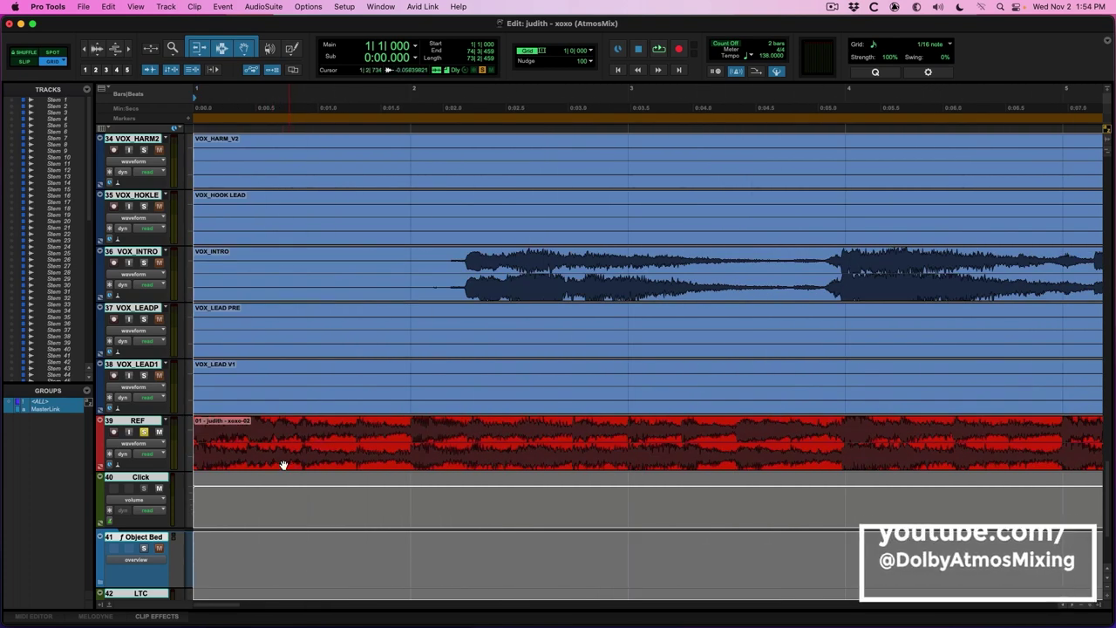
drag(262, 455, 420, 450)
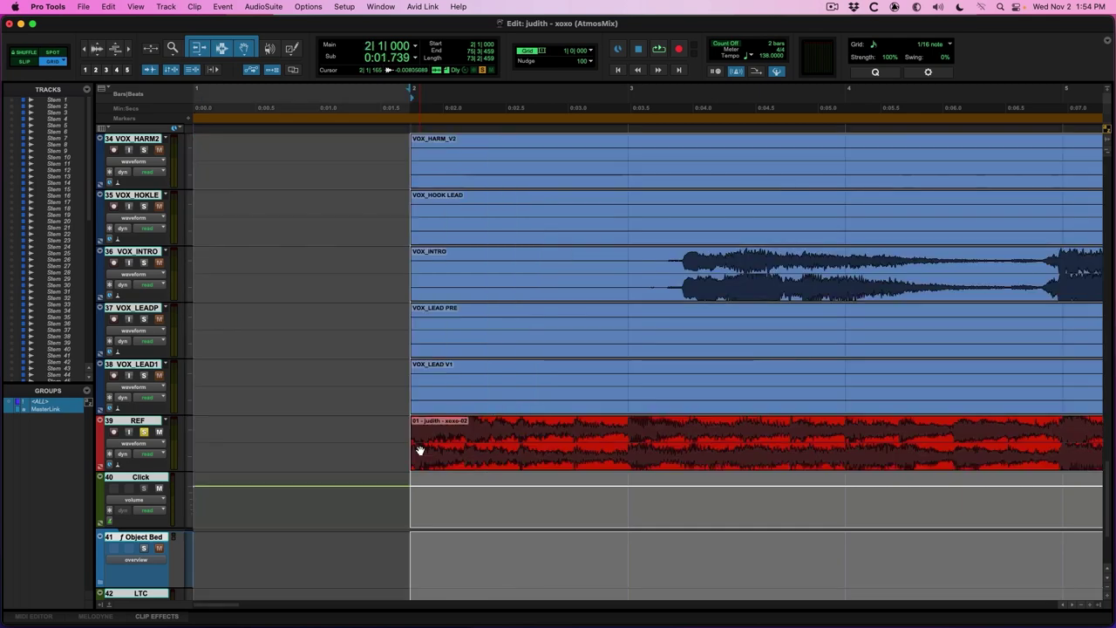
scroll(421, 450, up, 10)
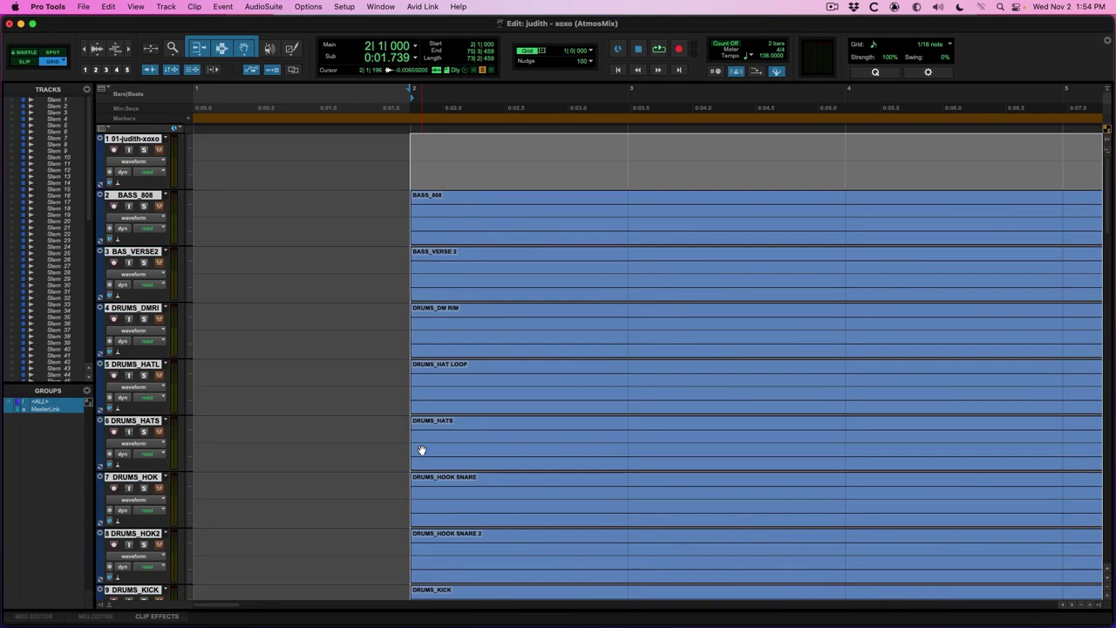
scroll(422, 450, right, 2)
scroll(422, 450, down, 10)
scroll(422, 450, left, 2)
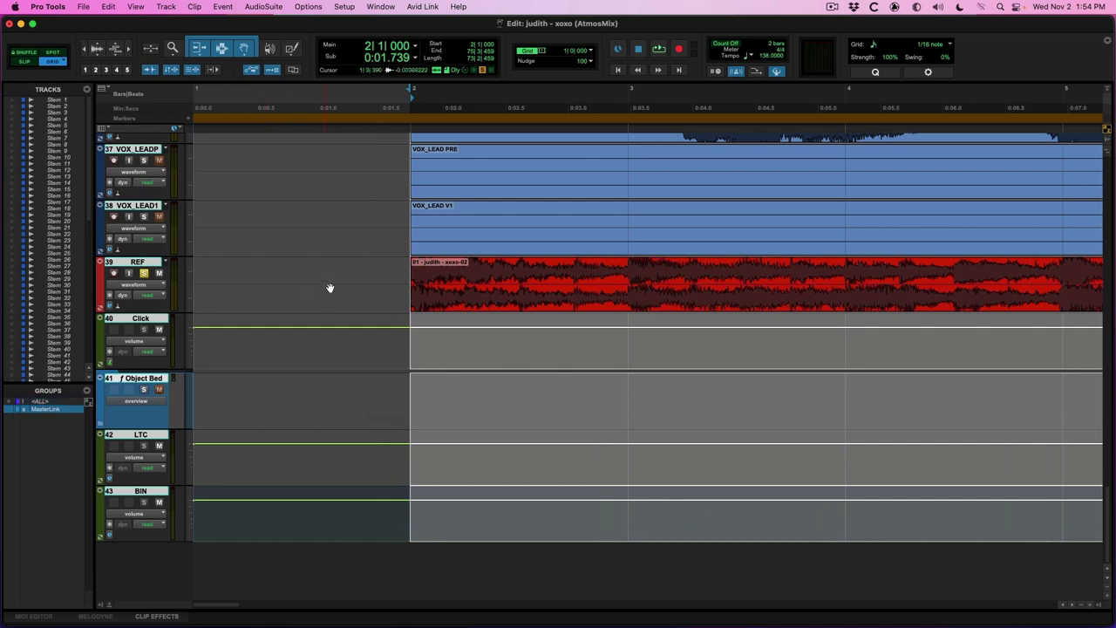
With the ALL group off, extend the REF clip's head to 1|4|574 in Slip mode and compare it with the VOX_LEAD V1 clip.
click(403, 282)
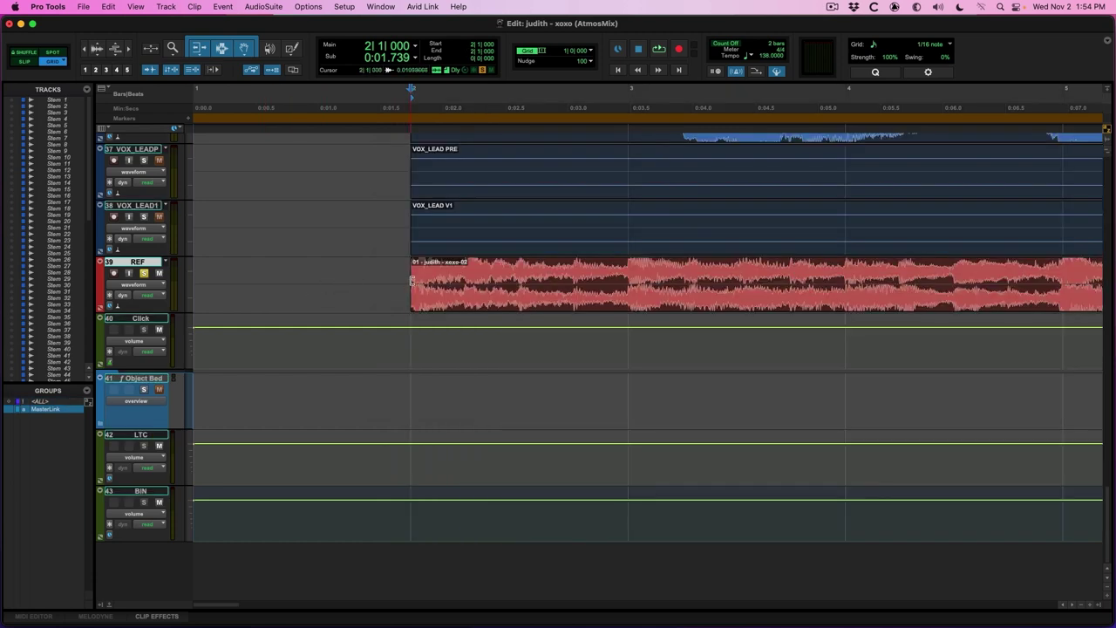
click(433, 299)
key(super+bracketright)
key(super+bracketright)
key(super+bracketright)
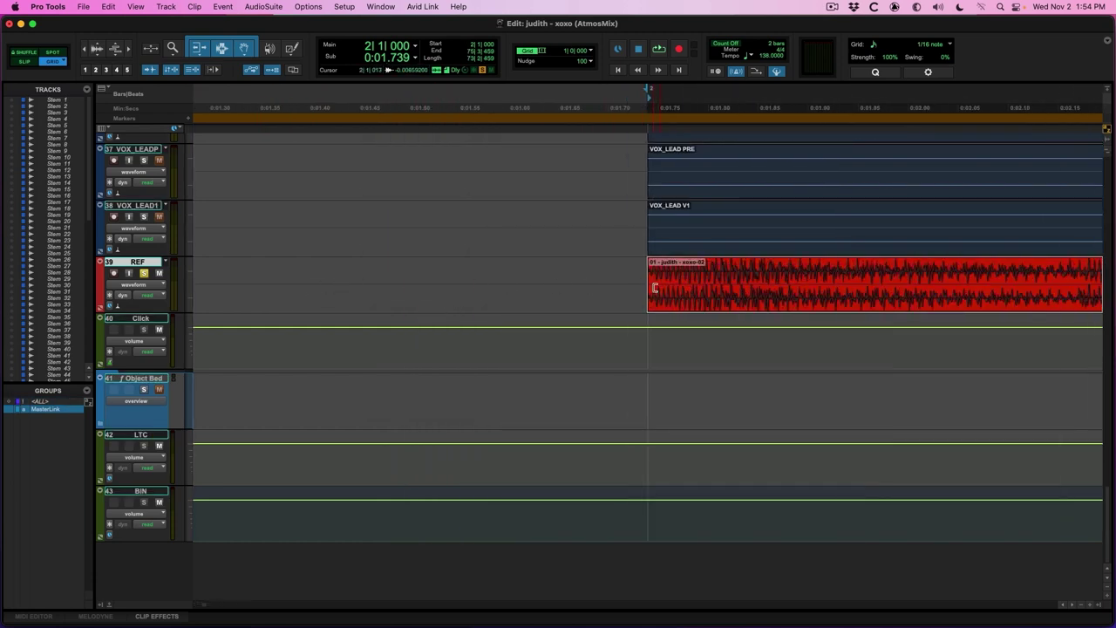
drag(464, 285, 356, 291)
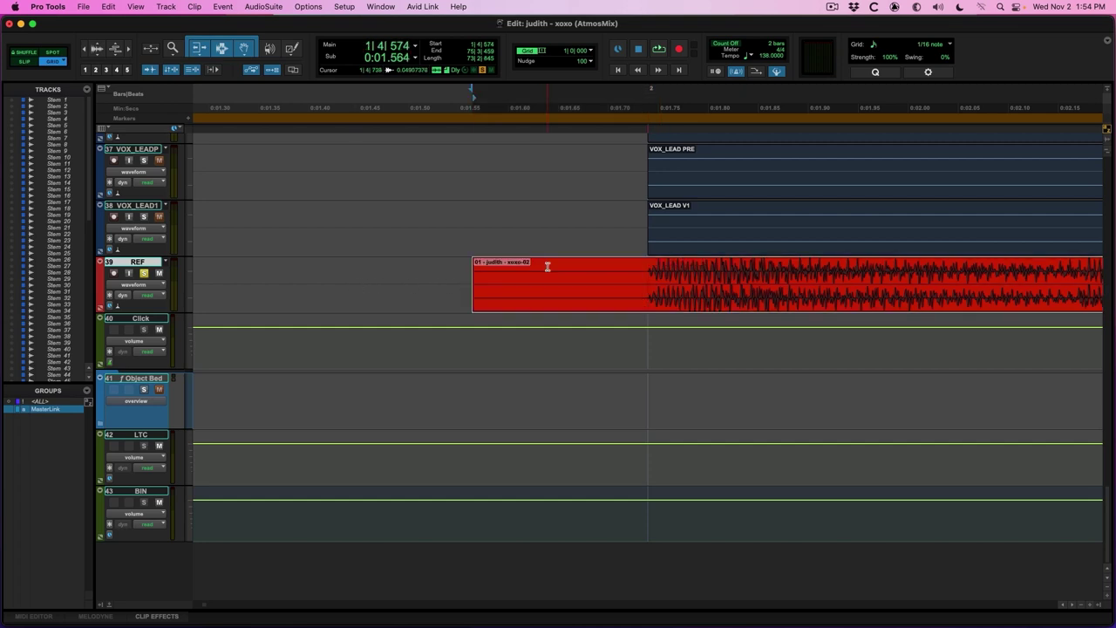
click(678, 240)
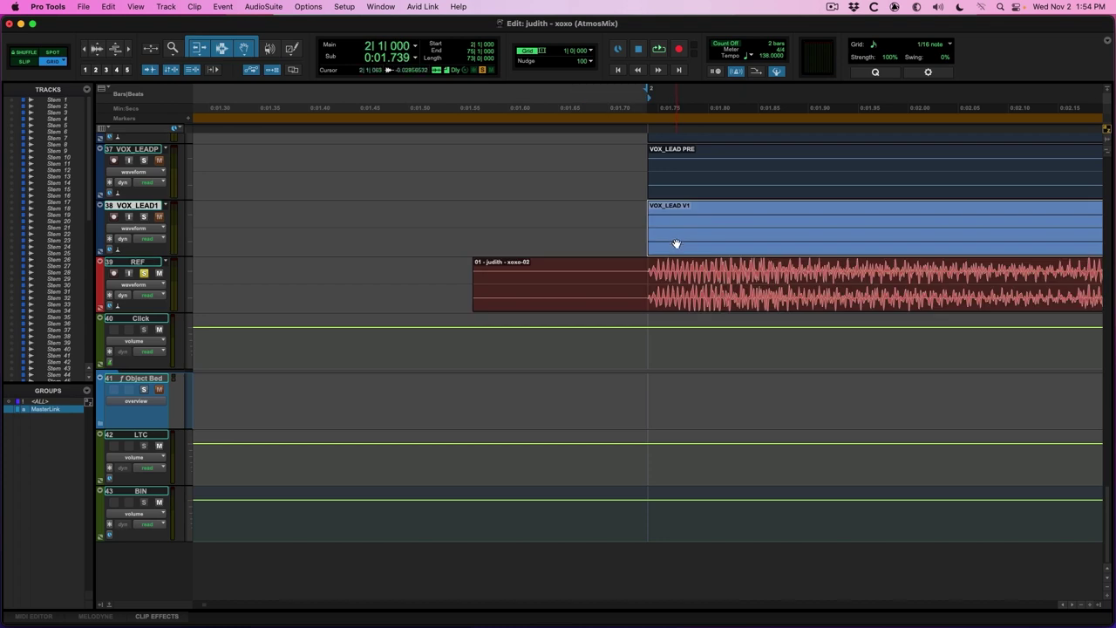
click(647, 299)
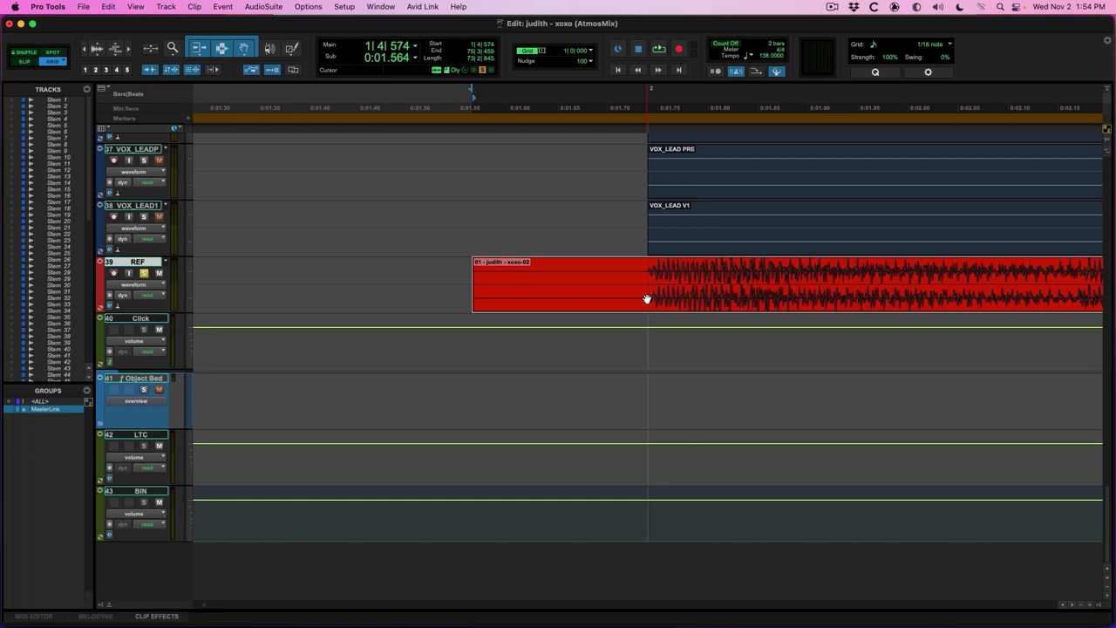
Activate the ALL group, select everything on all tracks and extend the selection back to the session start.
key(super+bracketleft)
key(super+bracketleft)
key(super+bracketleft)
key(super+bracketleft)
key(super+bracketleft)
key(super+bracketleft)
key(super+bracketleft)
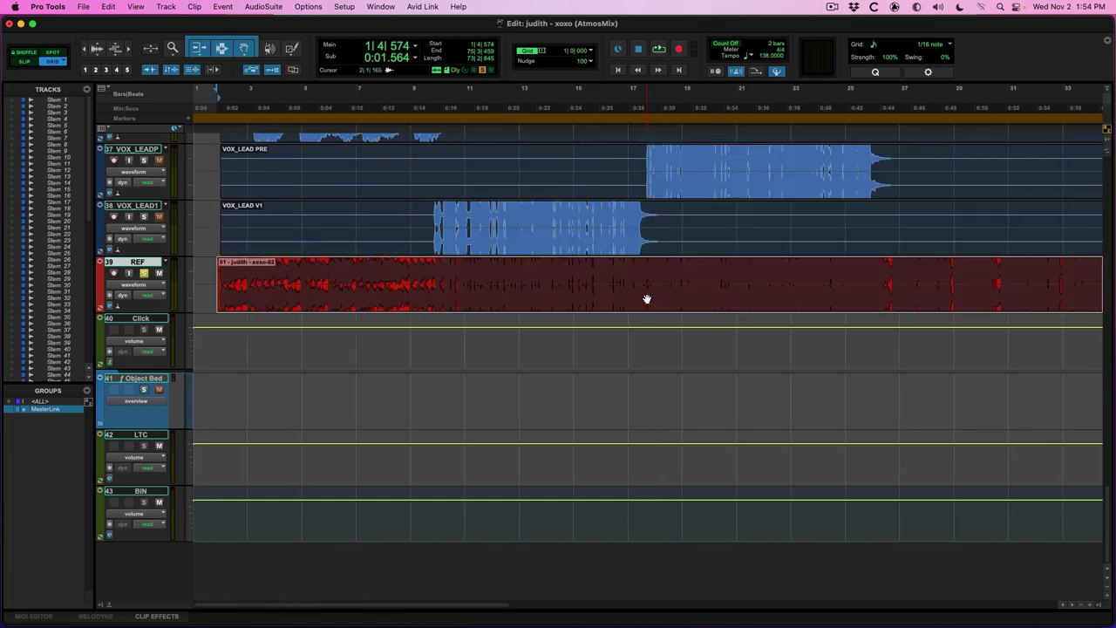
key(super+bracketleft)
key(super+bracketright)
key(super+bracketright)
key(super+bracketright)
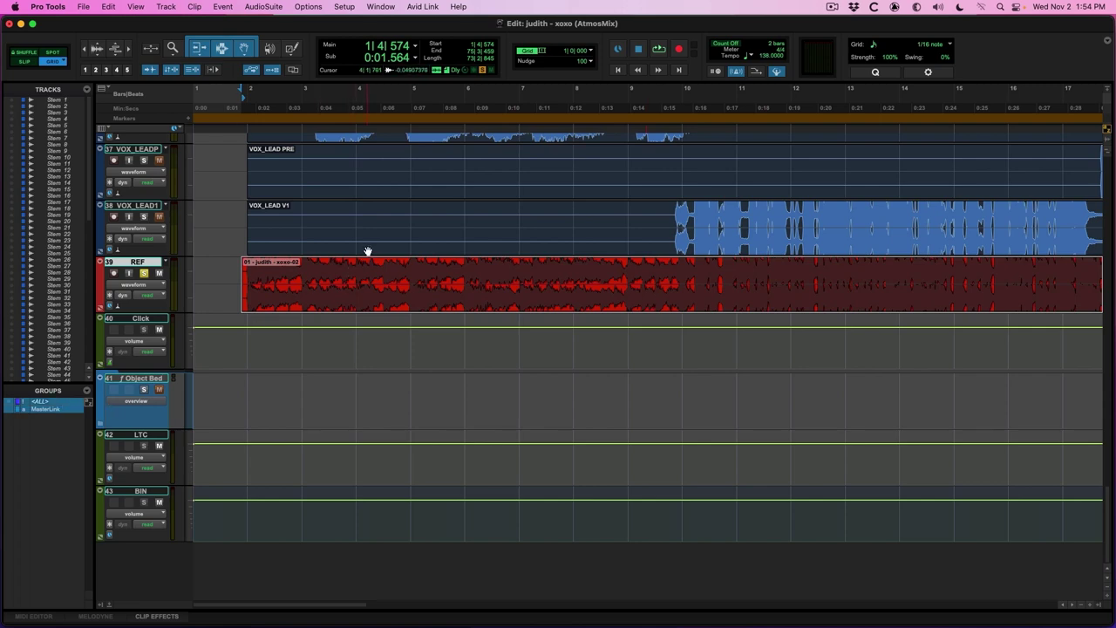
key(super+a)
key(shift+Return)
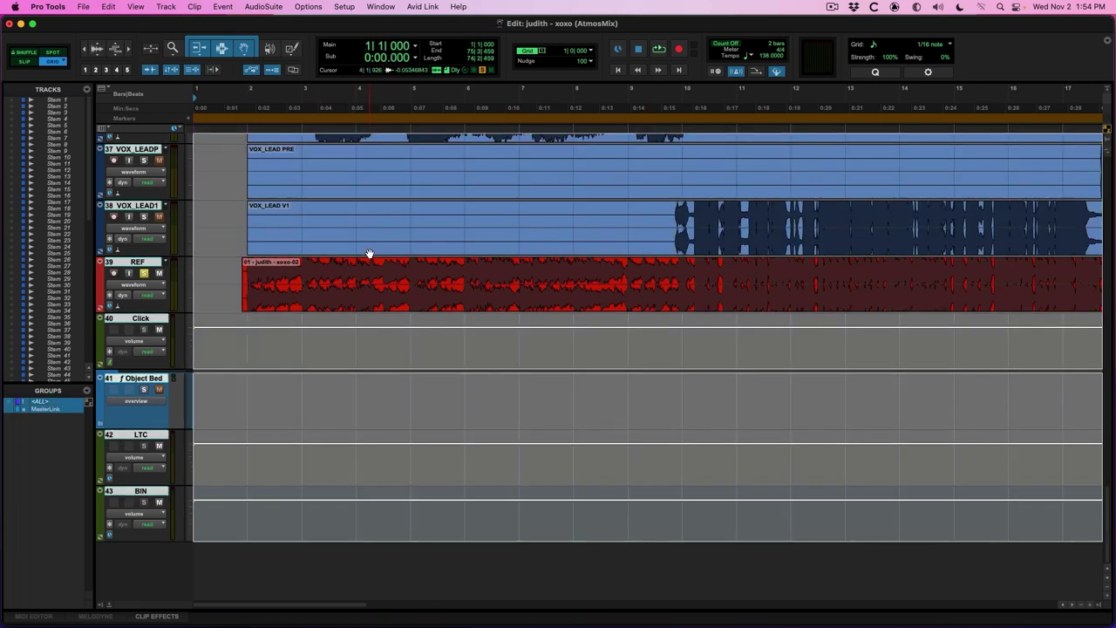
key(super+bracketright)
key(super+bracketright)
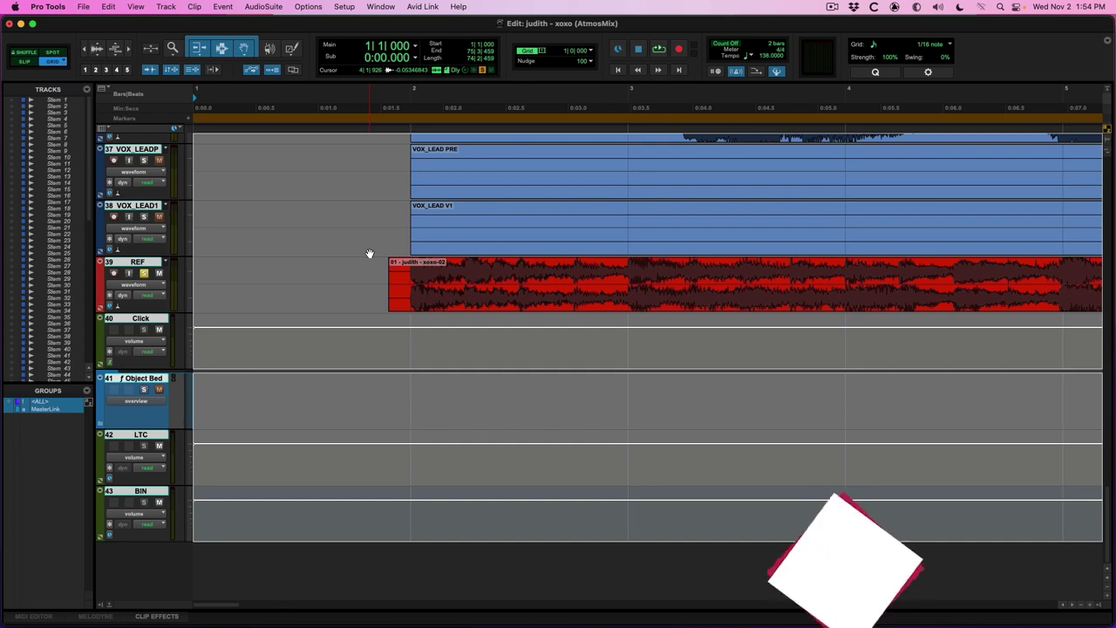
Lock the clips on all tracks in place, hide the track list and fit the whole session with enlarged waveforms.
key(ctrl+alt+l)
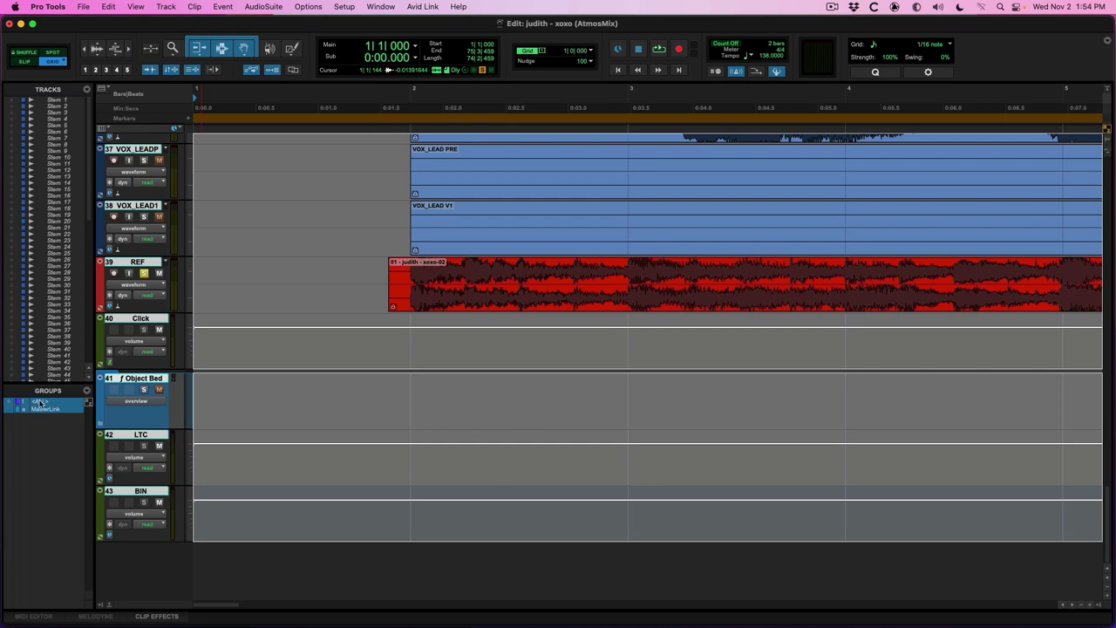
click(104, 603)
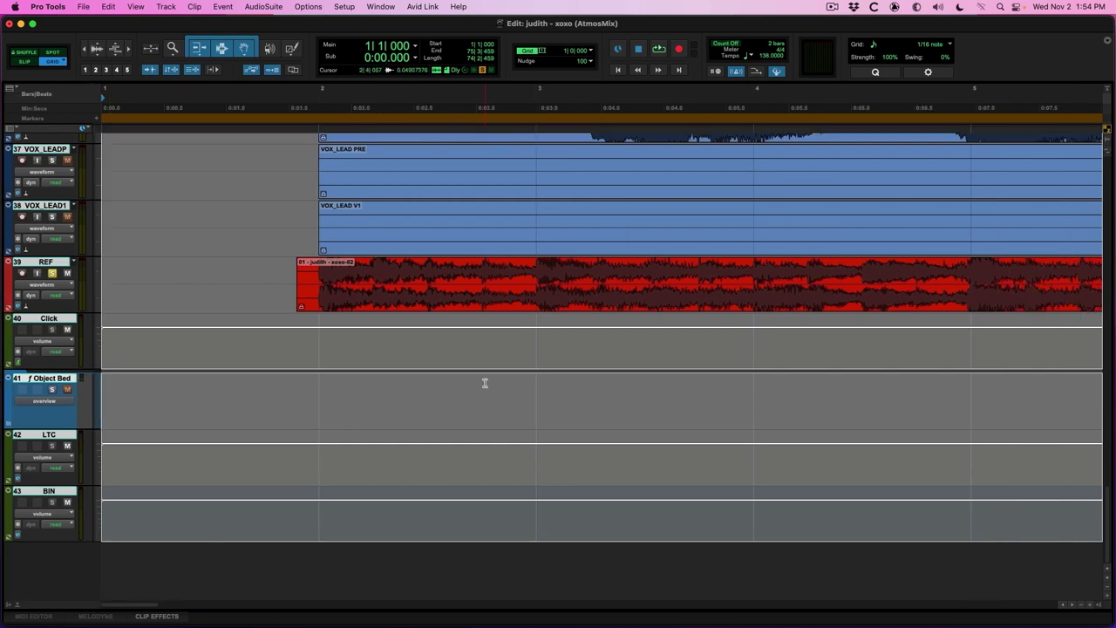
key(alt+a)
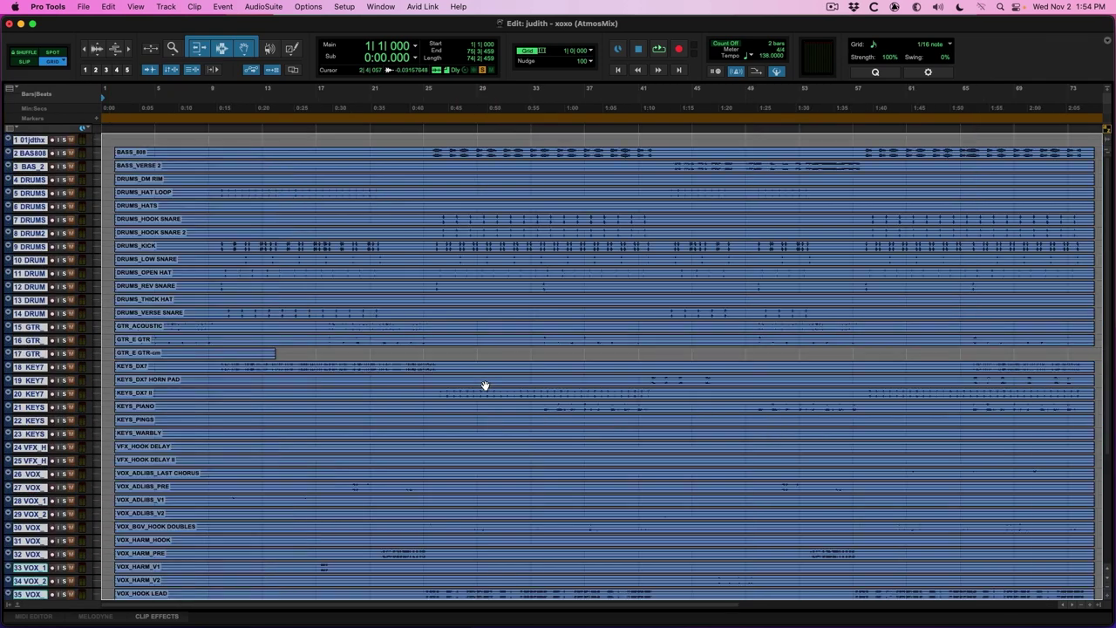
key(ctrl+alt+Up)
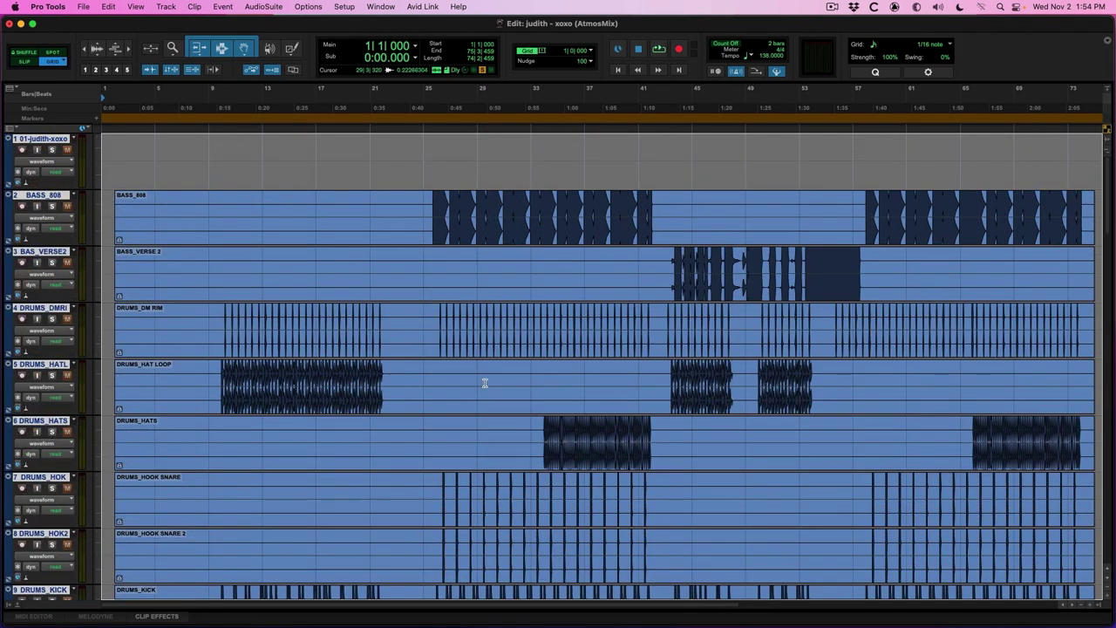
key(ctrl+a)
key(ctrl+u)
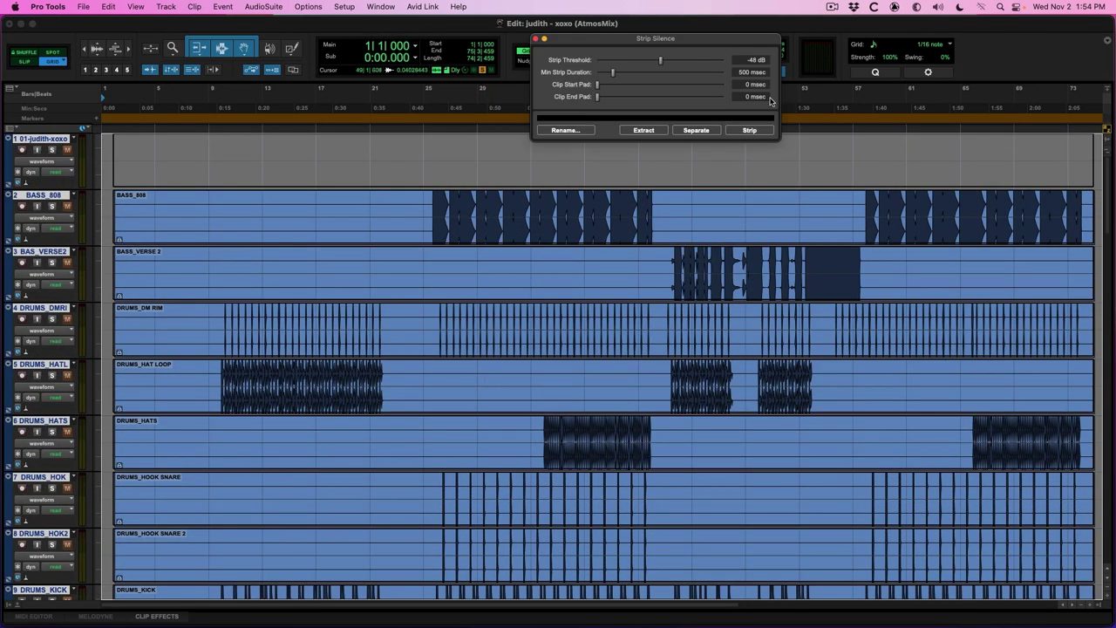
click(764, 225)
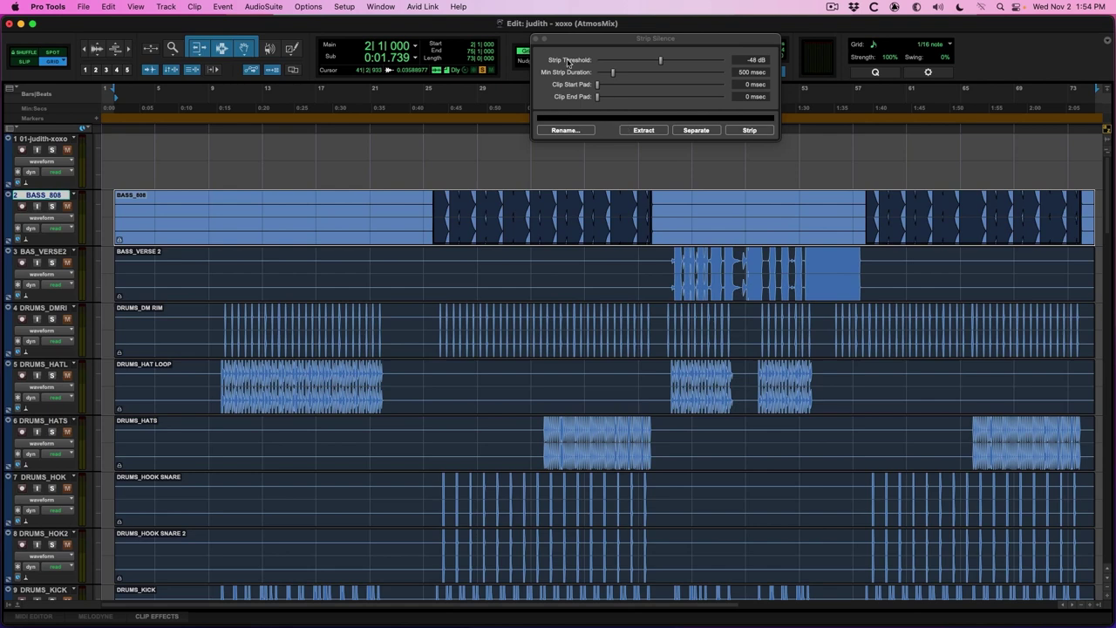
click(536, 40)
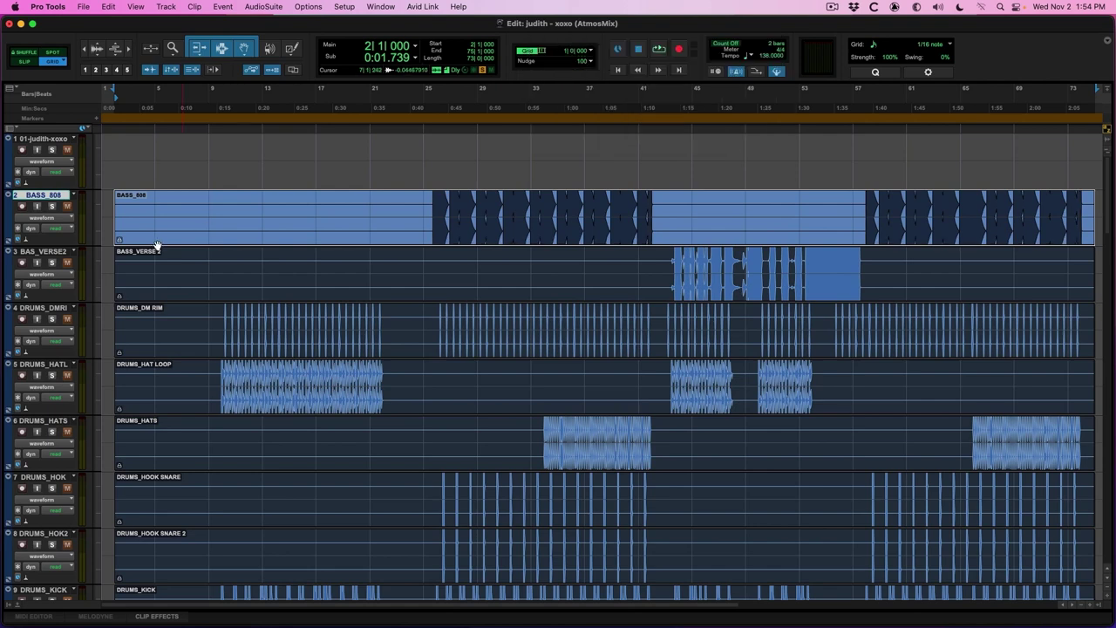
Delete the empty 01-judith-xoxo track and the partial GTR_E GTR-cm track, including its clip.
right_click(63, 142)
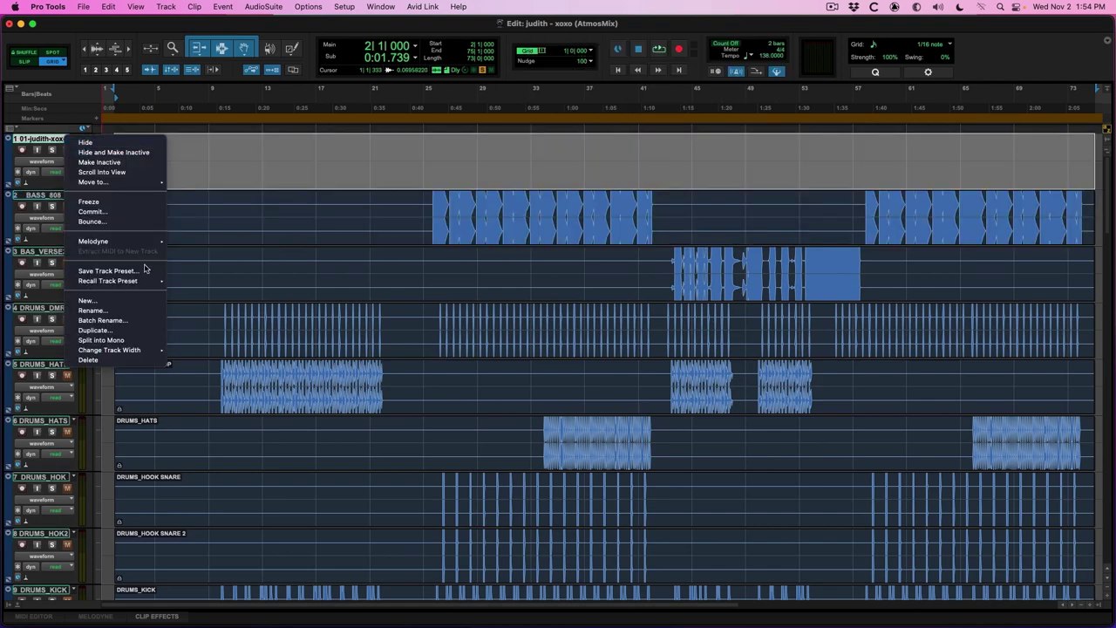
click(137, 361)
scroll(276, 244, down, 10)
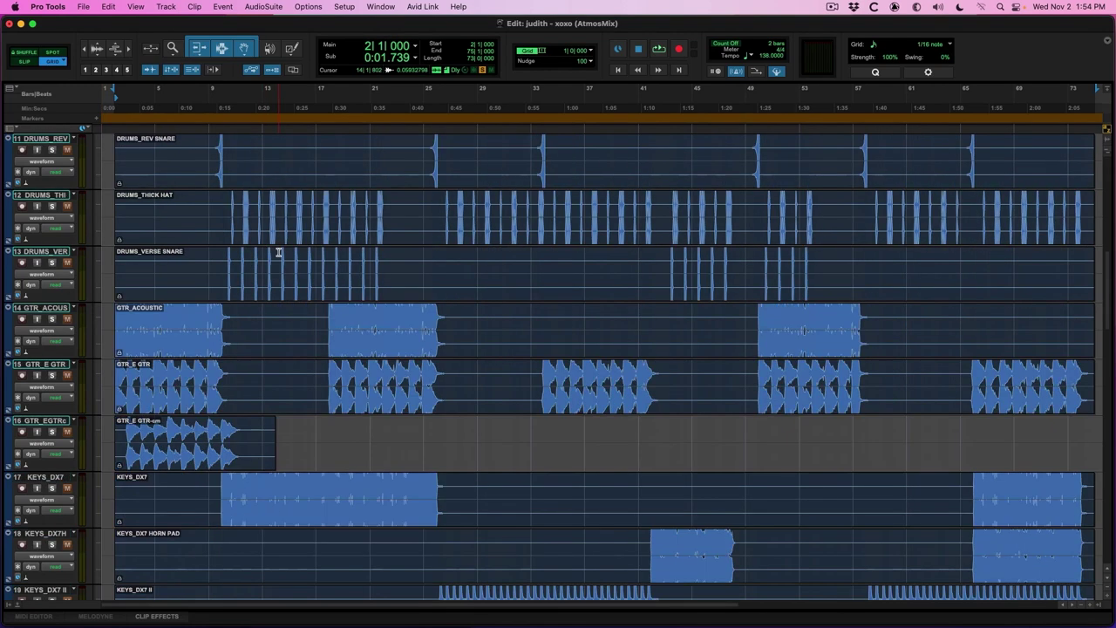
right_click(37, 428)
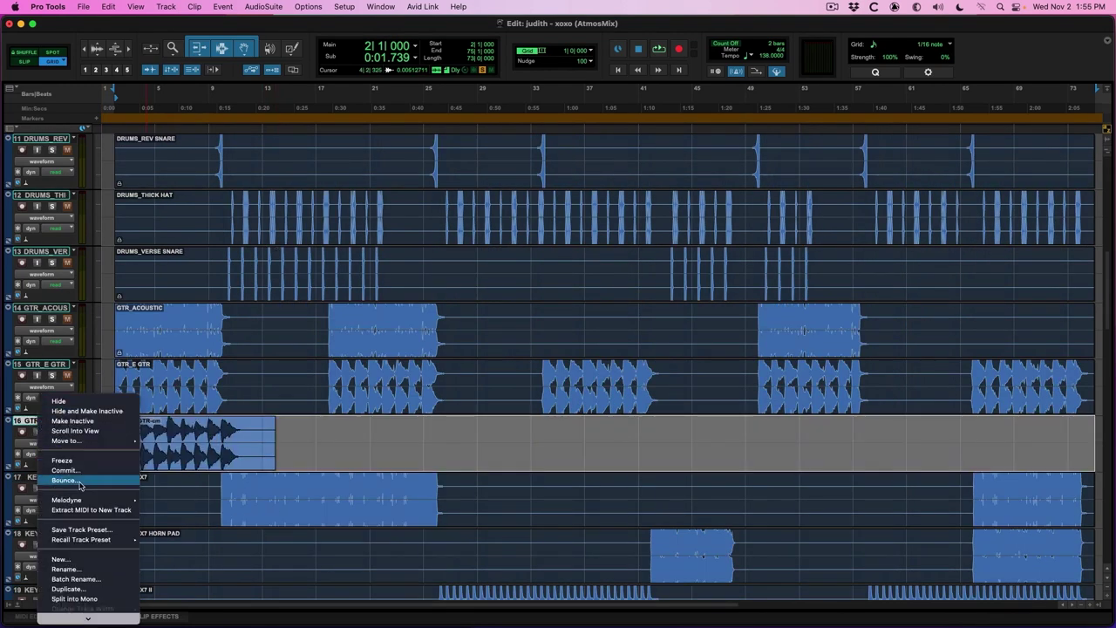
click(76, 616)
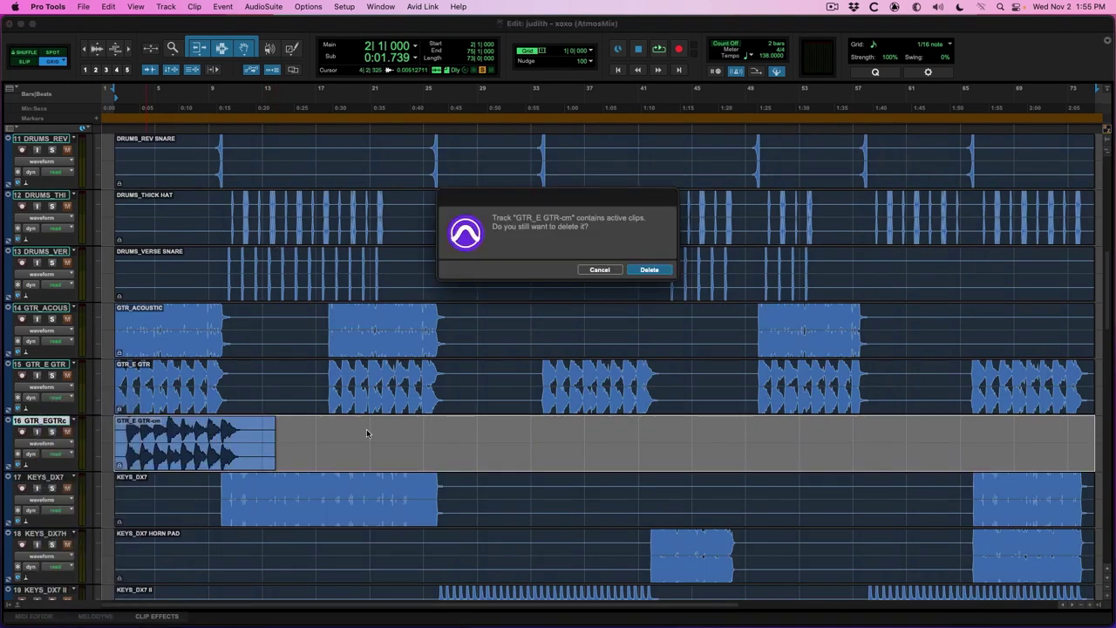
key(Return)
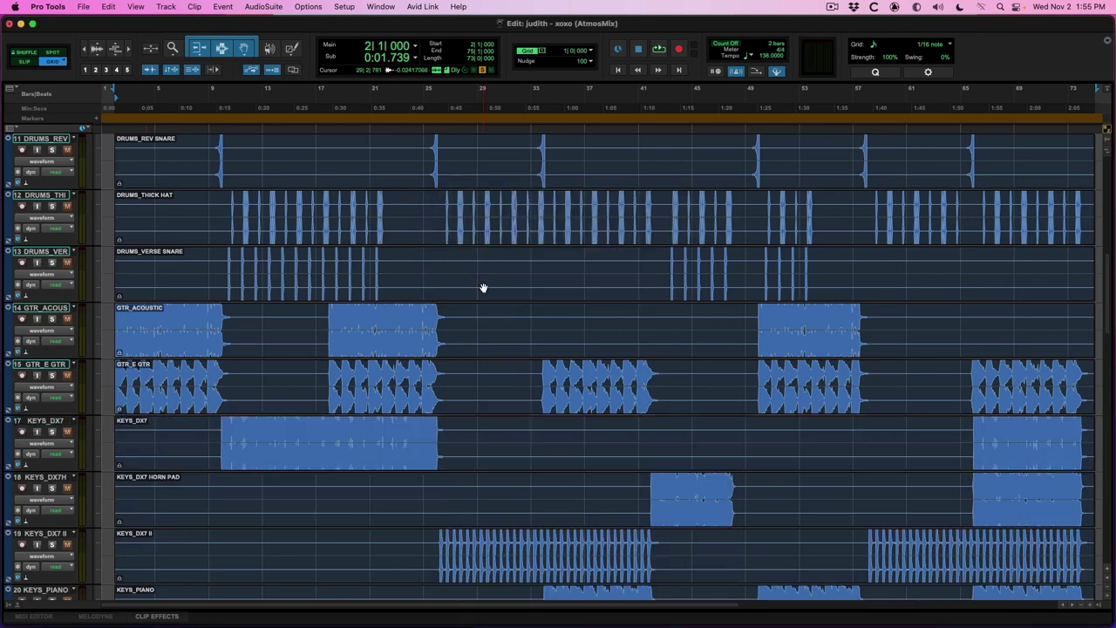
Select all stem tracks from BASS_808 through VOX_LEAD V1 and cut their clips.
scroll(511, 284, down, 15)
scroll(511, 284, up, 5)
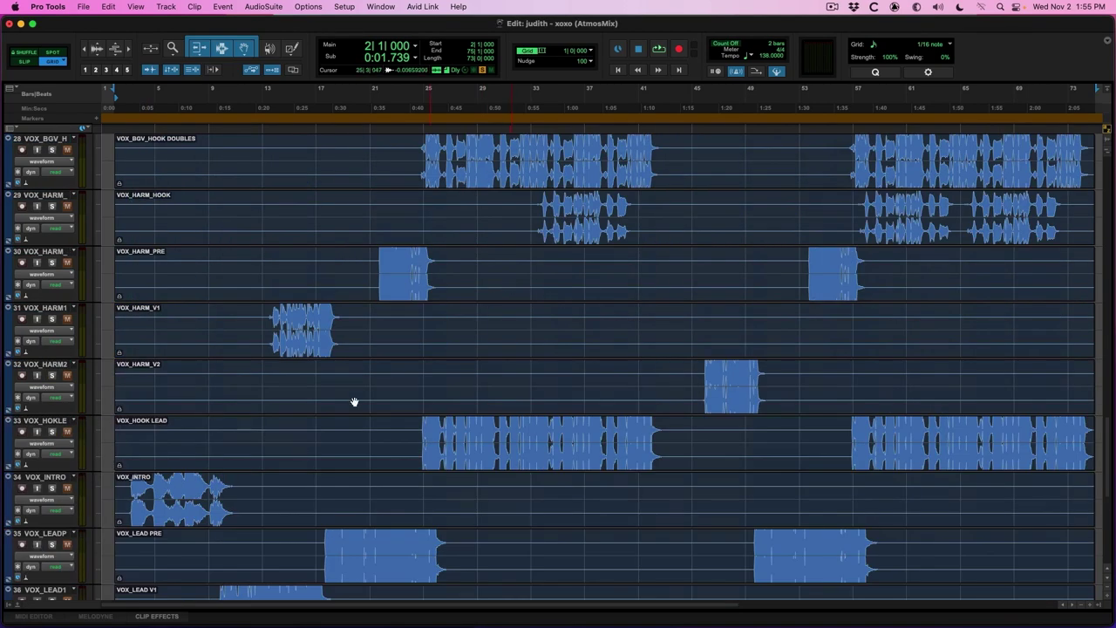
scroll(297, 444, down, 2)
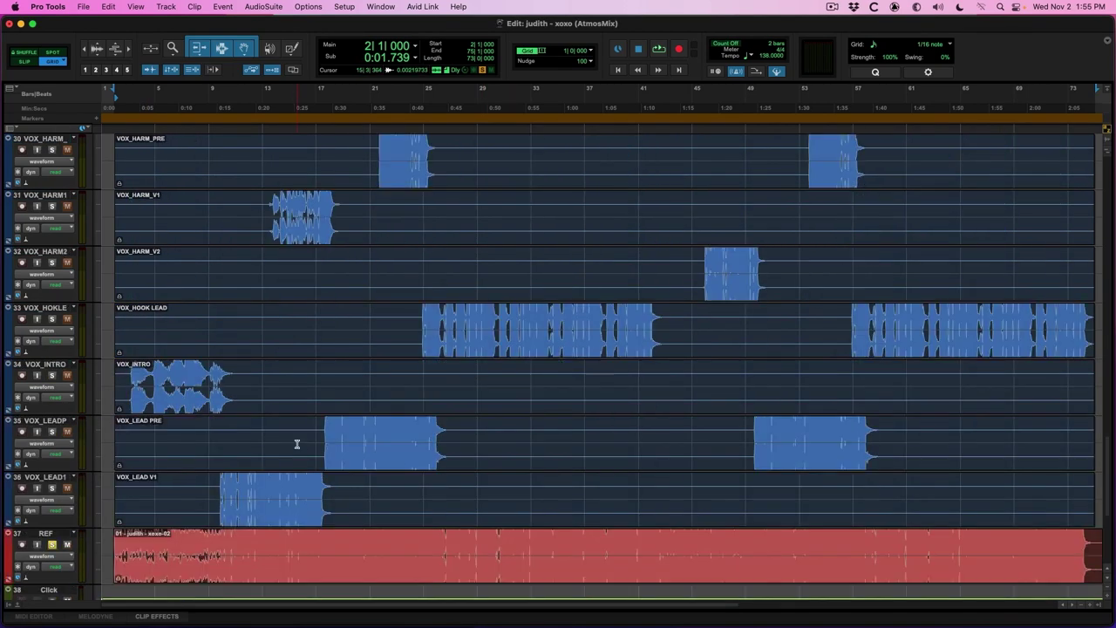
click(54, 479)
scroll(178, 456, up, 20)
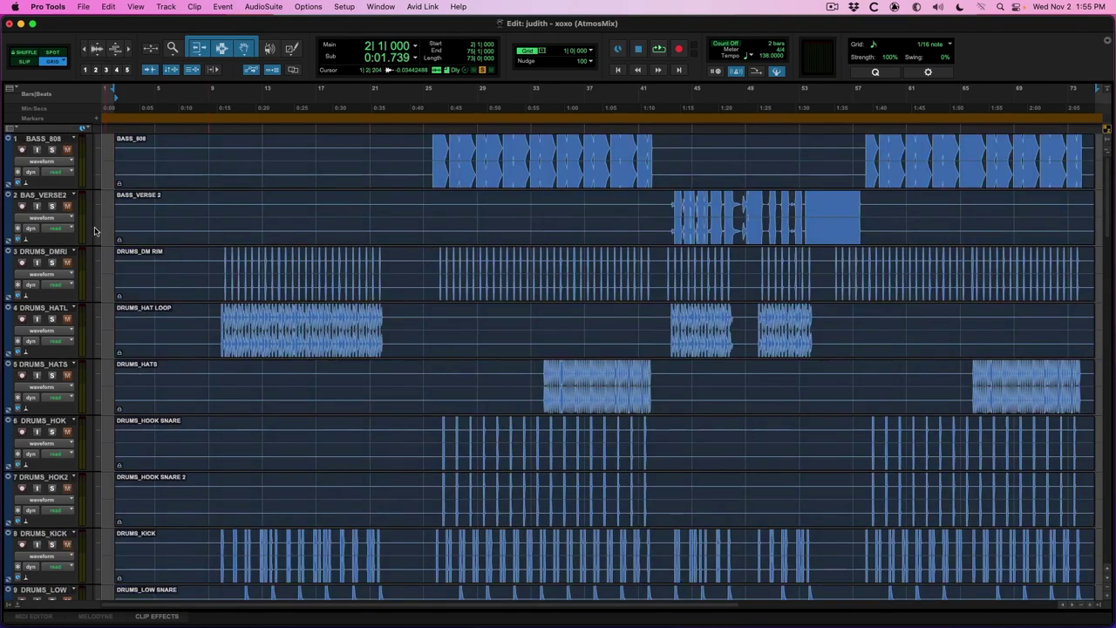
alt+click(53, 142)
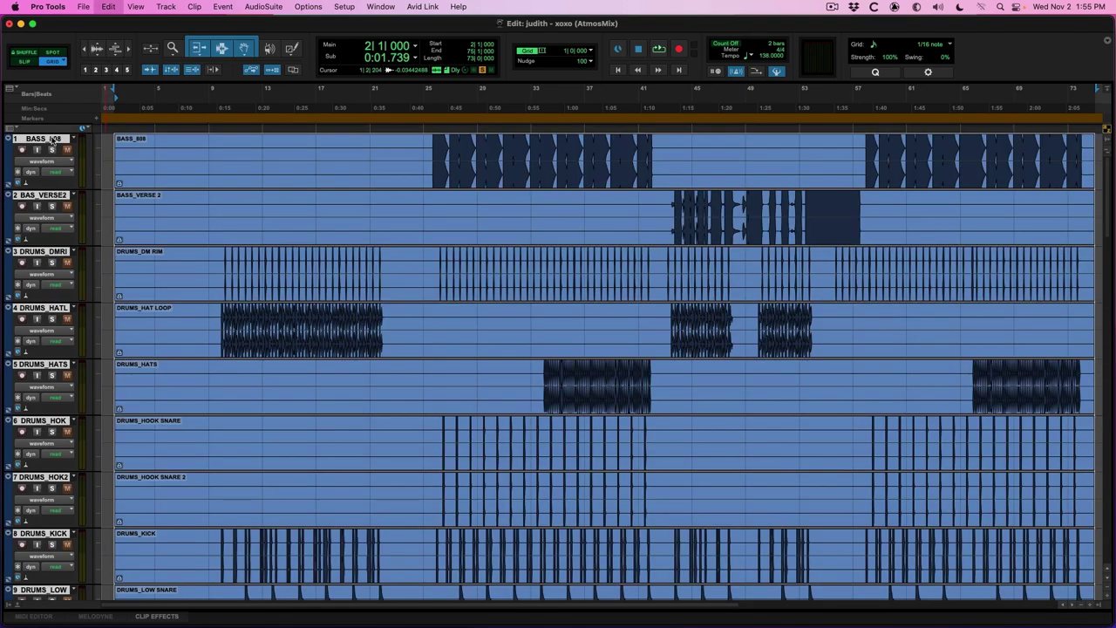
key(Delete)
Show and activate the hidden tracks Stem 1 to Stem 36 and paste the cut clips onto them.
click(19, 613)
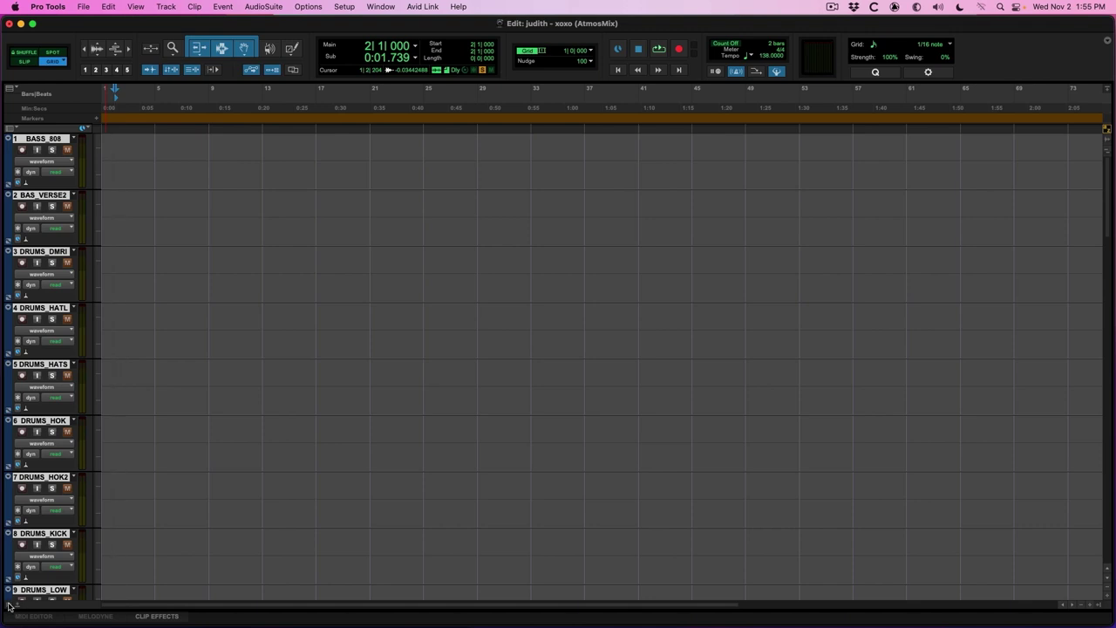
click(66, 101)
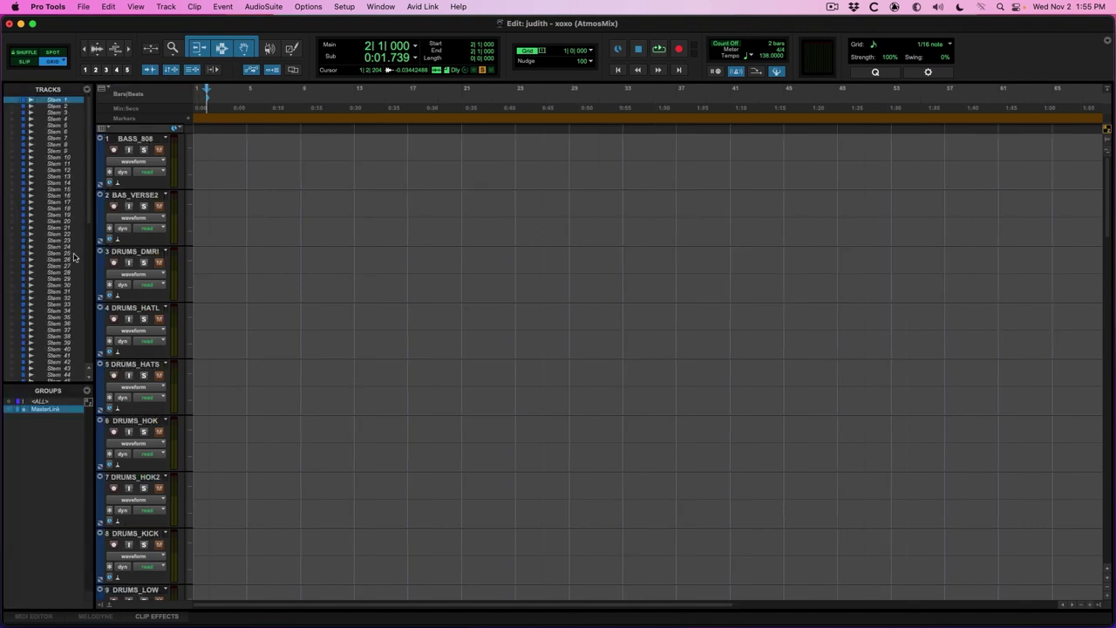
shift+click(70, 323)
right_click(70, 321)
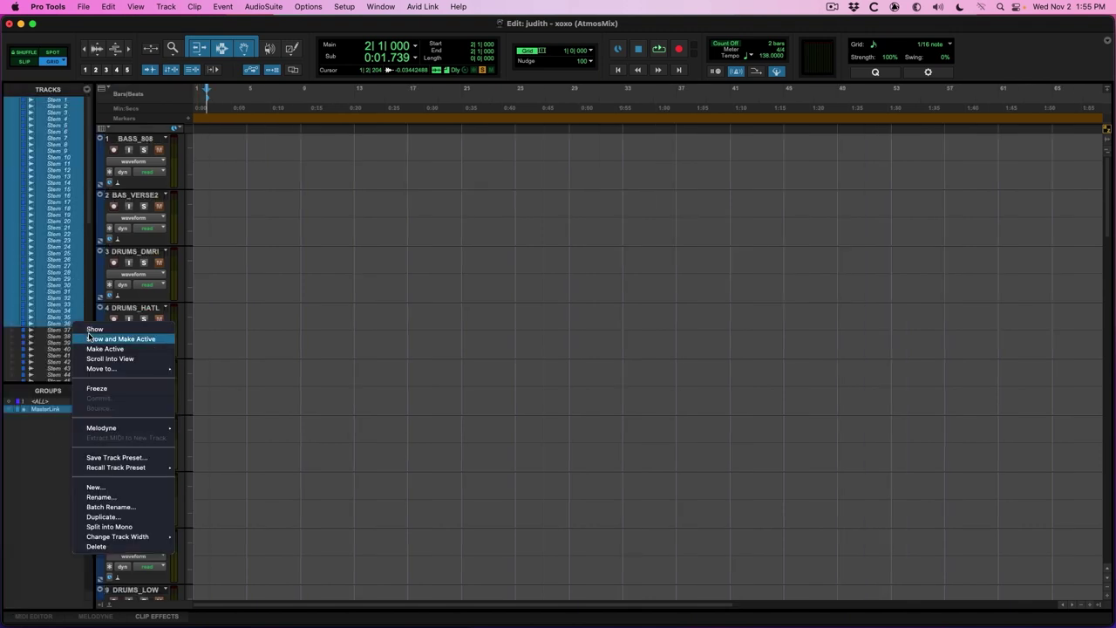
click(89, 337)
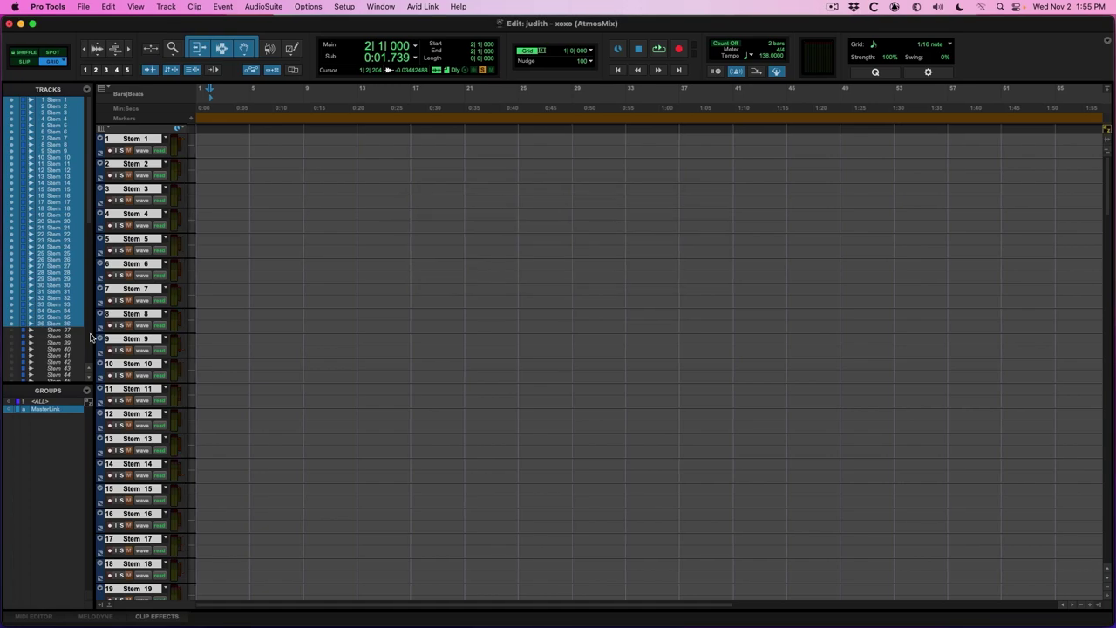
scroll(185, 371, down, 15)
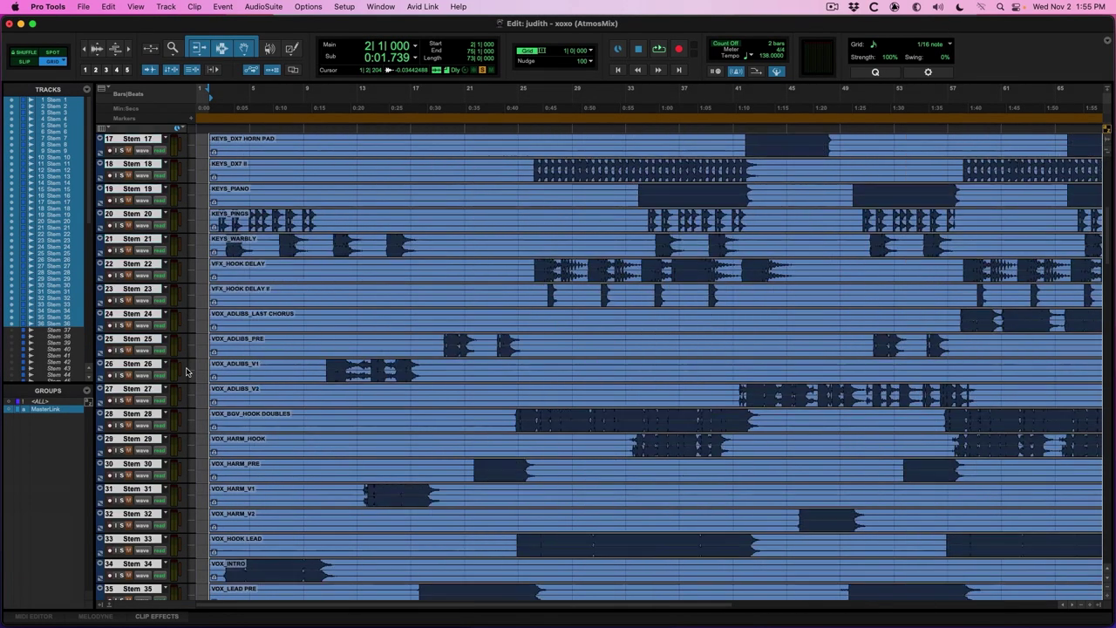
Delete the emptied original stem tracks, from BASS_808 through VOX_LEAD V1.
click(162, 370)
scroll(191, 384, down, 20)
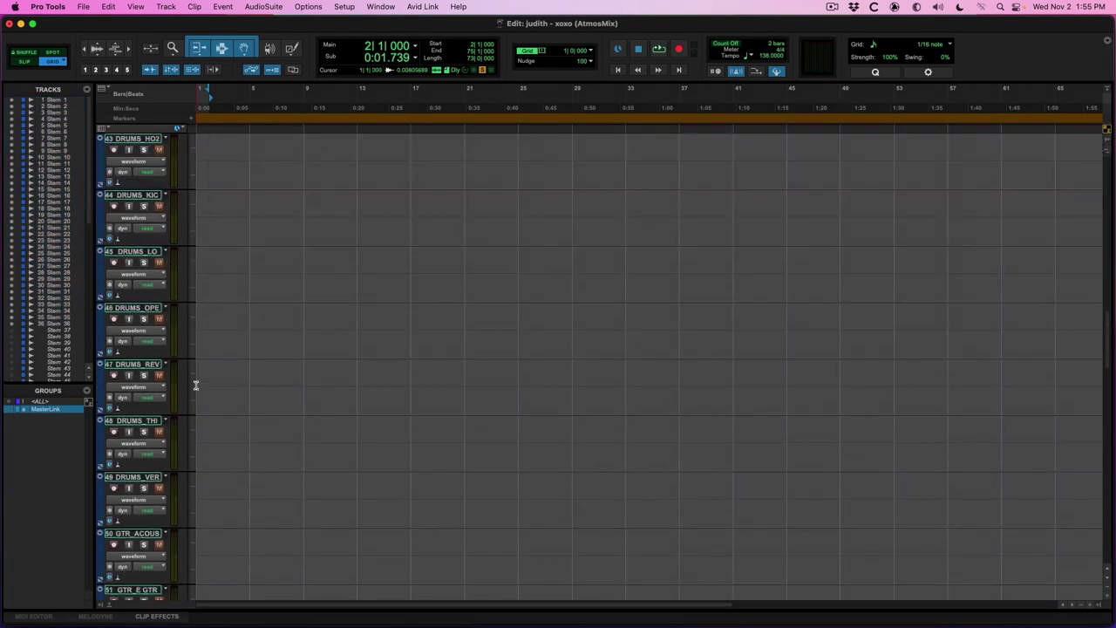
scroll(192, 422, down, 10)
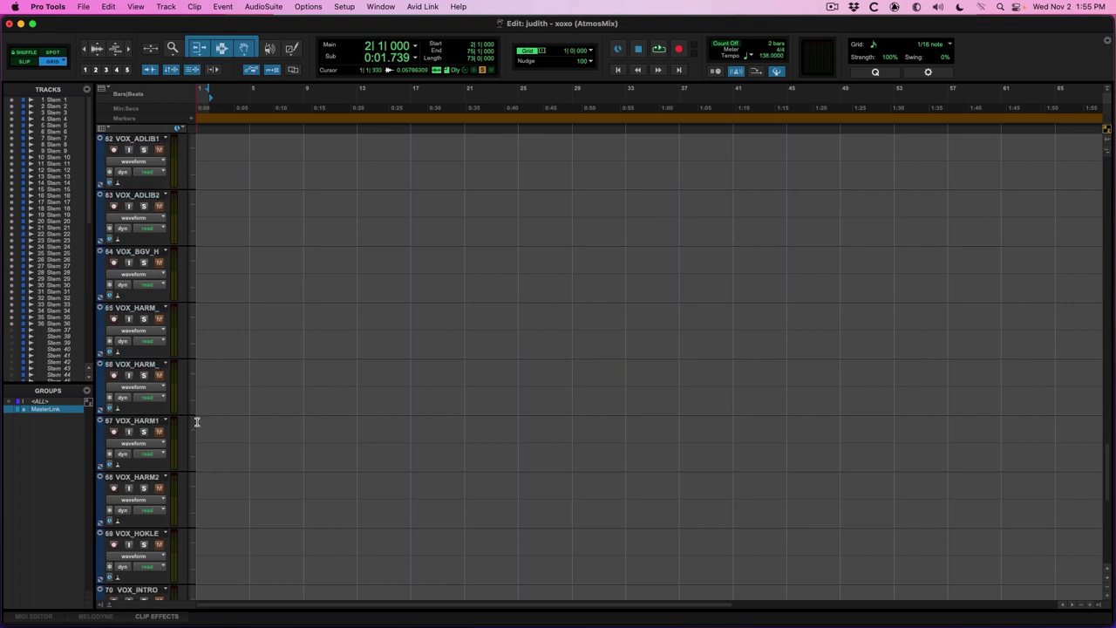
shift+click(157, 424)
right_click(157, 424)
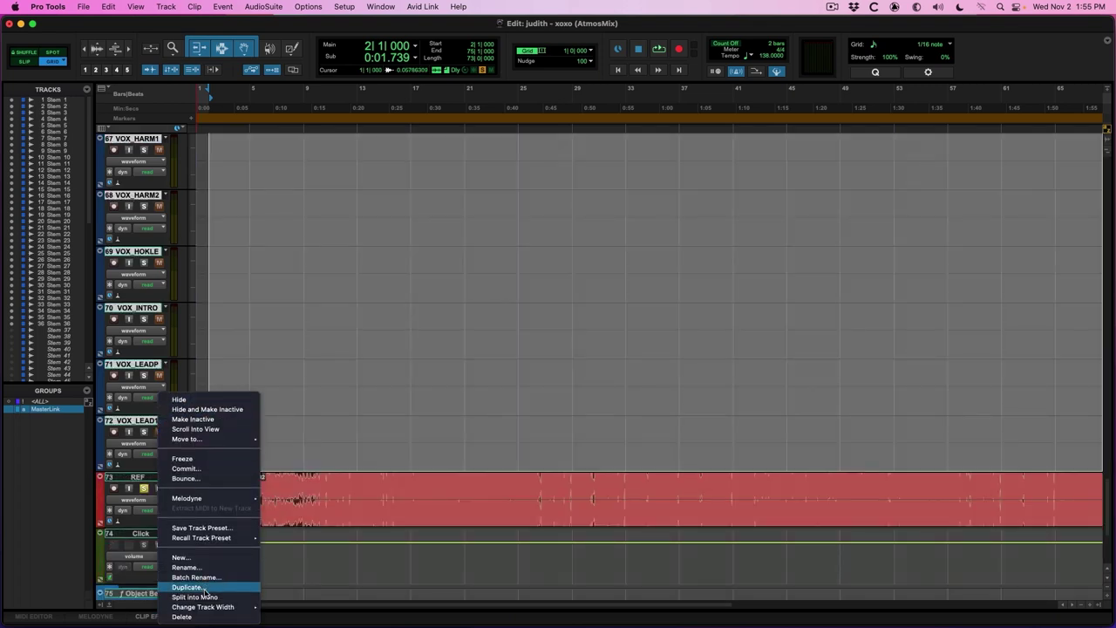
click(207, 618)
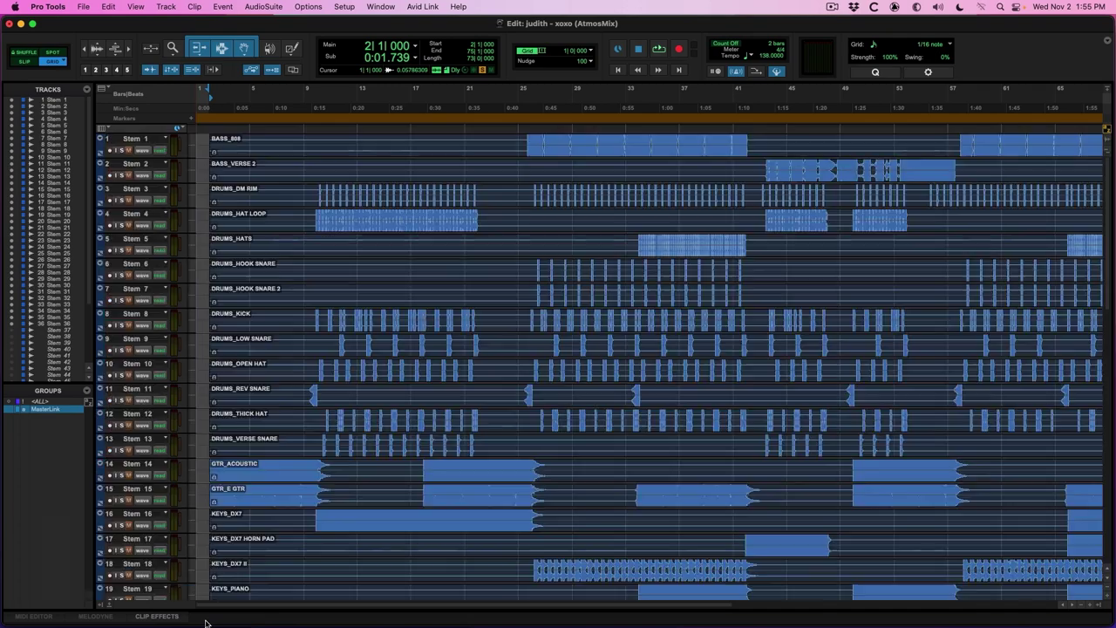
Take the REF track out of solo, mute it and zoom the timeline in around the start of its clip.
scroll(253, 491, down, 15)
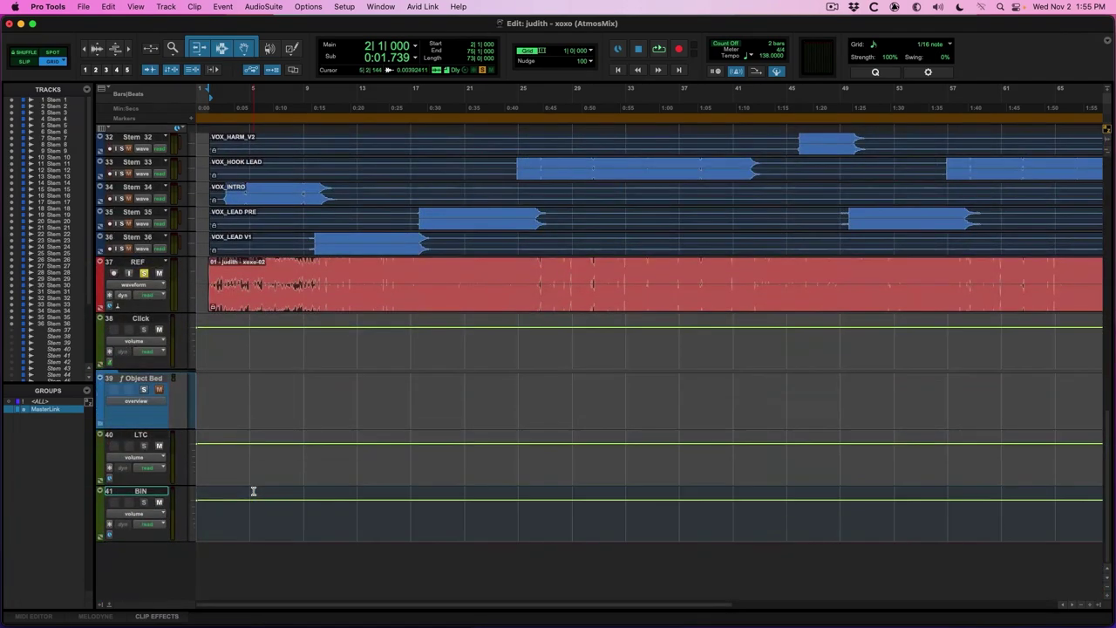
click(276, 311)
key(shift+s)
key(shift+m)
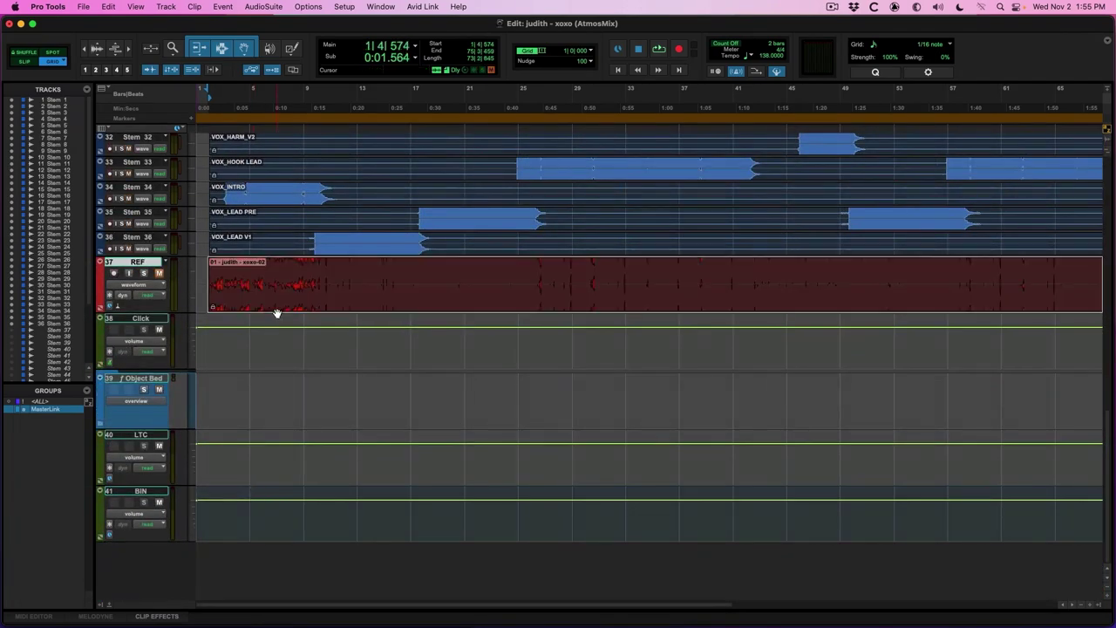
key(super+bracketright)
key(super+bracketright)
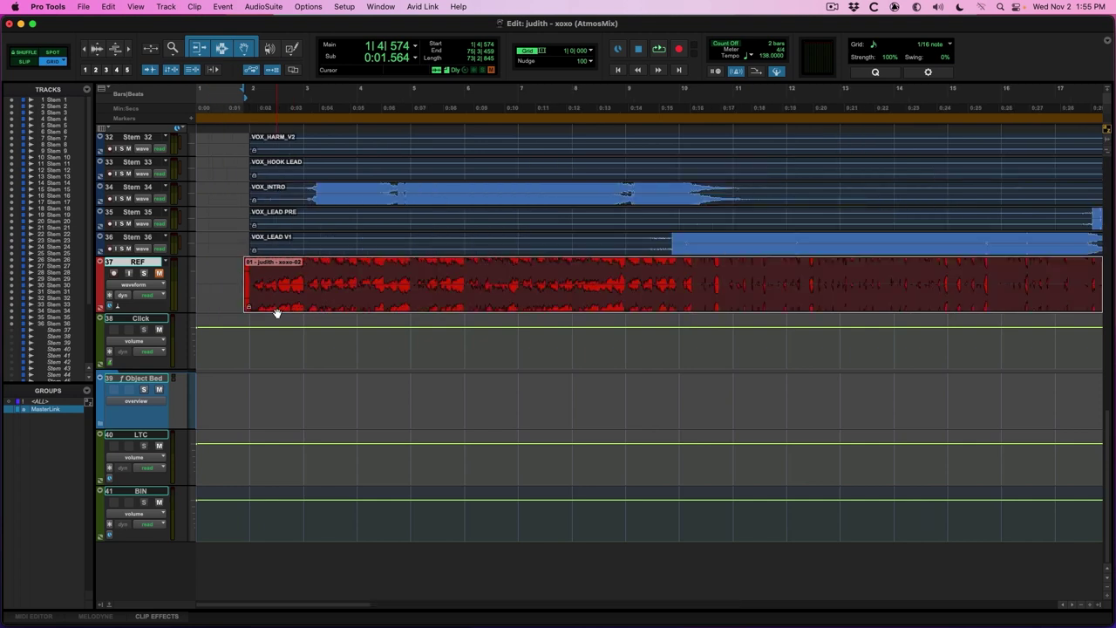
In the Mix window, open the Faraday Limiter on Stem 24 and set its output to -12.0 dB.
key(super+equal)
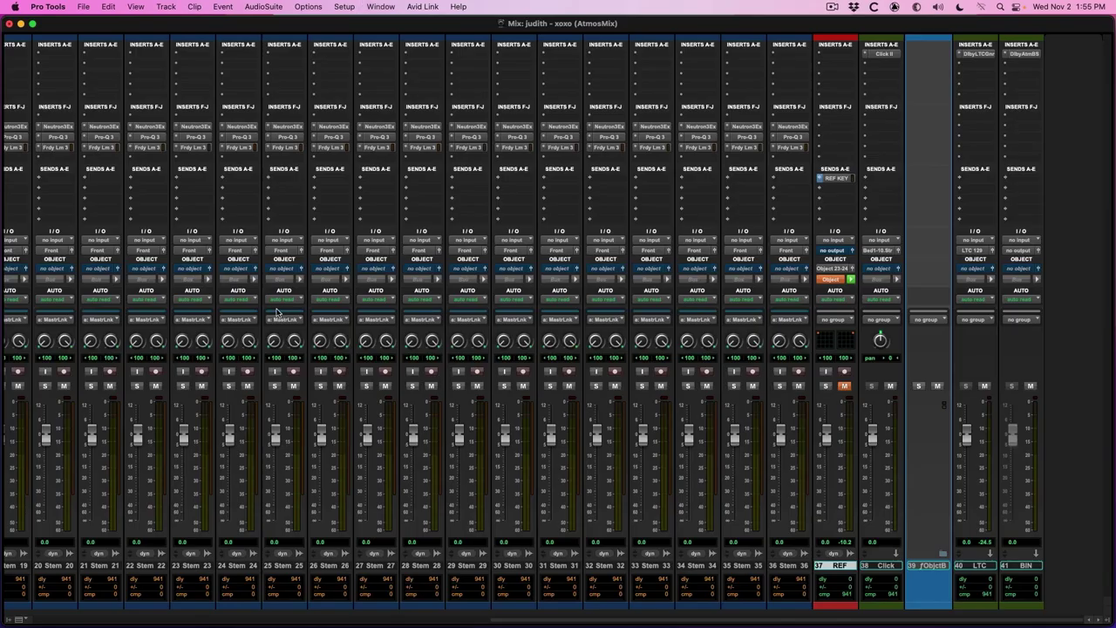
click(240, 150)
drag(309, 187, 312, 216)
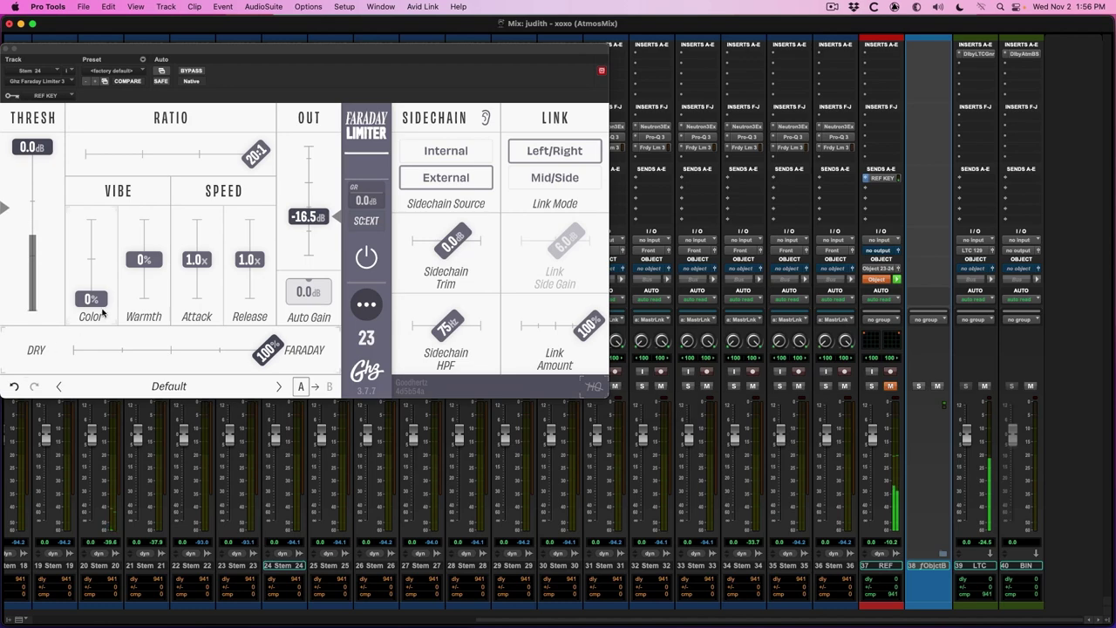
drag(311, 223, 309, 209)
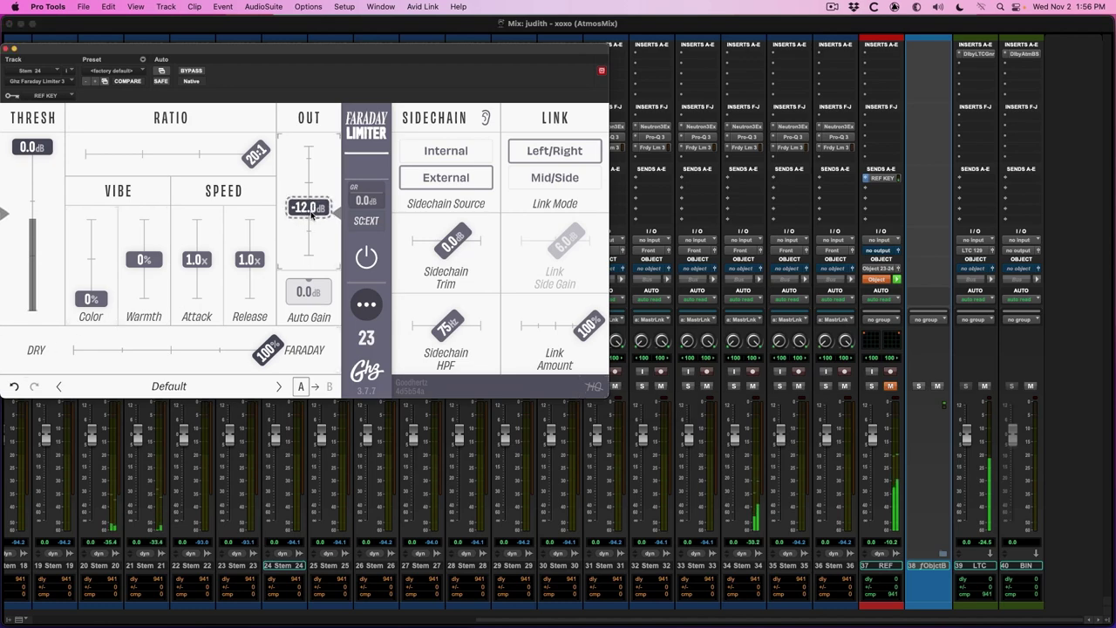
Check the loudness in Dolby Atmos Renderer, return to Pro Tools and set the Faraday Limiter's output to -7.0 dB.
key(super+Tab)
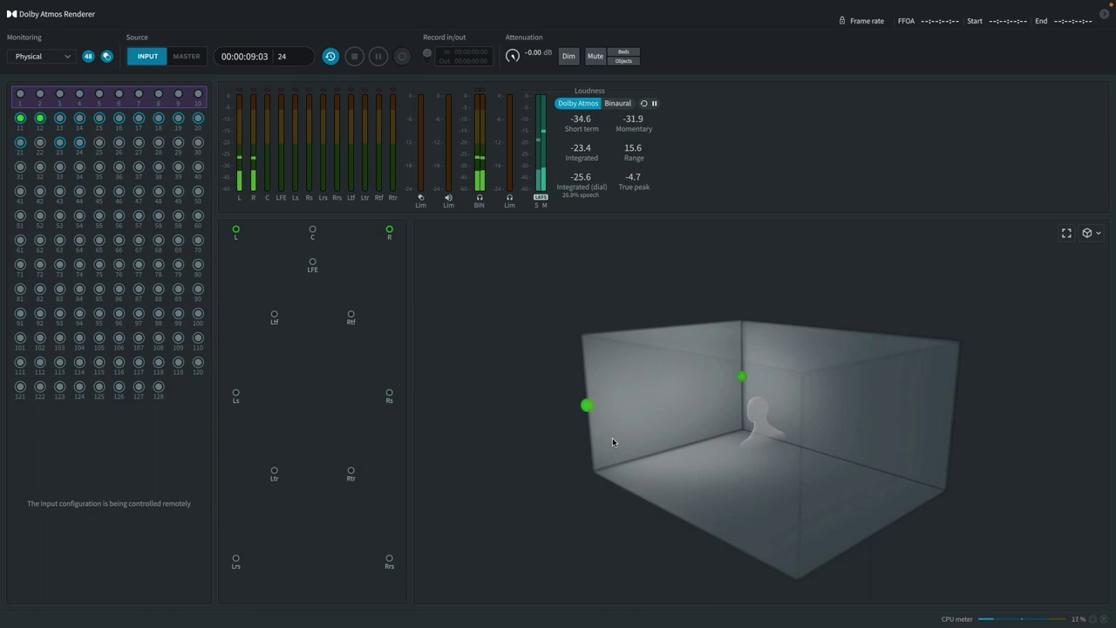
key(super+Tab)
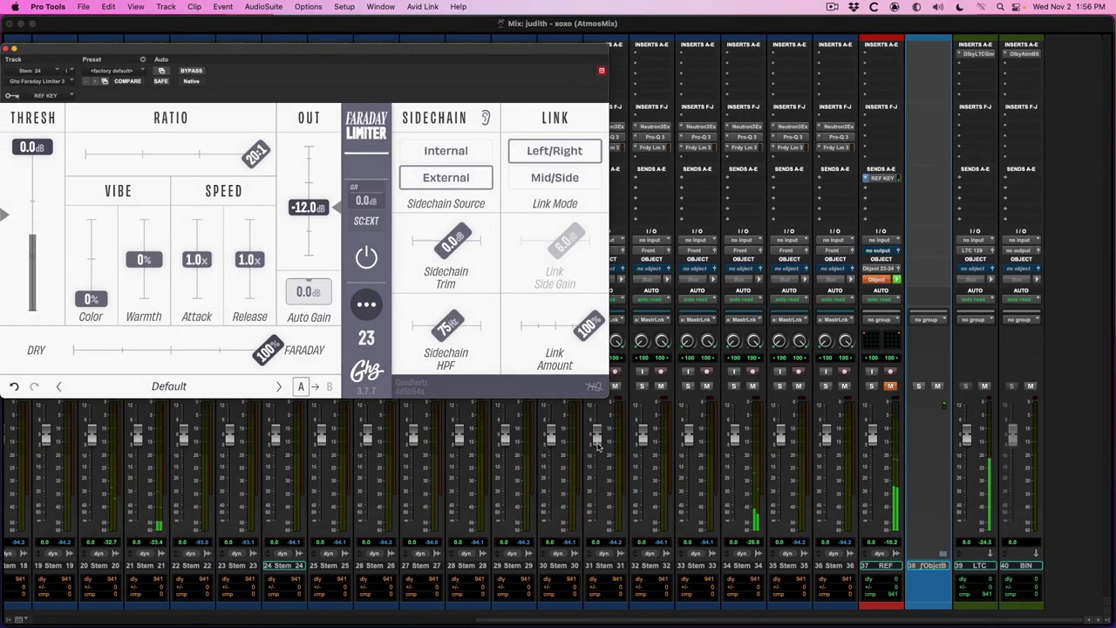
drag(519, 53, 912, 58)
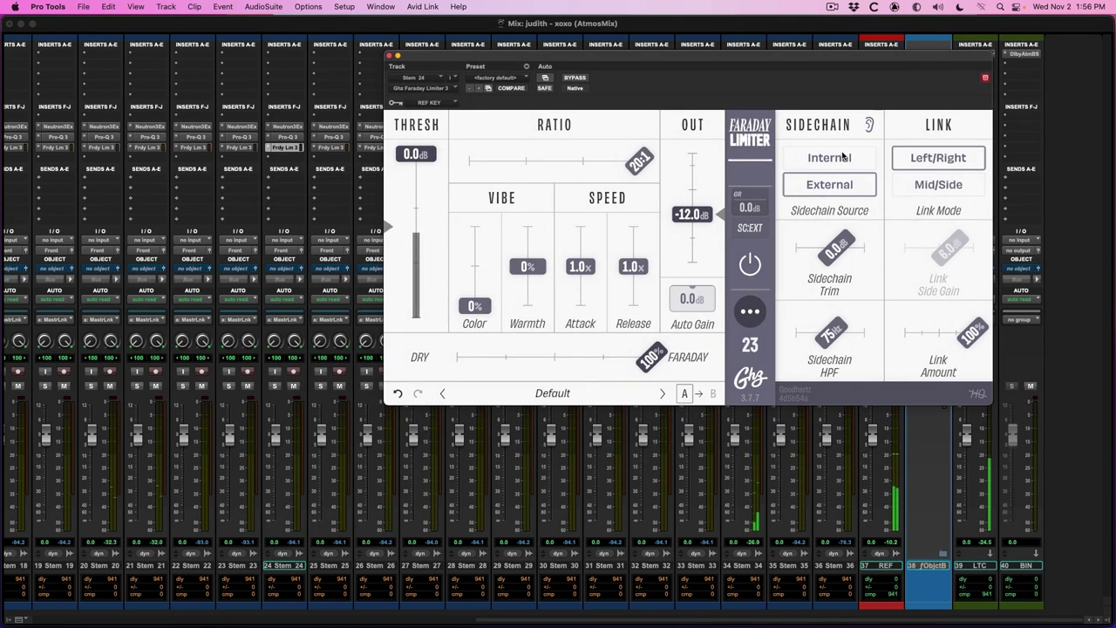
drag(695, 215, 704, 205)
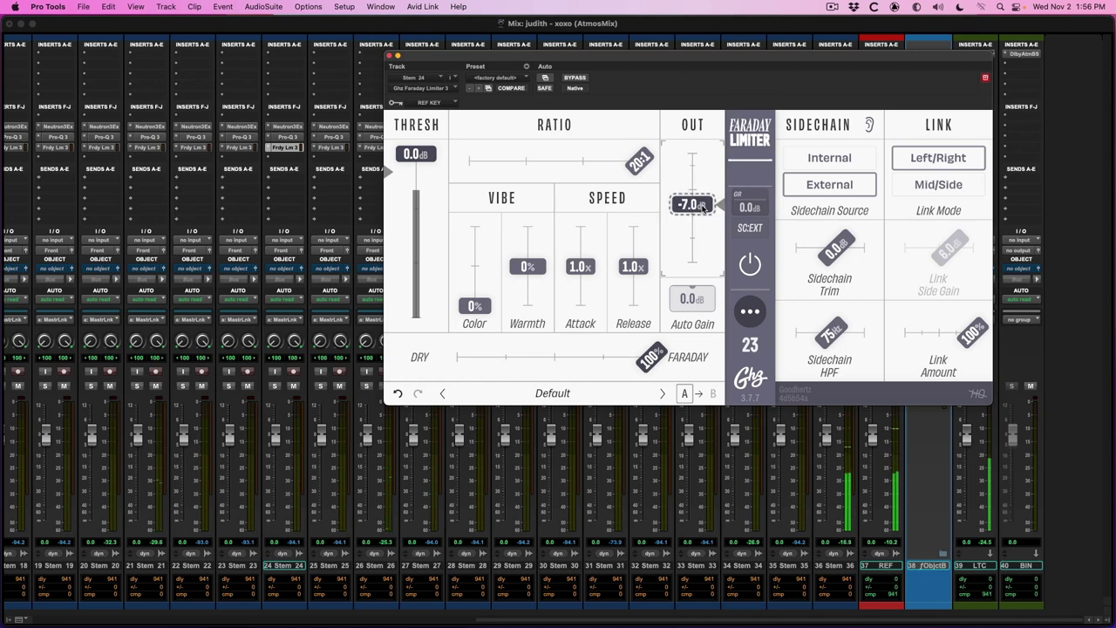
Close the Faraday Limiter window, audition the REF track in solo, then unsolo and mute it.
drag(758, 63, 541, 119)
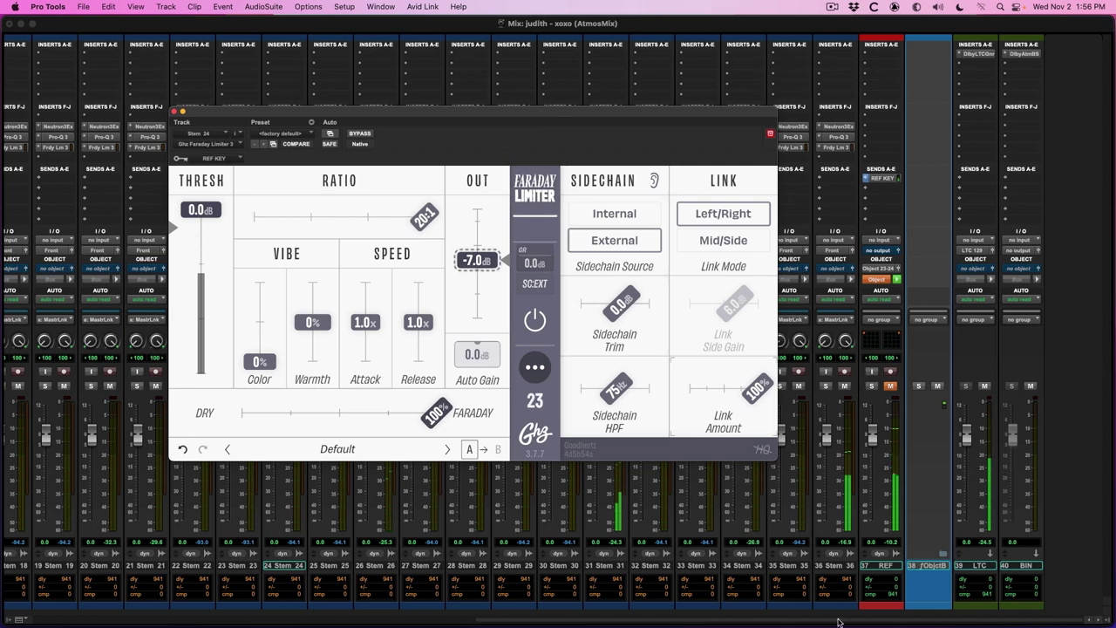
click(881, 565)
key(super+w)
key(shift+s)
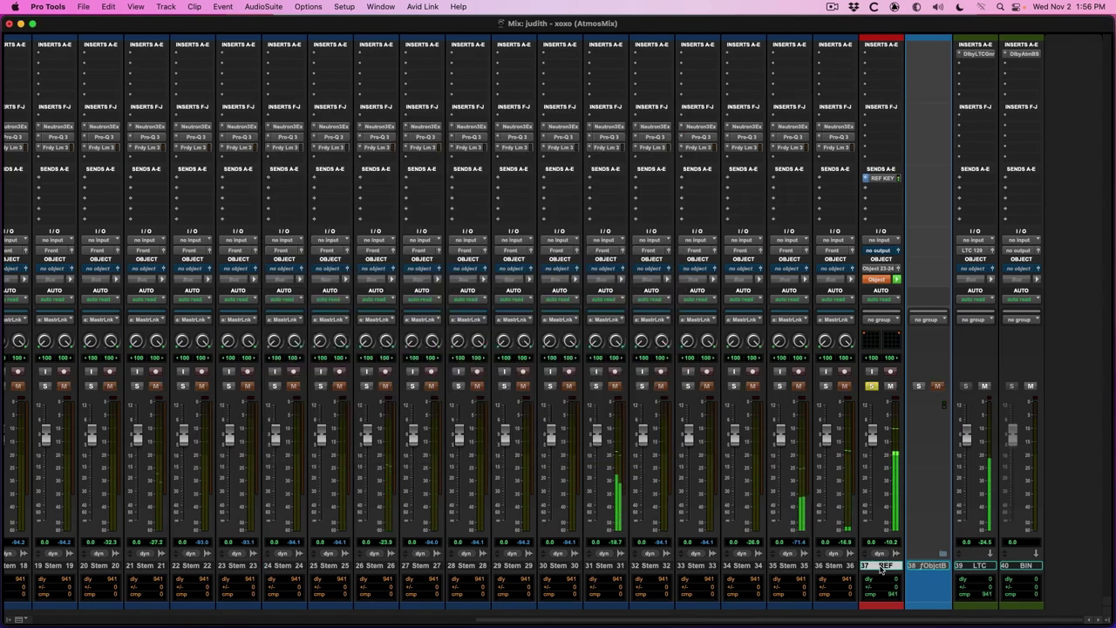
key(shift+s)
key(shift+m)
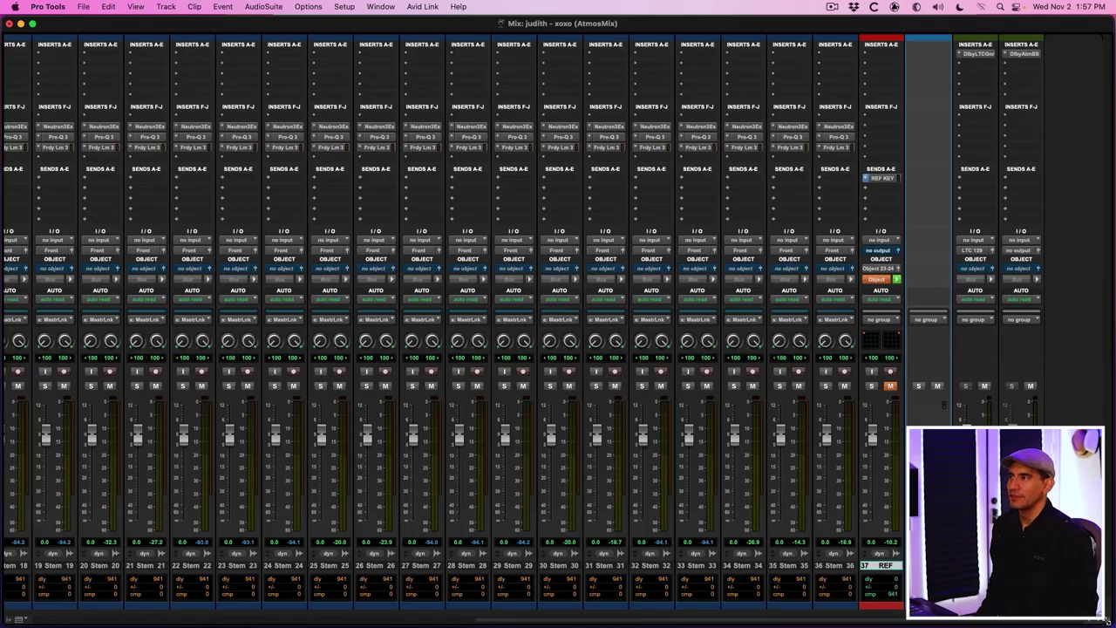
Extend the Mix window to reveal the master HEAT controls and show the HEAT view on the channel strips.
drag(1113, 601, 1106, 620)
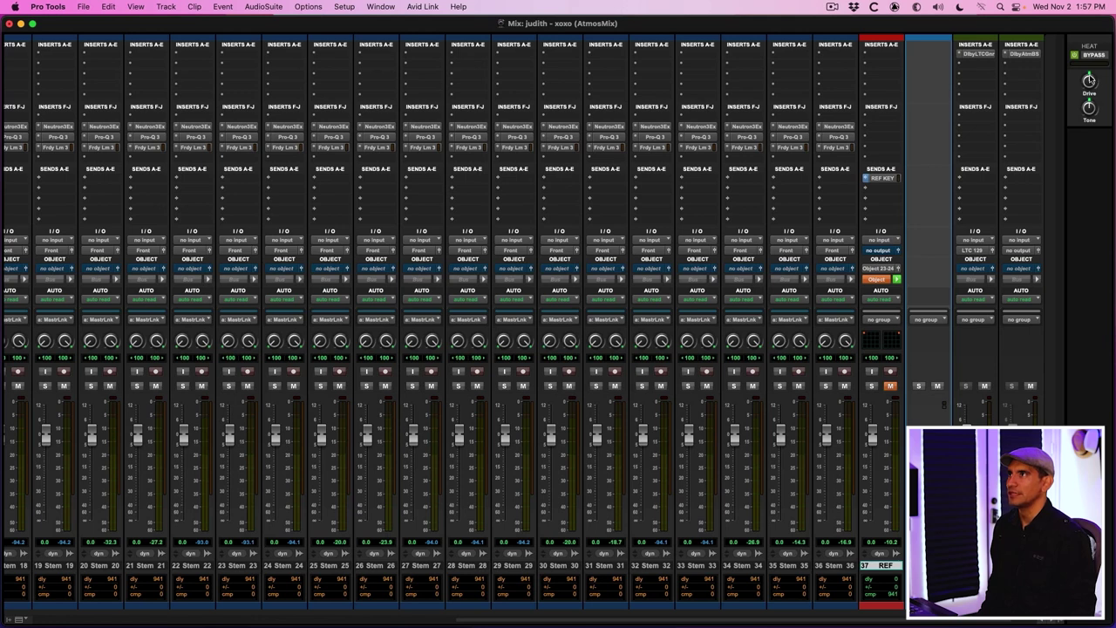
click(19, 620)
click(61, 507)
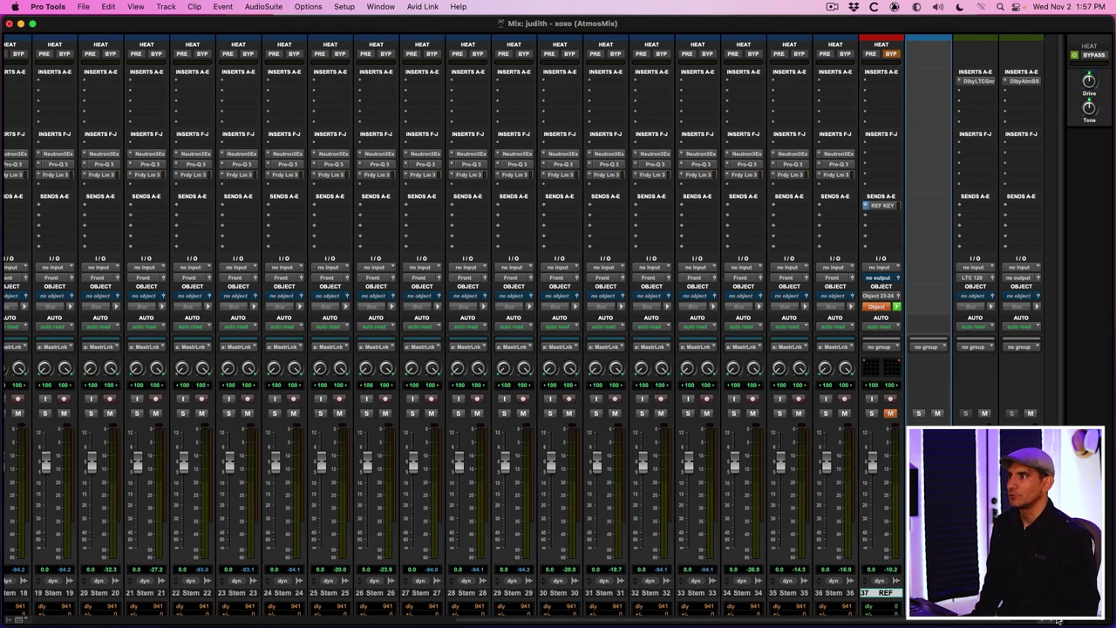
Switch to the Edit window, zoom the timeline out and open Strip Silence with the tracks at readable height.
key(super+equal)
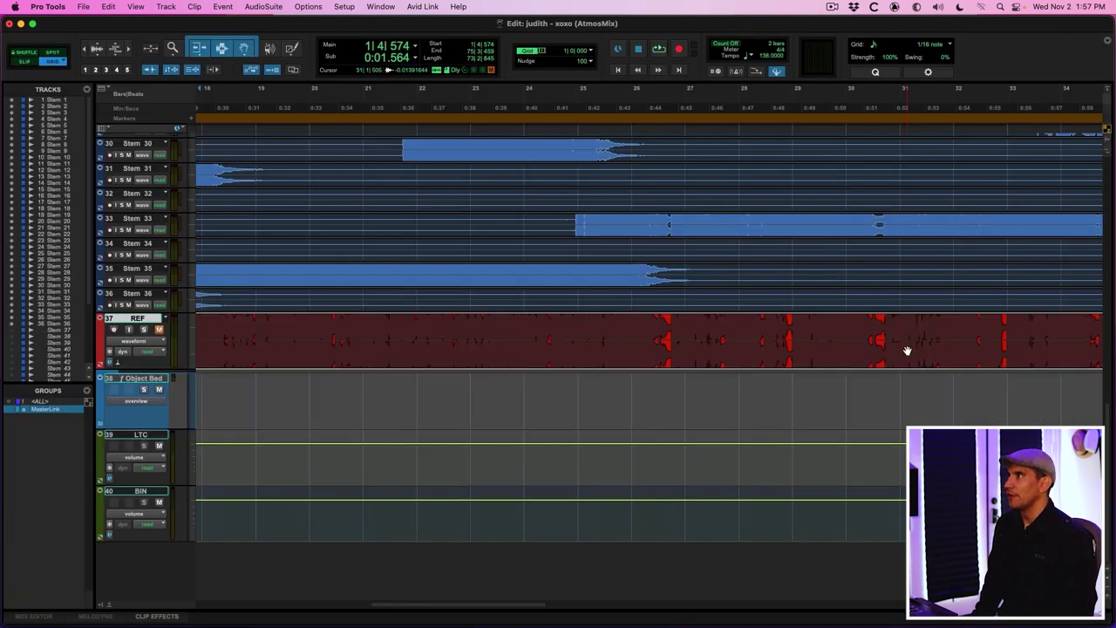
key(super+bracketleft)
key(ctrl+alt+Down)
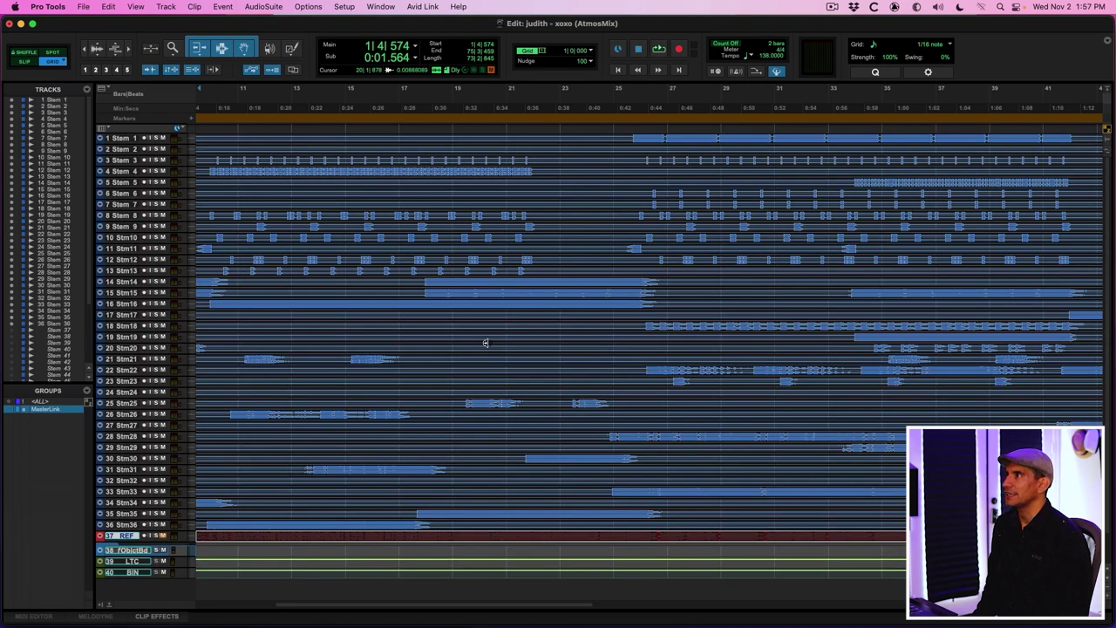
key(ctrl+alt+Up)
key(super+u)
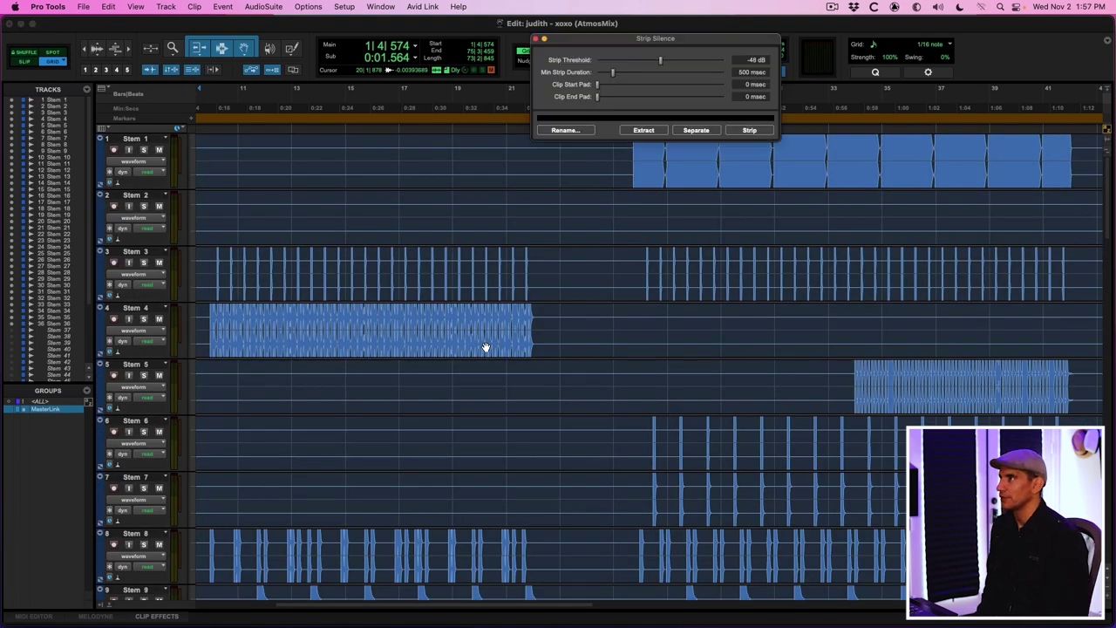
Select the BASS_808 clip on Stem 1 and set Strip Silence's clip start pad to 584 msec and end pad to 4000 msec.
click(466, 187)
click(614, 85)
click(619, 97)
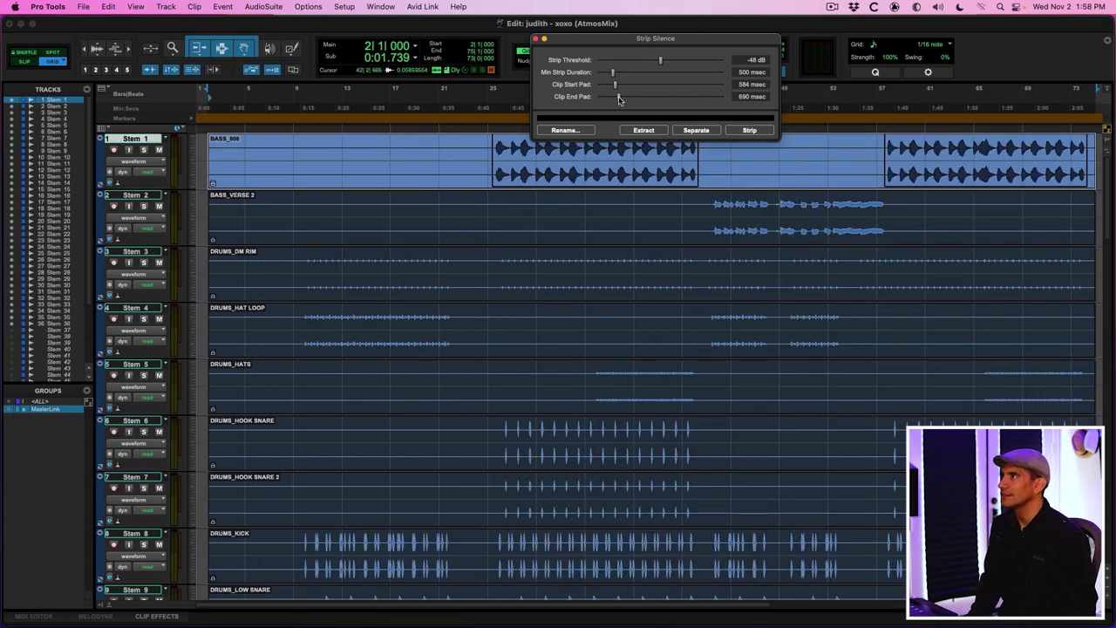
drag(619, 97, 679, 97)
key(super+bracketleft)
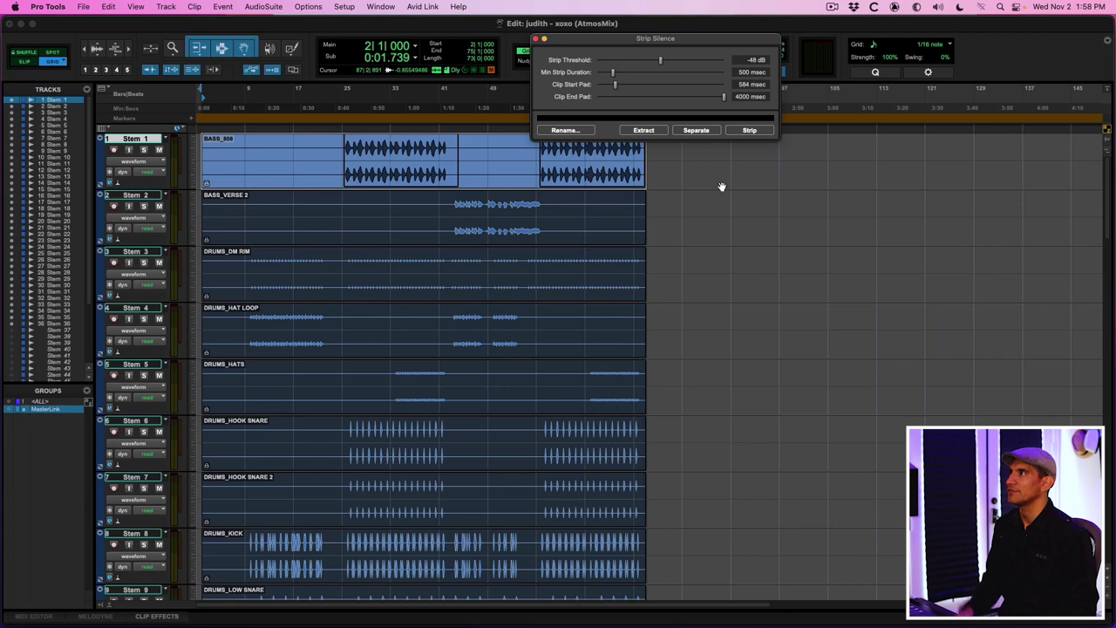
Strip the silence from the clips on Stem 1 through Stem 36, one track after another, ending on the REF track.
click(747, 130)
key(semicolon)
click(747, 129)
key(semicolon)
click(747, 130)
key(semicolon)
click(748, 130)
key(semicolon)
click(747, 130)
key(semicolon)
click(747, 130)
key(semicolon)
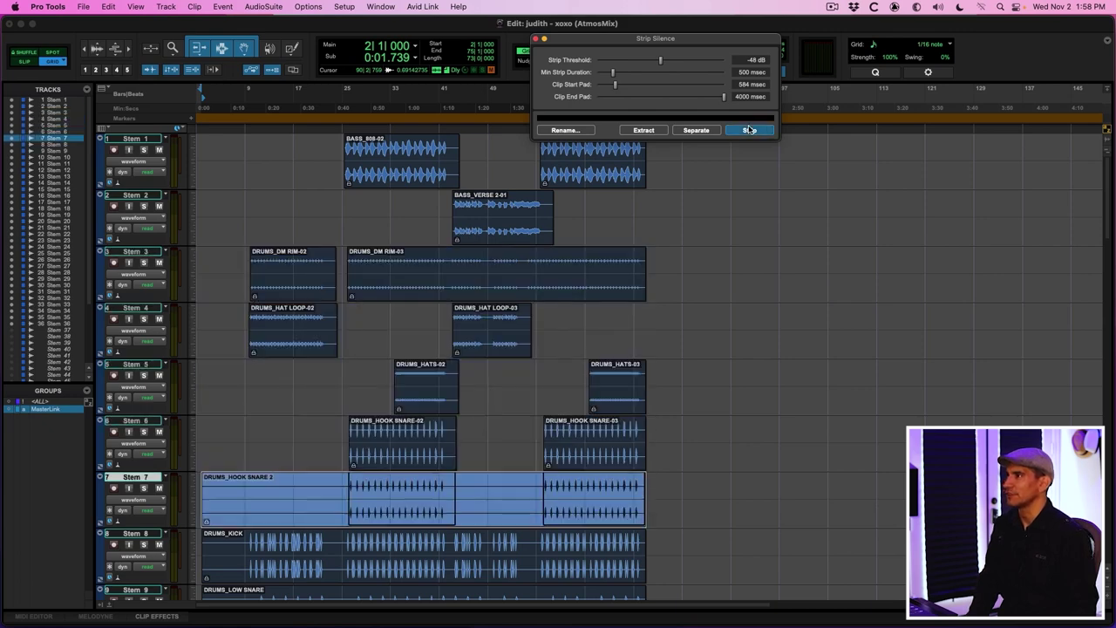
click(747, 130)
key(semicolon)
click(748, 130)
key(semicolon)
click(747, 130)
key(semicolon)
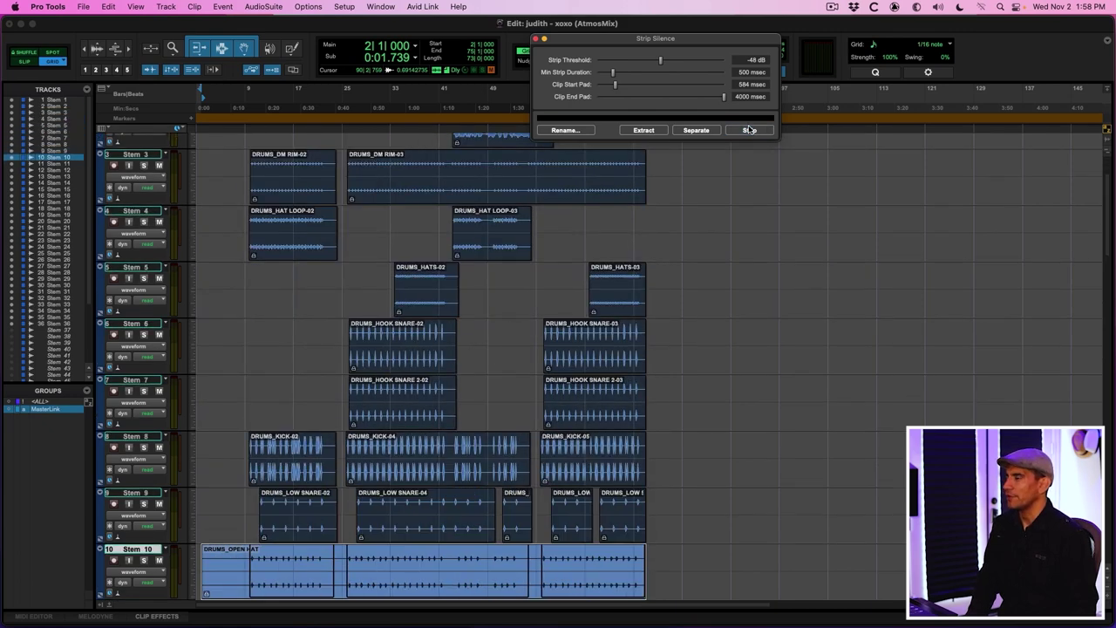
click(747, 130)
key(semicolon)
click(747, 130)
key(semicolon)
click(747, 129)
key(semicolon)
click(747, 130)
key(semicolon)
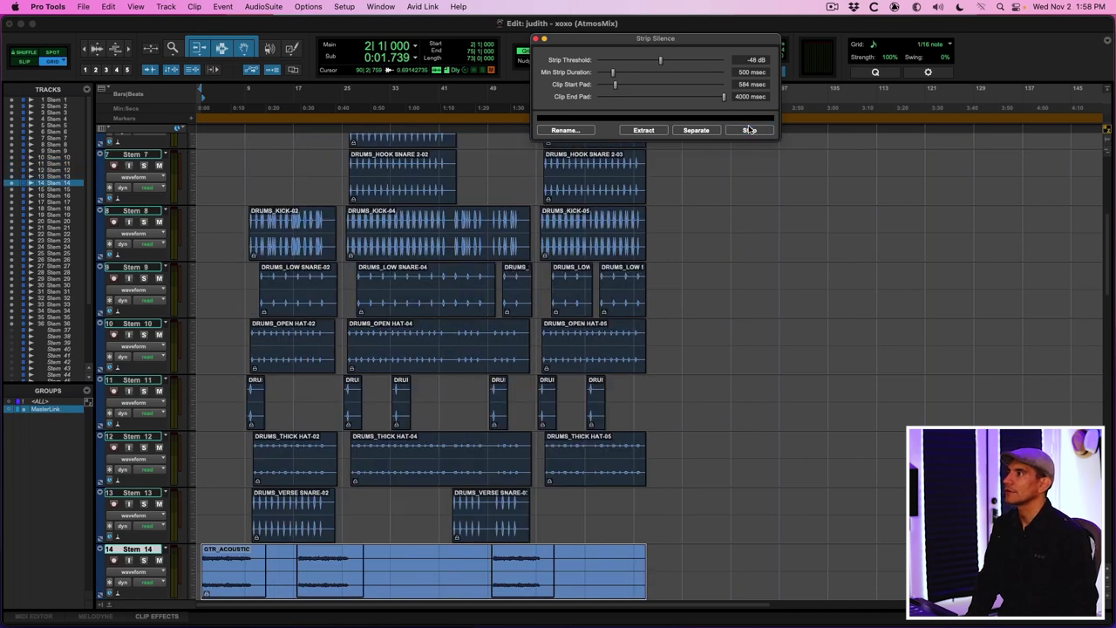
click(748, 130)
key(semicolon)
click(747, 130)
key(semicolon)
click(747, 130)
key(semicolon)
click(747, 130)
key(semicolon)
click(747, 130)
key(semicolon)
click(747, 130)
key(semicolon)
click(748, 130)
key(semicolon)
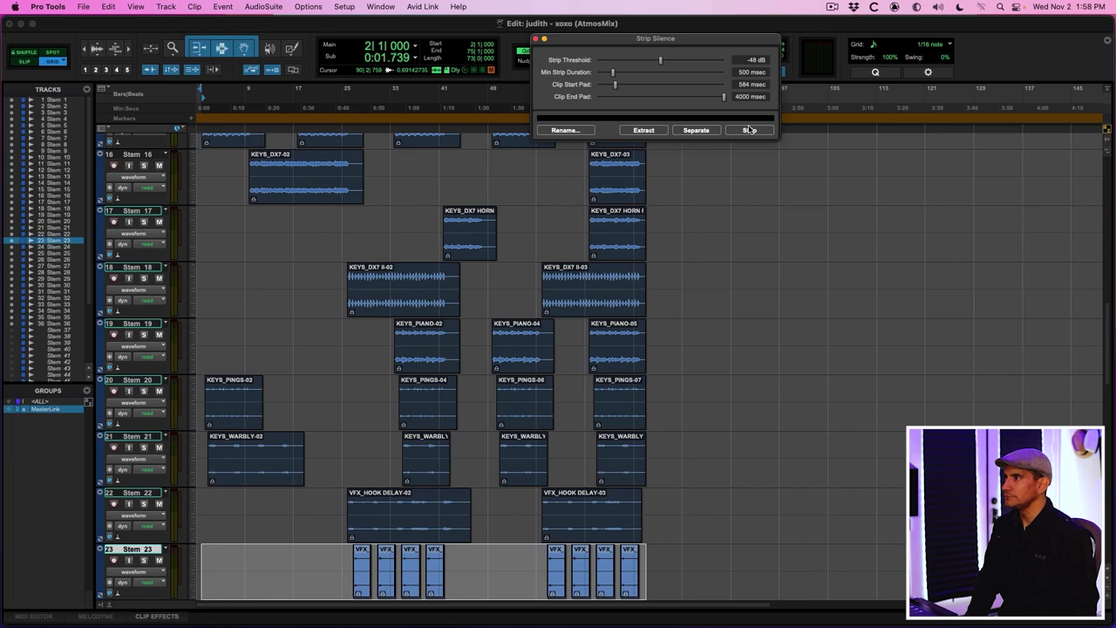
click(747, 130)
key(semicolon)
click(747, 130)
key(semicolon)
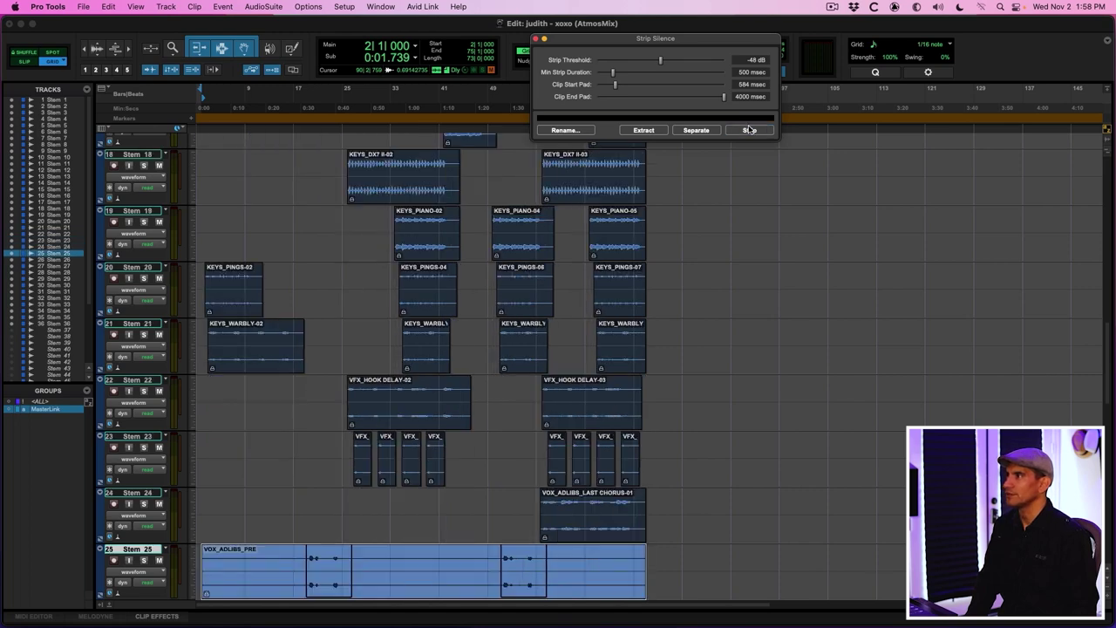
click(747, 130)
key(semicolon)
click(748, 130)
key(semicolon)
click(747, 130)
key(semicolon)
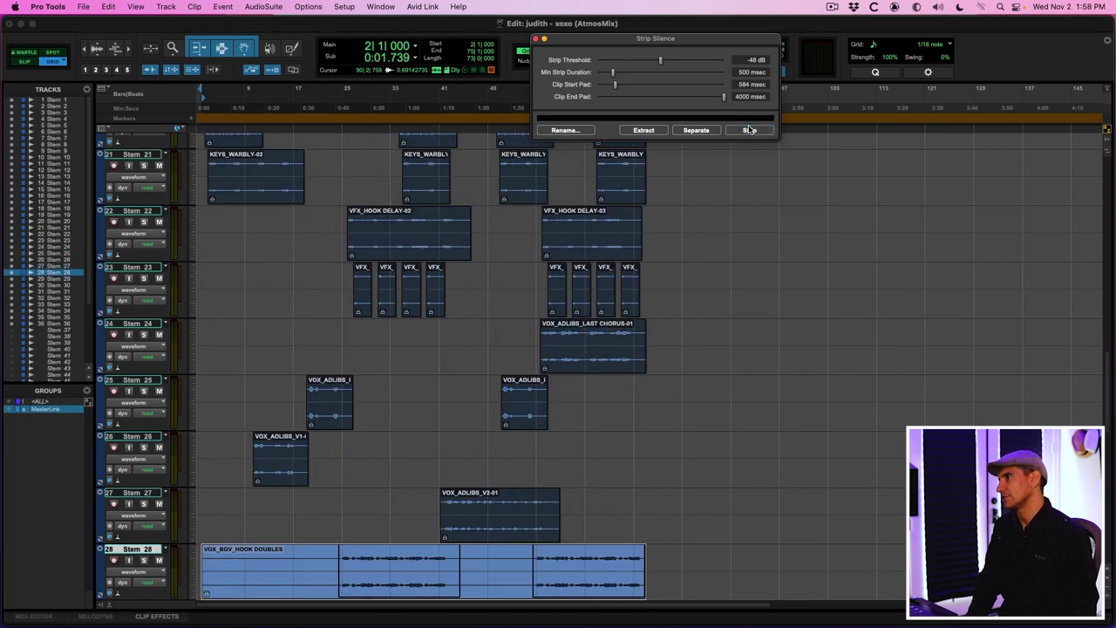
click(747, 130)
key(semicolon)
click(747, 130)
key(semicolon)
click(748, 130)
key(semicolon)
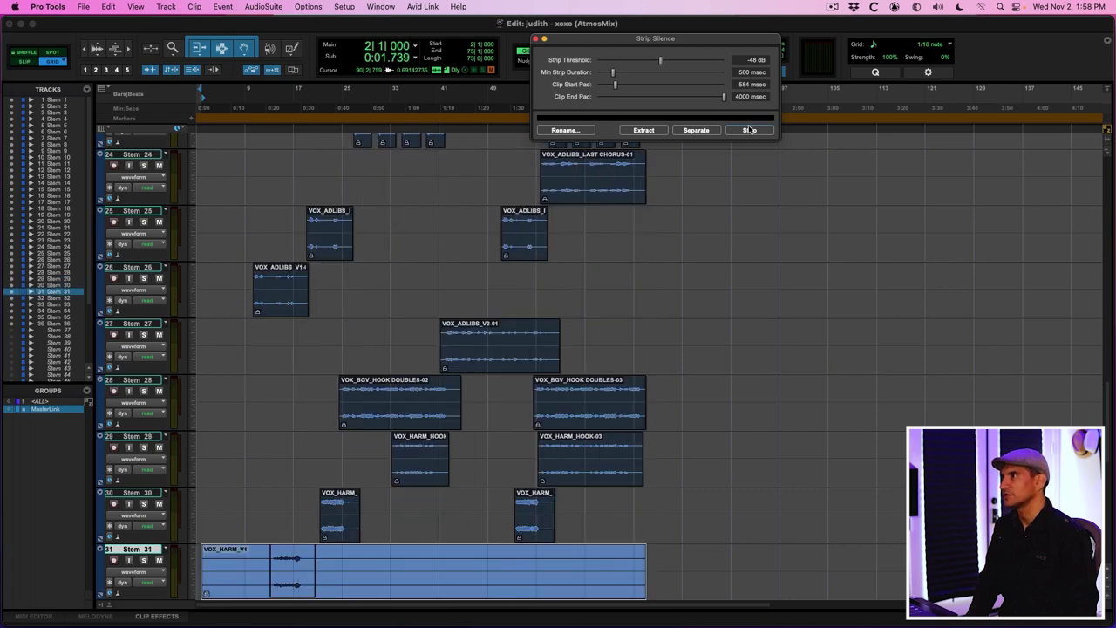
click(747, 130)
key(semicolon)
click(748, 130)
key(semicolon)
click(747, 130)
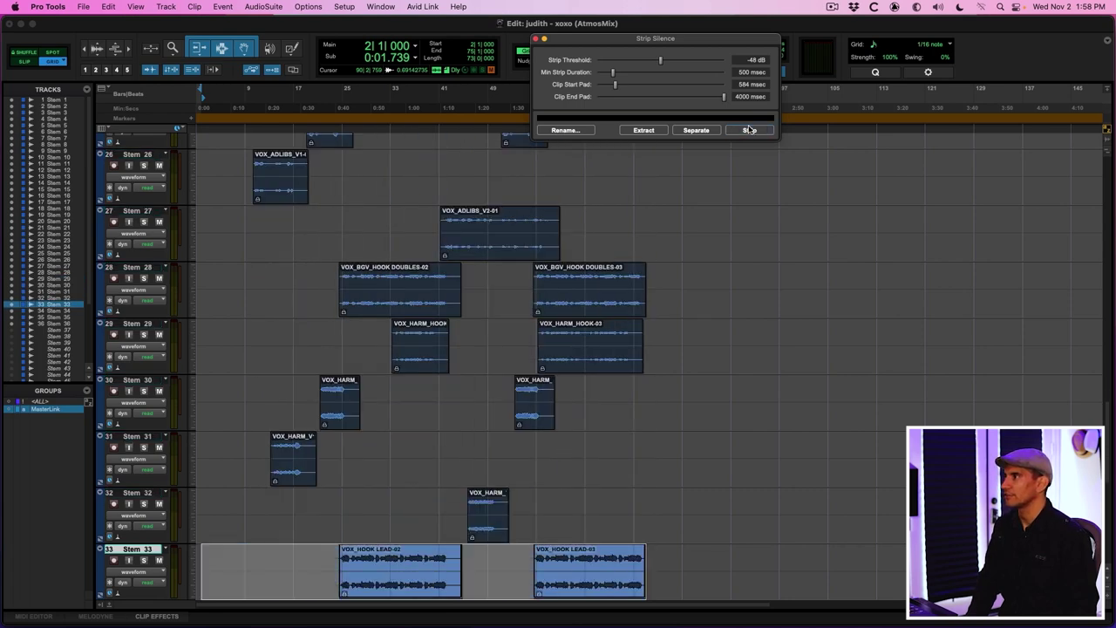
key(semicolon)
click(748, 130)
key(semicolon)
click(747, 130)
key(semicolon)
click(747, 130)
key(semicolon)
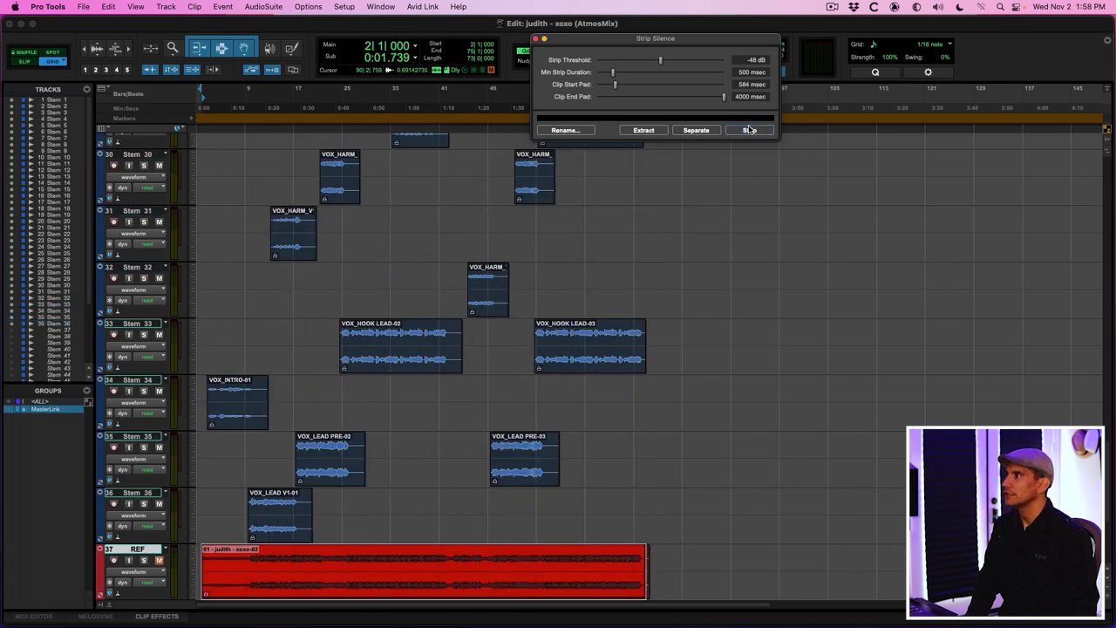
Close Strip Silence and place the edit cursor at the end of the REF clip.
click(678, 443)
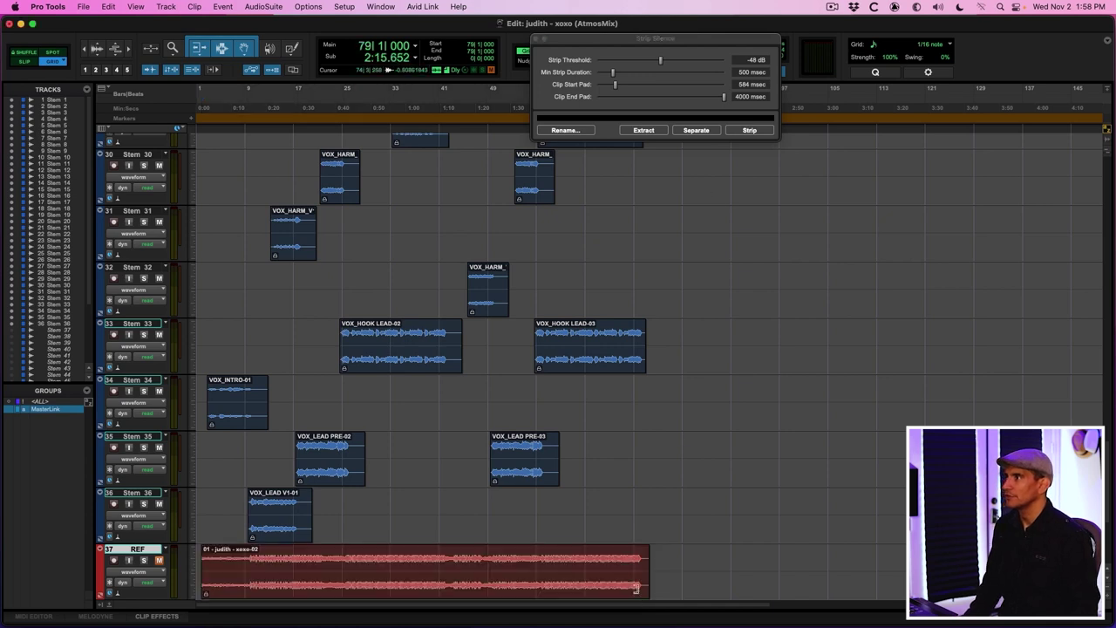
triple_click(672, 575)
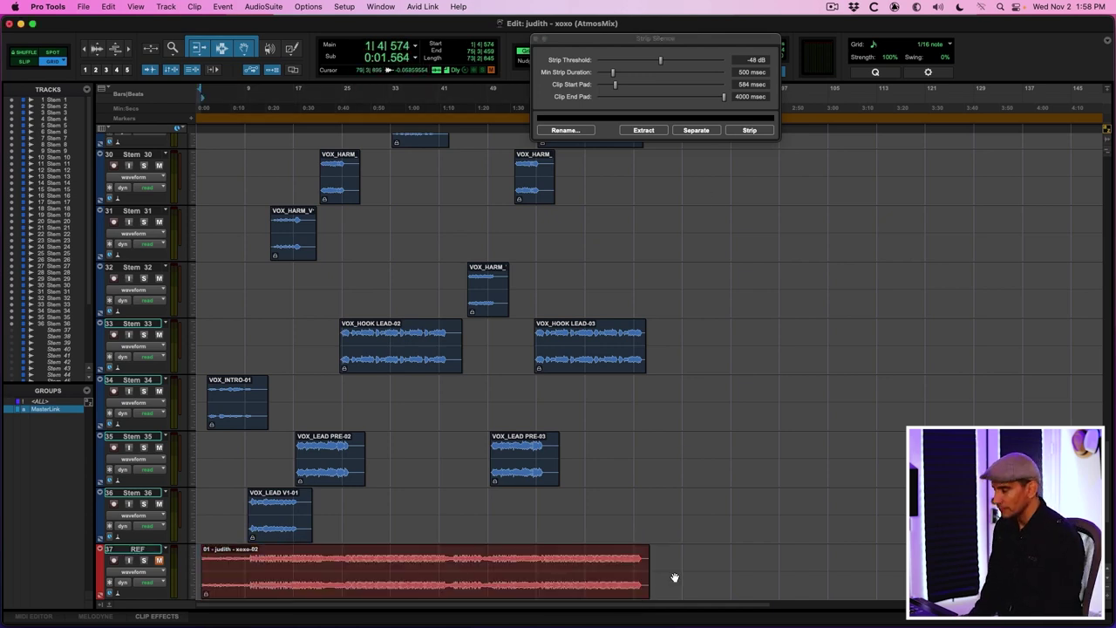
key(super+u)
key(Right)
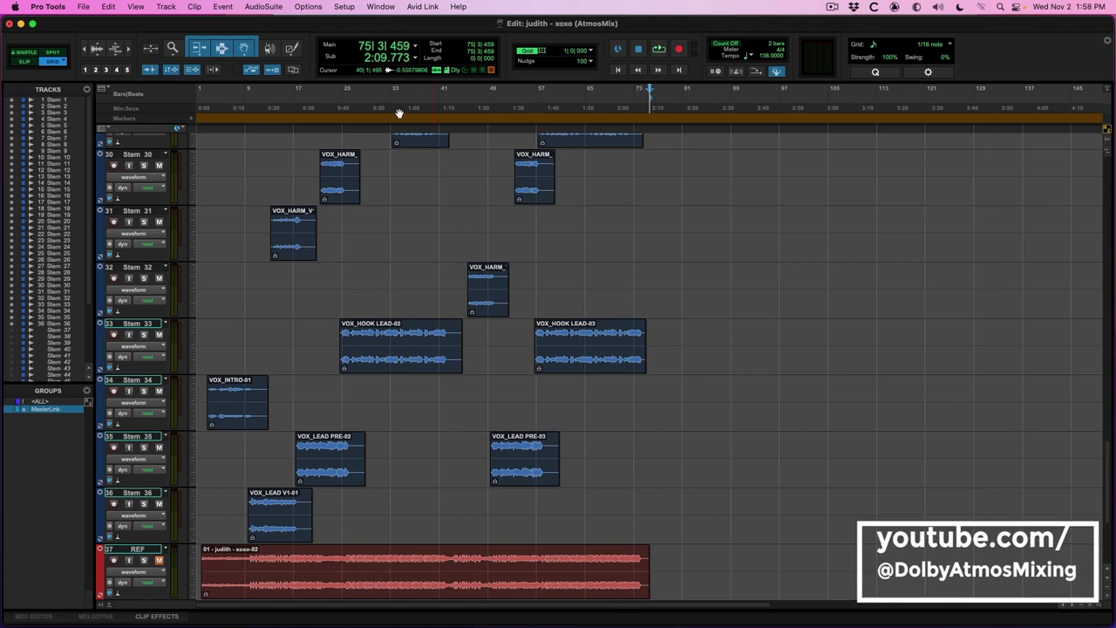
Check which Solo Mode options are enabled, leaving the settings as they are.
click(263, 6)
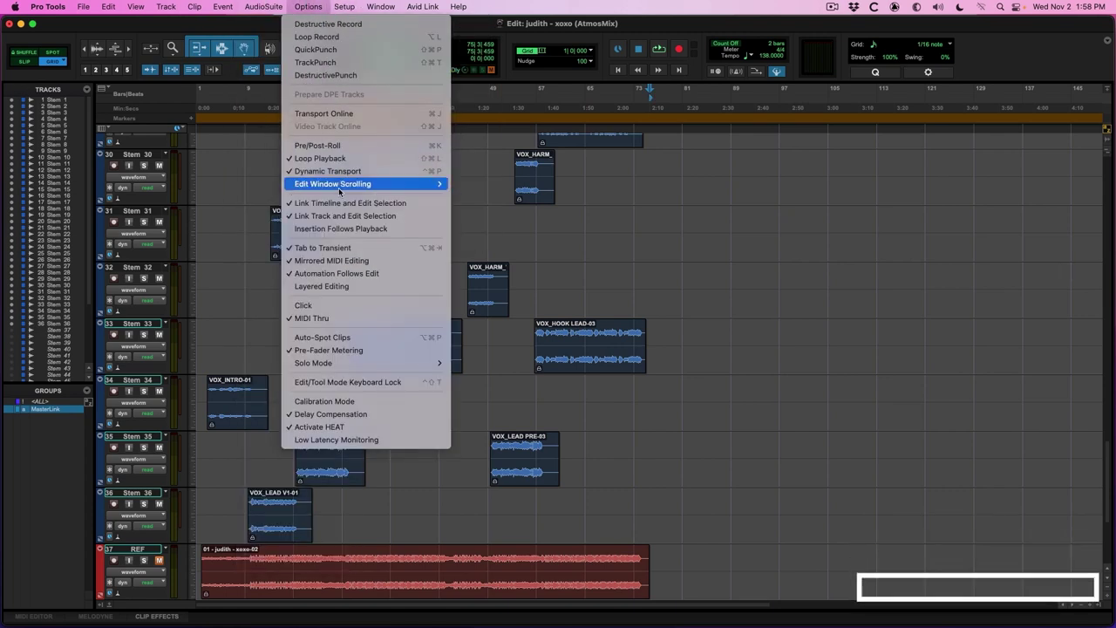
mouse_move(338, 185)
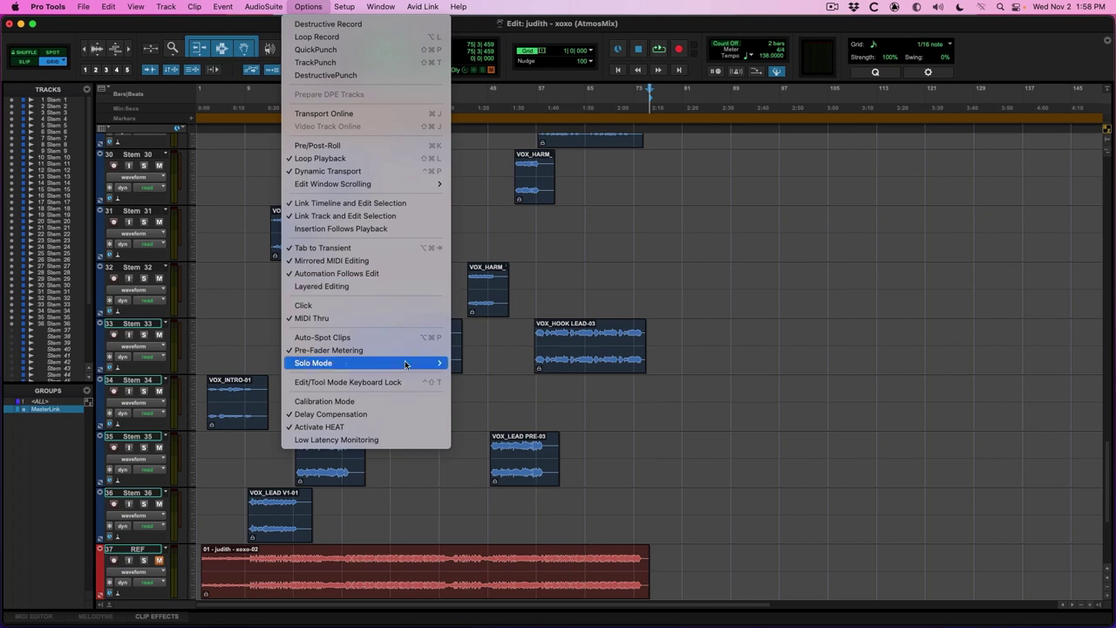
mouse_move(404, 363)
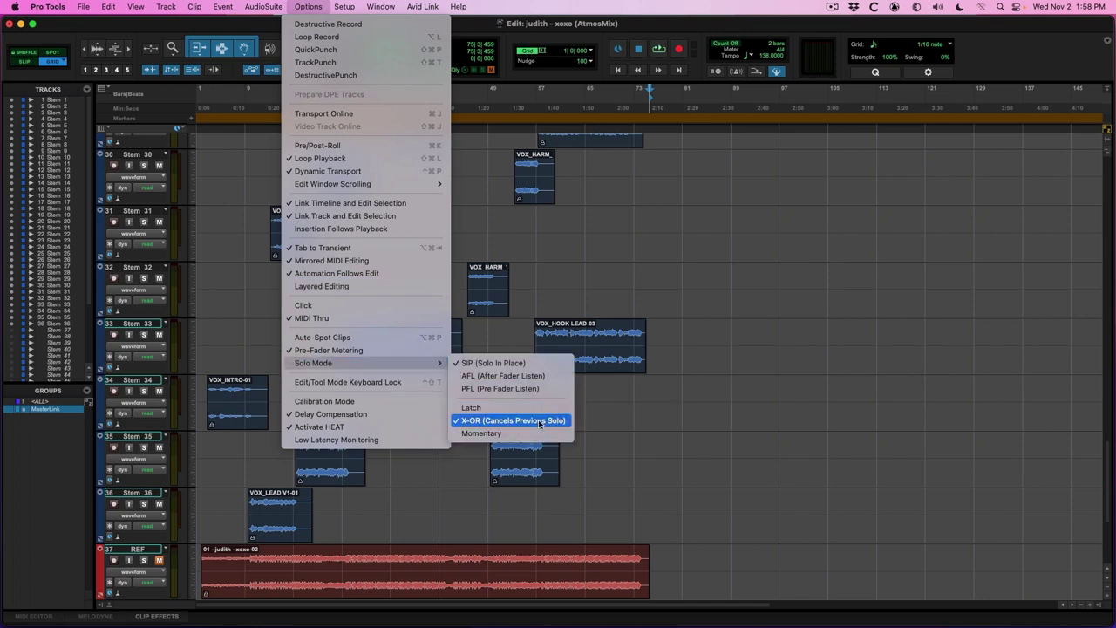
click(690, 426)
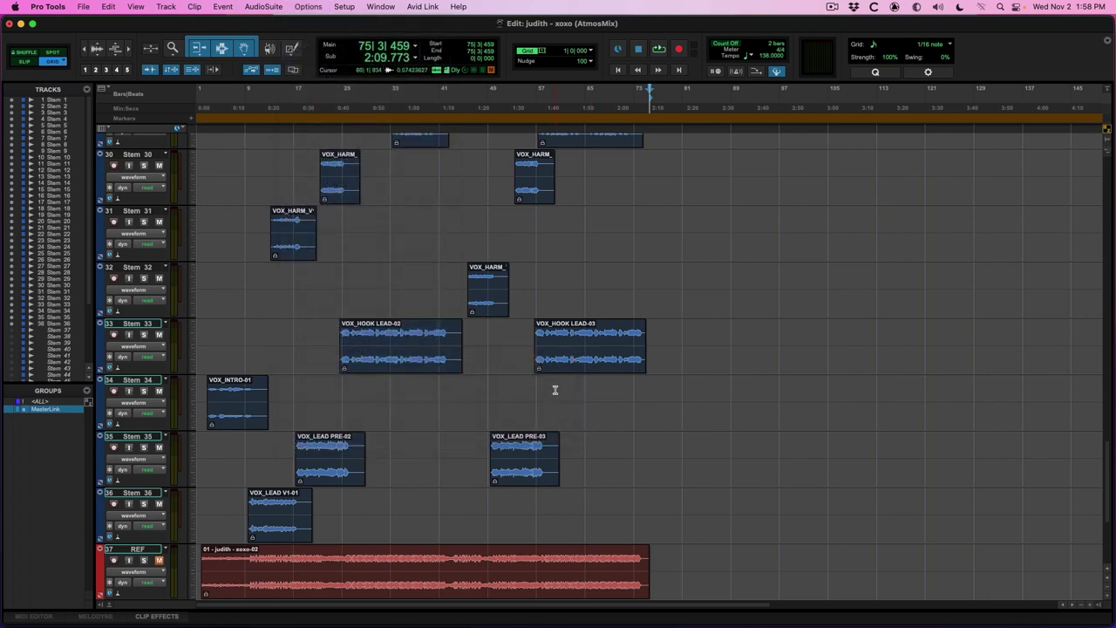
Hide the track and group lists, select the REF clip and zoom the timeline to fit it.
click(100, 606)
click(249, 579)
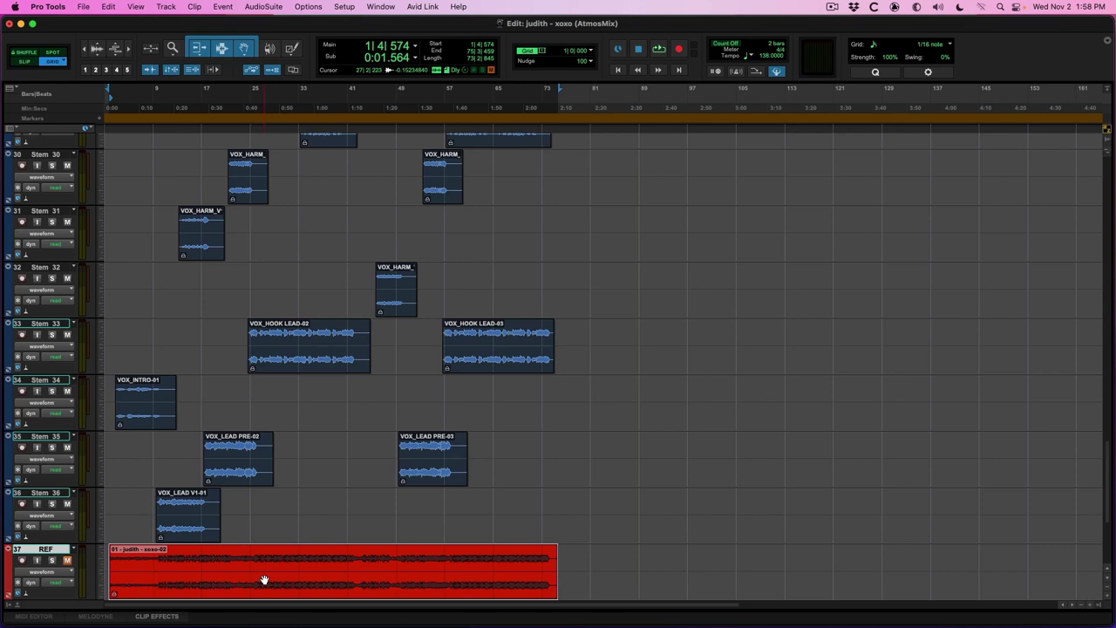
key(alt+f)
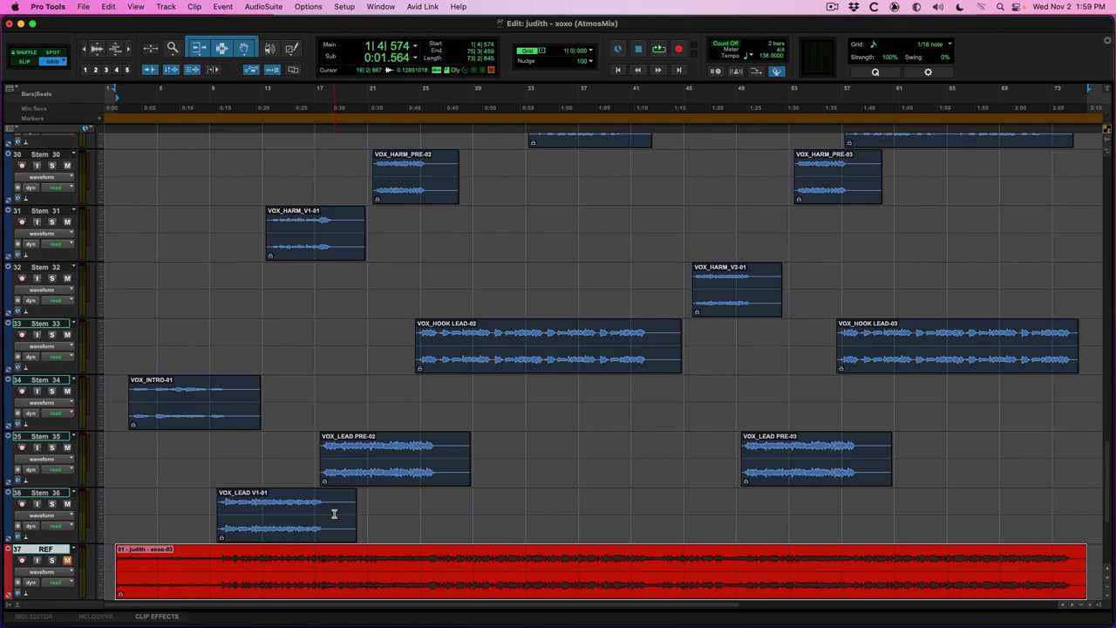
In the Mix window, open Dolby Atmos Binaural Settings on the BIN track and set the binaural setting of all inputs to Mid.
key(super+equal)
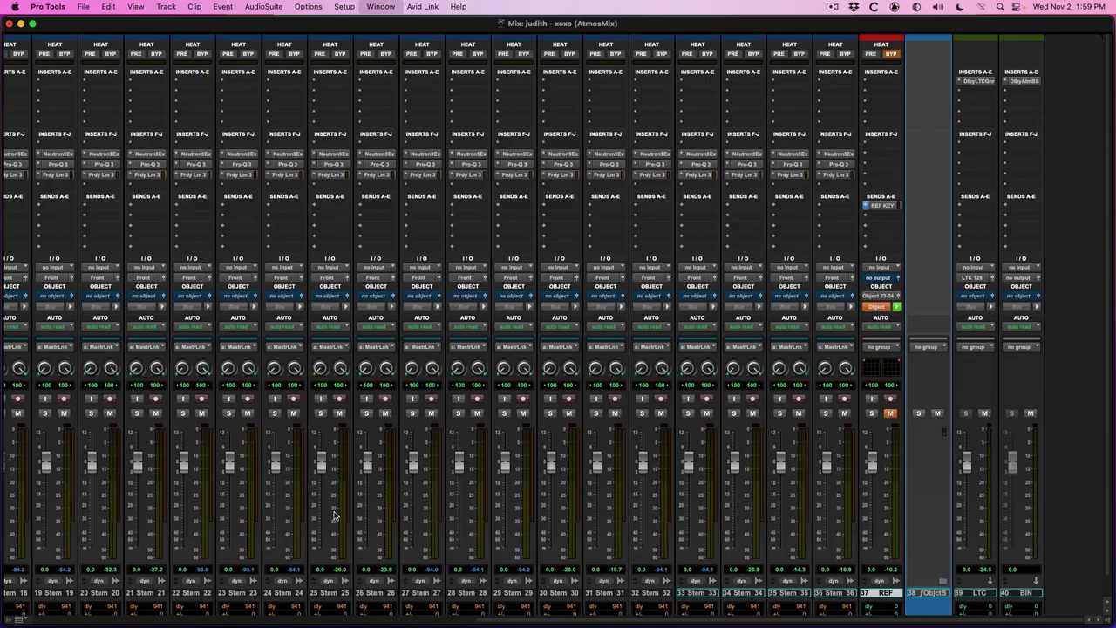
click(1025, 81)
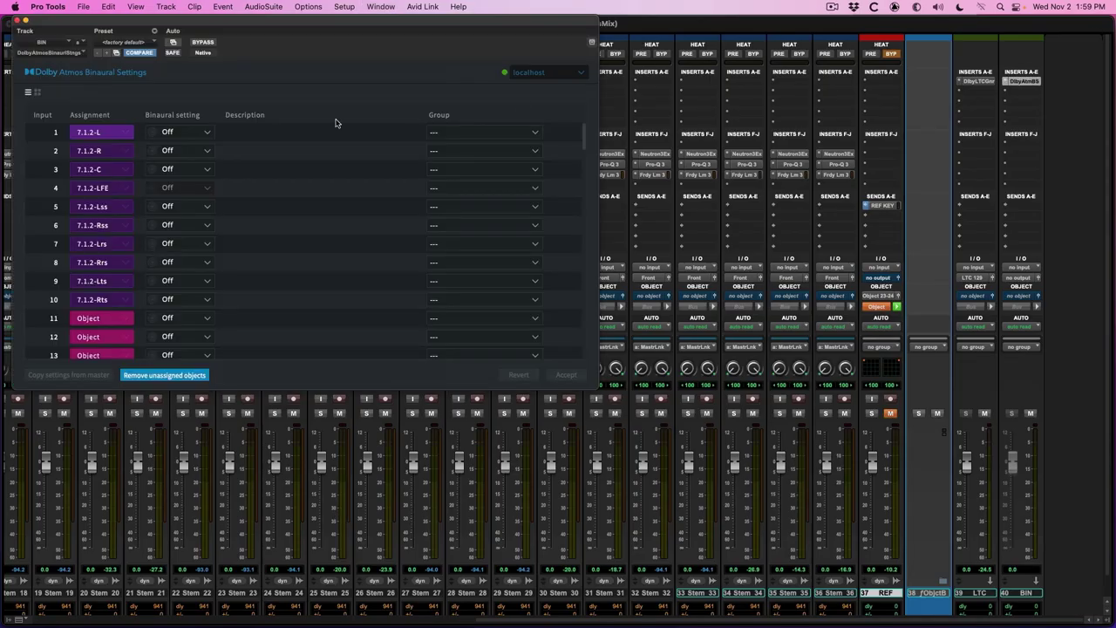
scroll(231, 191, down, 20)
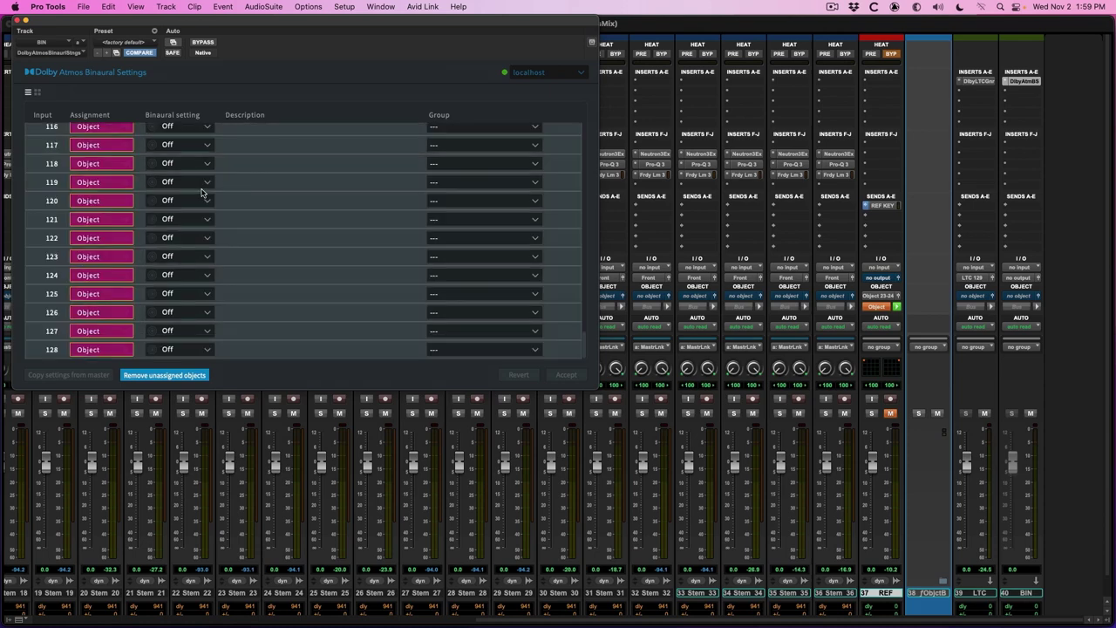
click(191, 185)
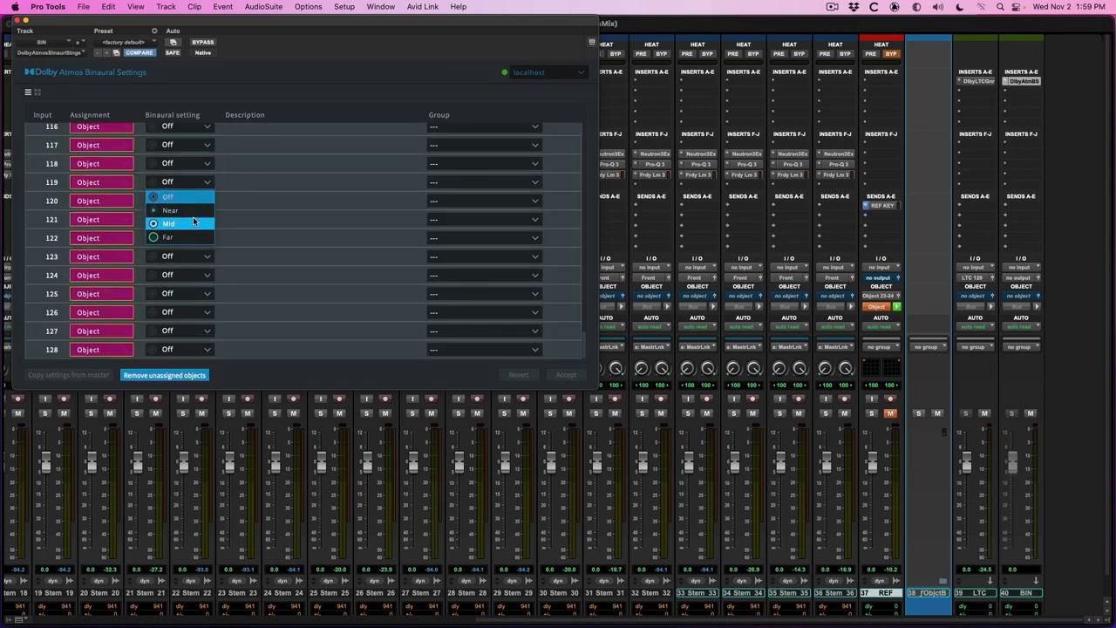
alt+click(193, 222)
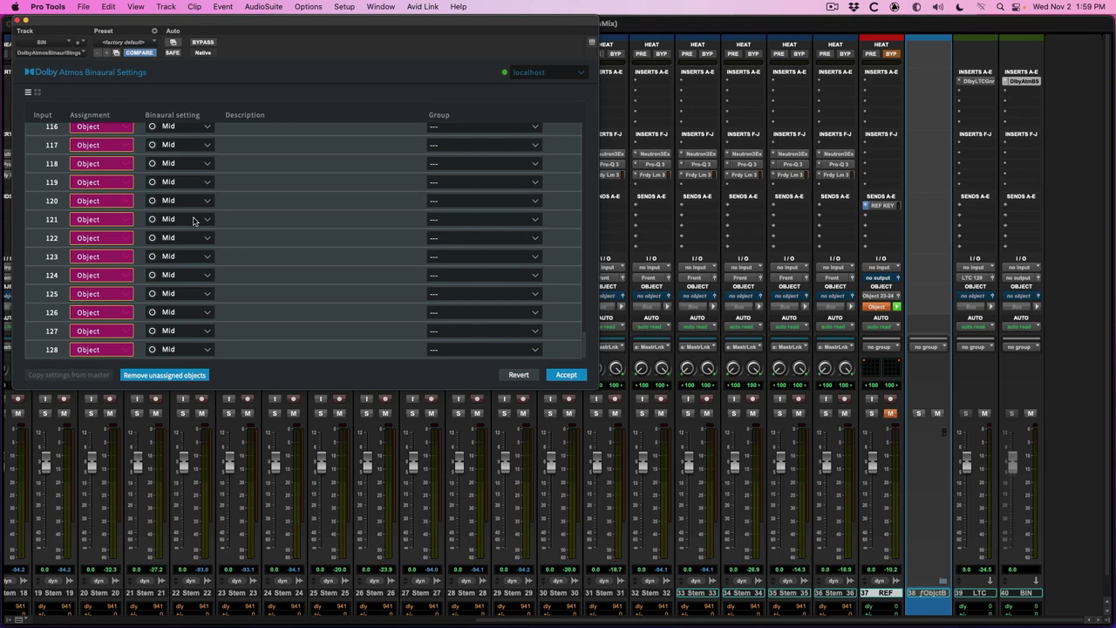
scroll(54, 216, up, 20)
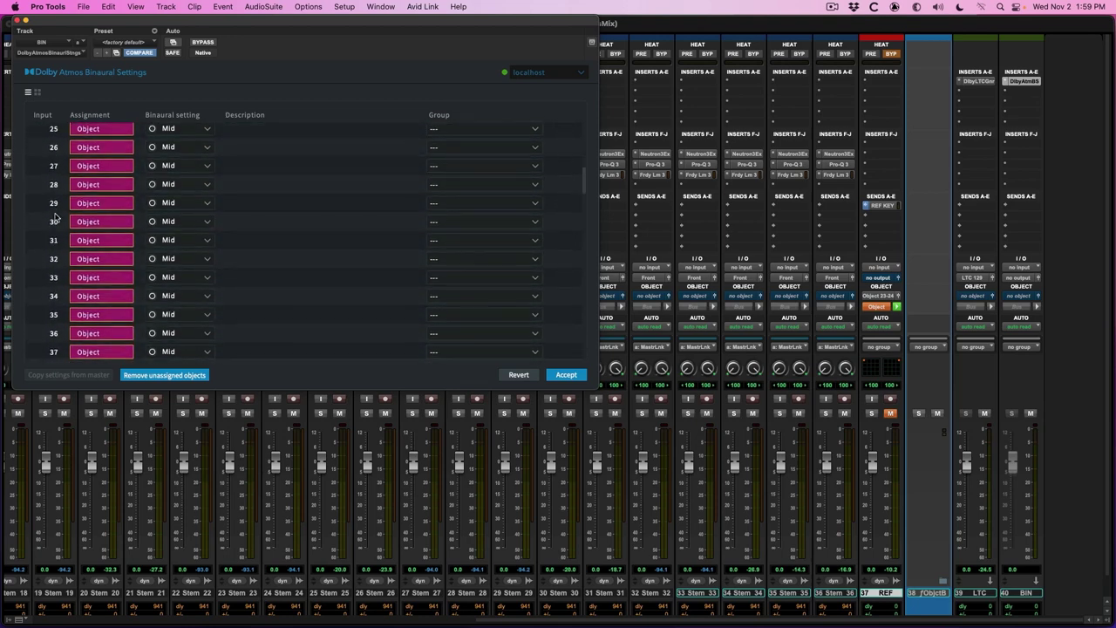
scroll(59, 229, down, 3)
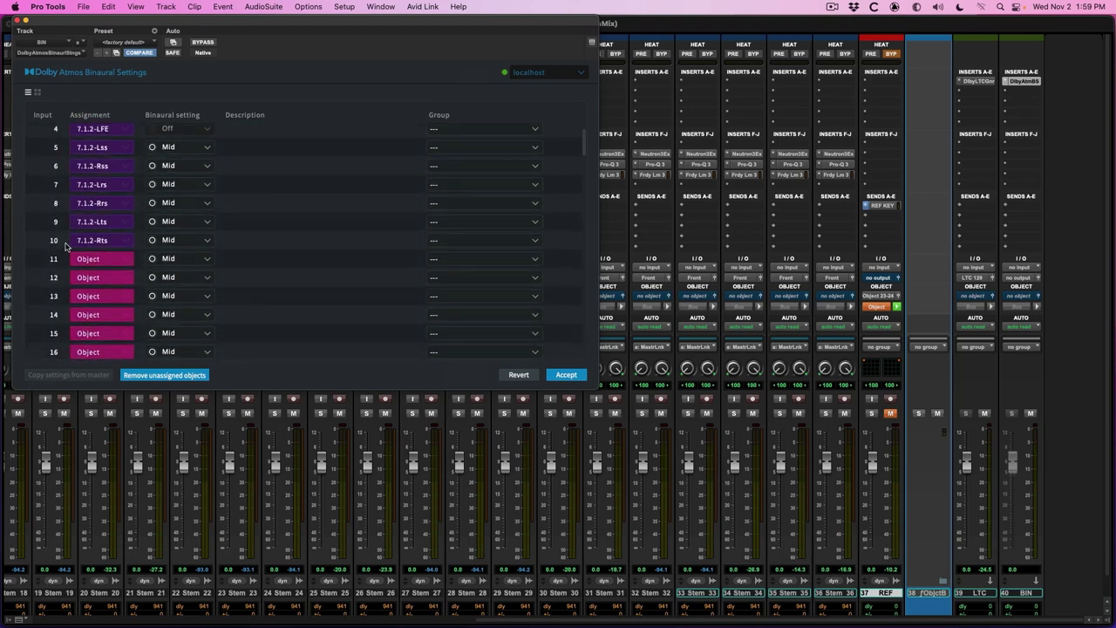
Set the binaural setting of object inputs 11, 12 and 21 to Off and accept the binaural settings.
click(46, 266)
shift+click(52, 279)
click(164, 266)
click(169, 277)
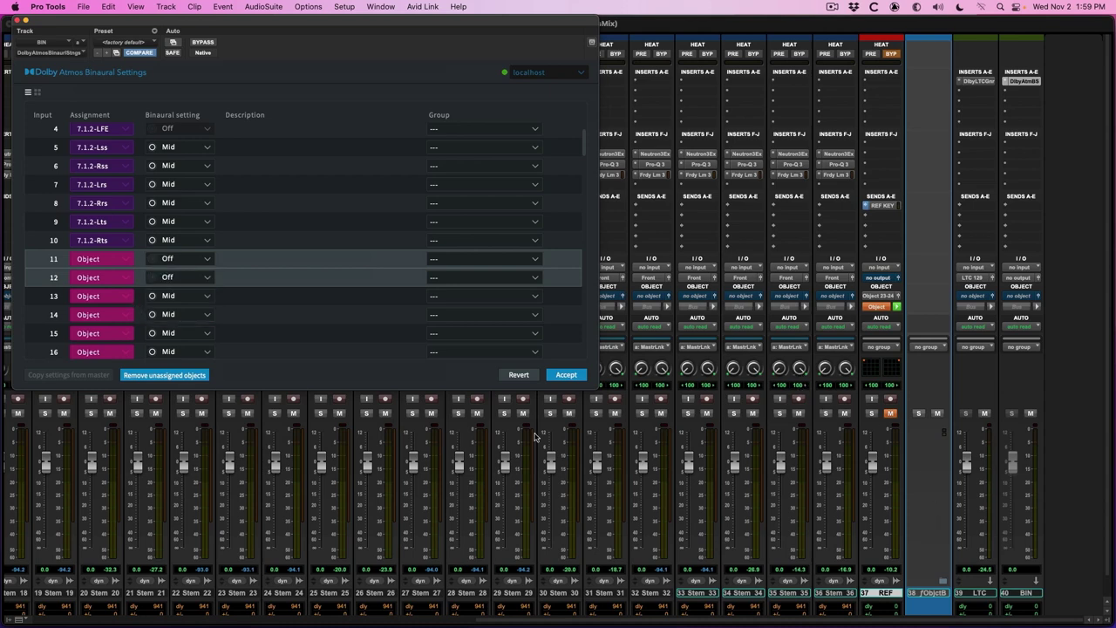
scroll(207, 325, down, 6)
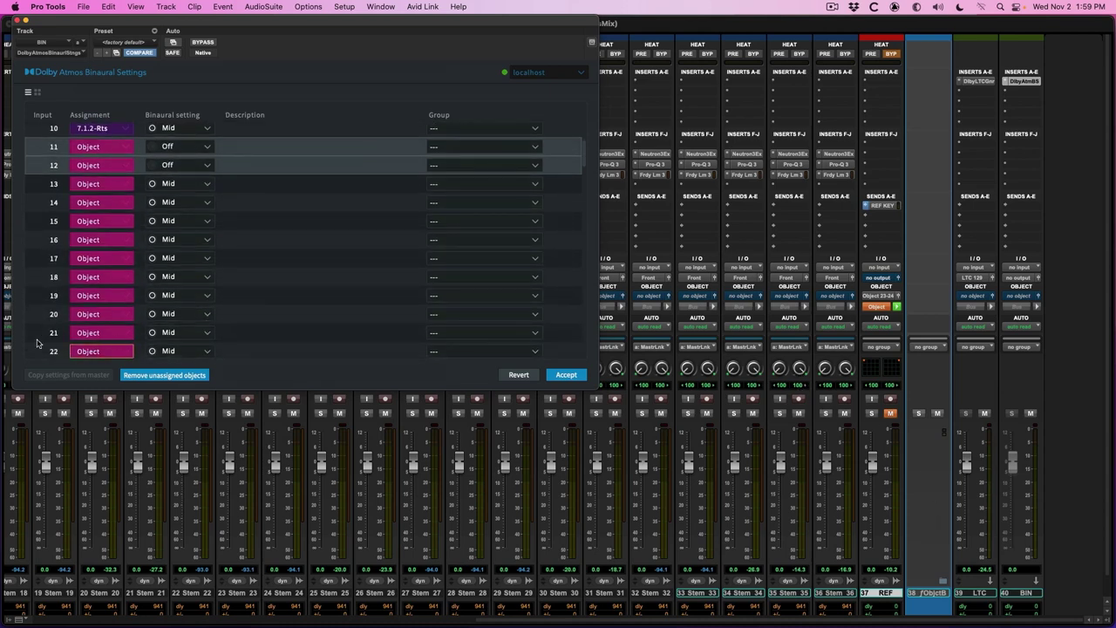
click(40, 339)
click(162, 339)
click(177, 354)
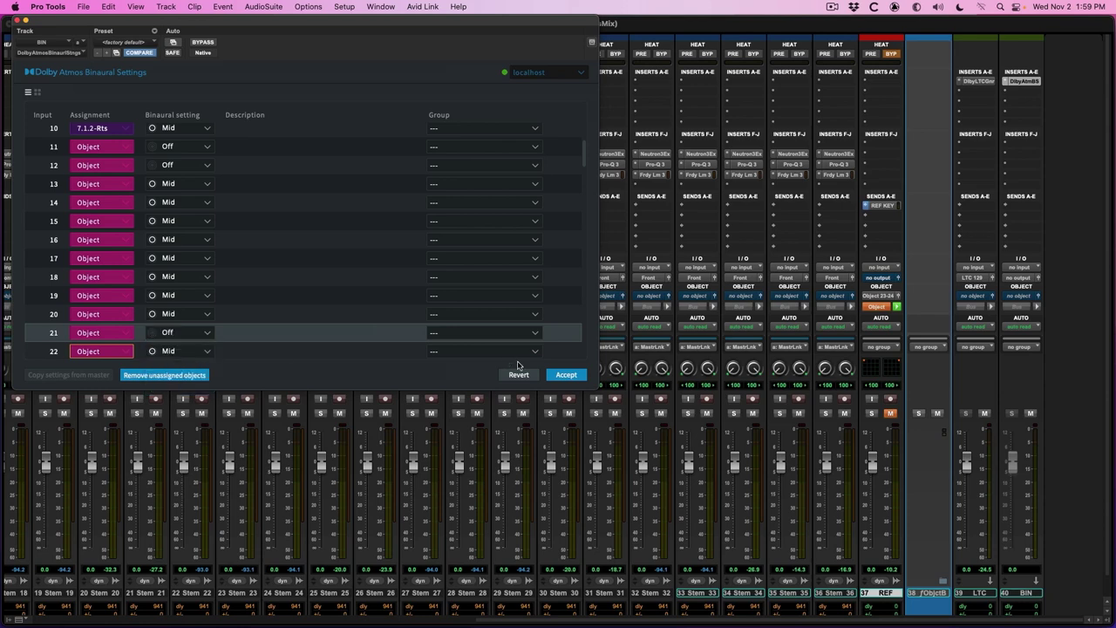
click(565, 375)
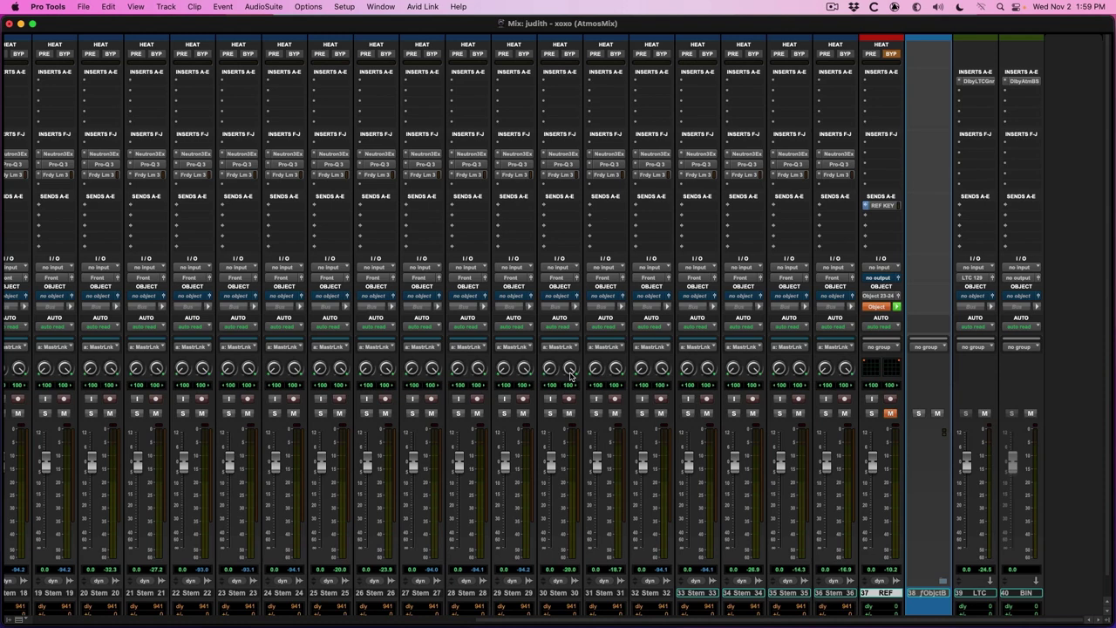
In the Edit window, play the session from the start of the REF clip and briefly solo Stem 34.
key(super+equal)
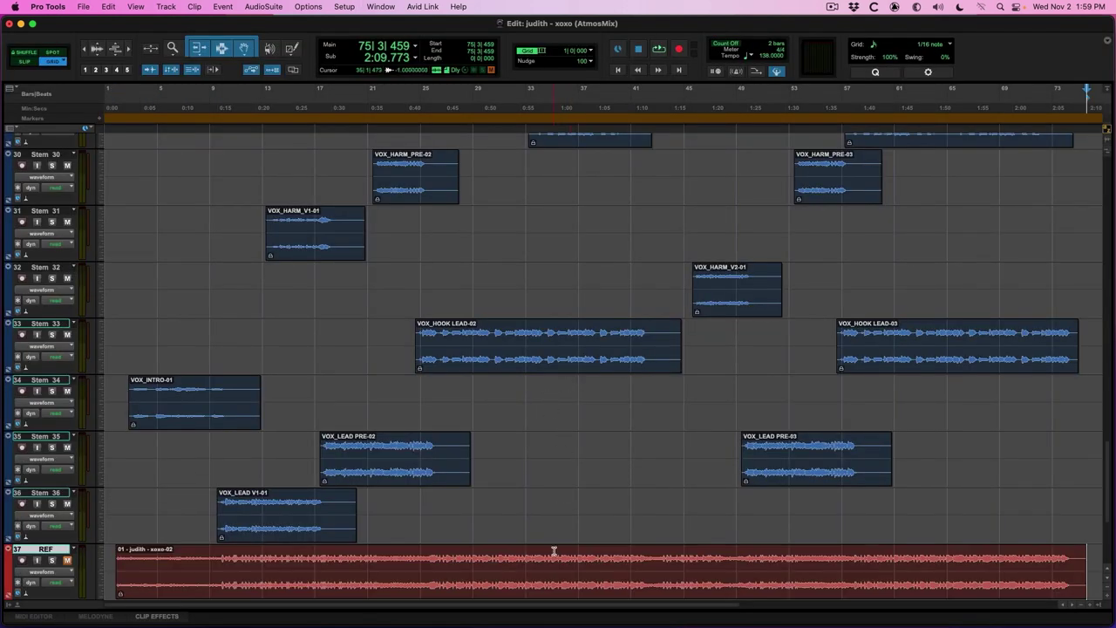
click(571, 593)
key(space)
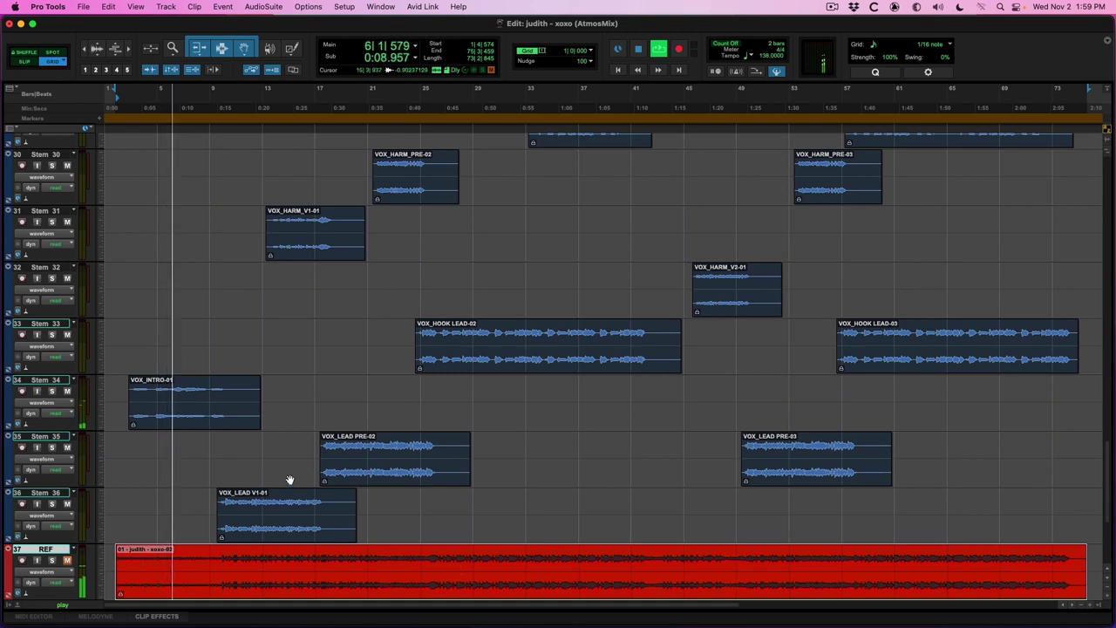
click(248, 414)
key(shift+s)
key(shift+s)
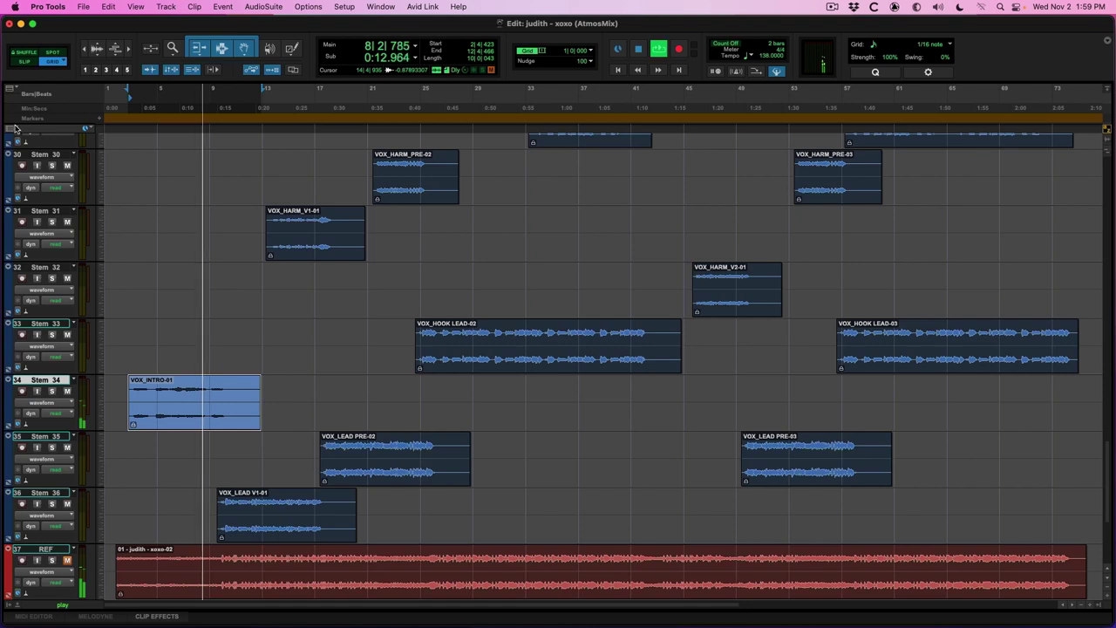
click(196, 388)
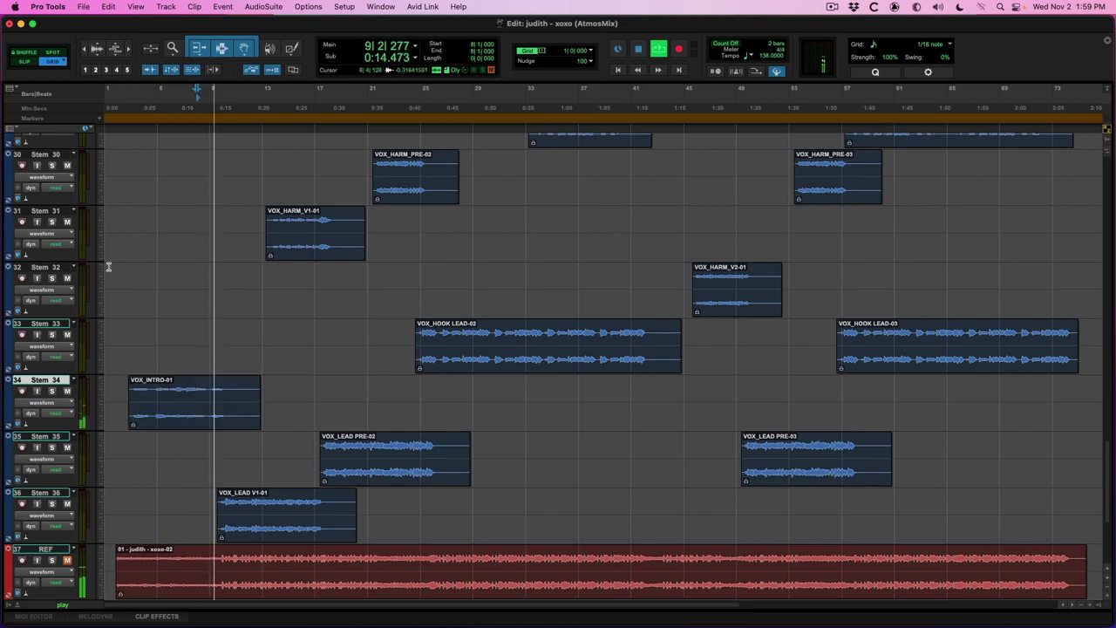
Show the Inserts A-E, Inserts F-J, Sends A-E, I/O and Object columns in the Edit window.
click(15, 127)
click(68, 149)
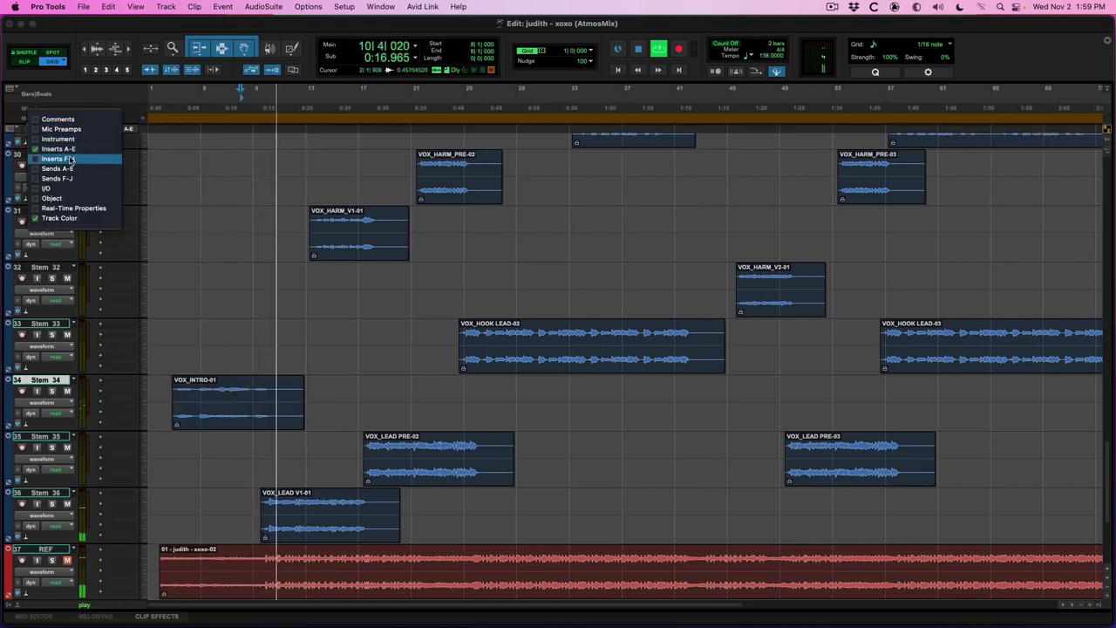
click(69, 159)
click(57, 169)
click(46, 188)
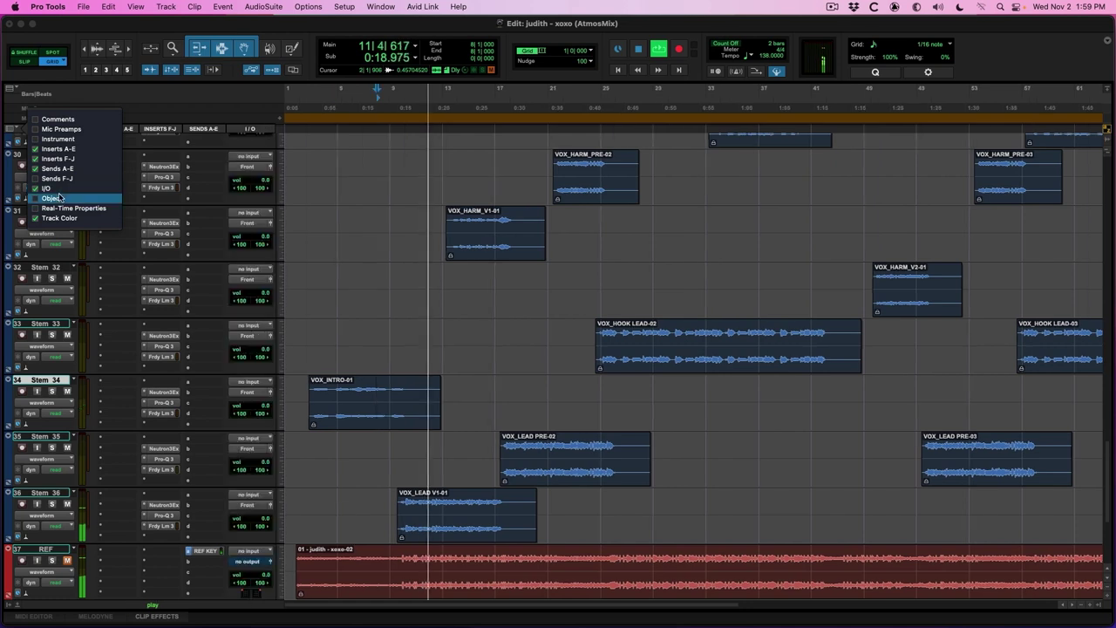
click(53, 198)
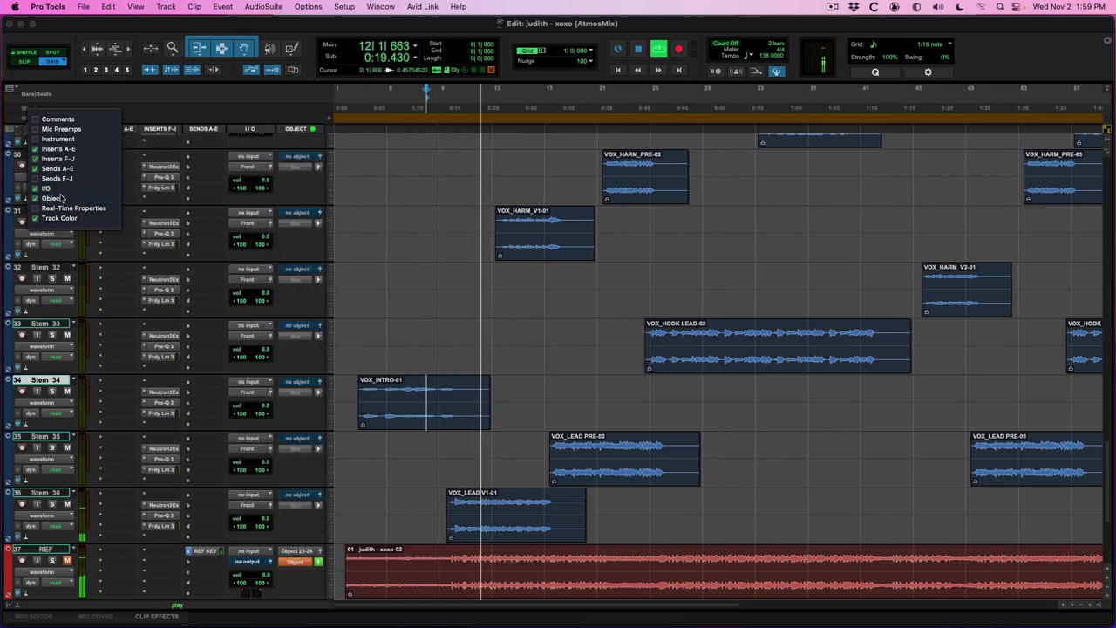
click(495, 437)
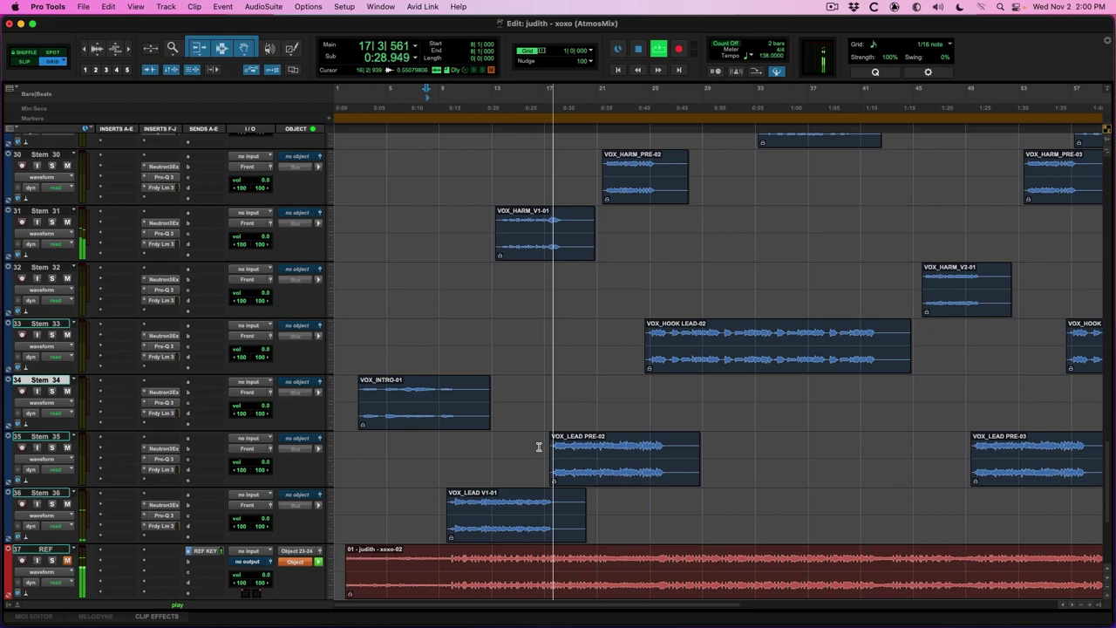
Move the ad-lib tracks Stem 25 and Stem 26 down the track order to between Stem 34 and Stem 35.
key(super+bracketright)
scroll(539, 446, up, 3)
key(super+alt+bracketright)
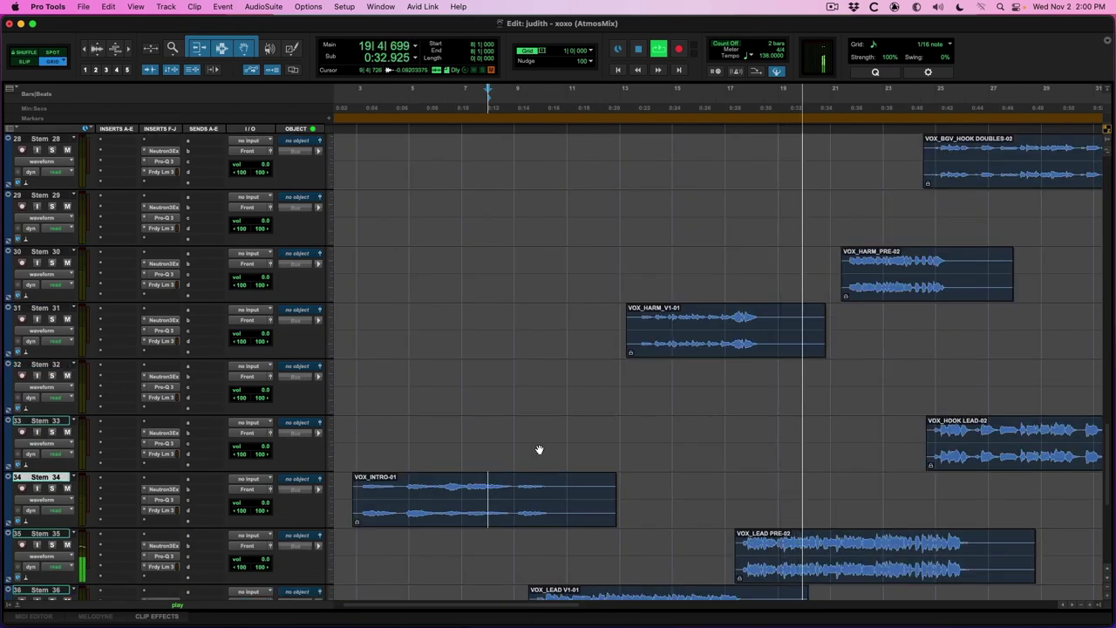
scroll(539, 450, up, 6)
scroll(538, 449, right, 5)
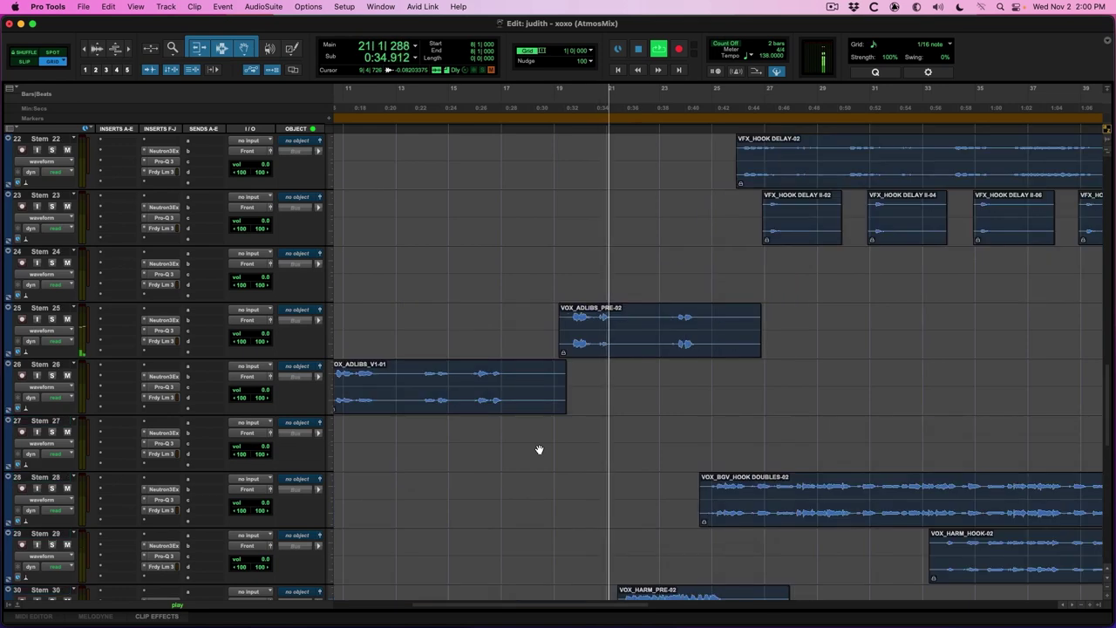
scroll(538, 448, left, 2)
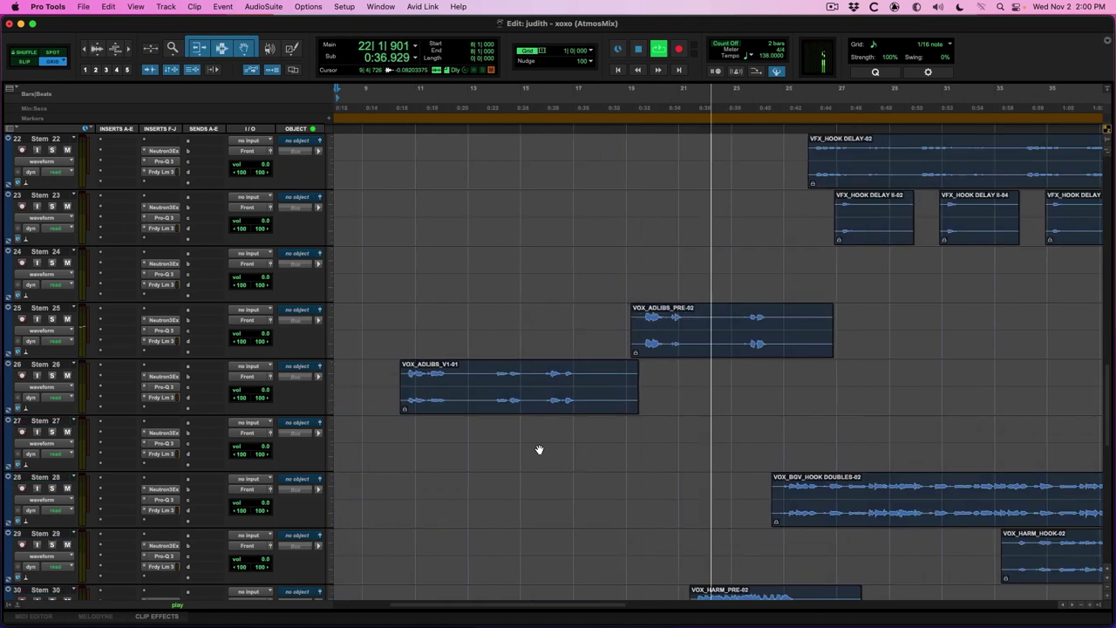
click(62, 357)
shift+click(52, 309)
drag(52, 309, 53, 558)
scroll(658, 406, down, 2)
scroll(828, 400, right, 2)
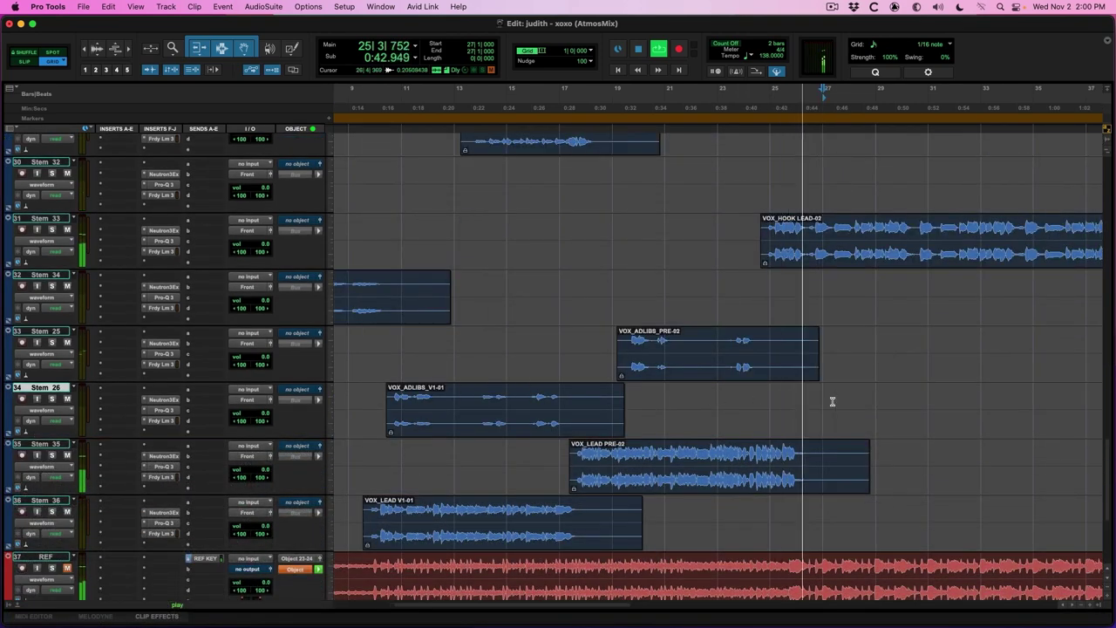
Assign Stem 18 to Object 27-28 (Stereo) and set its object panning to front -89 and 89, f/r 45 and height 31.
scroll(831, 400, up, 5)
scroll(832, 402, up, 8)
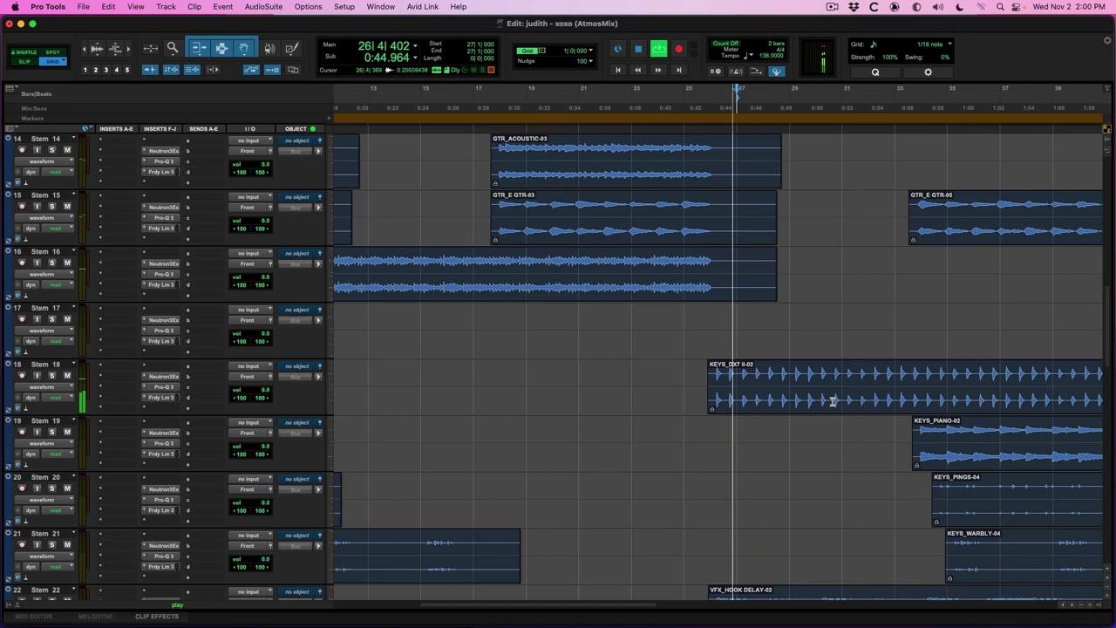
scroll(832, 401, right, 2)
click(832, 401)
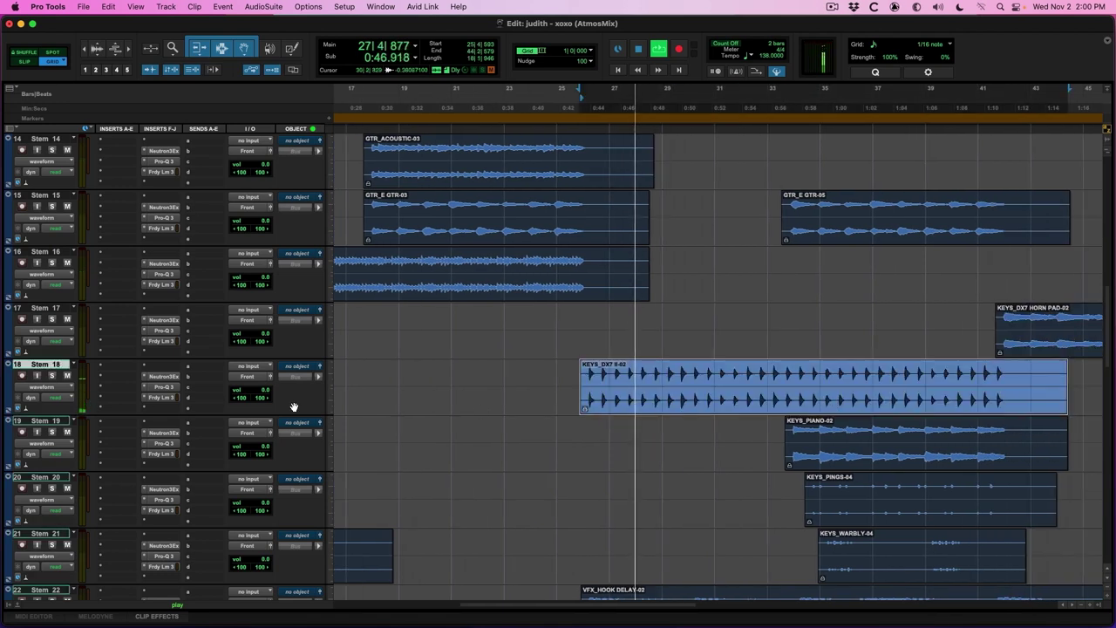
click(303, 368)
scroll(319, 410, down, 5)
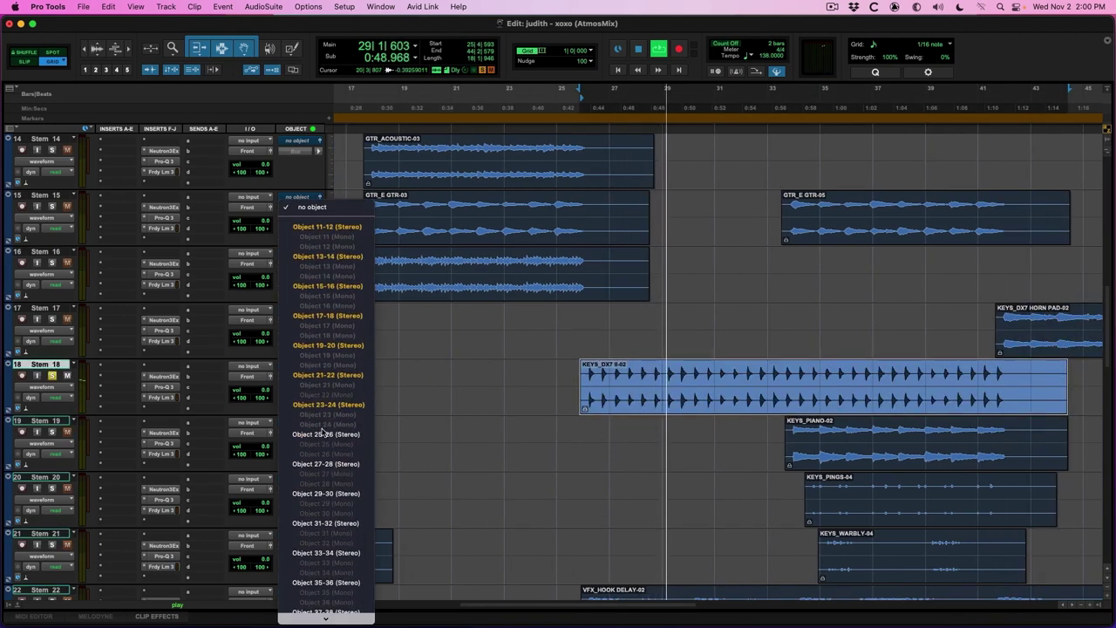
click(322, 463)
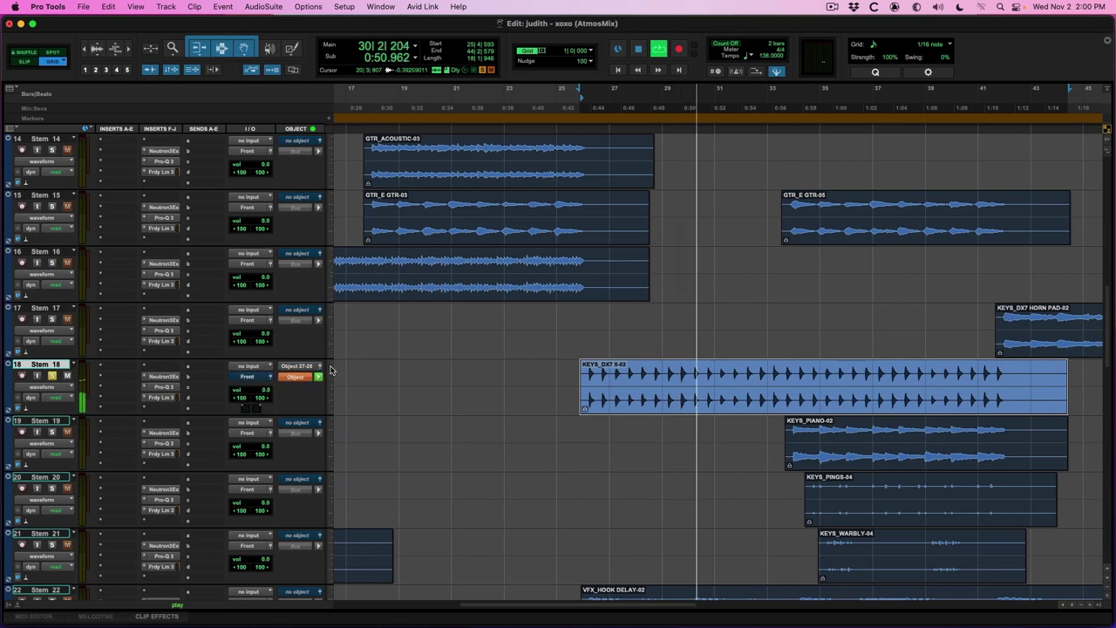
click(320, 376)
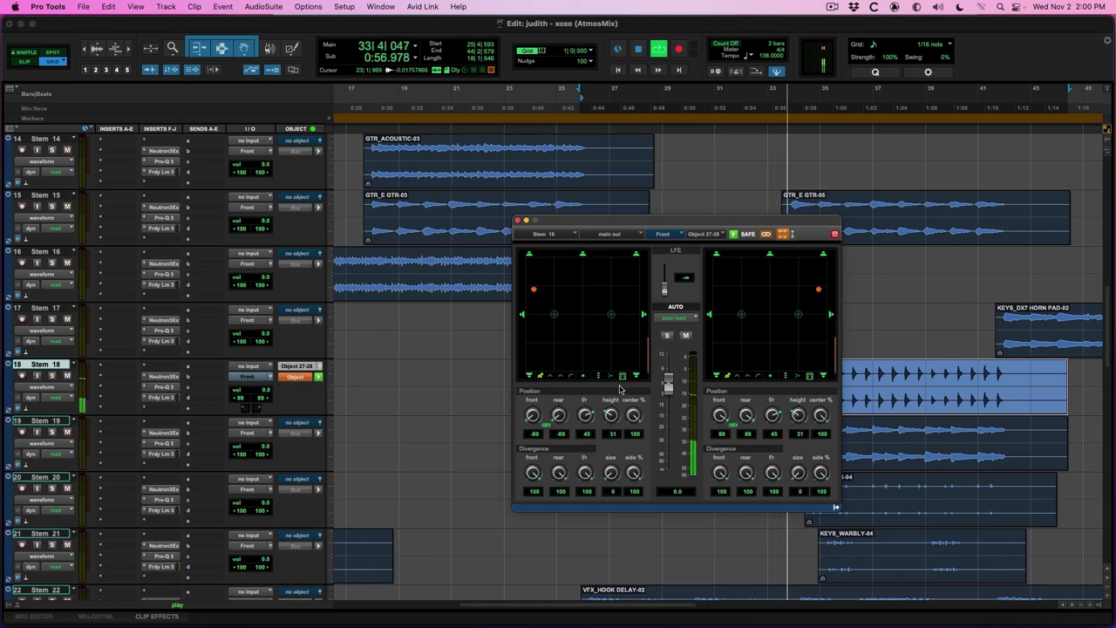
key(super+w)
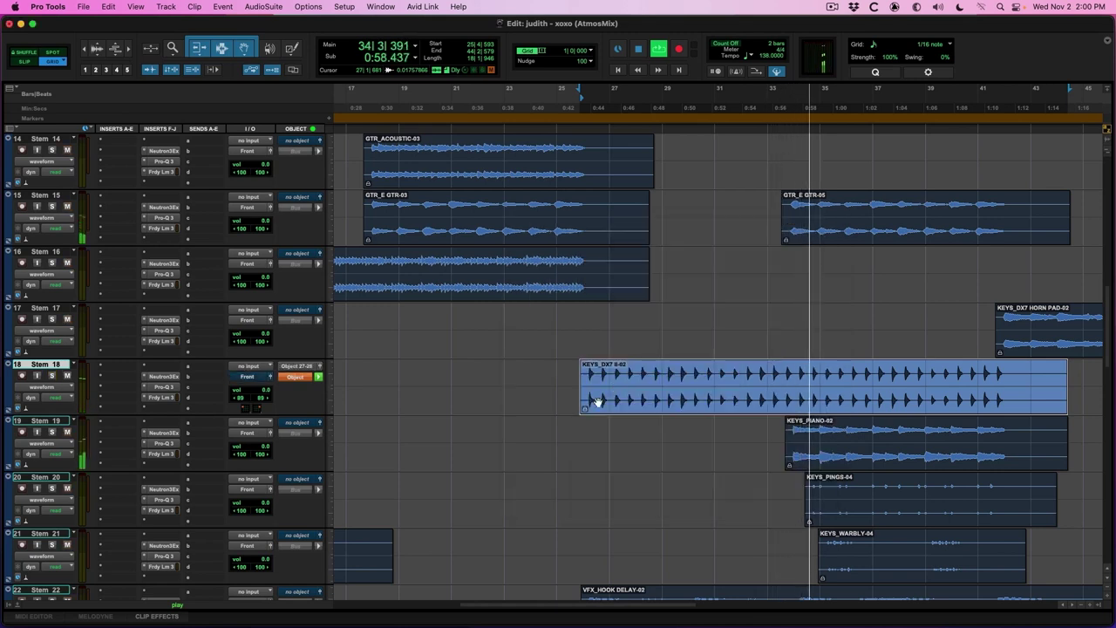
Audition the KEYS_PIANO clip on Stem 19 in solo and route the track's output to the Rear bus.
click(838, 459)
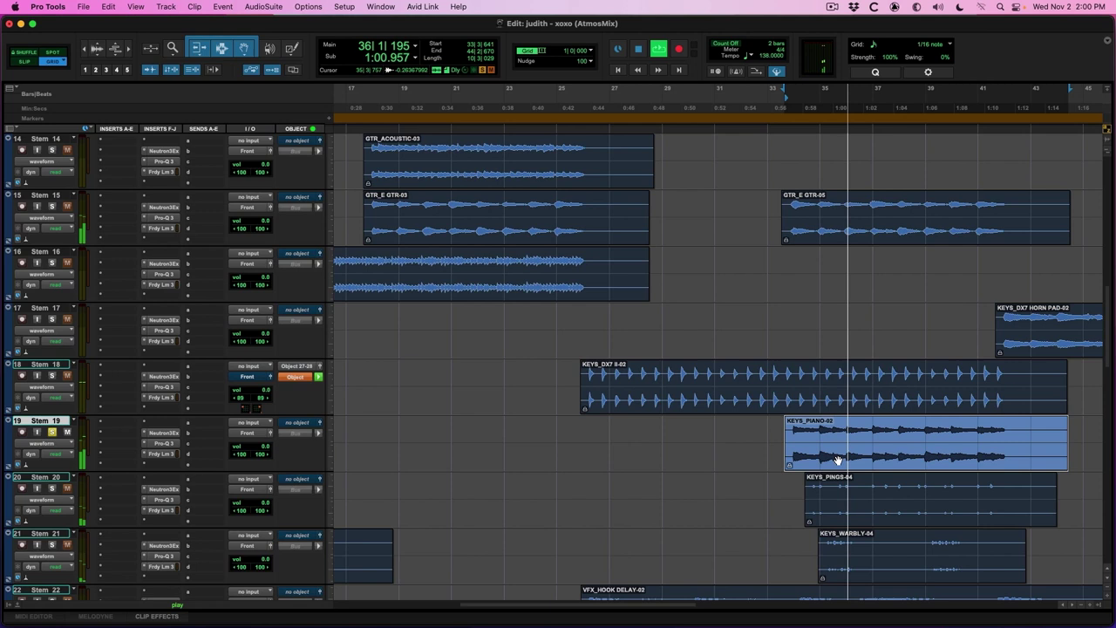
click(255, 435)
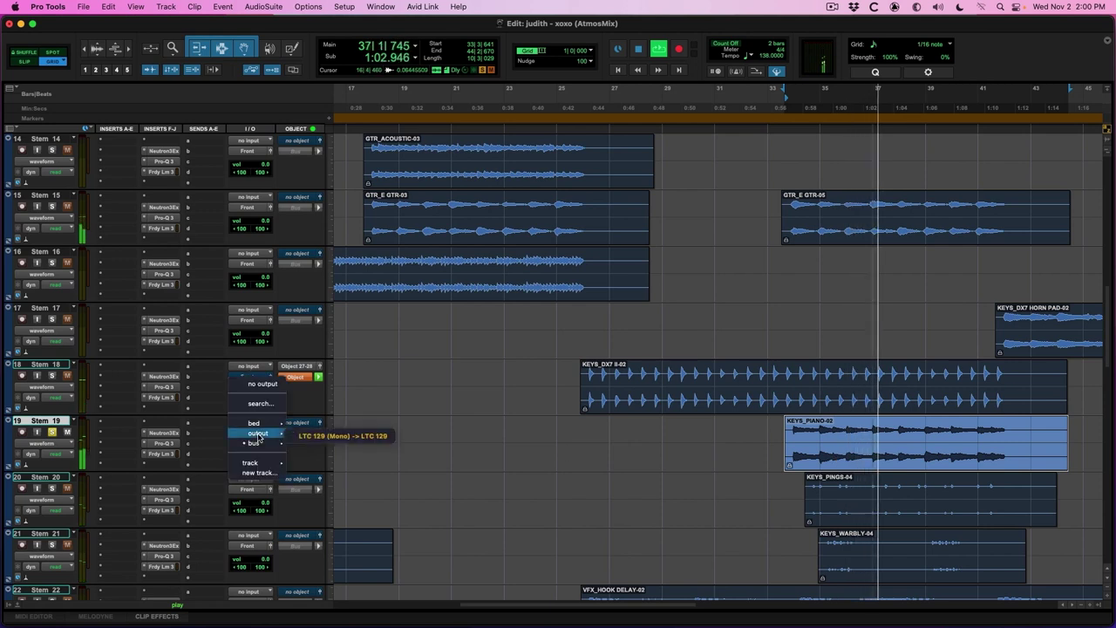
mouse_move(254, 443)
click(349, 445)
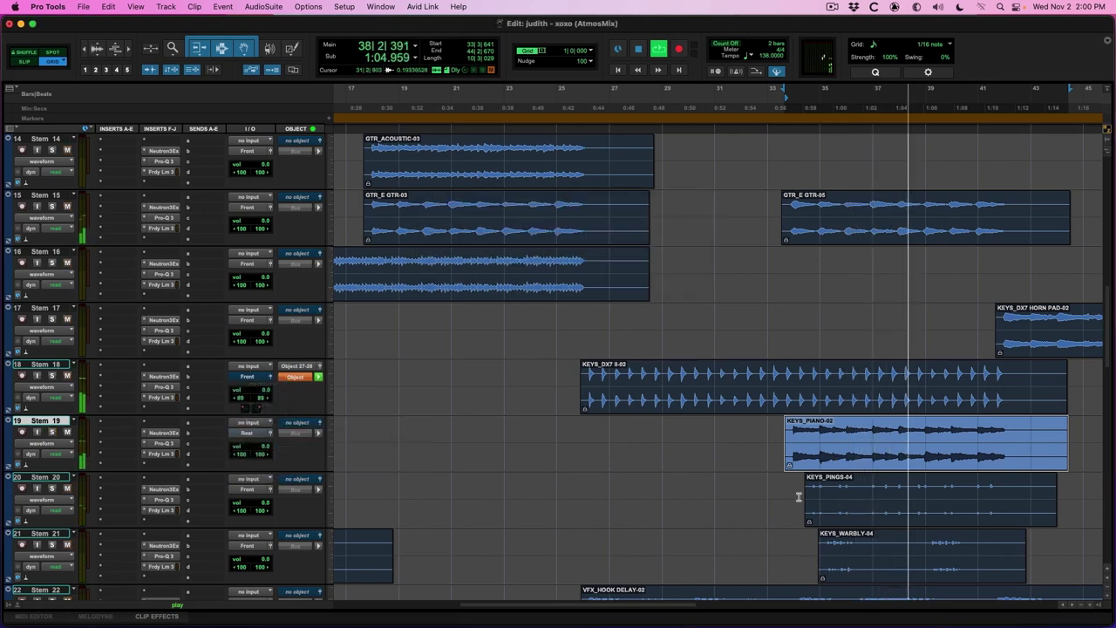
Audition the KEYS_PINGS and KEYS_WARBLY parts on Stem 20 and Stem 21 in solo.
click(858, 518)
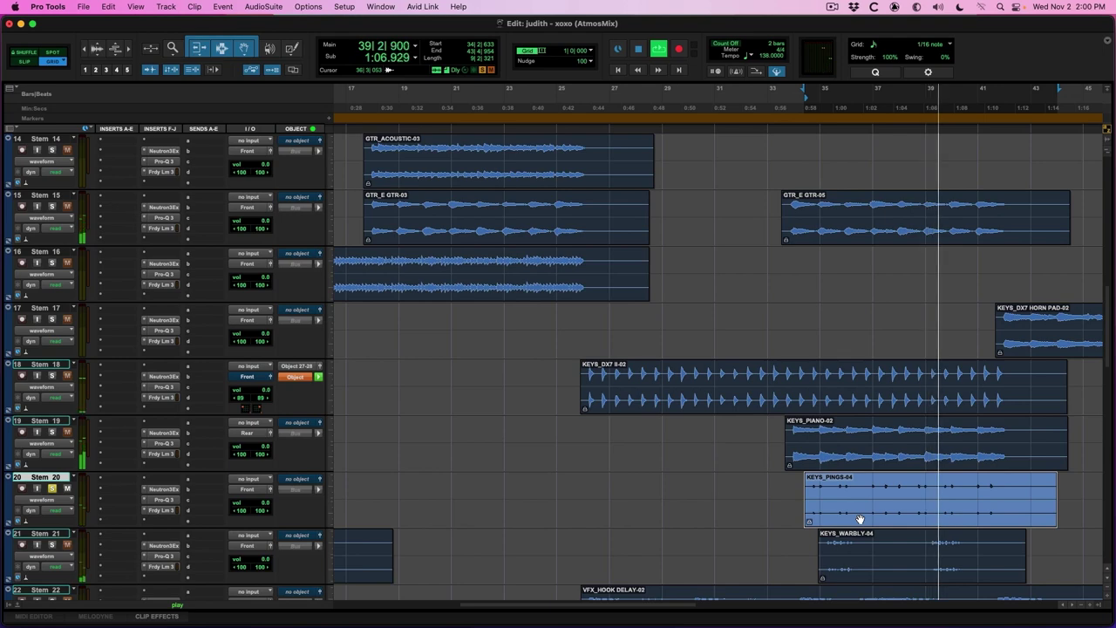
click(873, 558)
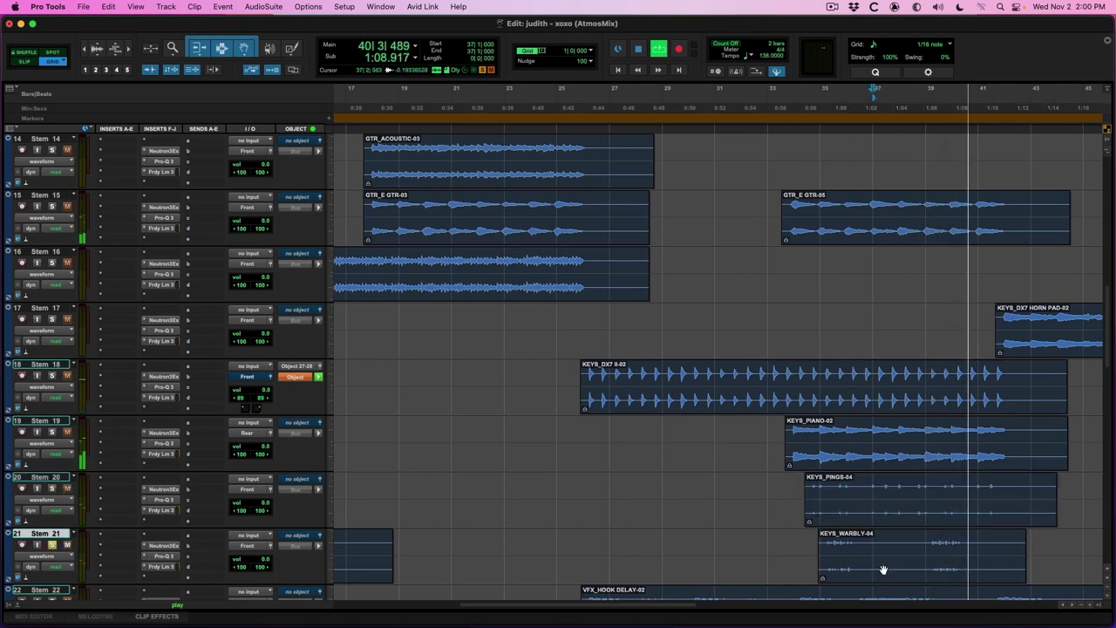
scroll(830, 530, down, 5)
scroll(829, 530, right, 5)
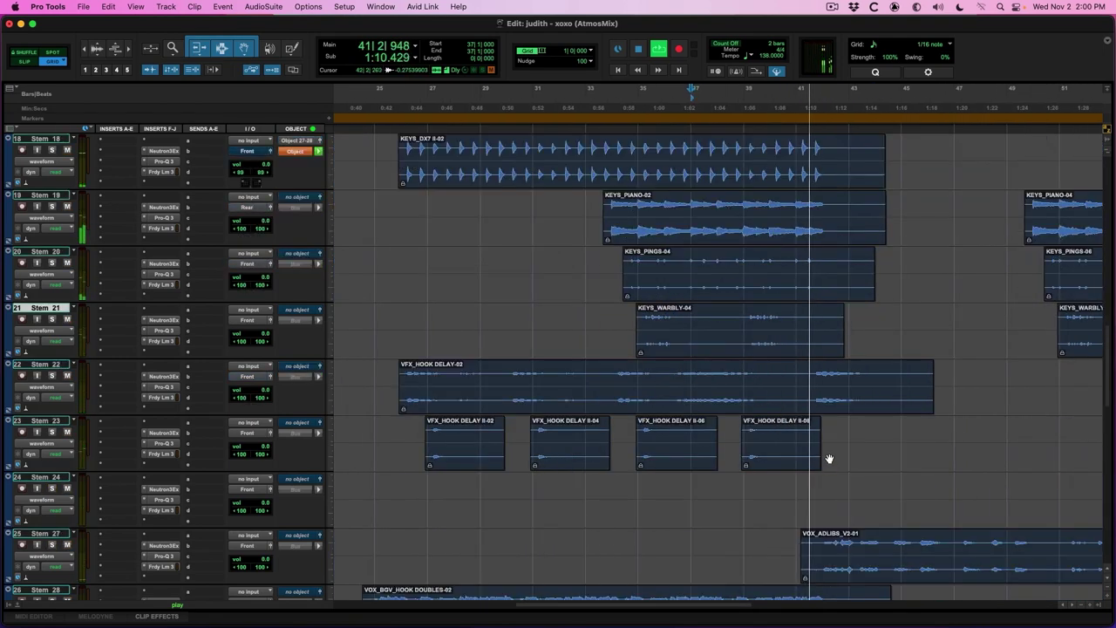
Audition Stem 22 (VFX_HOOK DELAY) in solo and reassign its output by searching the available output paths.
click(819, 387)
key(shift+s)
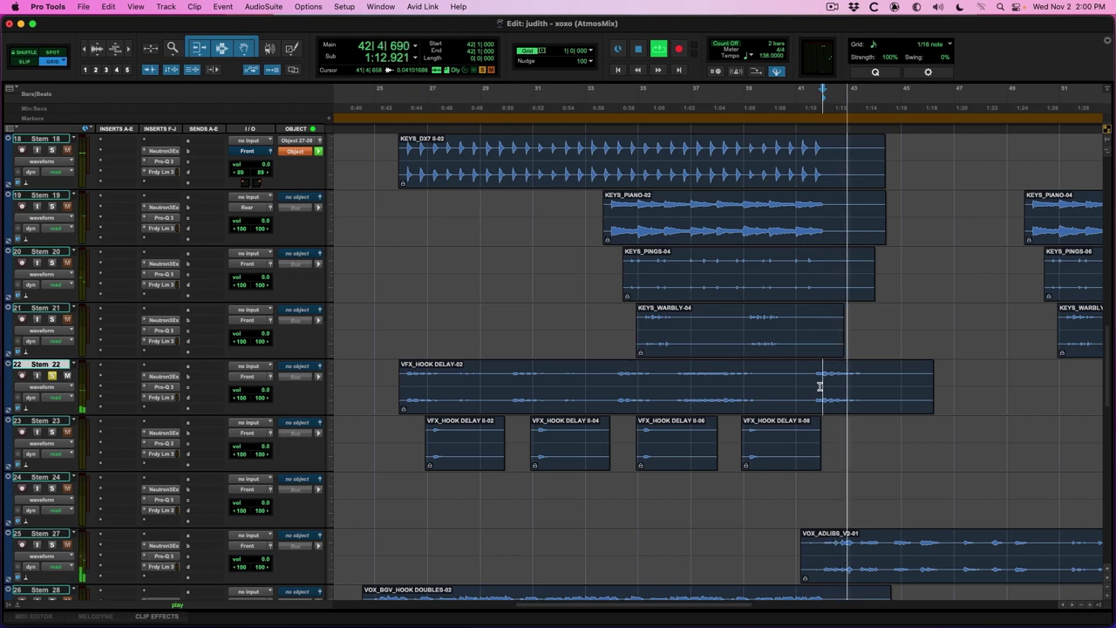
key(shift+s)
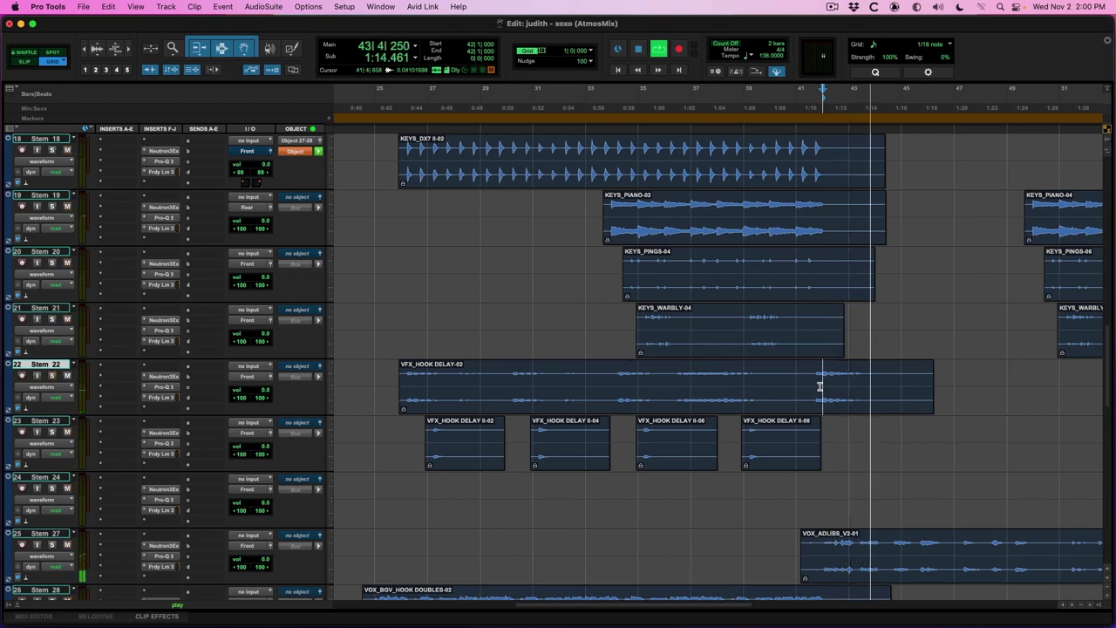
click(268, 381)
text(soi)
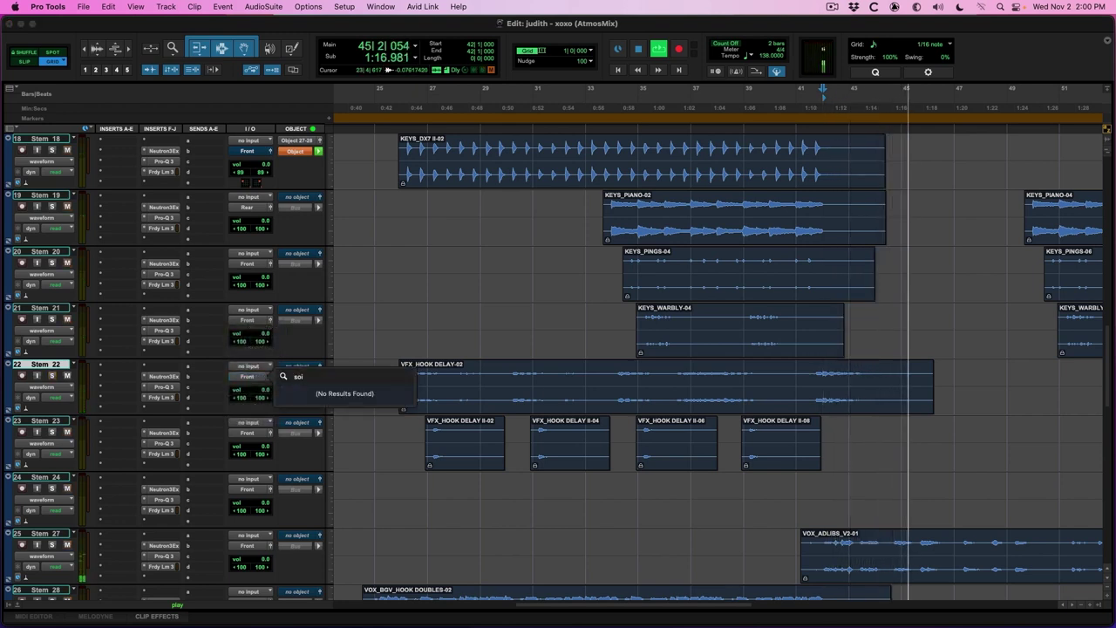
key(BackSpace)
key(BackSpace)
text(ste)
key(Return)
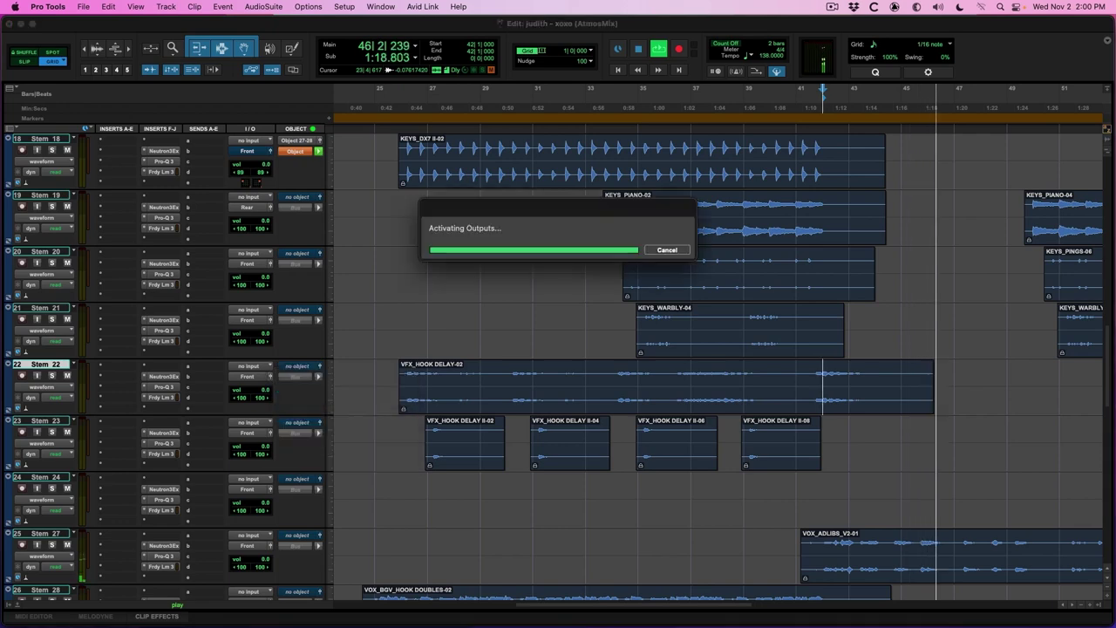
Find and select the VOX_HARM_V2-01 clip on Stem 32 among the vocal tracks.
scroll(637, 528, down, 10)
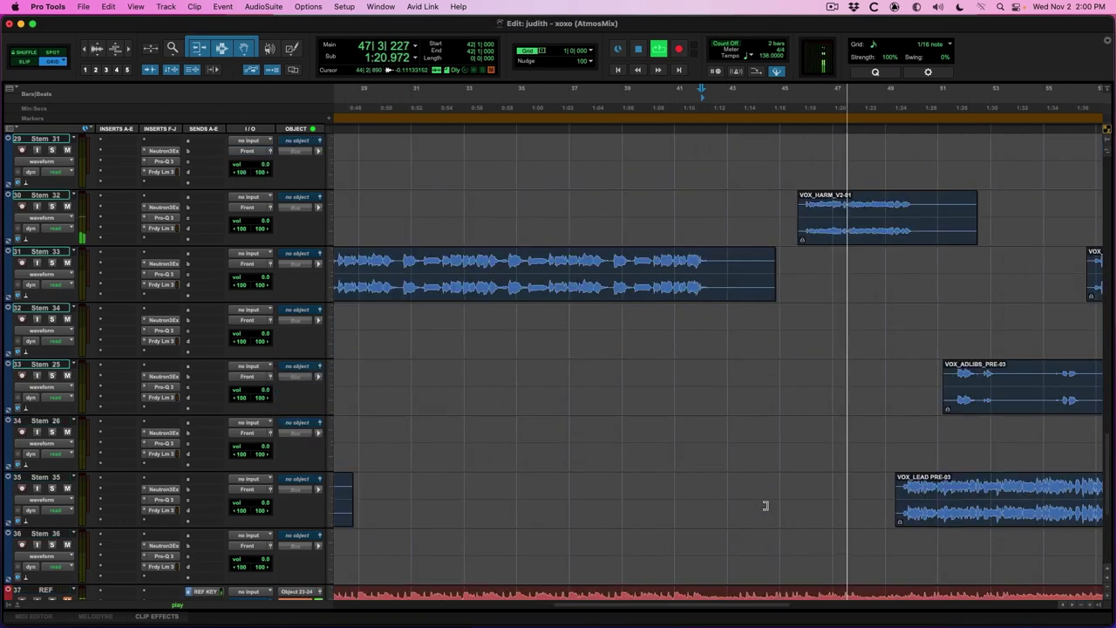
scroll(766, 506, up, 2)
click(855, 338)
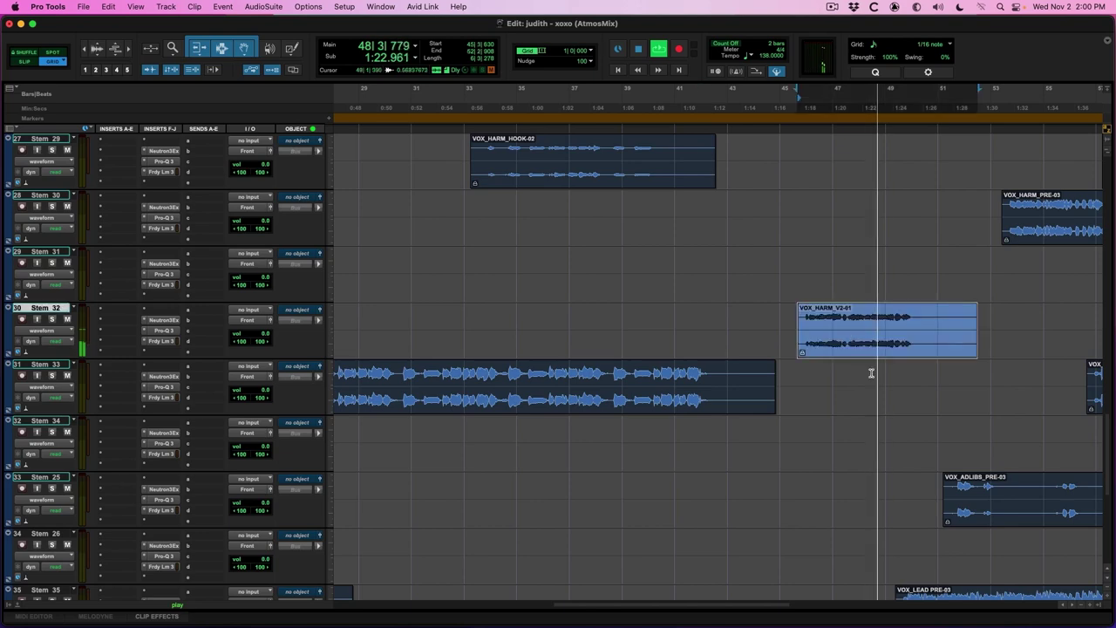
scroll(881, 392, down, 7)
scroll(812, 369, up, 4)
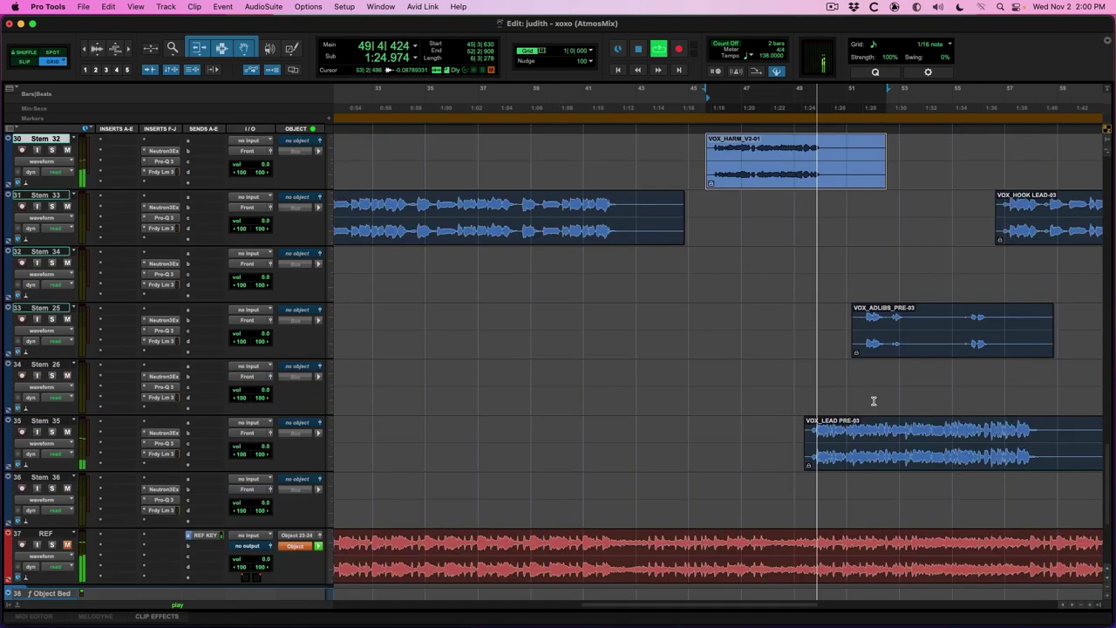
Audition VOX_LEAD PRE-03, VOX_ADLIBS_PRE-03 and VOX_HARM_PRE-03 in solo, and check VOX_BGV_HOOK DOUBLES-03 among the vocal stems.
click(866, 461)
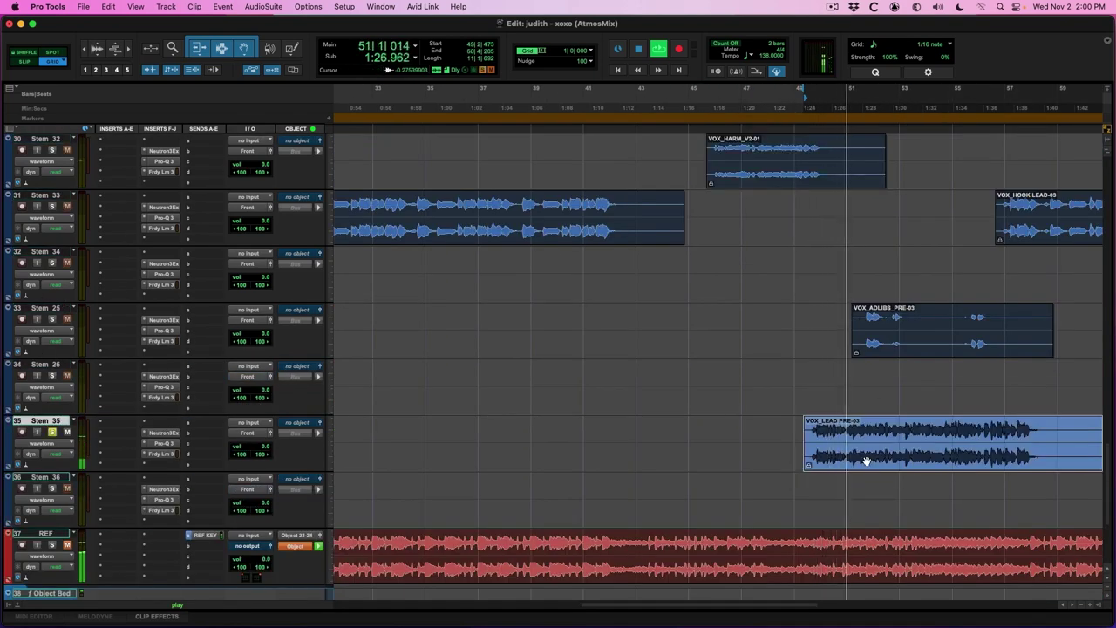
click(903, 356)
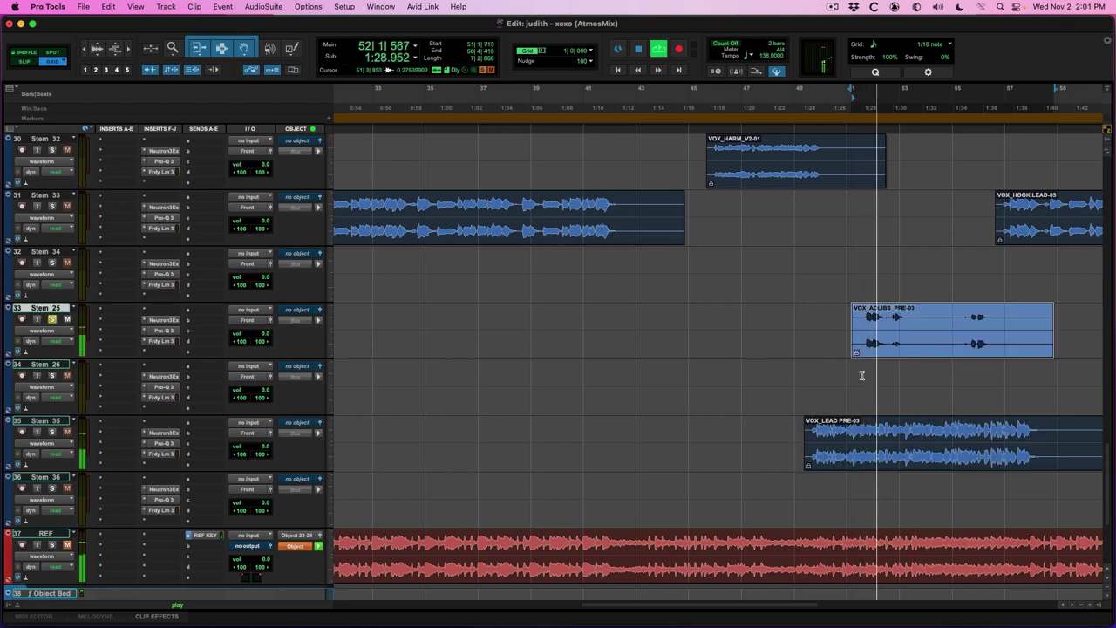
scroll(862, 375, up, 6)
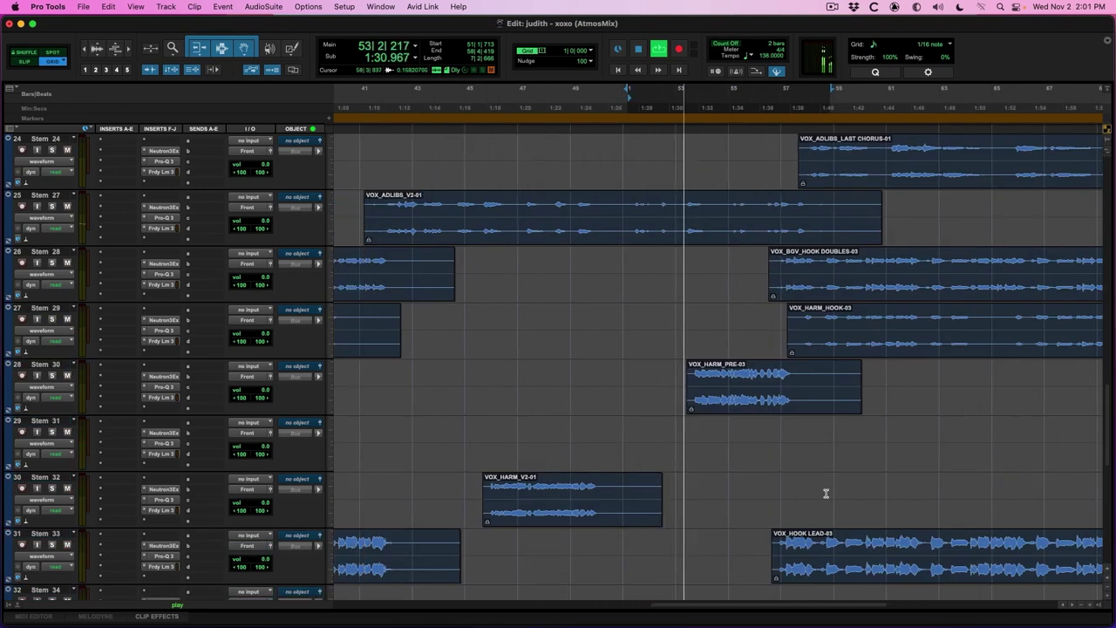
click(766, 408)
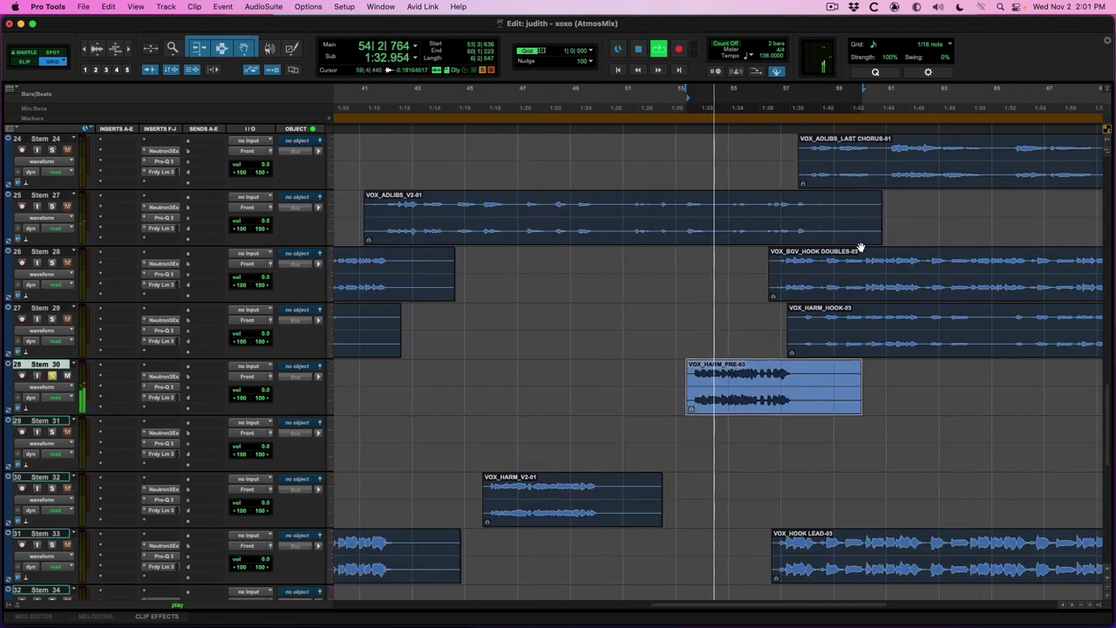
click(838, 284)
Find the DRUMS_REV SNARE-10 clip on Stem 11 and route the track's output to High Rear.
scroll(838, 283, up, 3)
scroll(840, 281, up, 4)
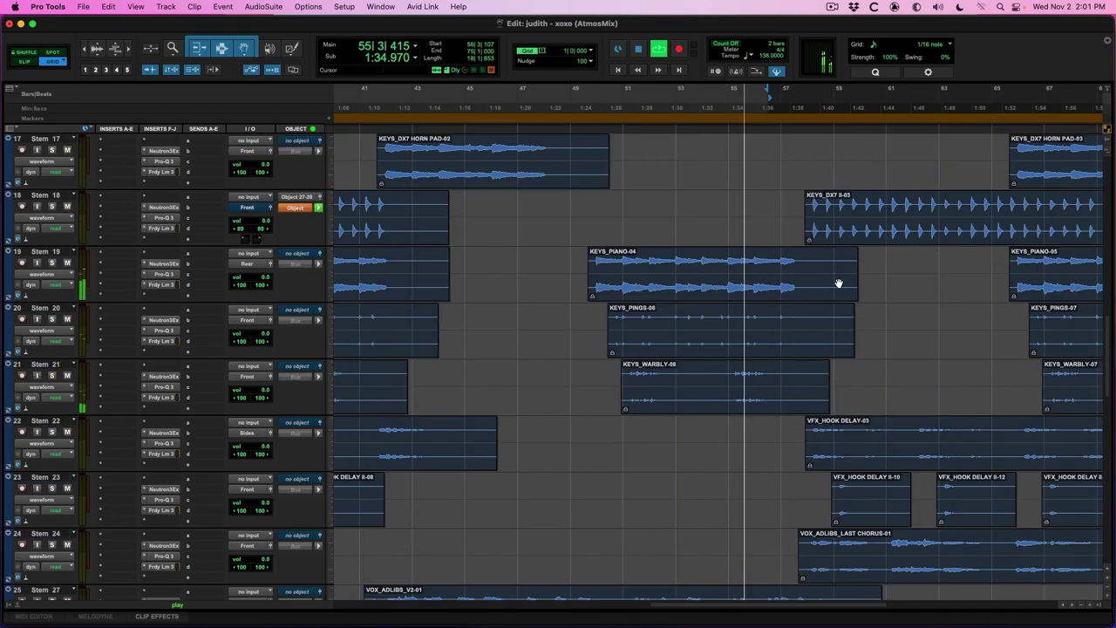
click(707, 265)
scroll(725, 299, up, 8)
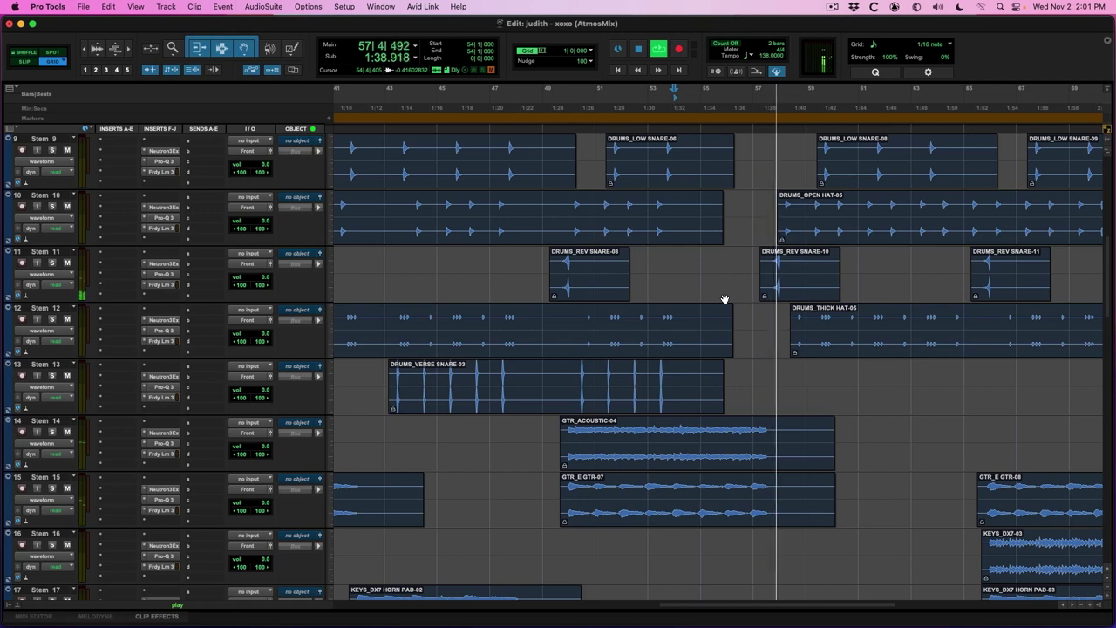
click(773, 294)
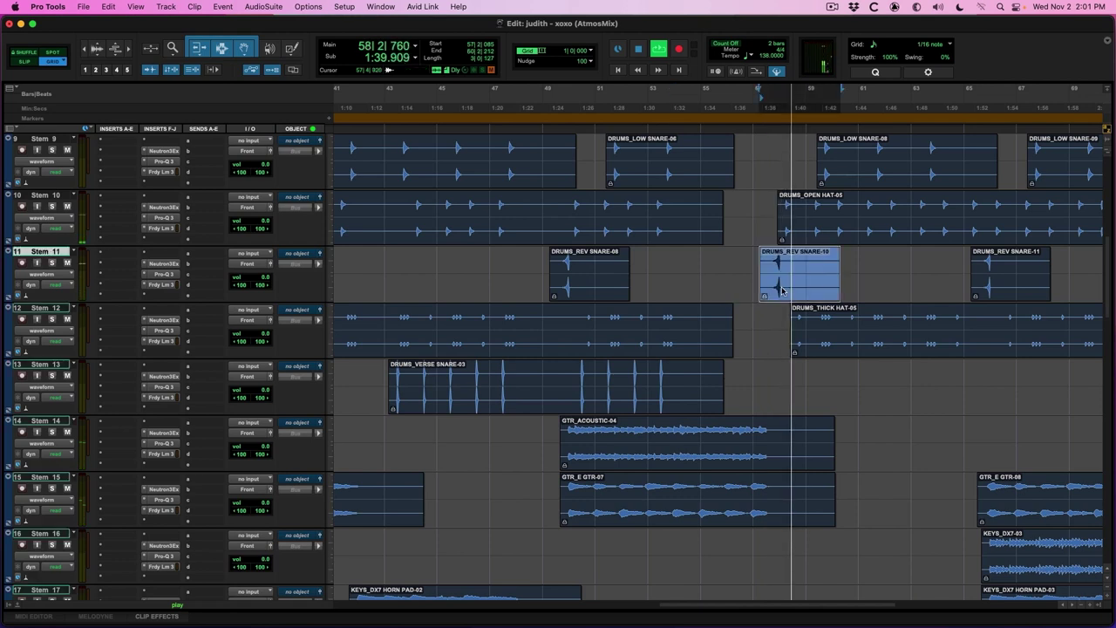
click(248, 263)
text(H)
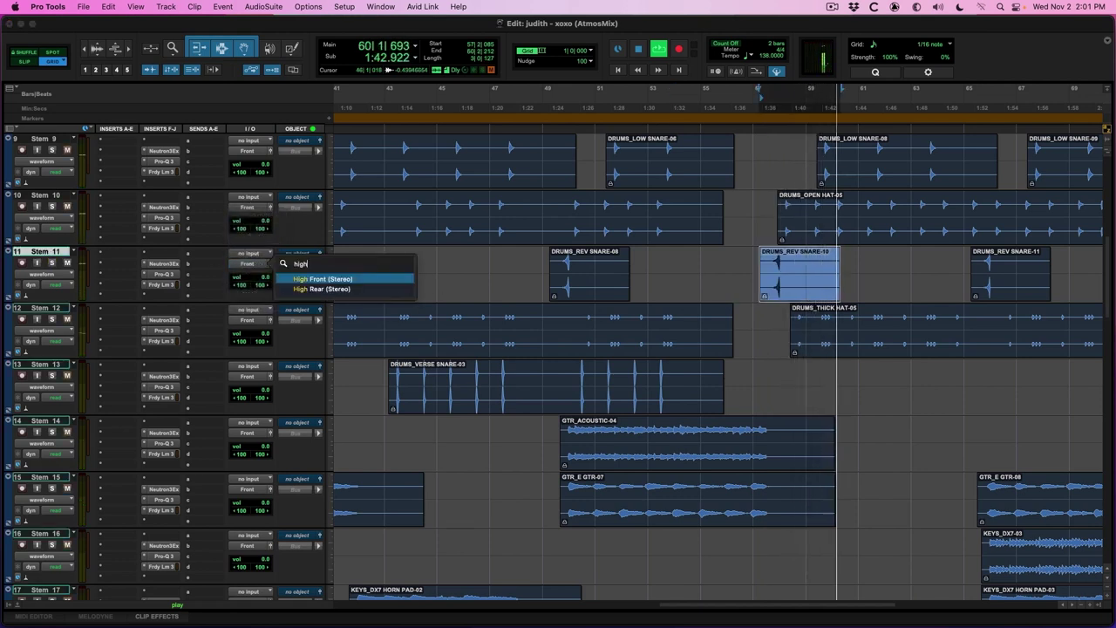
key(Escape)
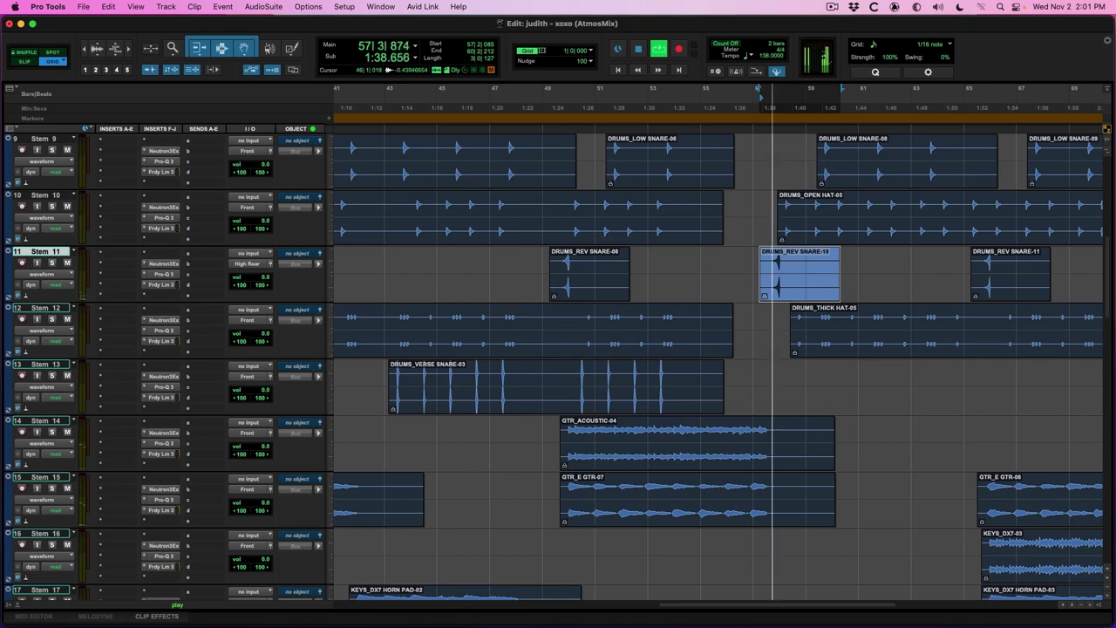
Audition the DRUMS_THICK HAT-05 clip on Stem 12 in solo.
click(862, 270)
click(835, 350)
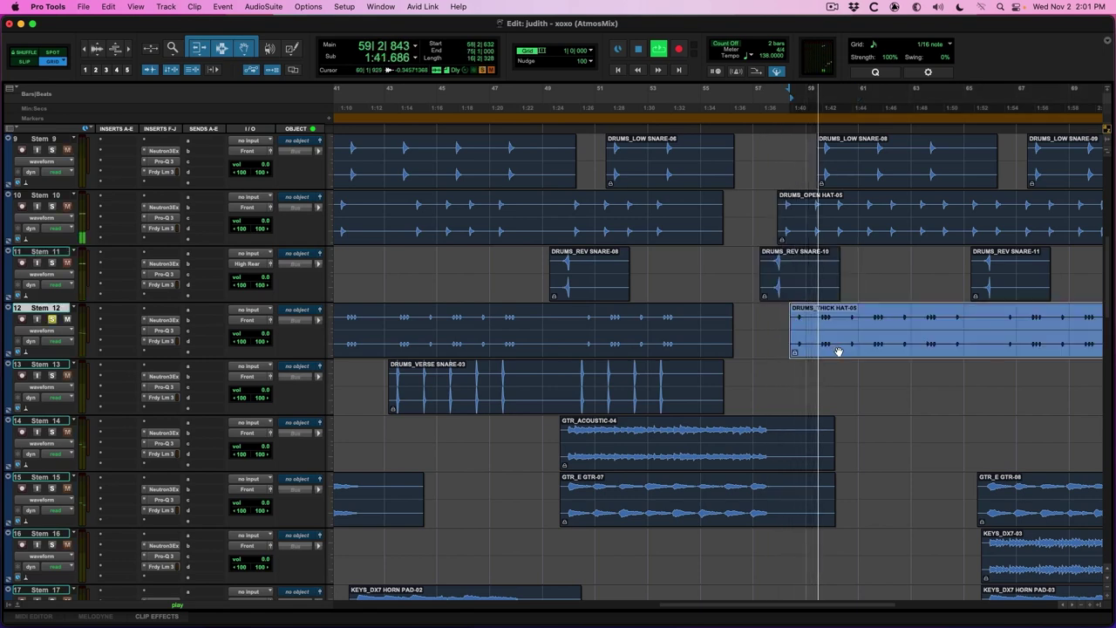
scroll(846, 345, up, 10)
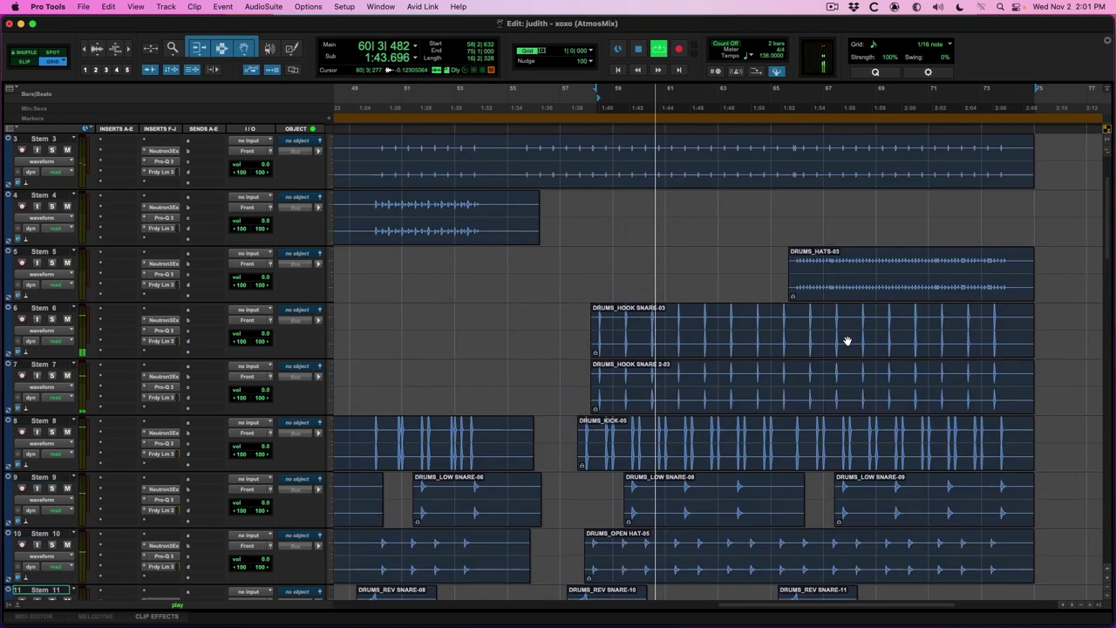
scroll(760, 349, up, 3)
Solo Stem 3, assign it to Object 29-30 and pan it to a front/rear position of 33.
key(shift+s)
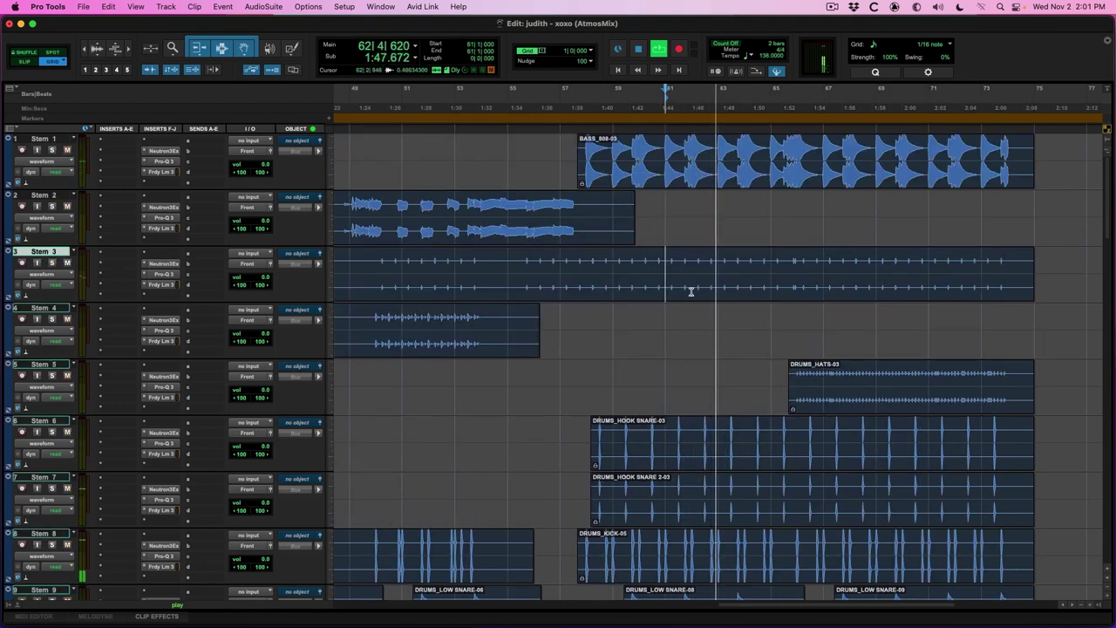
click(298, 253)
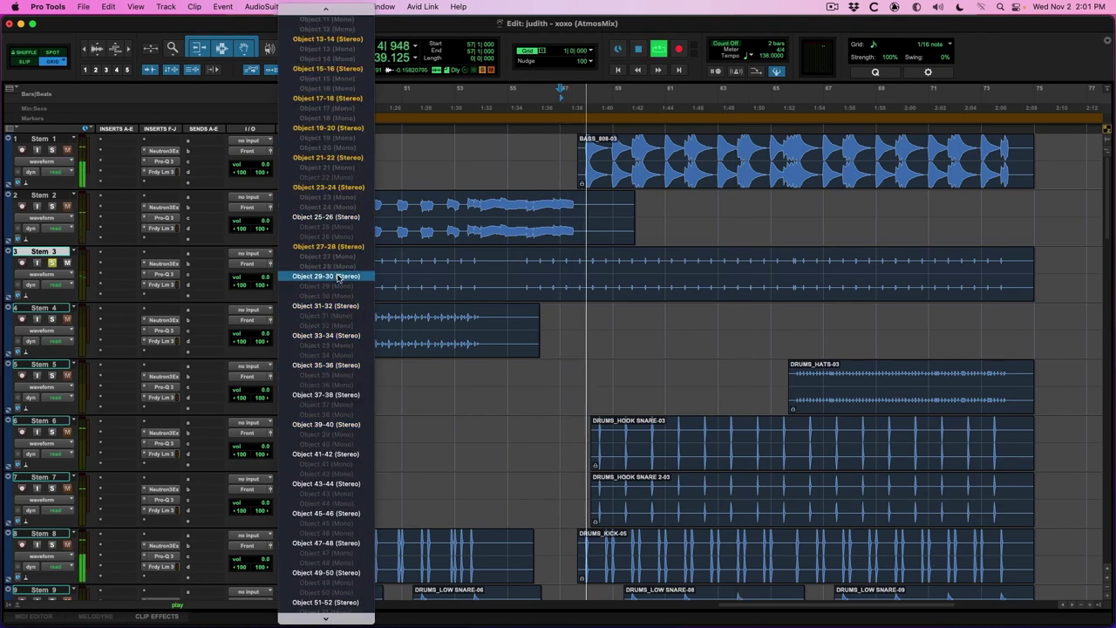
click(327, 276)
click(318, 253)
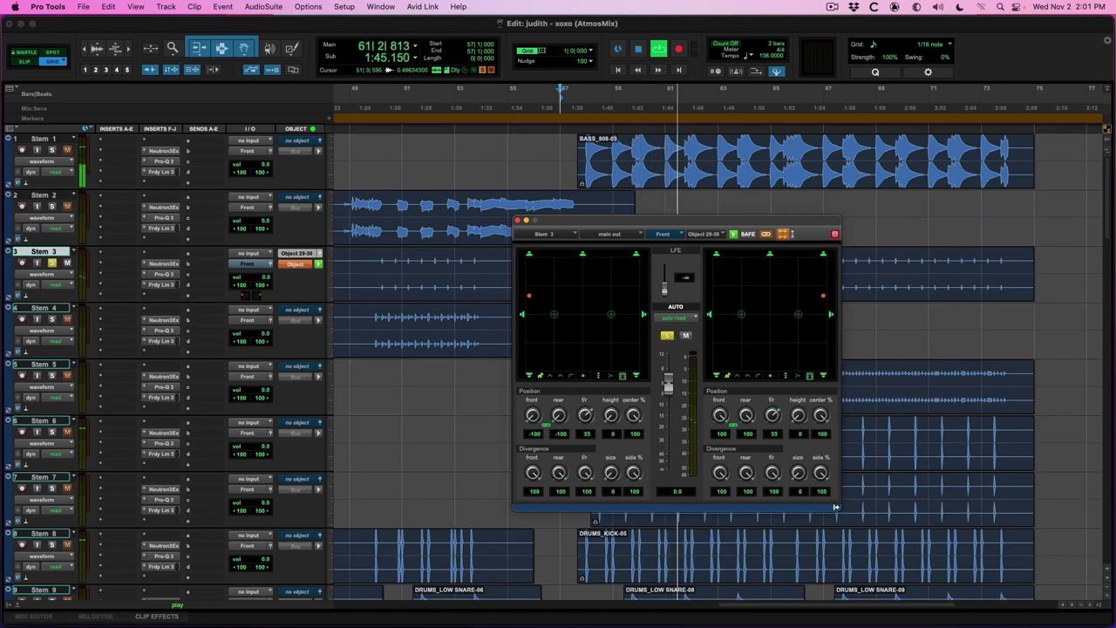
key(super+w)
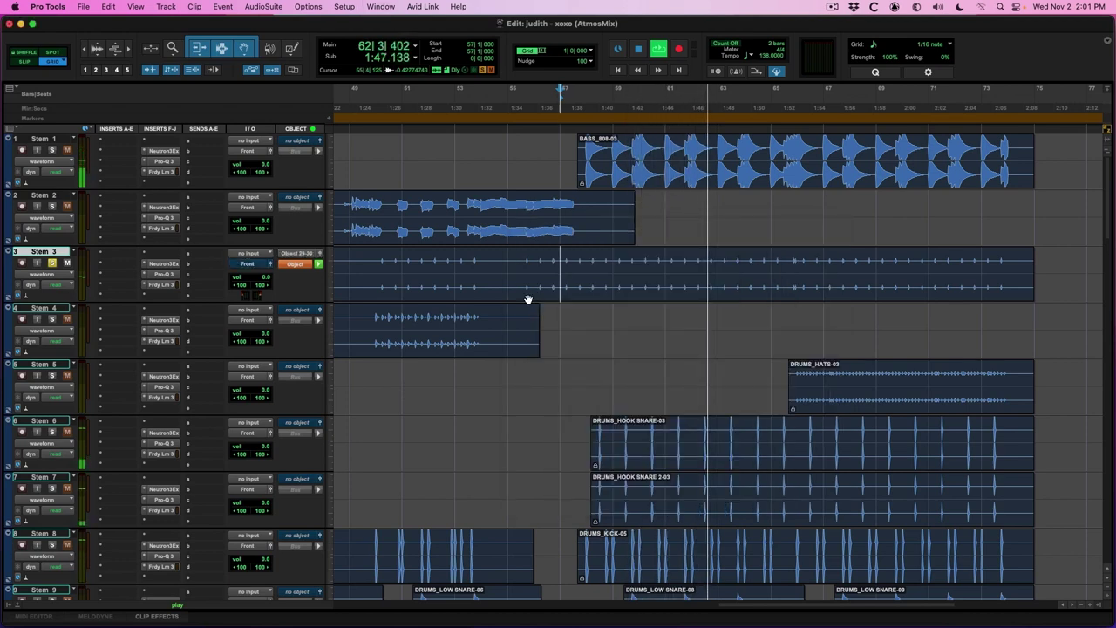
Audition the DRUMS_HATS-03 clip on Stem 5 and route the track's output to High Front.
scroll(646, 263, down, 3)
scroll(645, 263, right, 3)
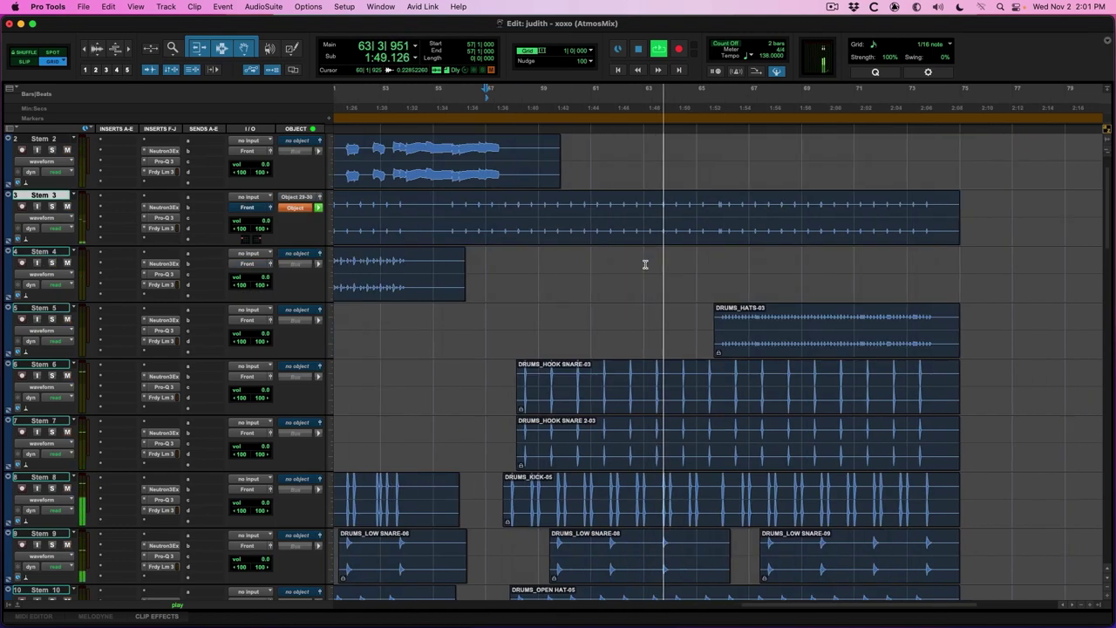
click(746, 344)
key(super+bracketright)
key(super+bracketright)
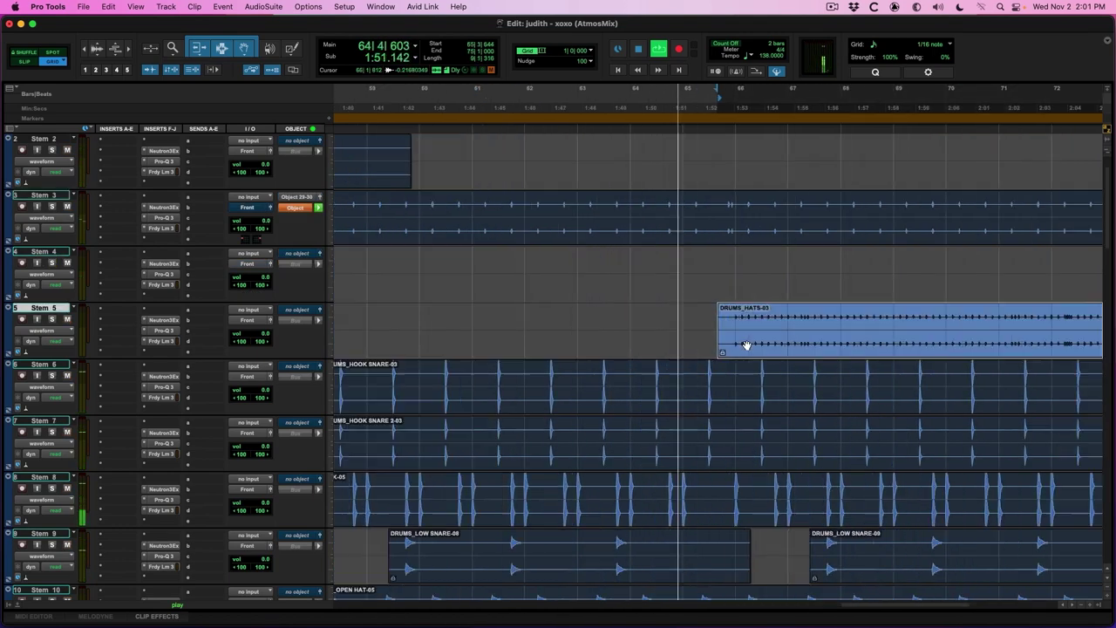
click(757, 329)
click(52, 319)
click(249, 320)
click(331, 324)
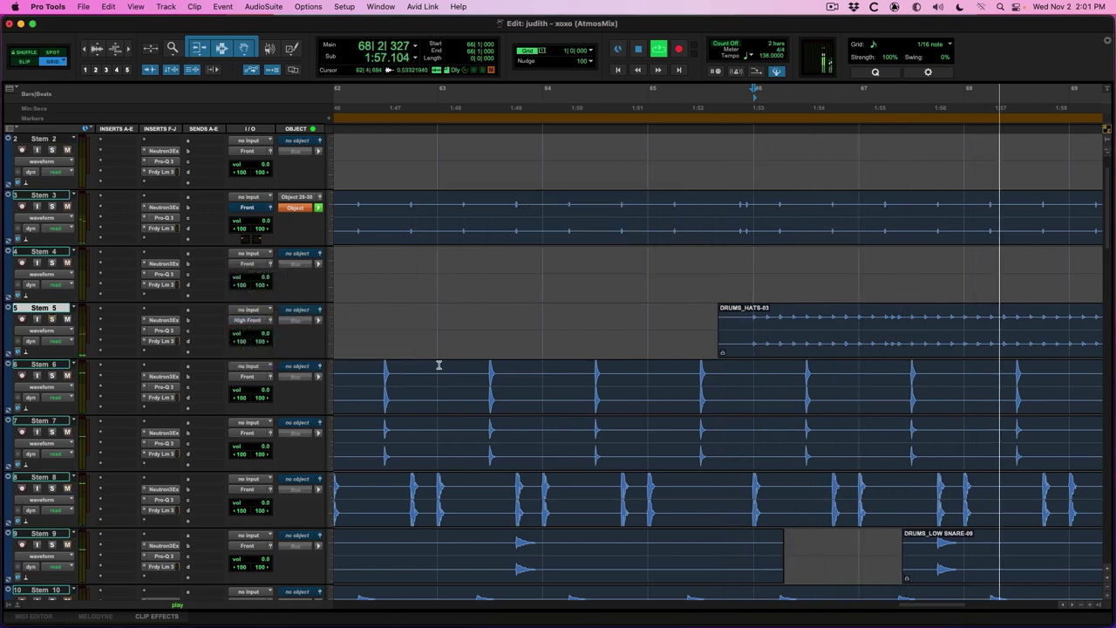
Audition the low snare on Stem 9, the open hat on Stem 10 and the thick hat on Stem 12 in solo.
scroll(718, 392, down, 1)
scroll(724, 396, down, 5)
scroll(726, 400, right, 1)
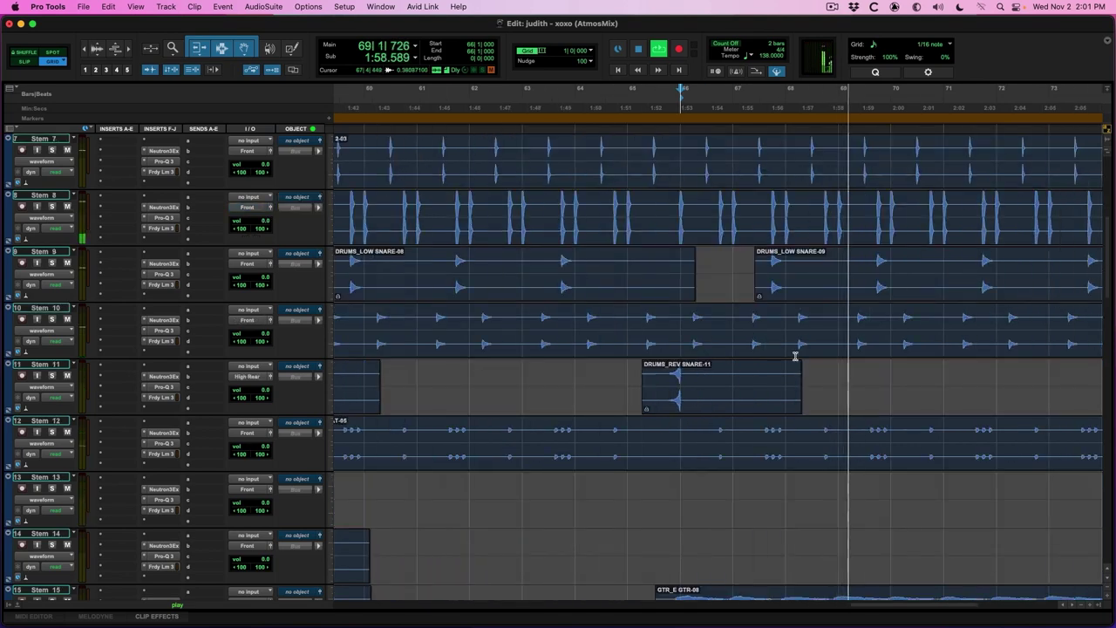
click(804, 296)
key(space)
key(space)
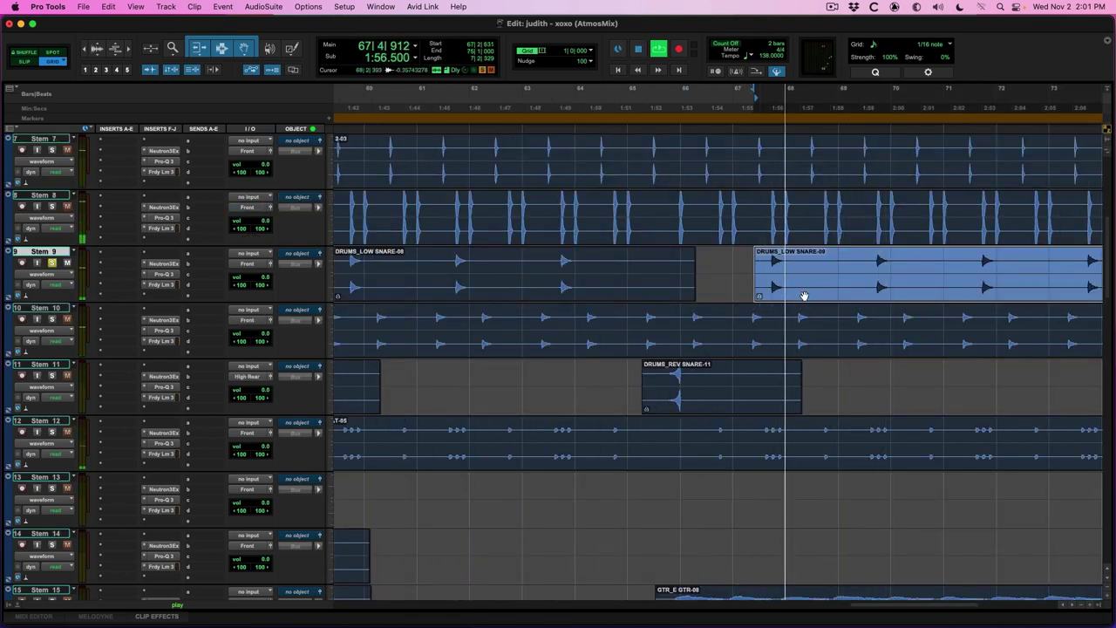
click(794, 322)
key(space)
key(space)
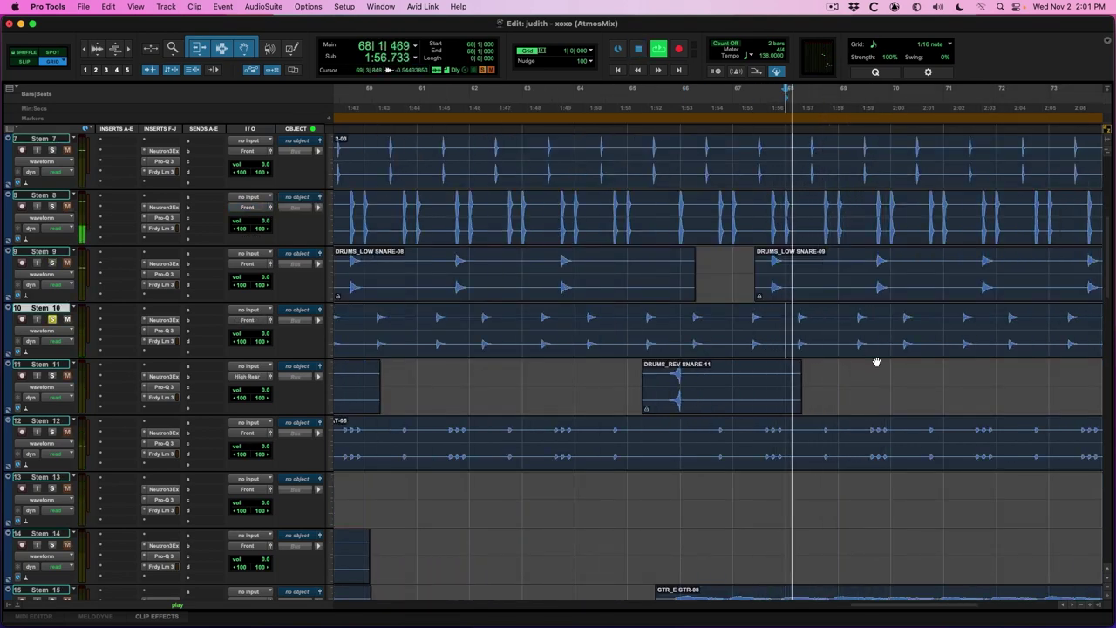
click(760, 428)
key(shift+s)
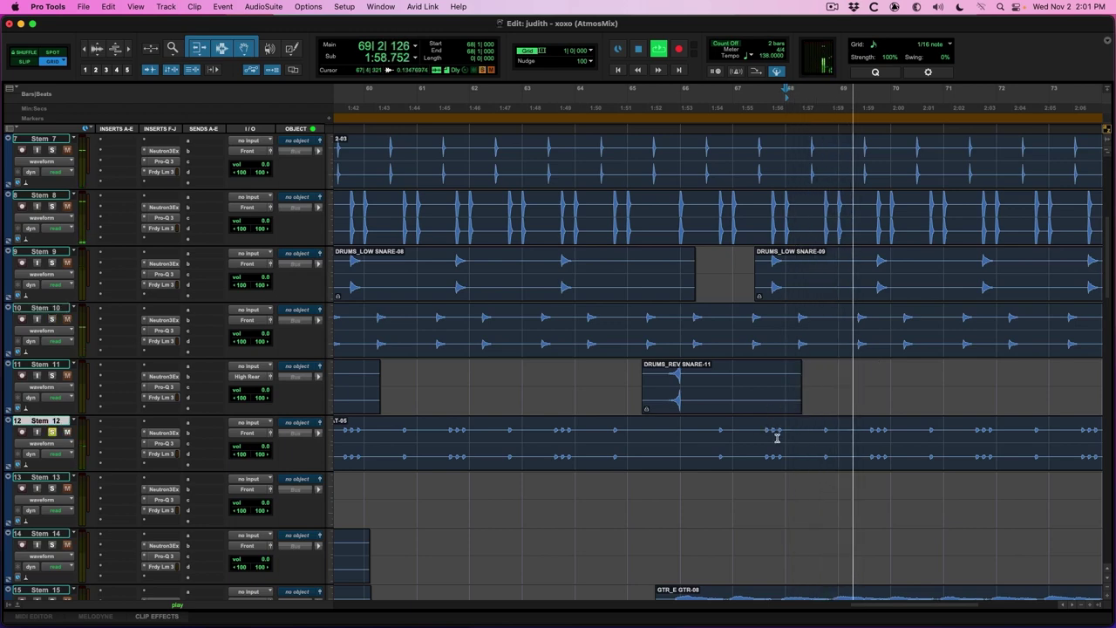
Audition GTR_E GTR-08 on Stem 15 and KEYS_DX7-03 on Stem 16 in solo.
scroll(718, 410, down, 6)
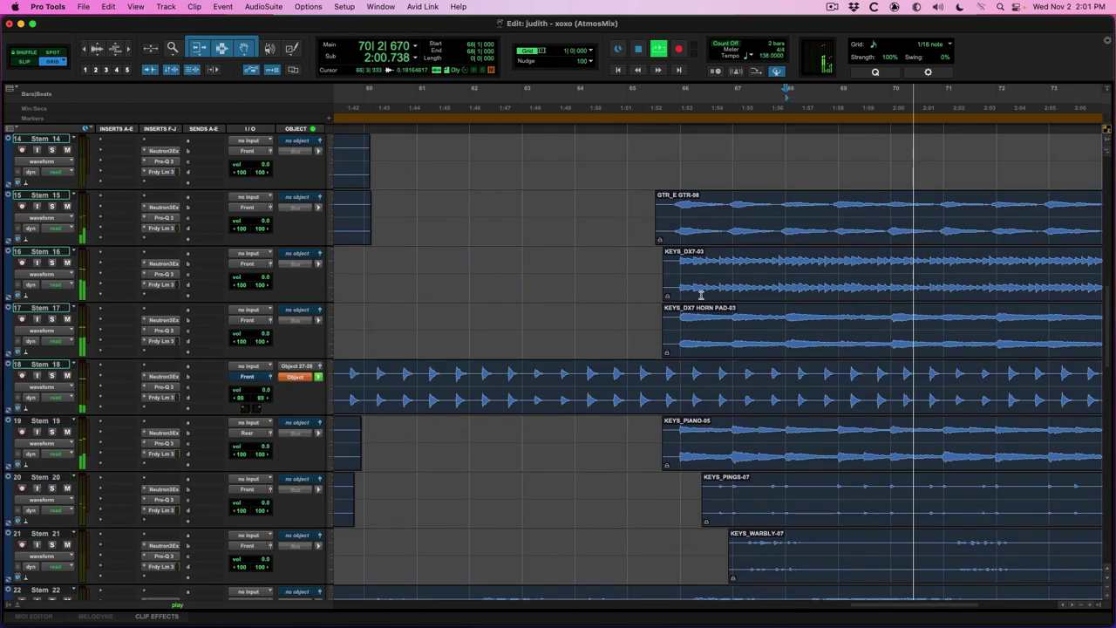
click(700, 211)
key(shift+s)
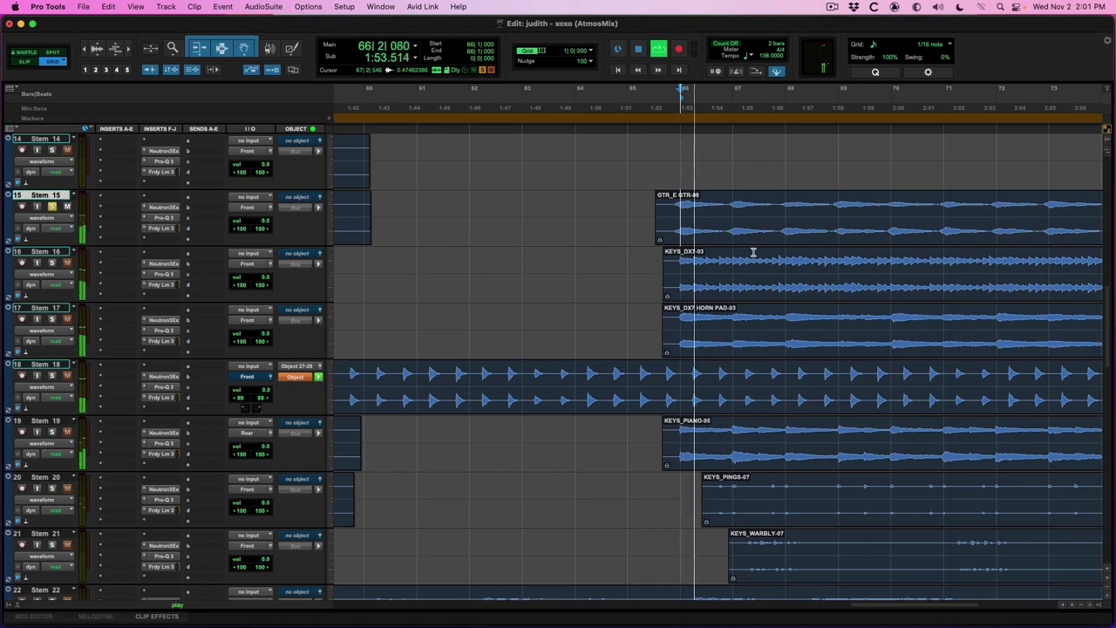
key(super+bracketleft)
key(super+bracketleft)
key(super+bracketleft)
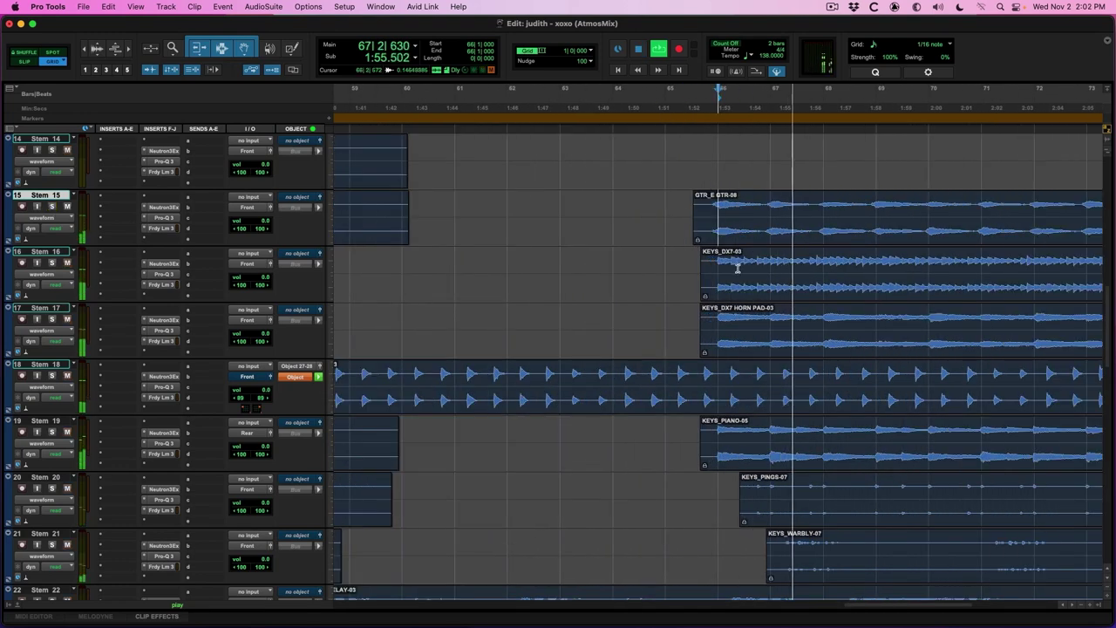
click(824, 297)
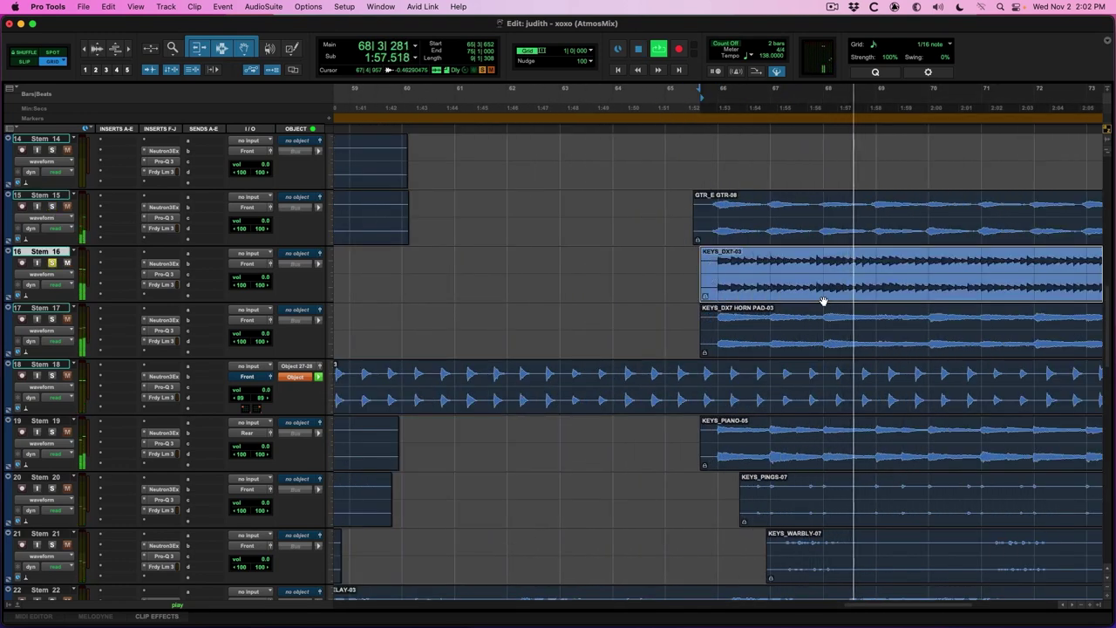
Stop playback, return to the session start and take Stem 16 out of solo.
key(space)
key(Return)
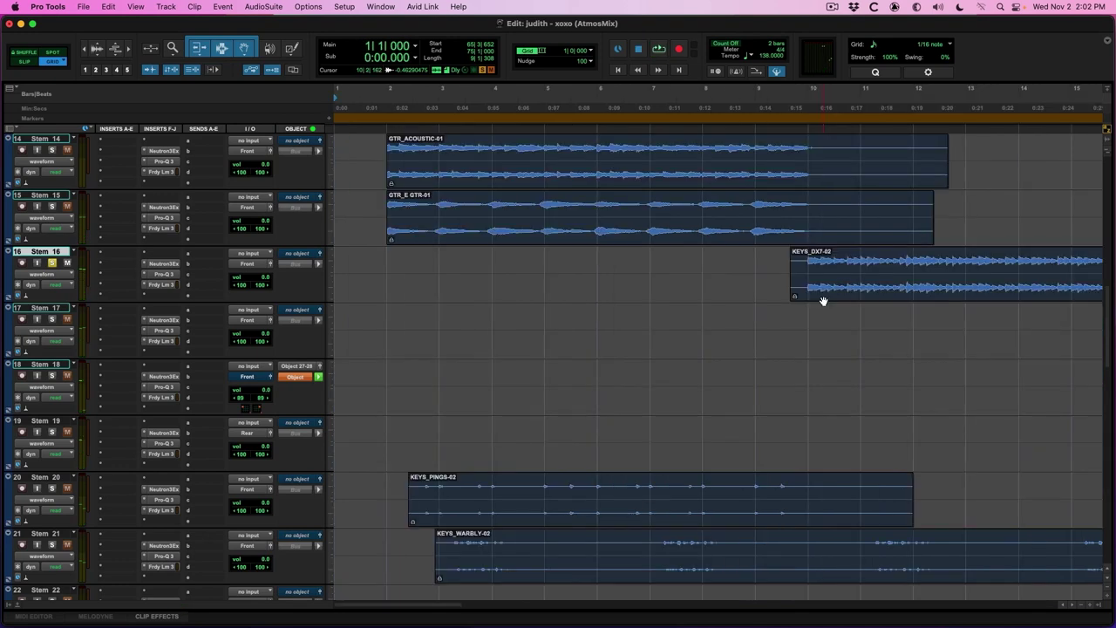
click(848, 285)
click(702, 260)
click(54, 265)
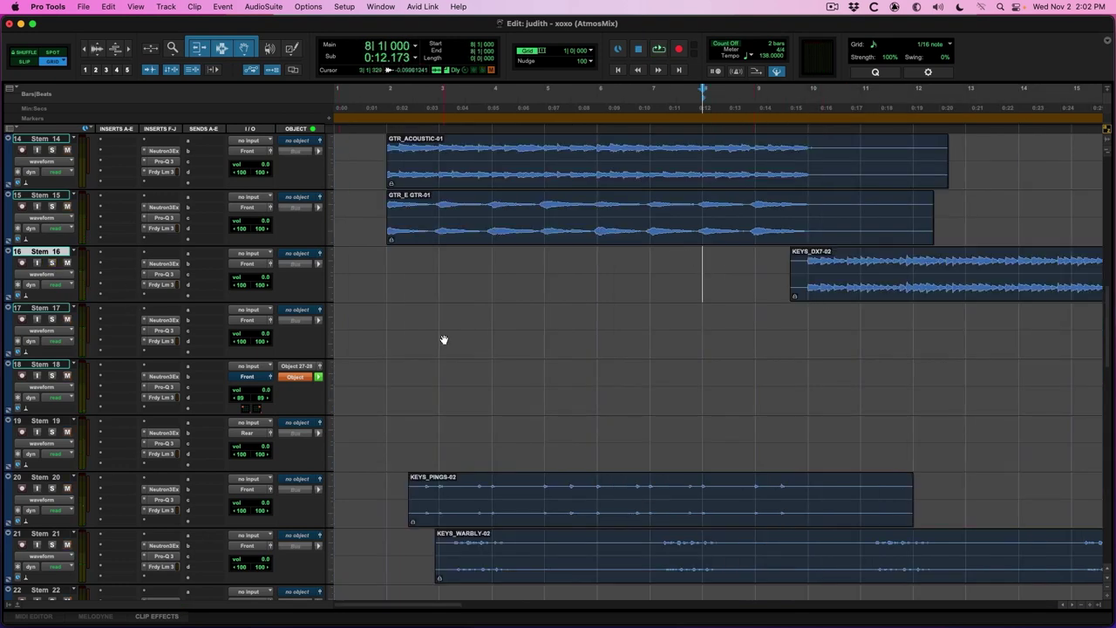
key(ctrl+Right)
key(ctrl+Left)
Play the KEYS_DX7-02 clip on Stem 16 from bar 10, comparing it in the full mix and in solo.
click(806, 259)
scroll(822, 291, right, 5)
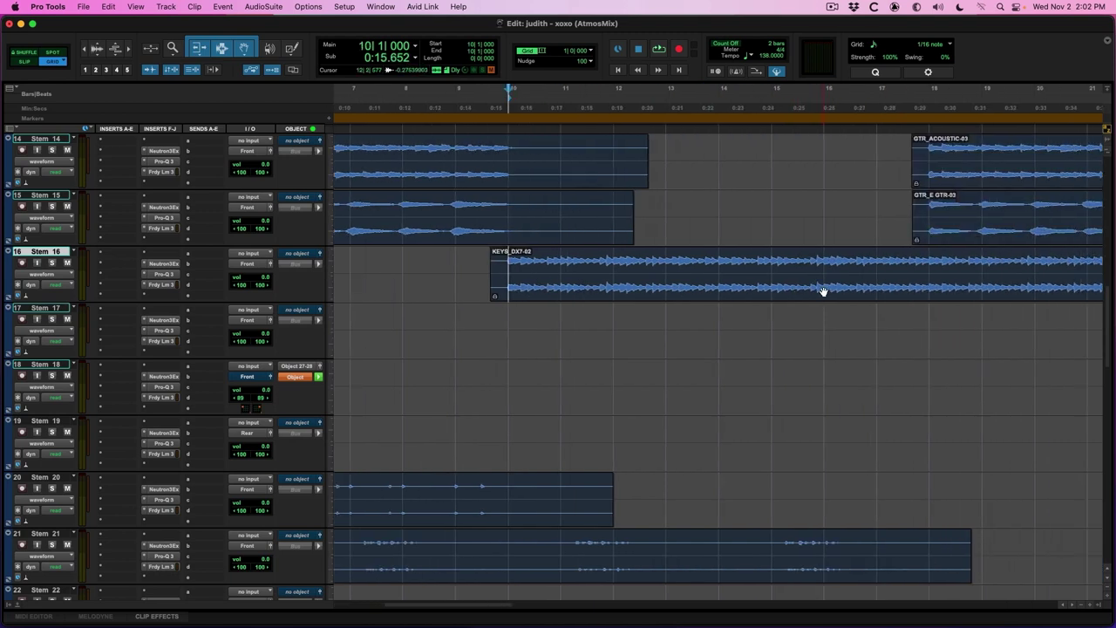
key(space)
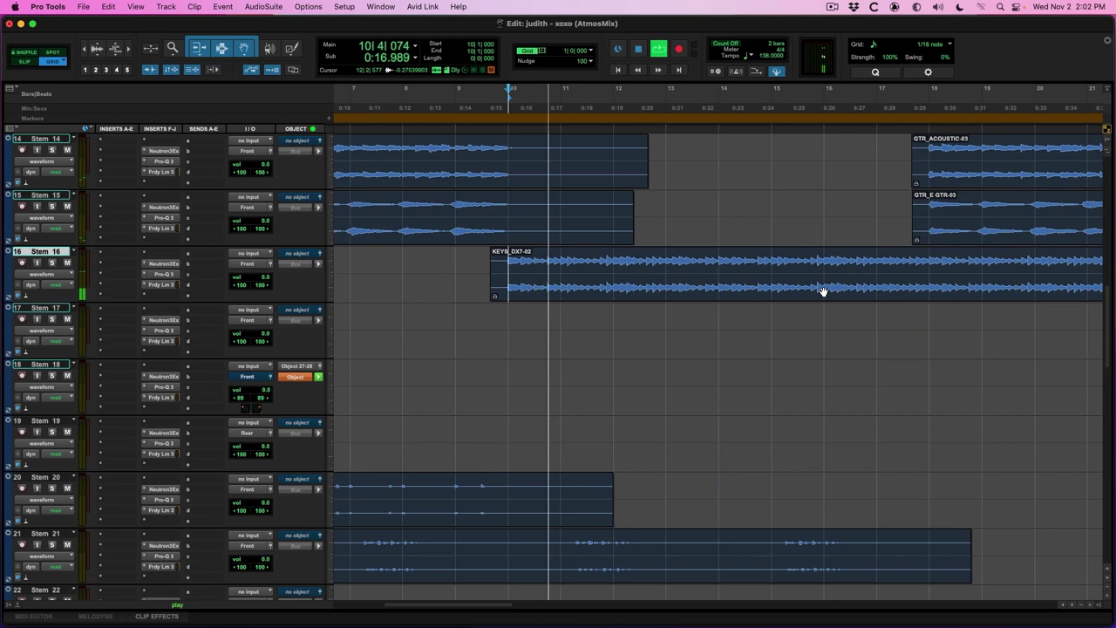
key(space)
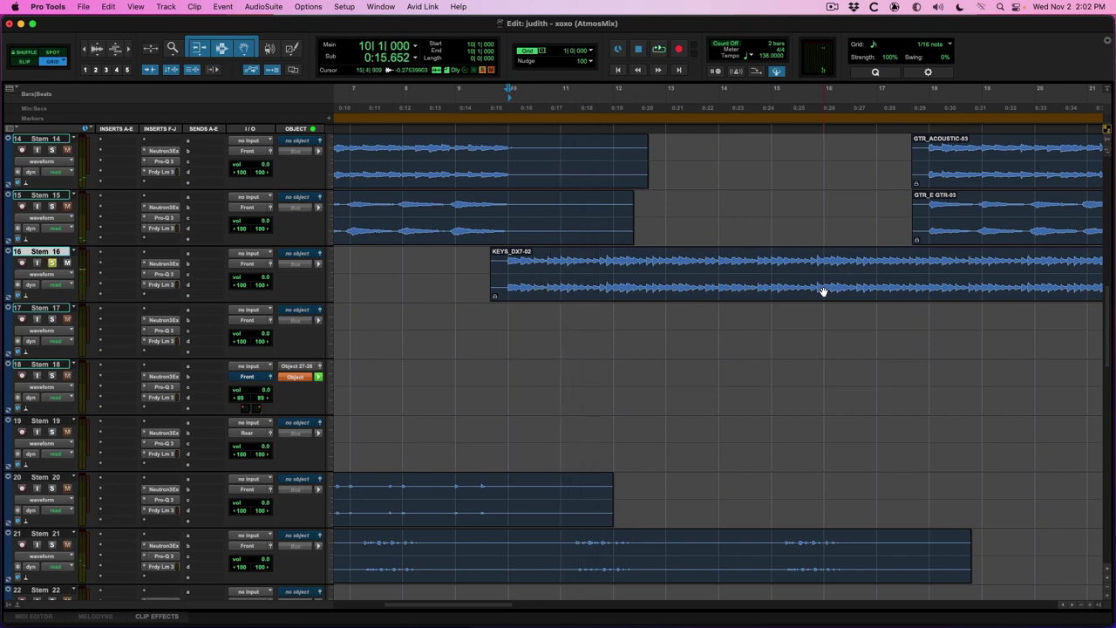
key(space)
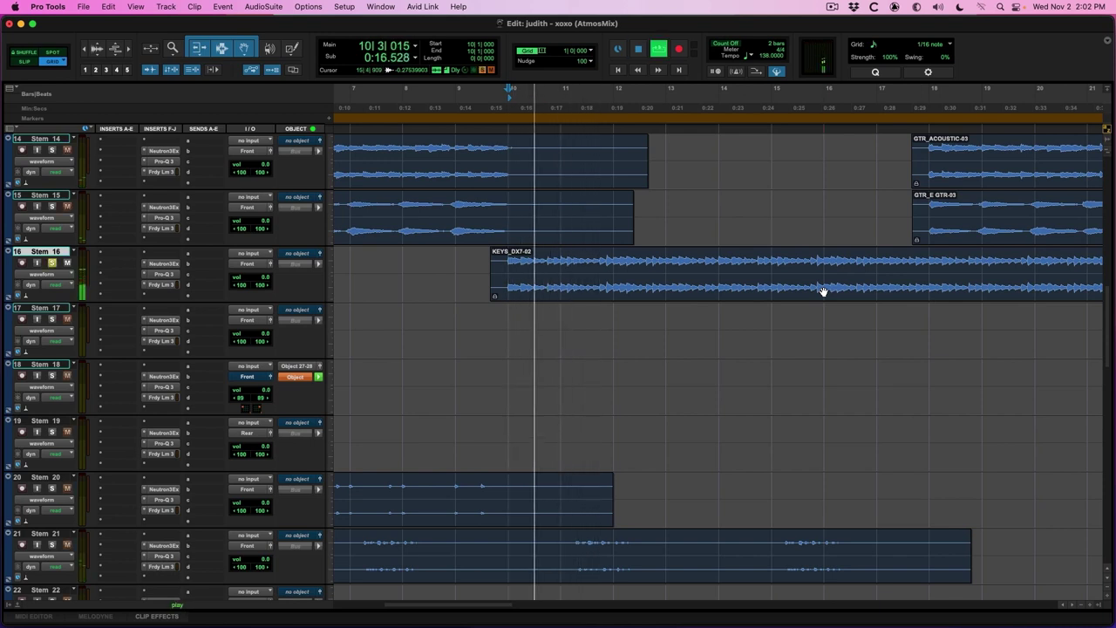
scroll(823, 291, down, 2)
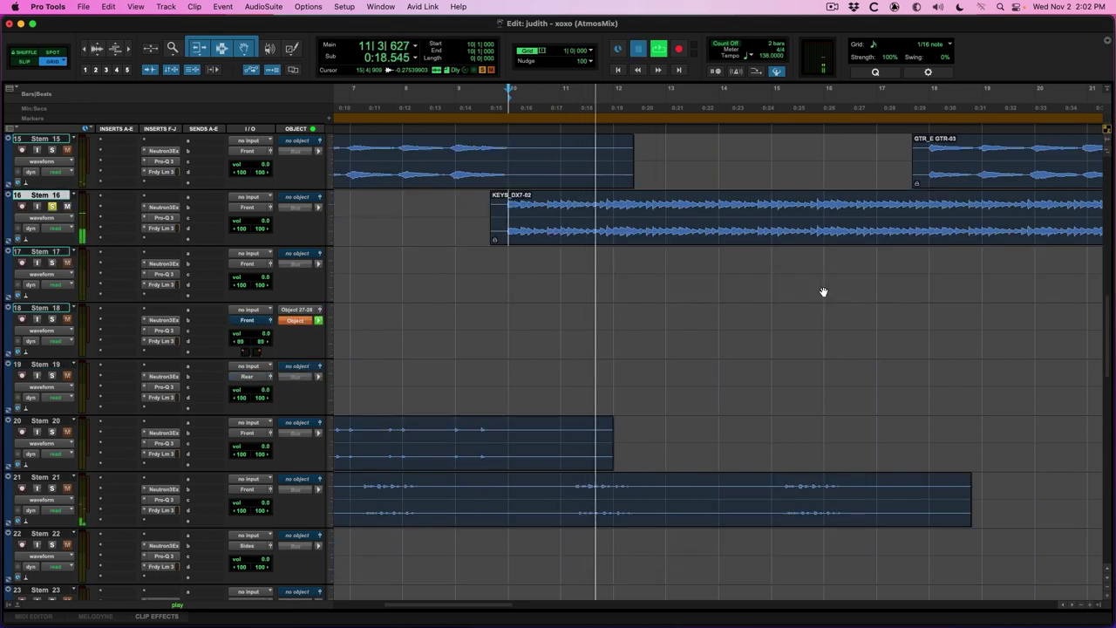
Stop playback and insert EnergyPanner (stereo/7.0.2) on Stem 16.
key(space)
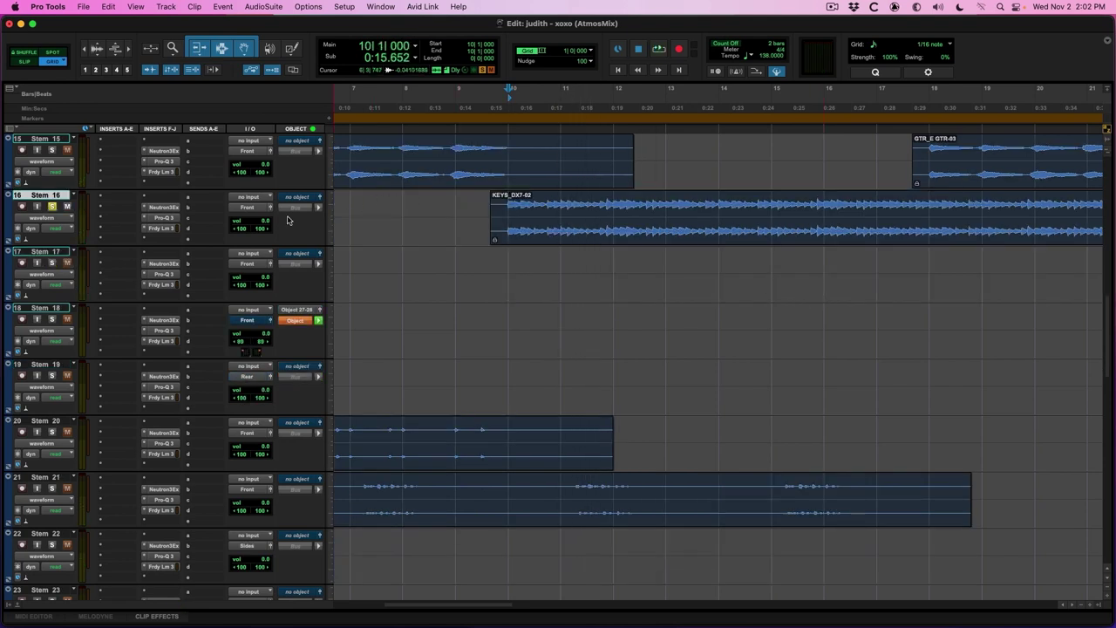
click(173, 243)
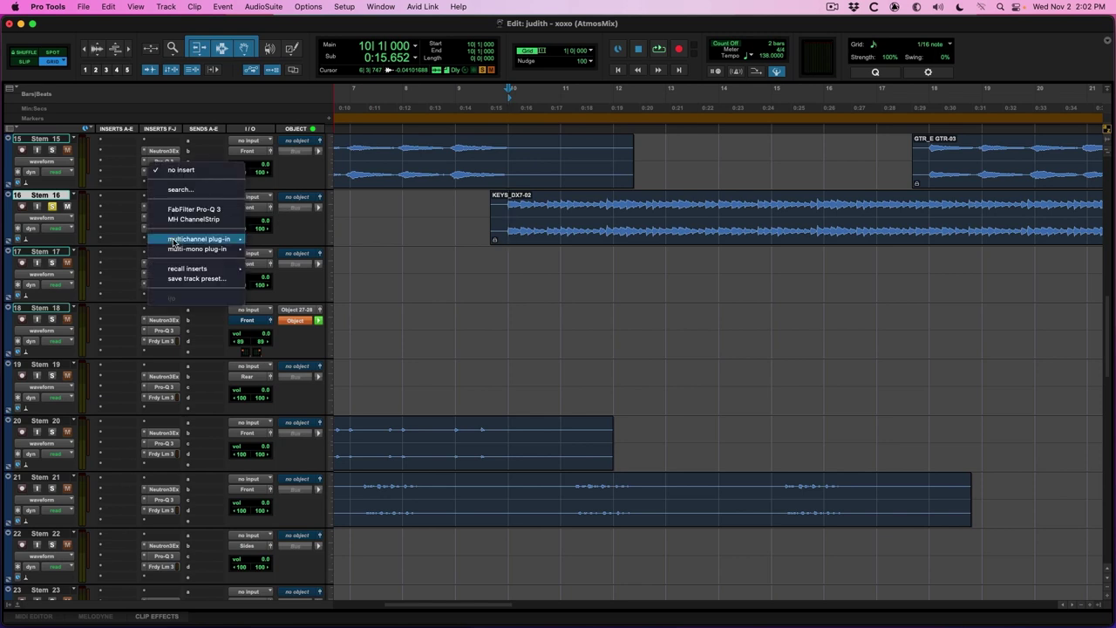
text(energy)
key(Down)
key(Down)
key(Down)
key(Down)
key(Down)
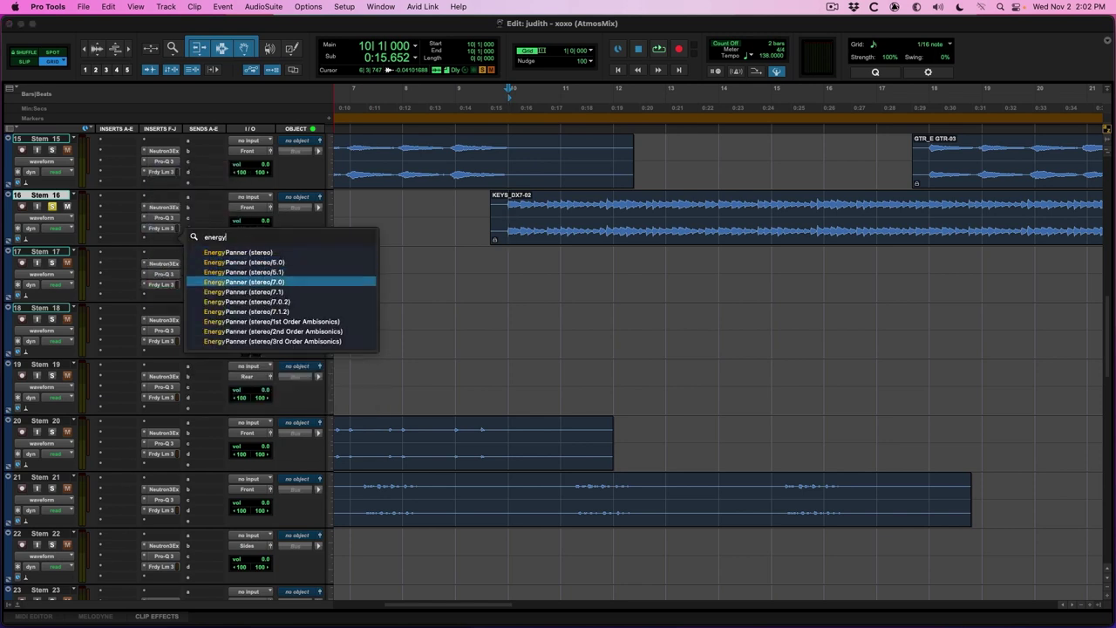
key(Return)
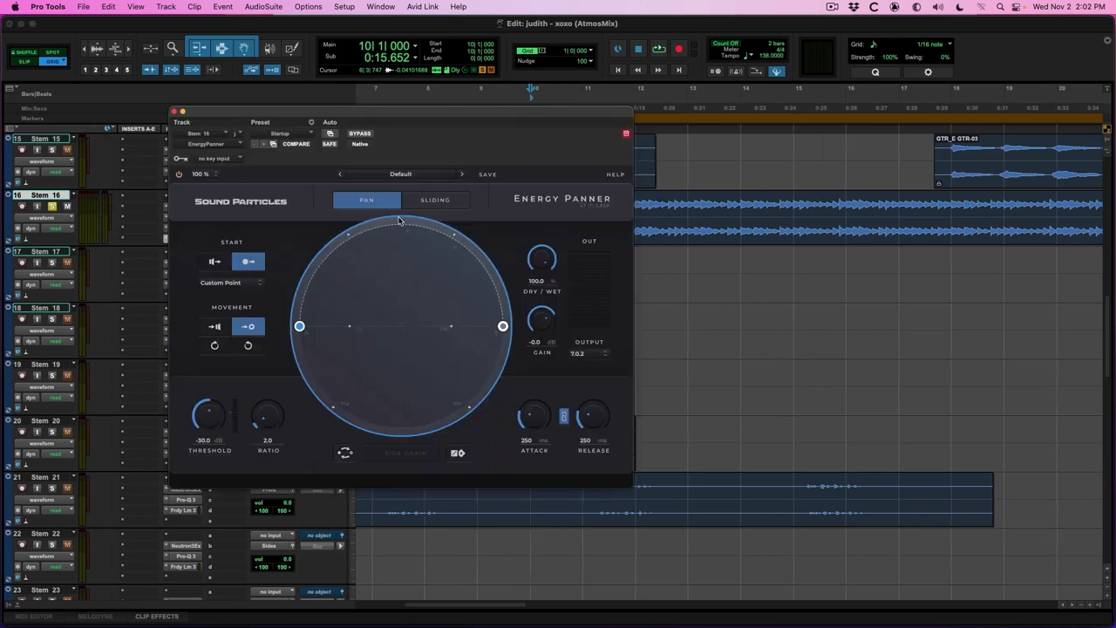
Switch Stem 16's Energy Panner to Sliding mode, shift its start handle slightly rearward and close the plug-in.
click(428, 201)
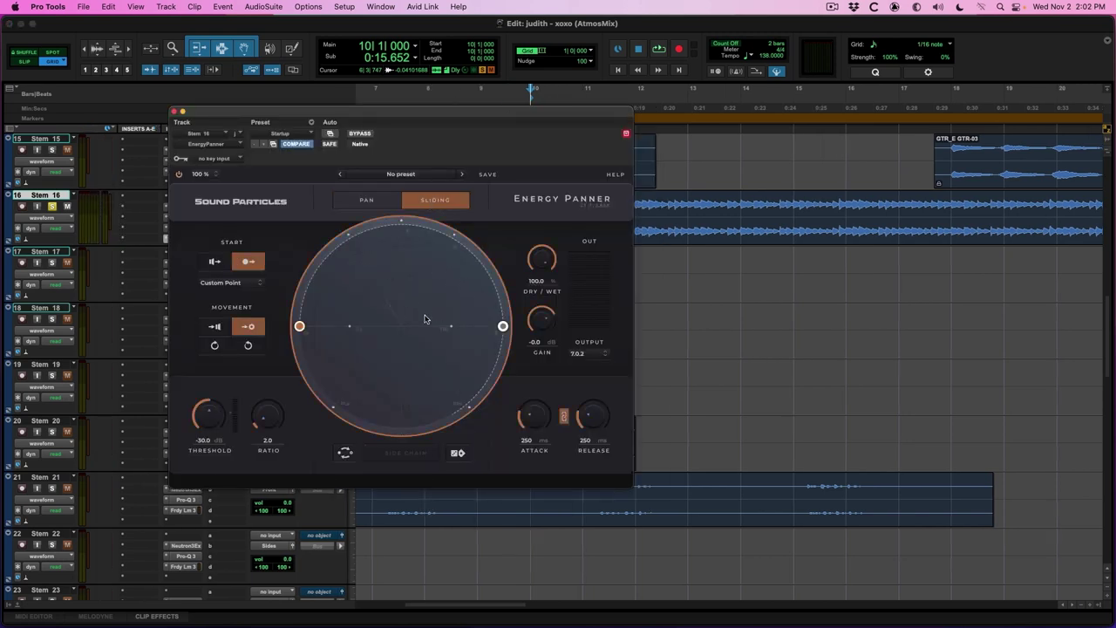
drag(300, 334, 303, 343)
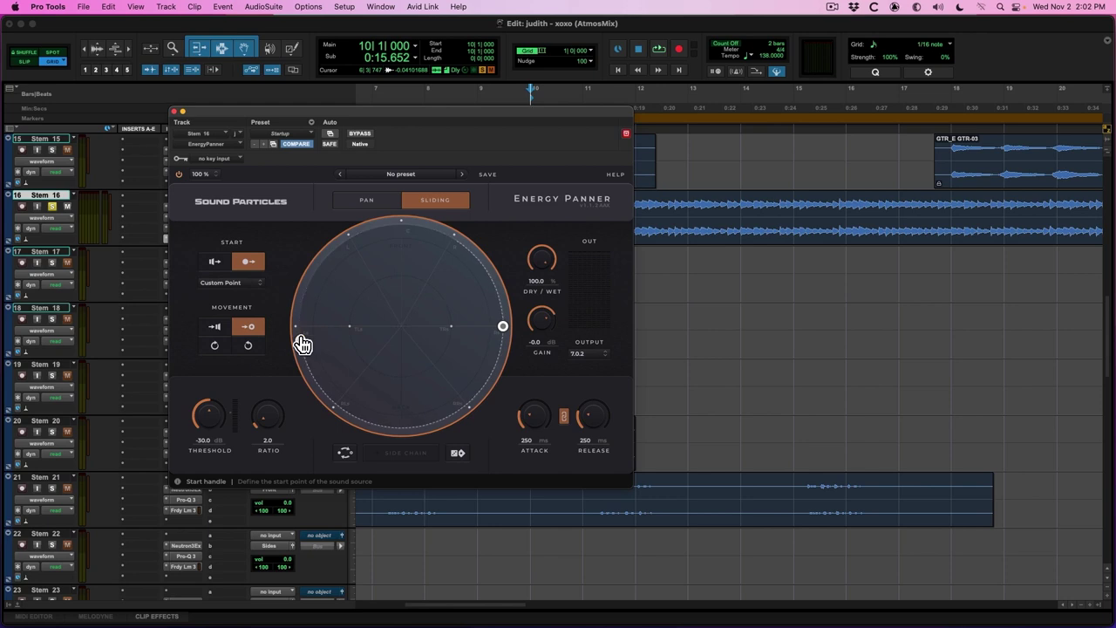
key(super+w)
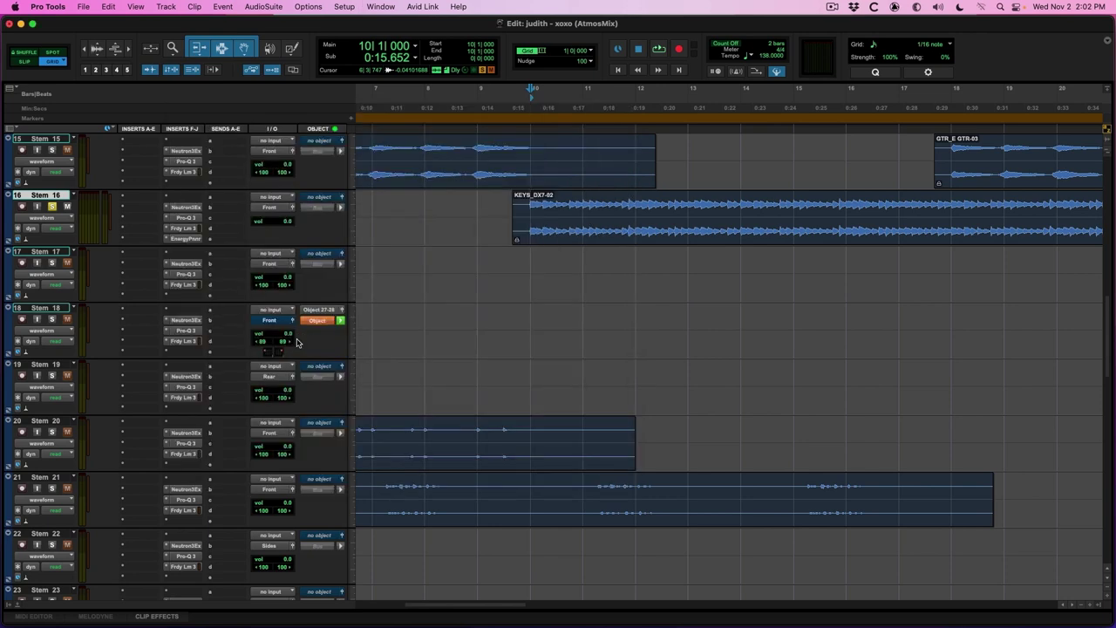
Route Stem 16's output to the Bed 1-10 7.0.2 path and audition the moving keys from bar 10.
click(272, 208)
mouse_move(276, 199)
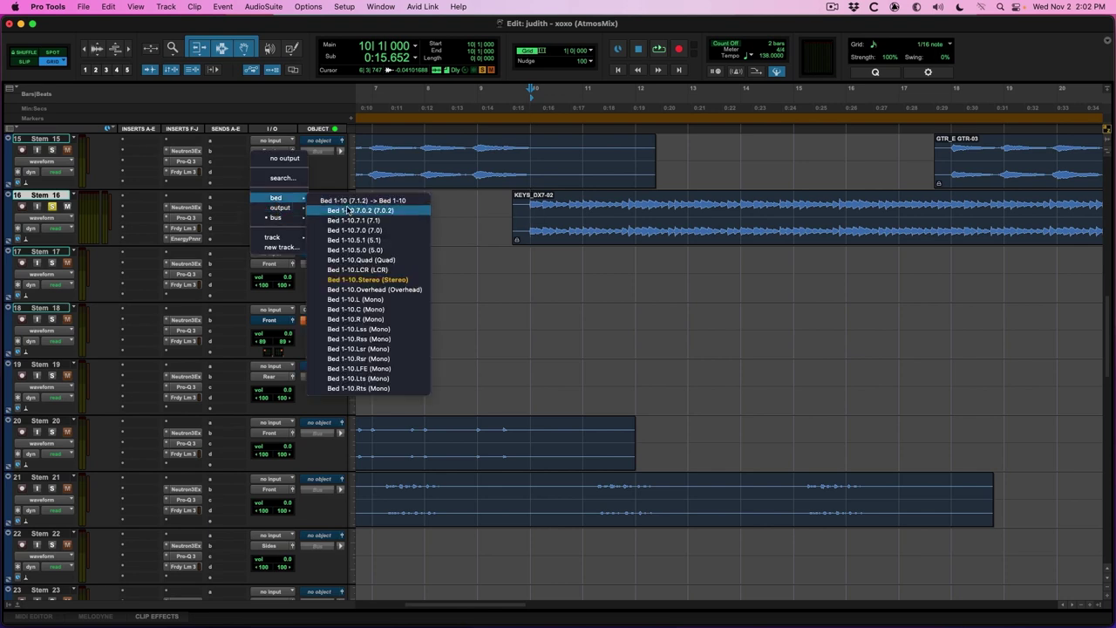
click(349, 201)
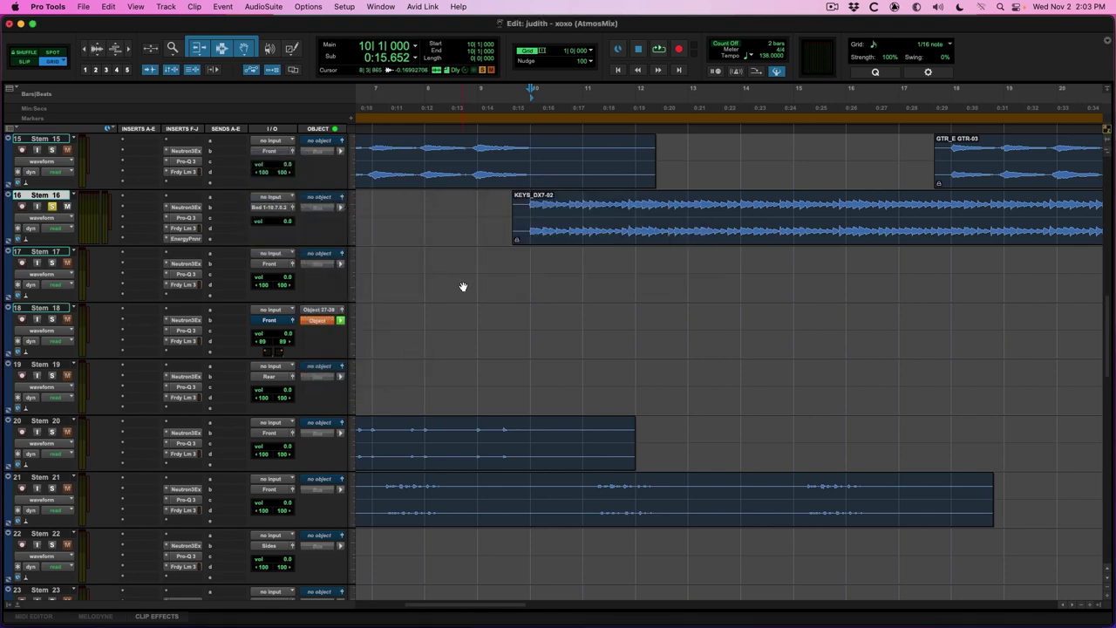
key(space)
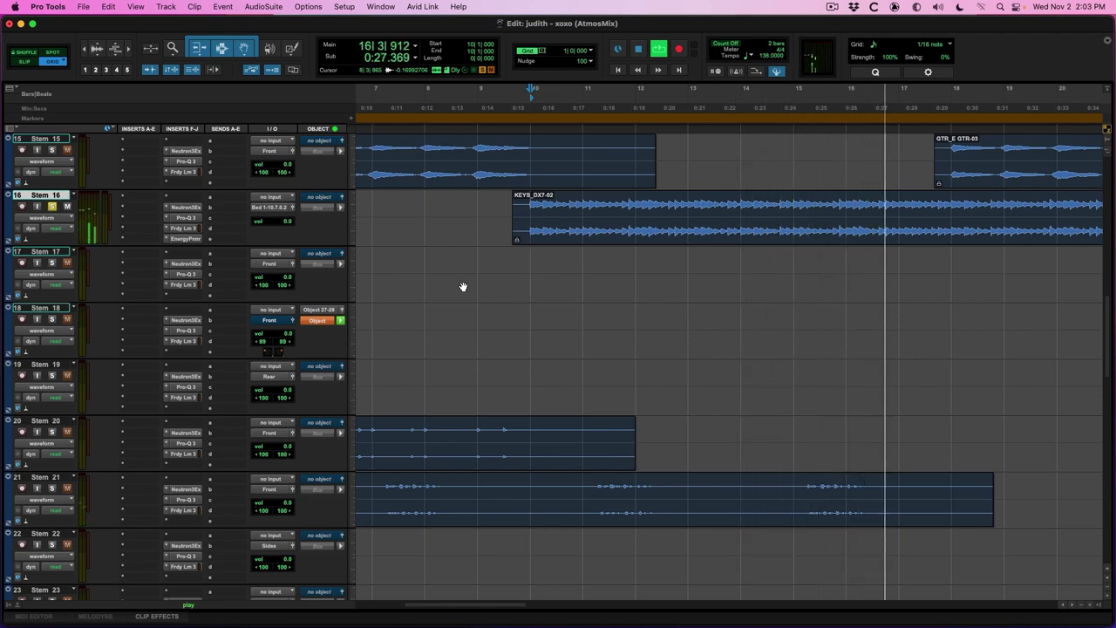
key(space)
Set the binaural setting of bed inputs 1 to 10 to Far in the BIN track's Dolby Atmos Binaural Settings.
key(super+equal)
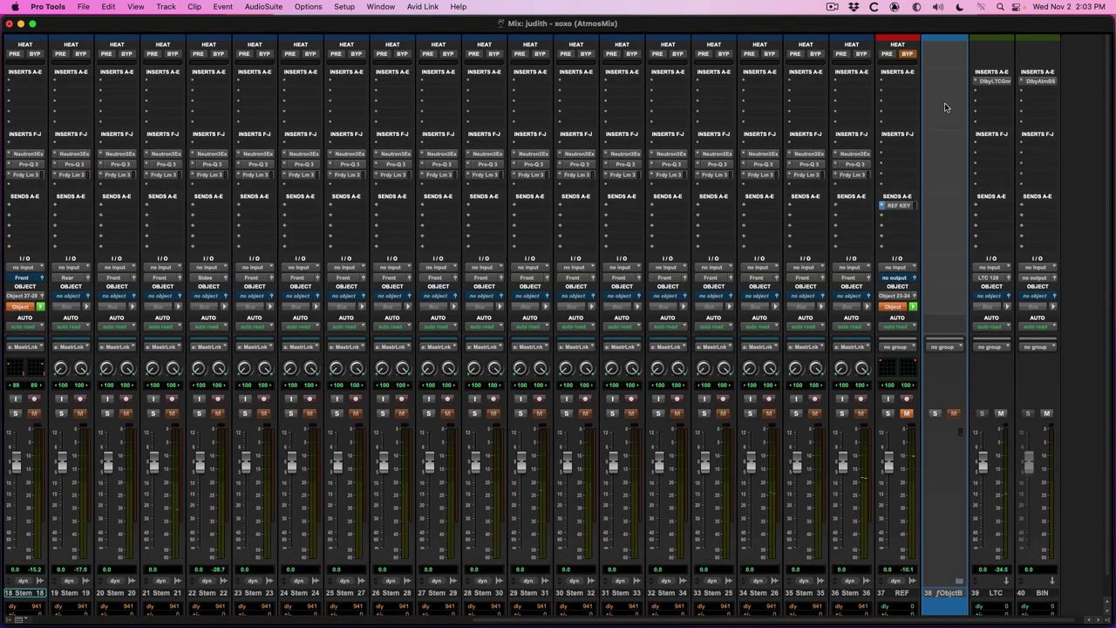
click(1042, 82)
key(super+equal)
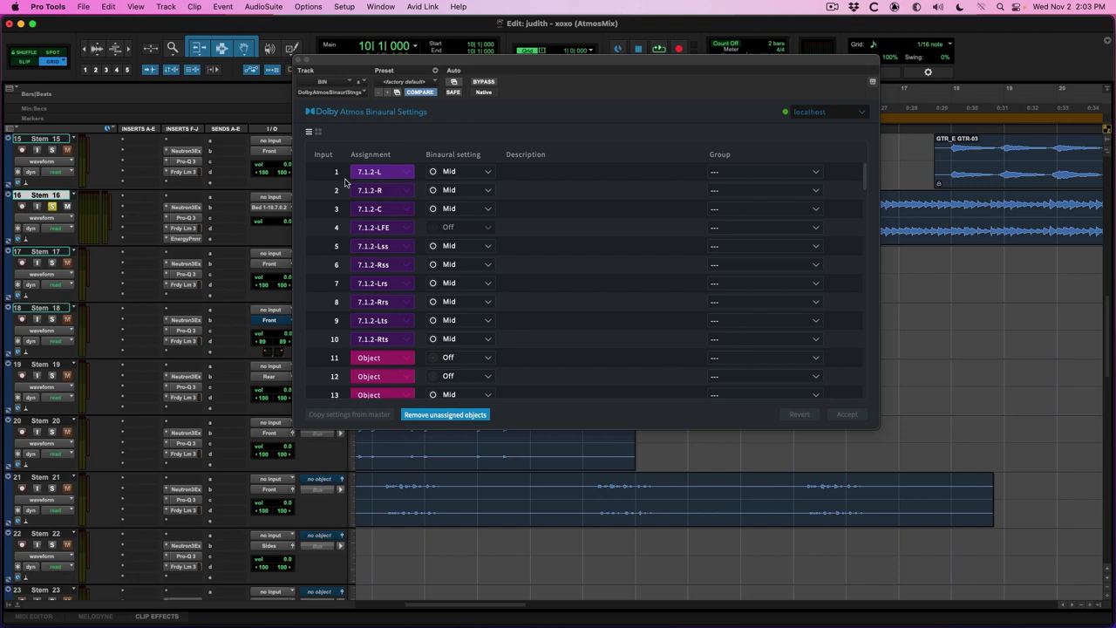
click(347, 184)
shift+click(338, 338)
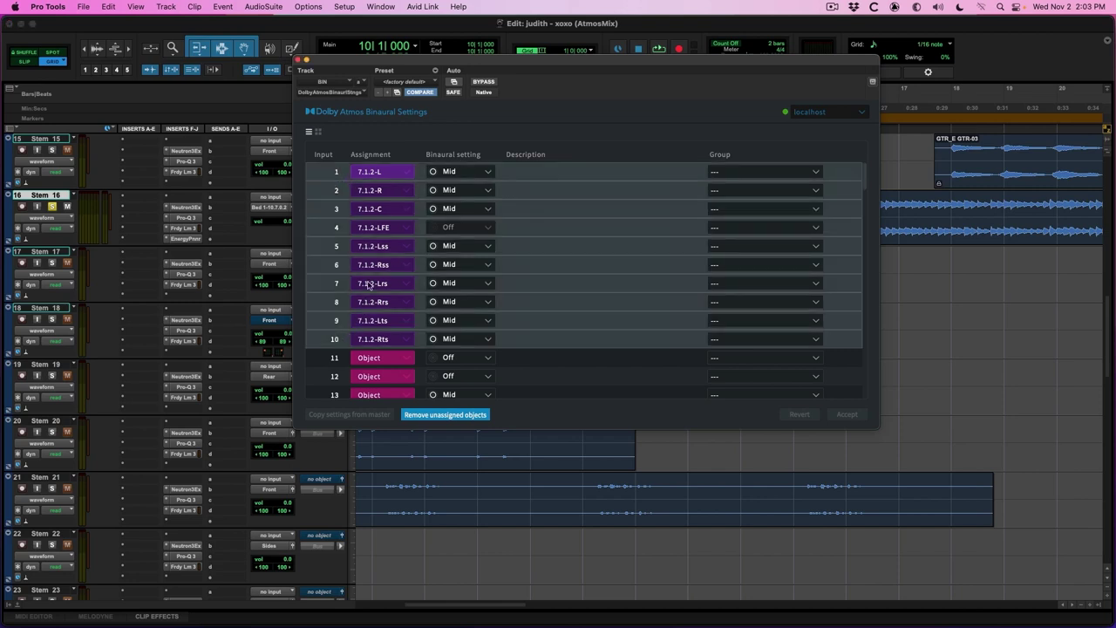
click(462, 173)
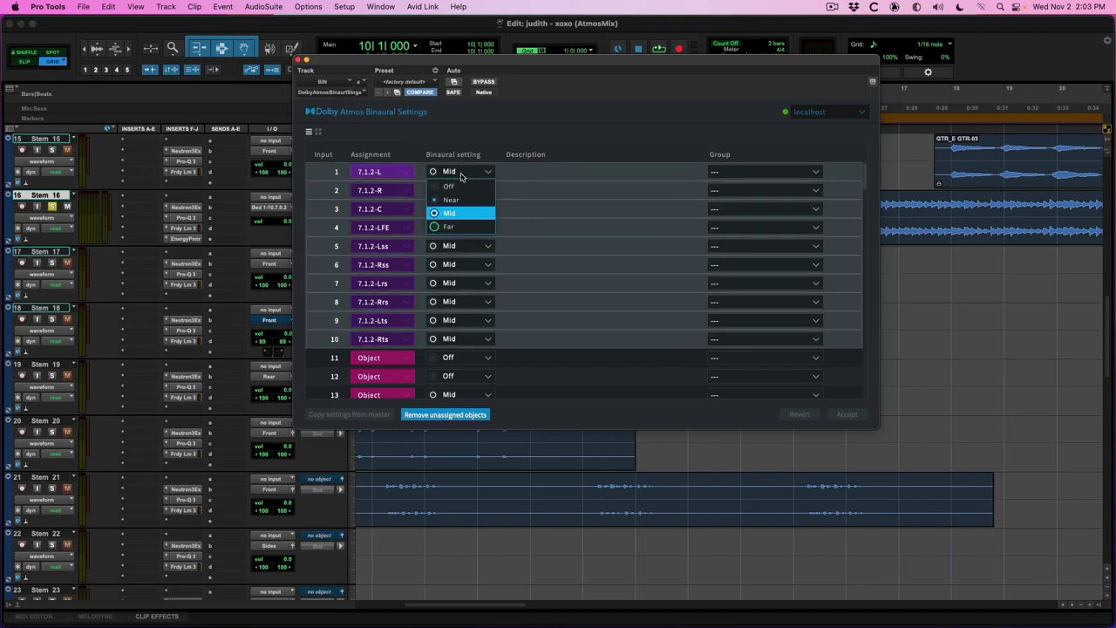
click(457, 227)
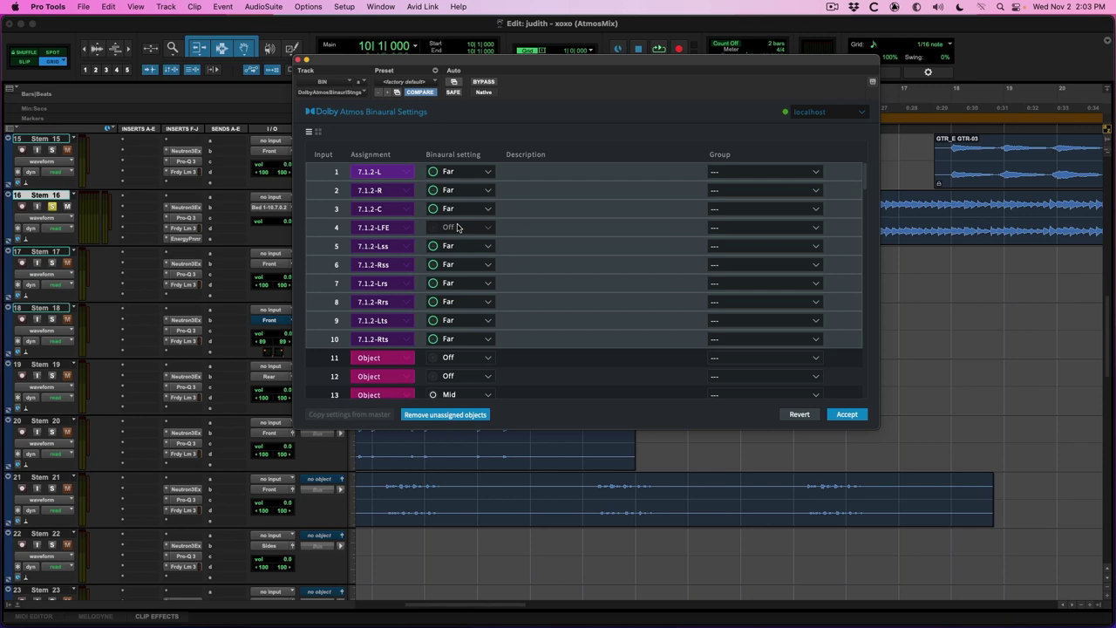
Play the keys, compare the Near binaural setting on the bed inputs, then set them to Mid and accept.
key(space)
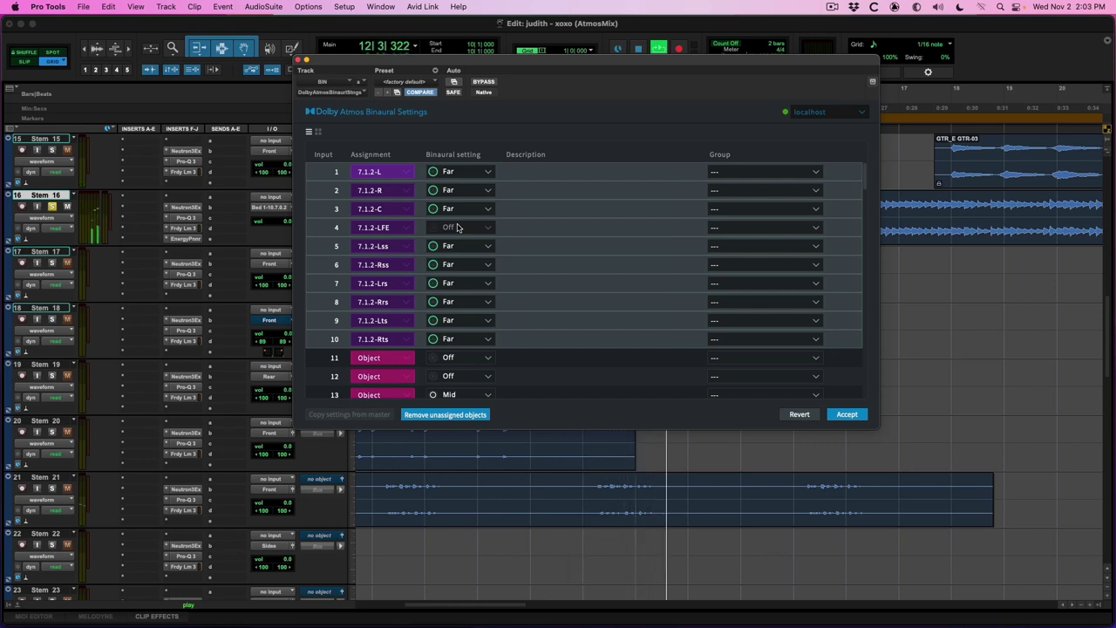
click(465, 248)
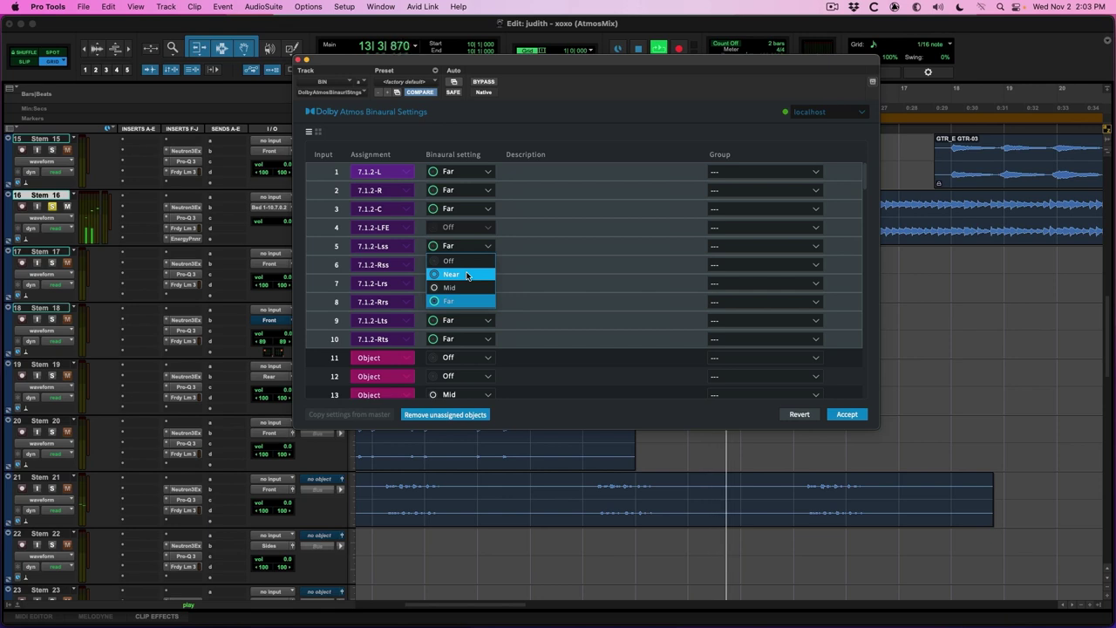
alt+click(479, 274)
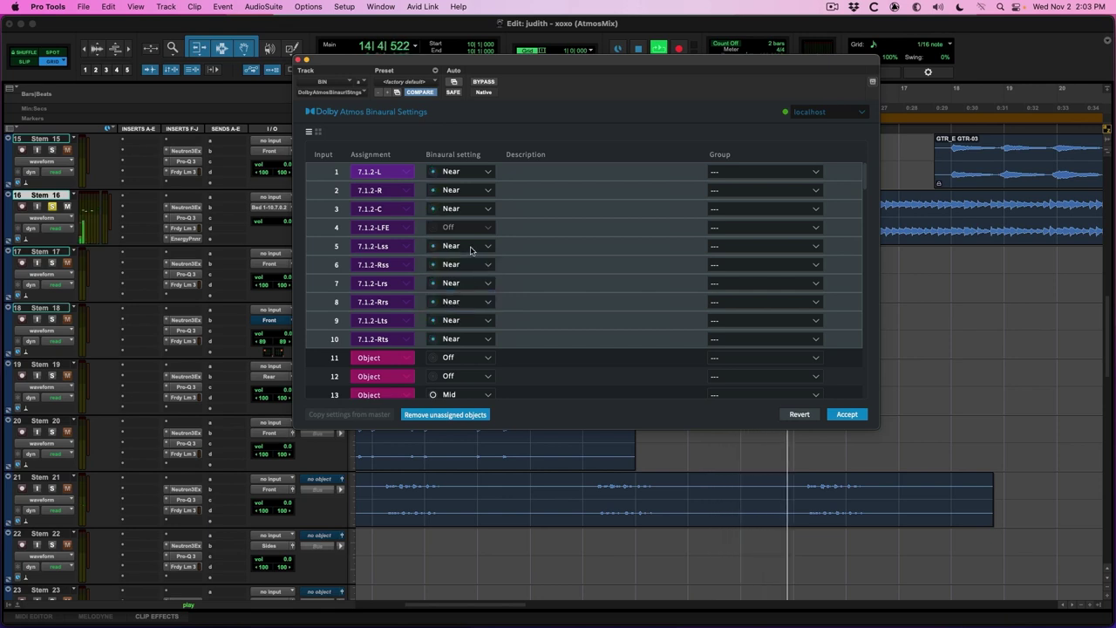
click(473, 248)
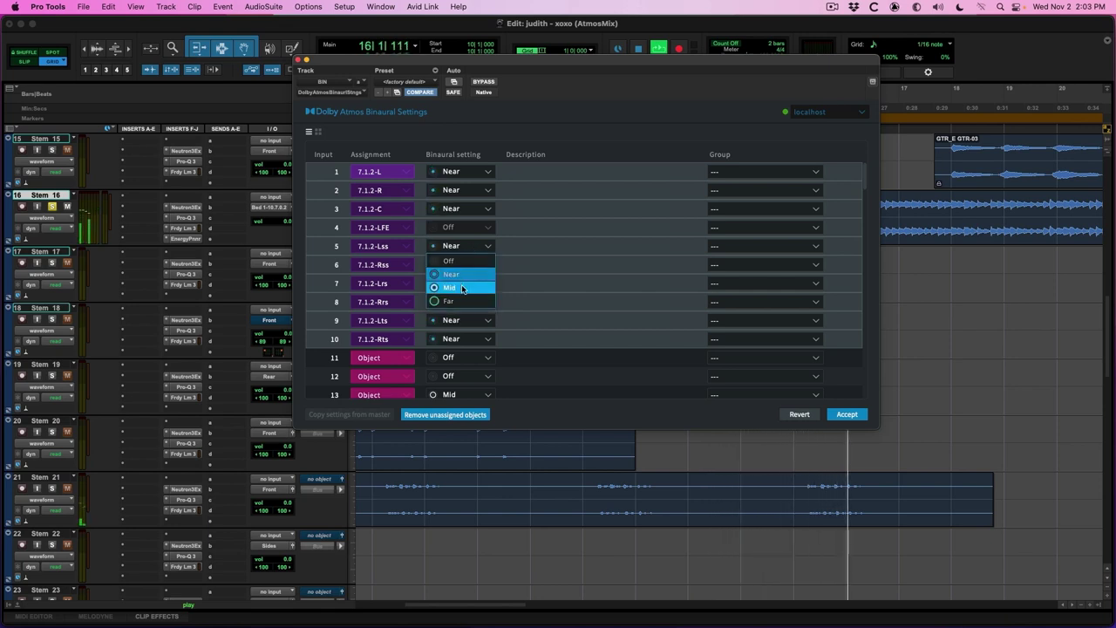
alt+click(461, 288)
click(839, 414)
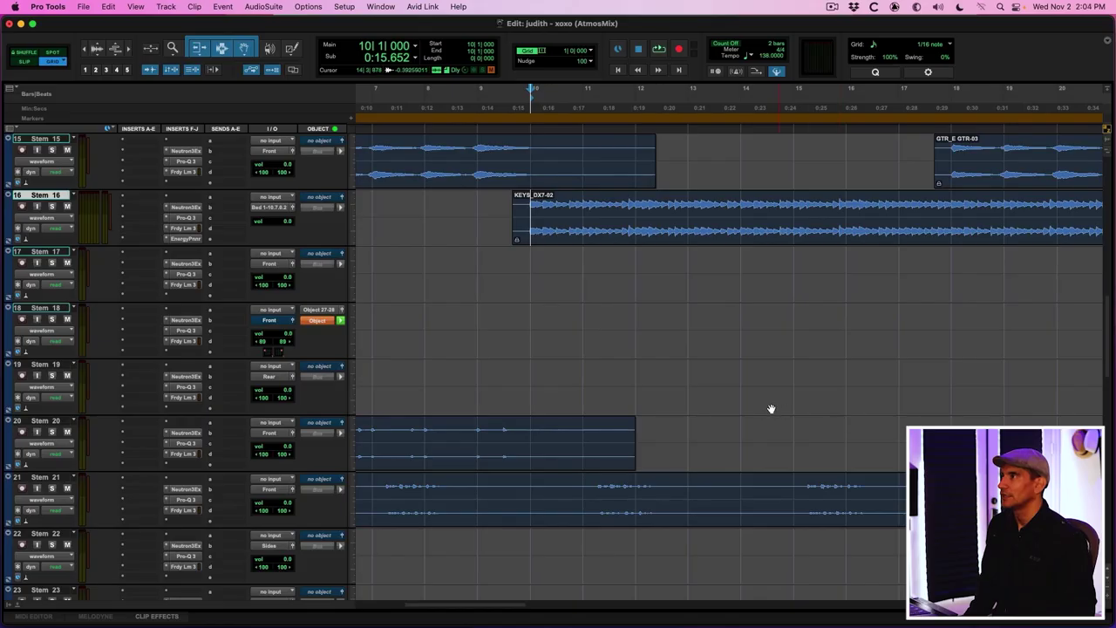
Audition the GTR_E GTR-03 clip on Stem 15 in solo from bar 18.
click(959, 150)
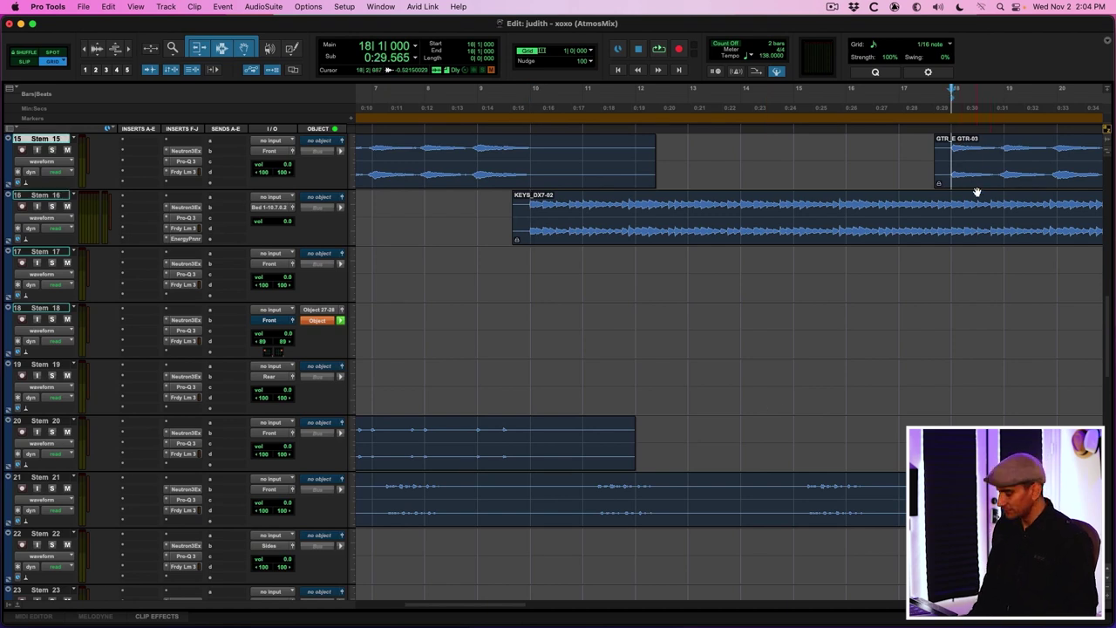
key(space)
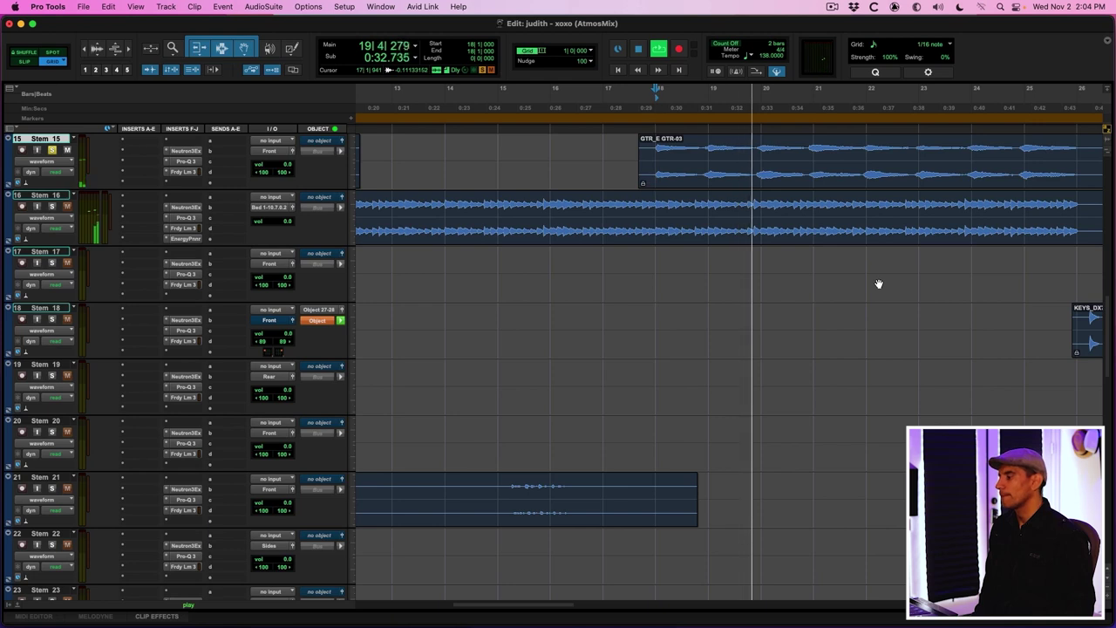
key(space)
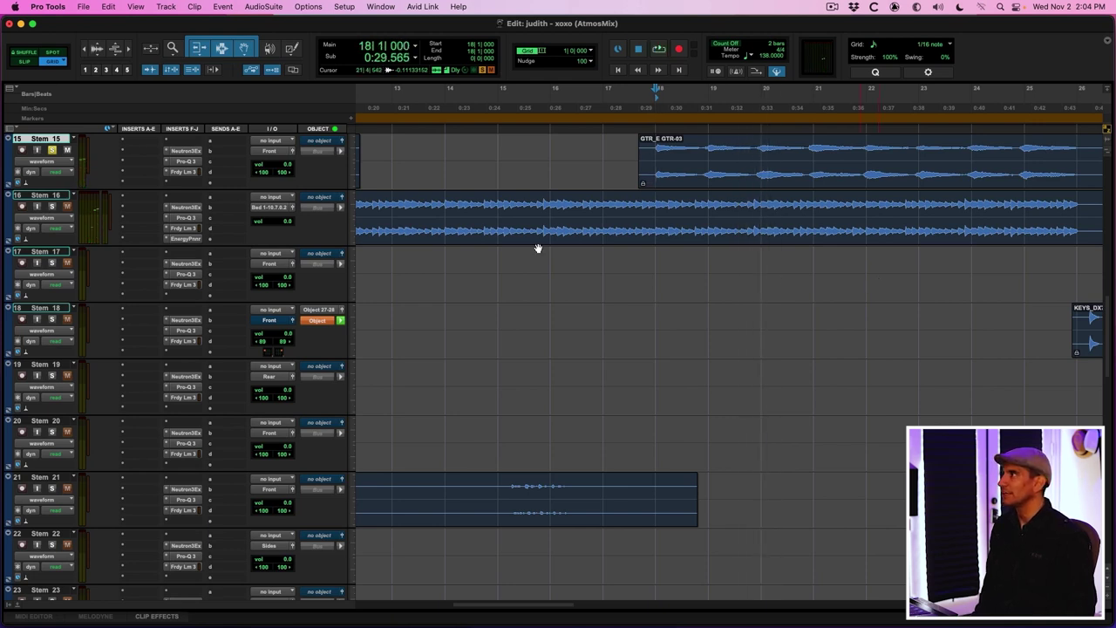
Create a send on Stem 15 to a new stereo aux track named Rear DLY and set the send level to 0.0 dB.
click(226, 144)
click(254, 210)
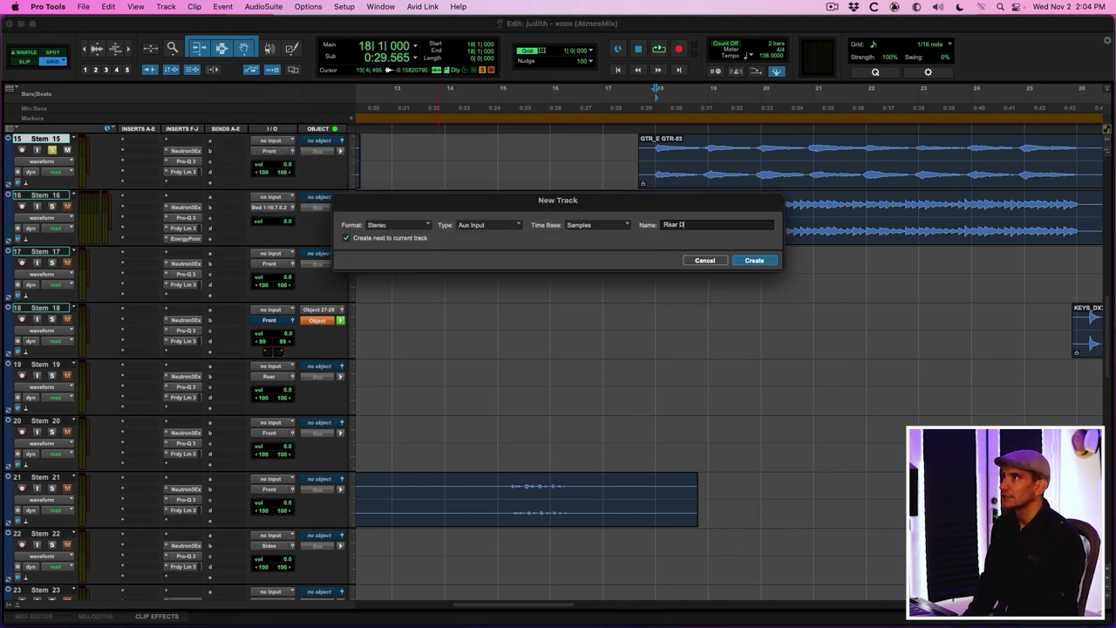
text(Rear DLY)
key(Return)
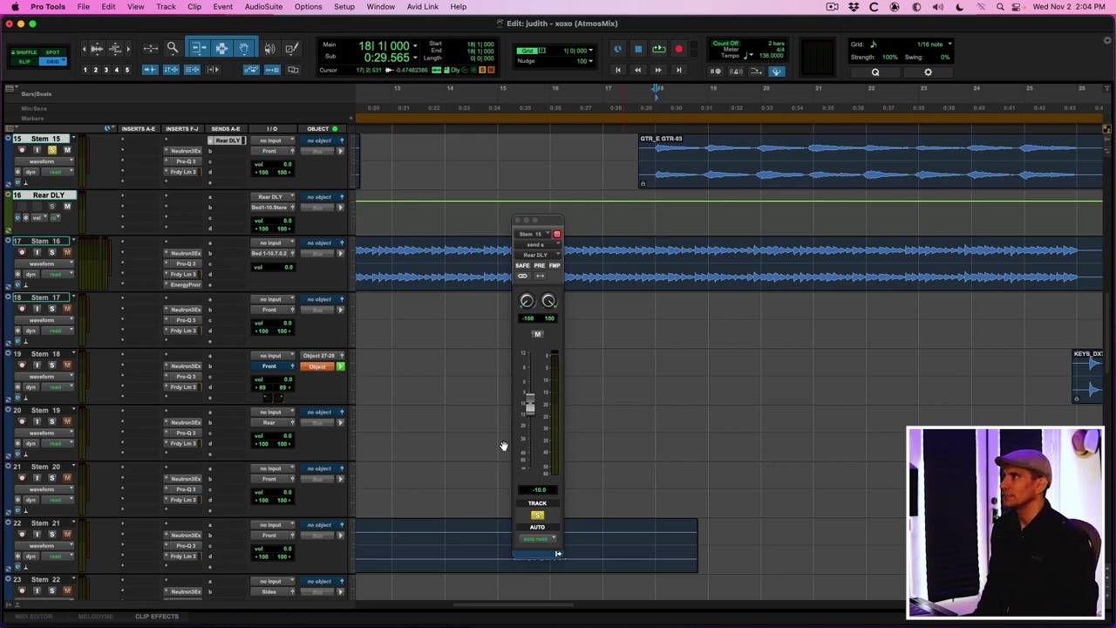
alt+click(528, 409)
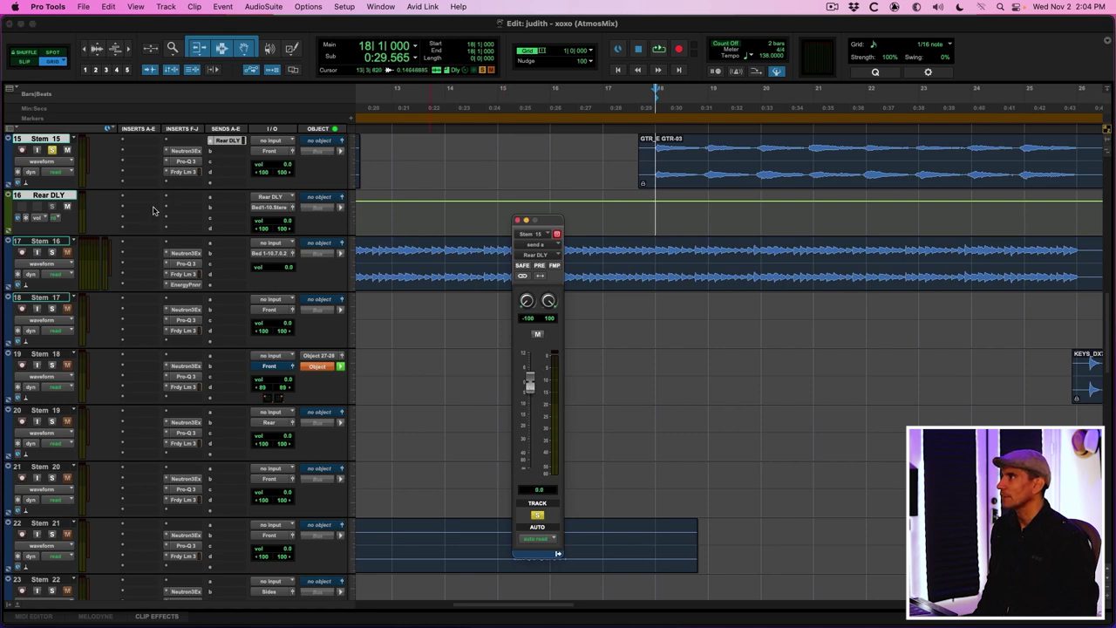
Insert H-Delay on the Rear DLY track and set its delay time to 1/4 with Analog off.
click(149, 210)
text(h-de)
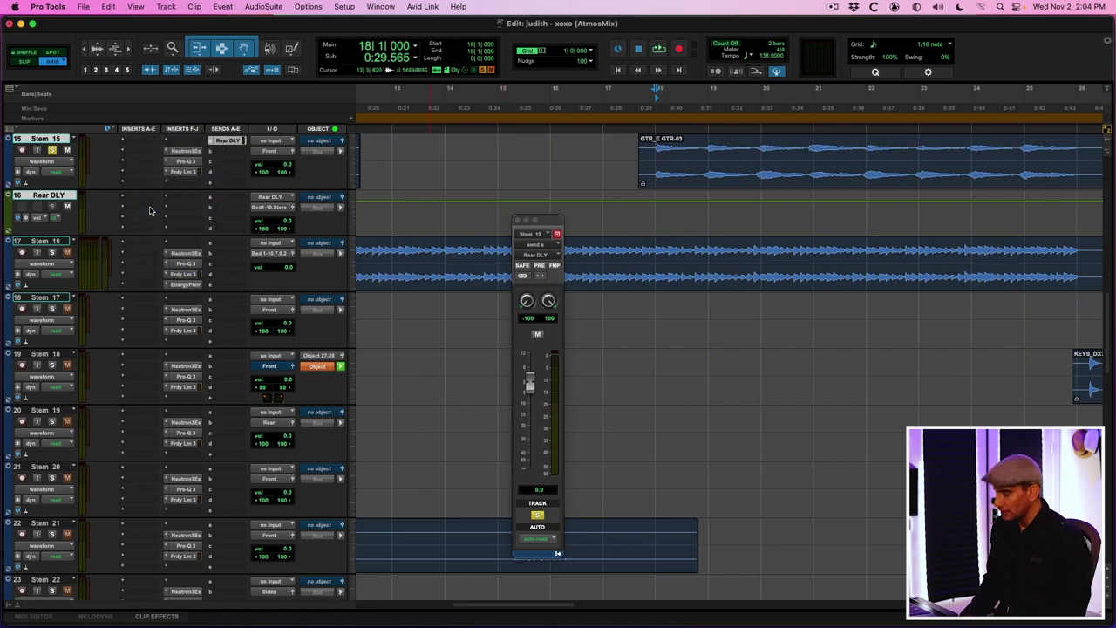
key(Return)
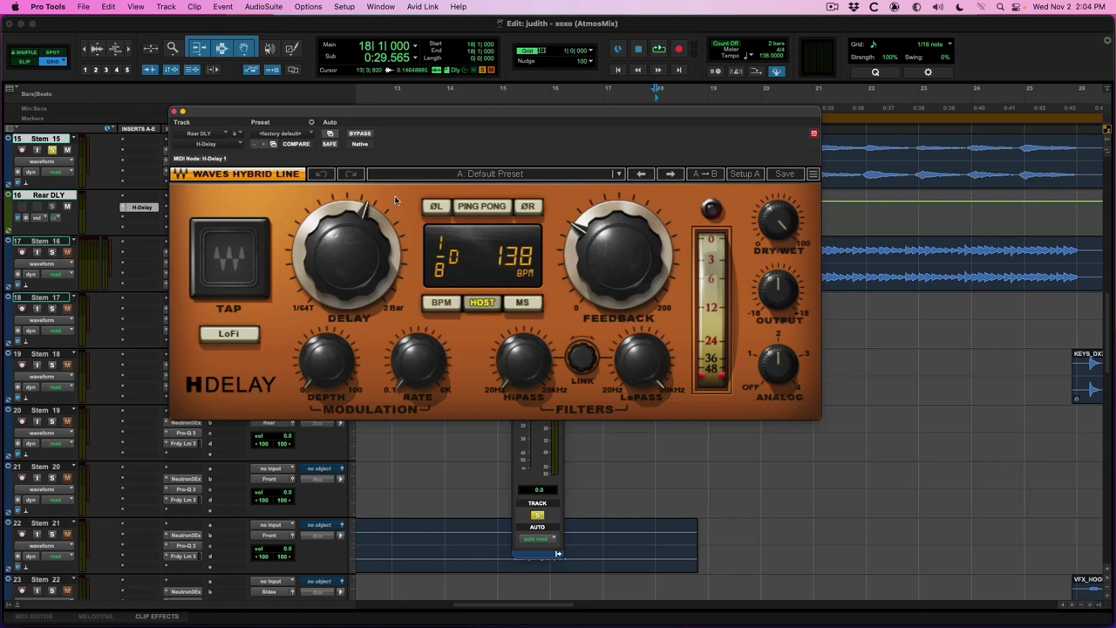
drag(358, 253, 358, 218)
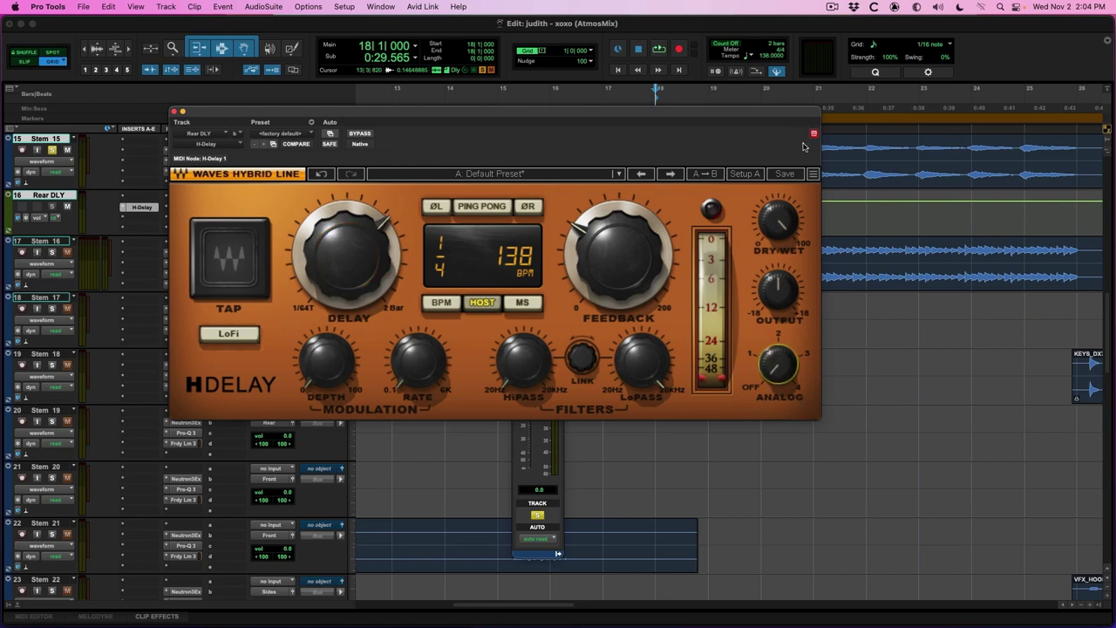
Move the H-Delay window aside and route the Rear DLY track's output to Rear.
drag(801, 127, 1039, 361)
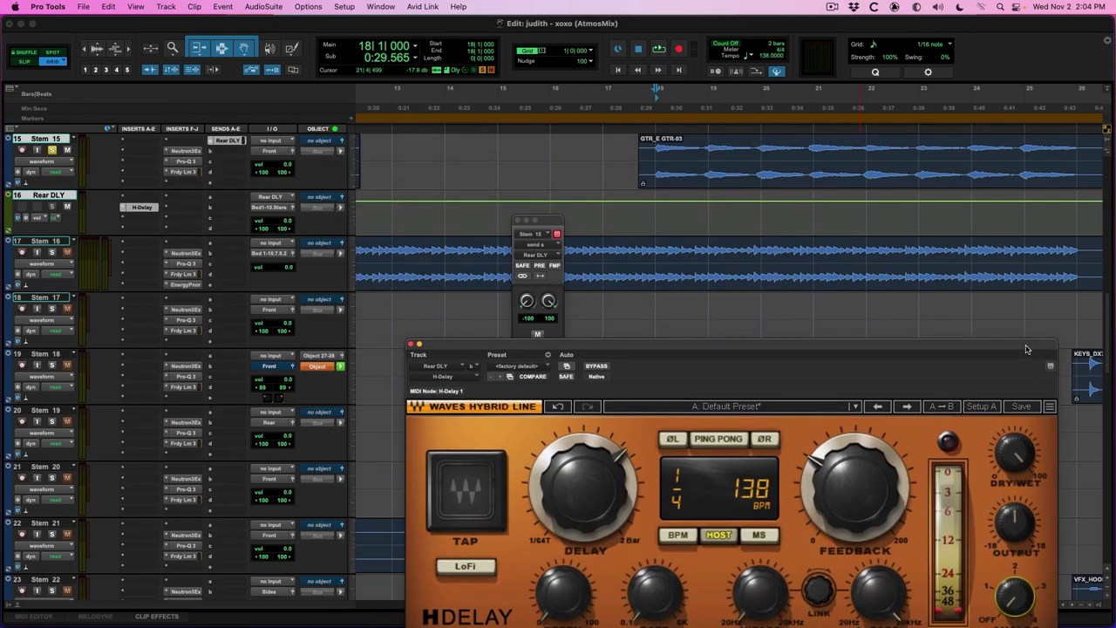
click(290, 208)
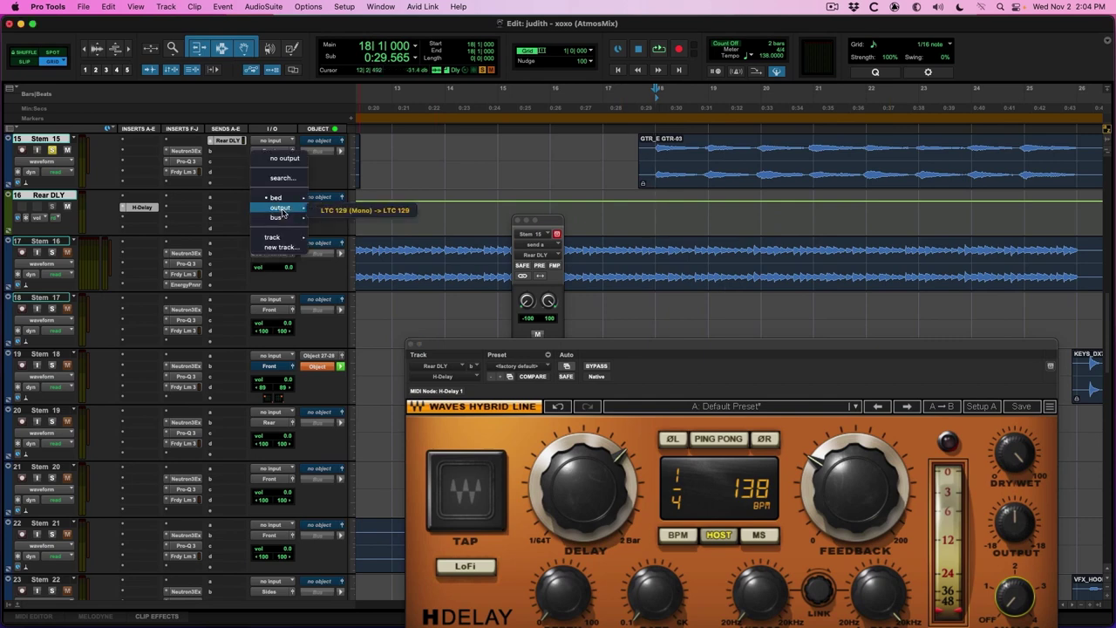
text(rear)
key(Return)
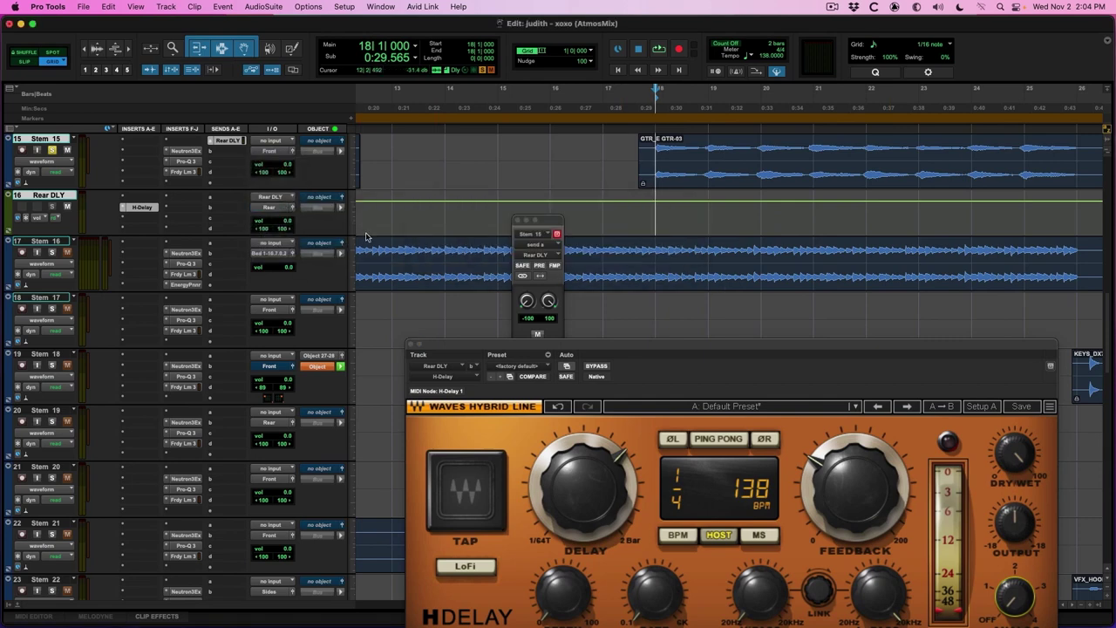
Move the send window aside and audition Stem 15 with its rear delay from bar 18, keeping the send at 0.0 dB.
drag(527, 220, 353, 236)
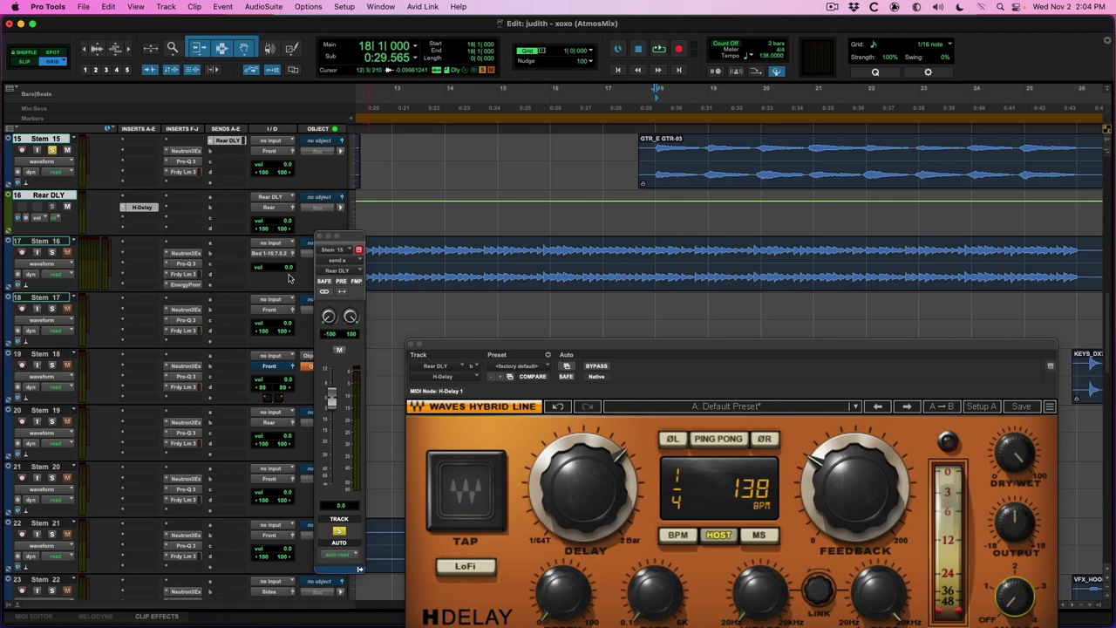
drag(332, 405, 330, 437)
key(space)
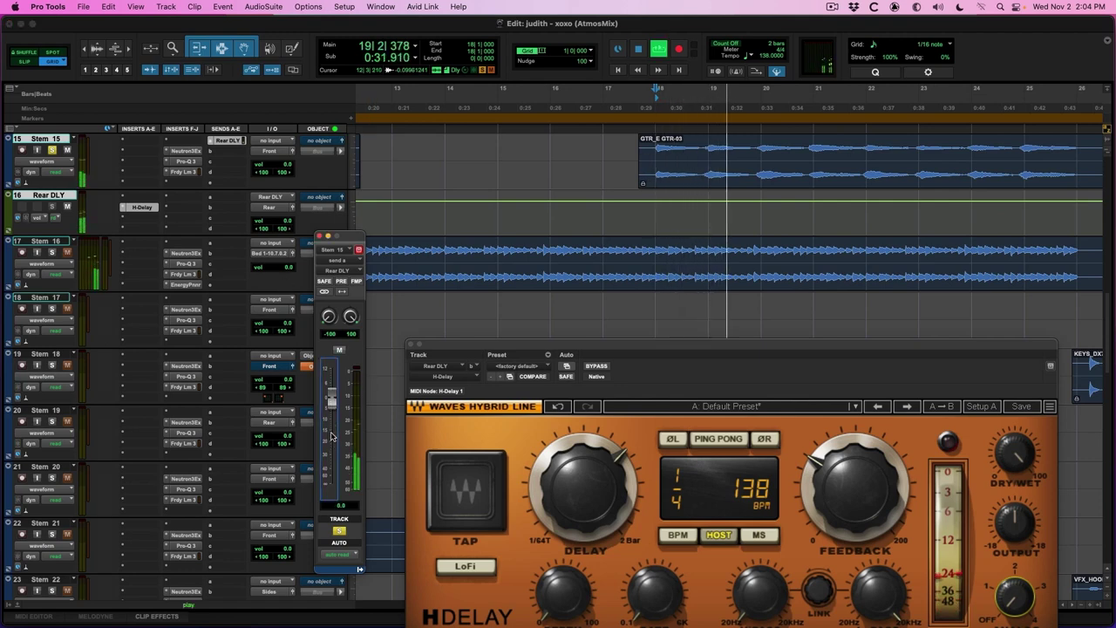
alt+click(330, 438)
key(space)
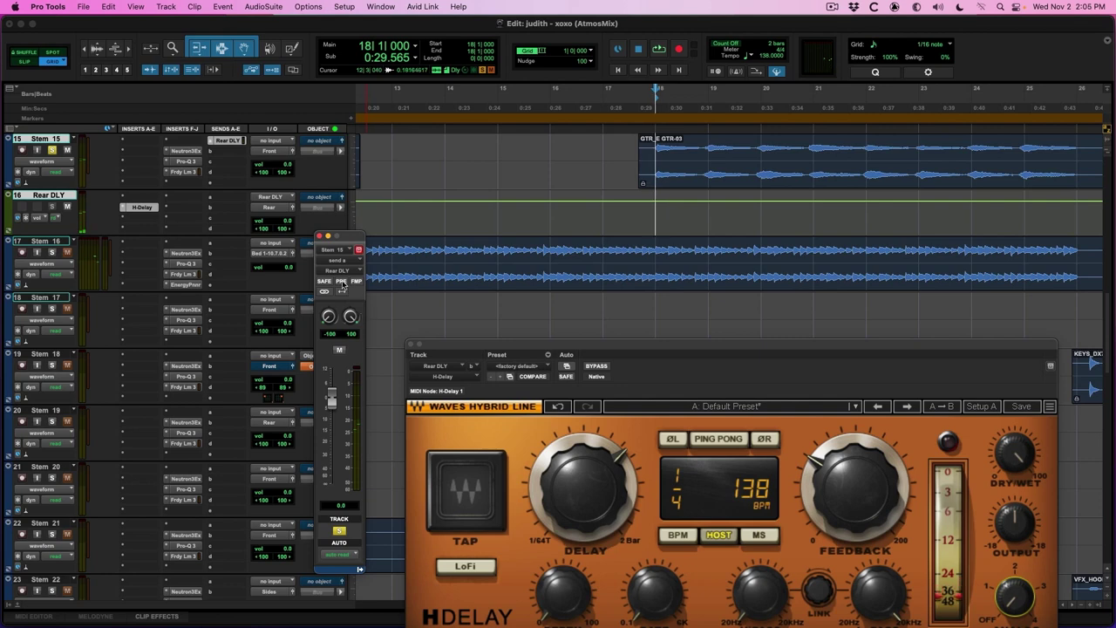
Lower H-Delay's LoPass filter to about 1.73 kHz and its feedback to 16 while auditioning Stem 15 from bar 18.
key(space)
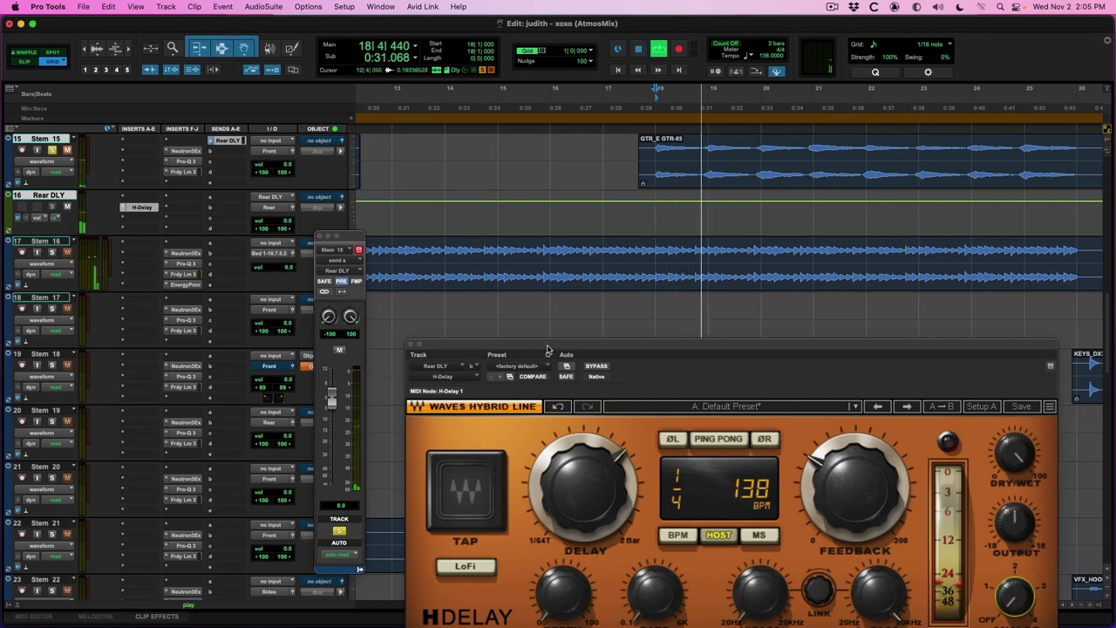
drag(548, 350, 526, 209)
drag(858, 450, 857, 488)
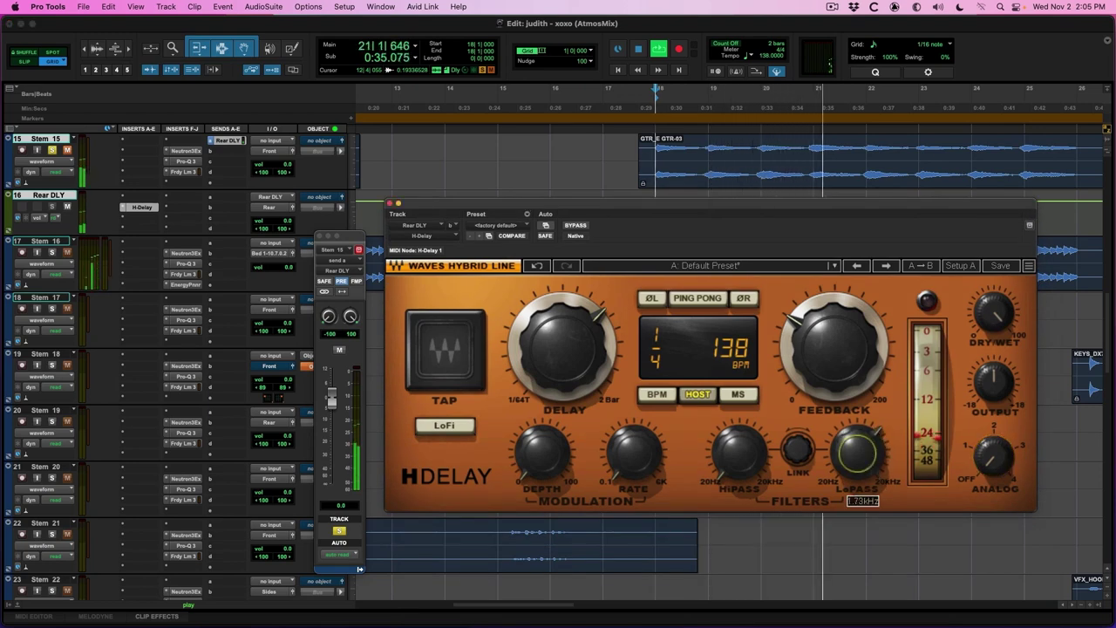
drag(834, 347, 834, 388)
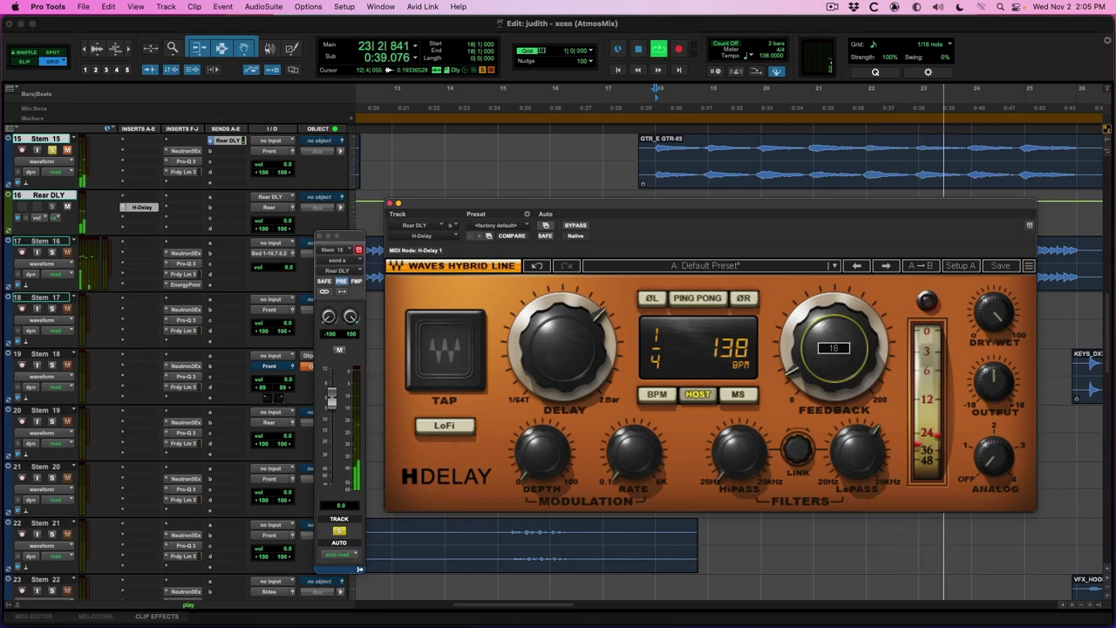
key(space)
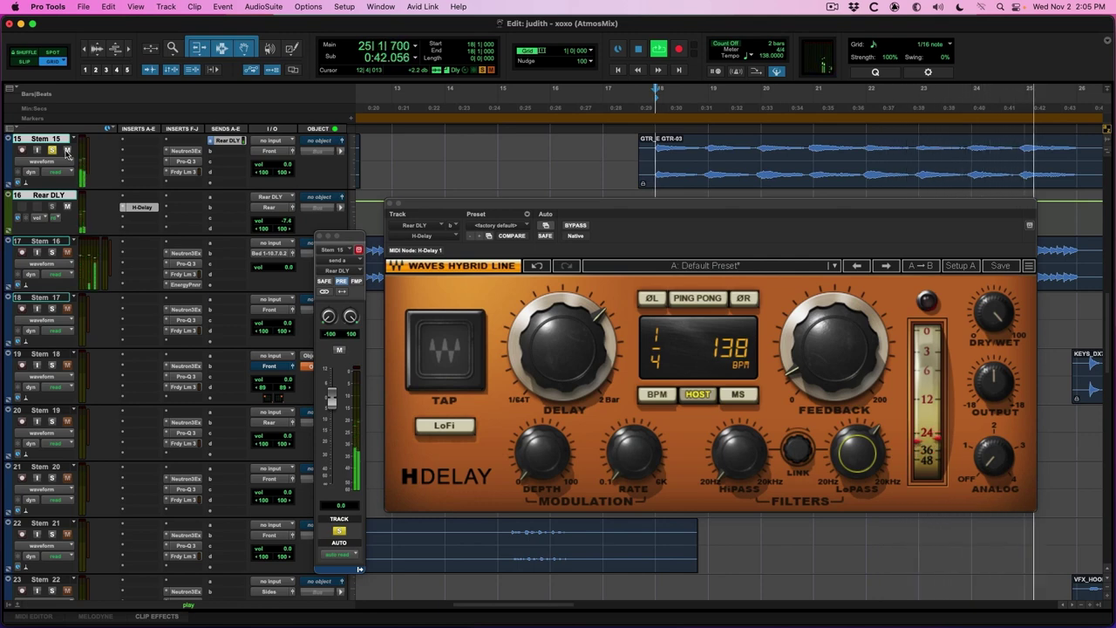
key(space)
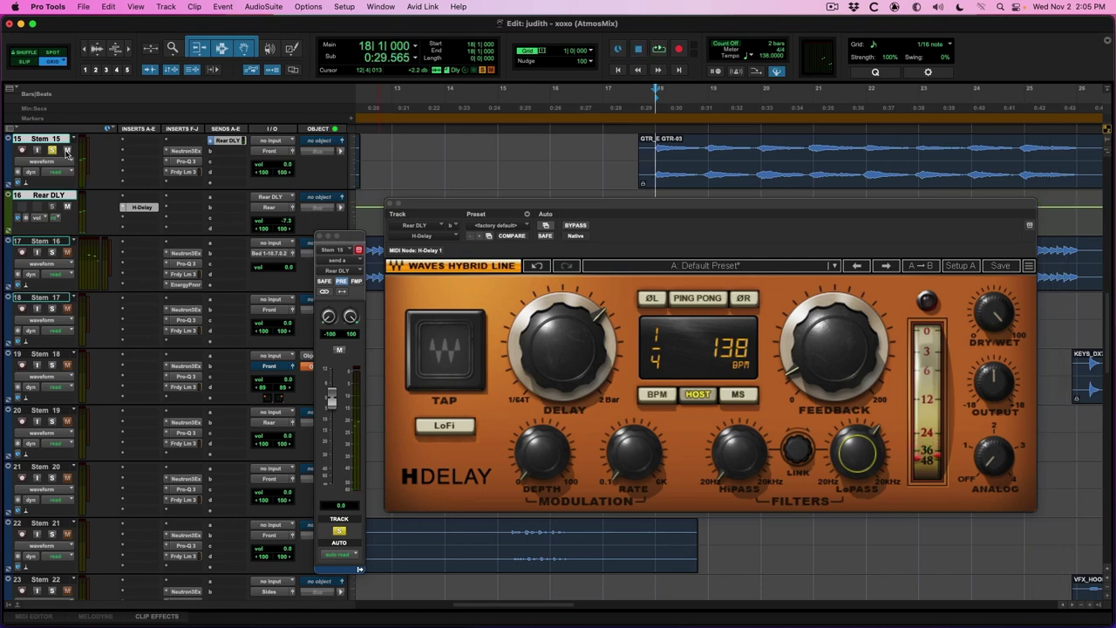
Set inputs 15 and 16 to Far in the BIN track's Dolby Atmos Binaural Settings and accept, closing the open plug-in windows first.
key(super+alt+w)
key(super+equal)
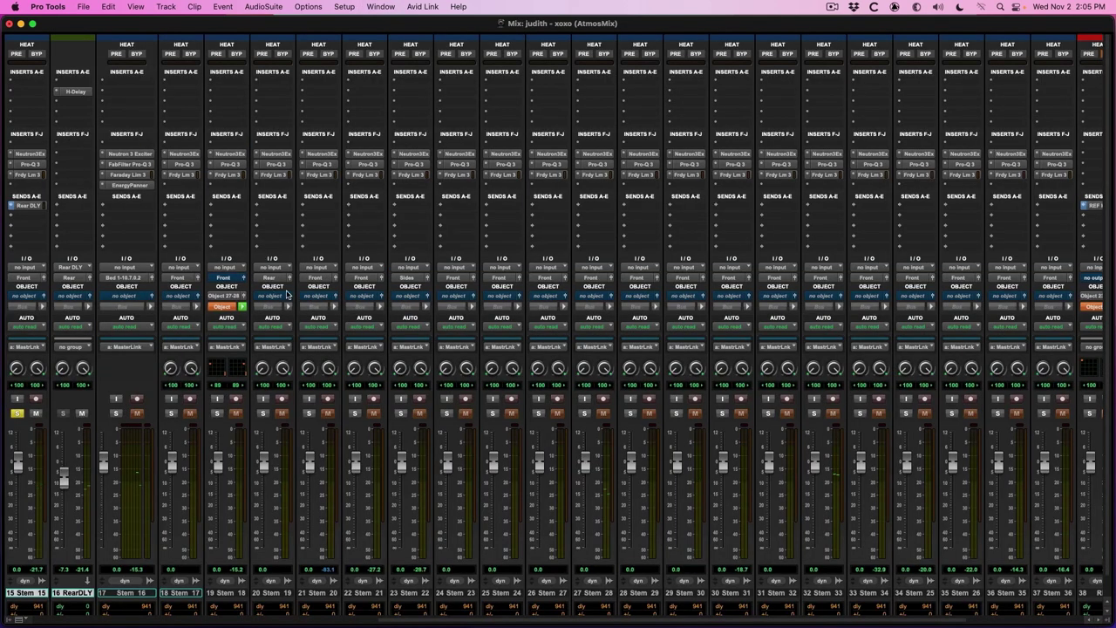
scroll(288, 294, right, 5)
click(944, 582)
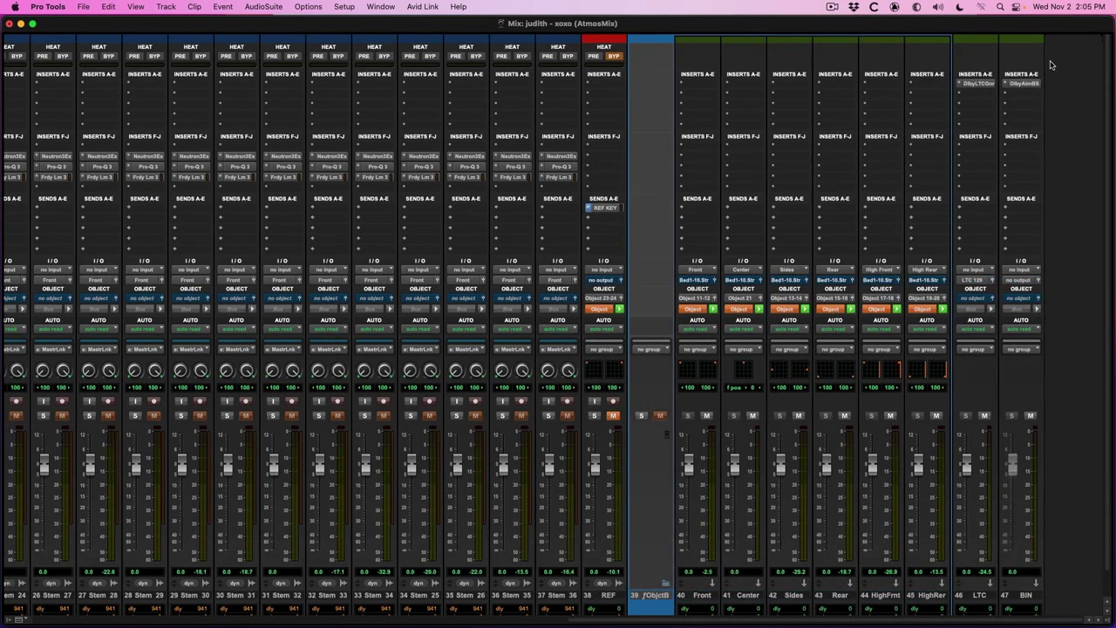
click(1026, 82)
scroll(247, 290, down, 5)
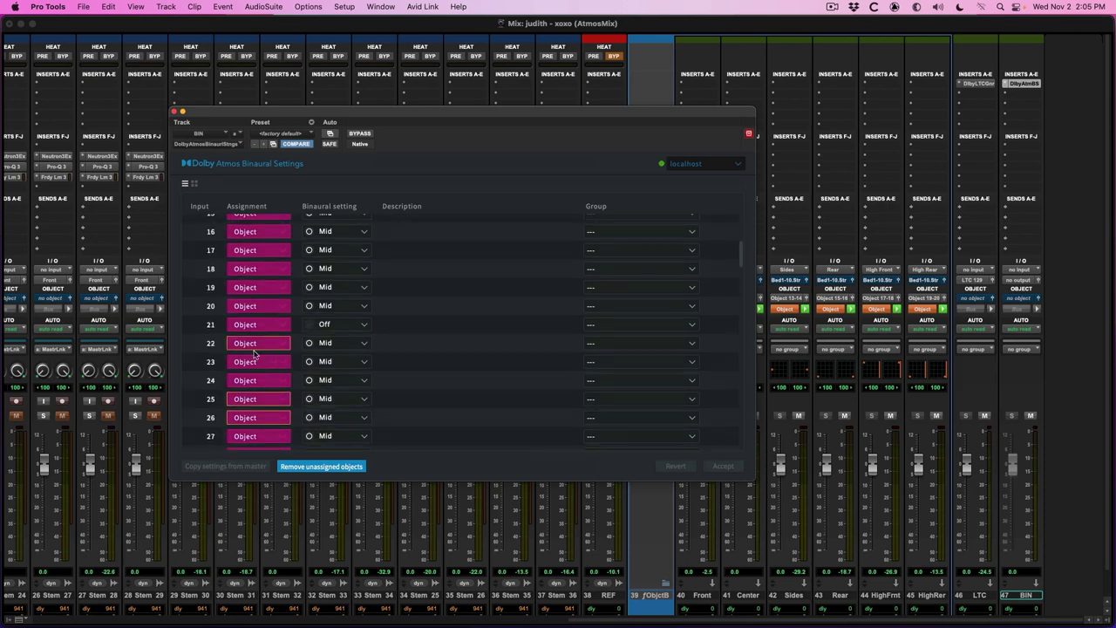
scroll(247, 290, up, 2)
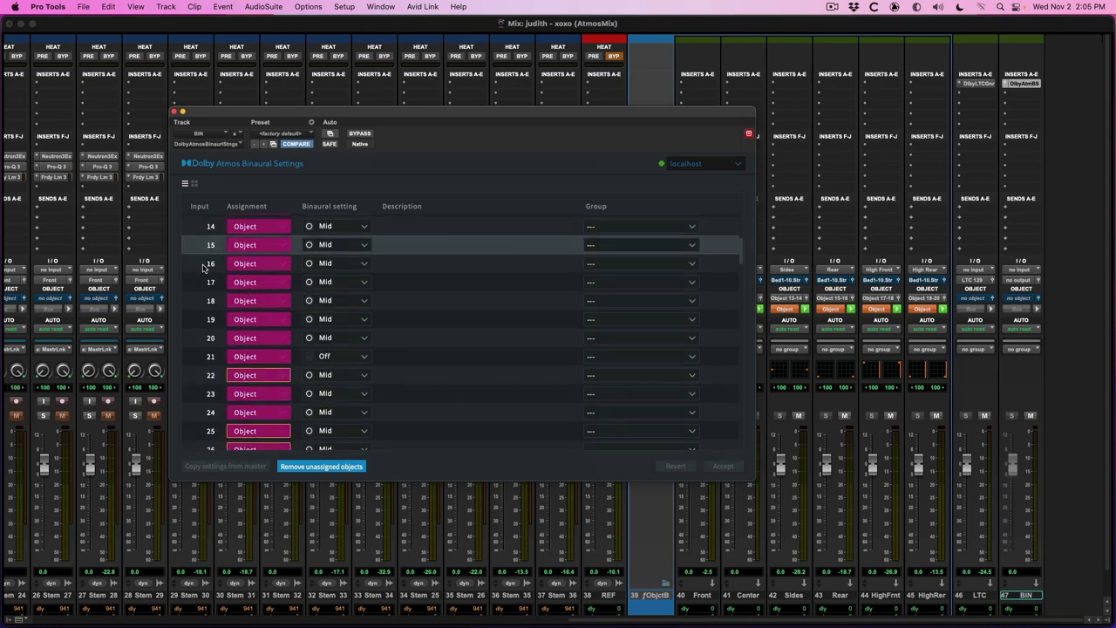
click(325, 300)
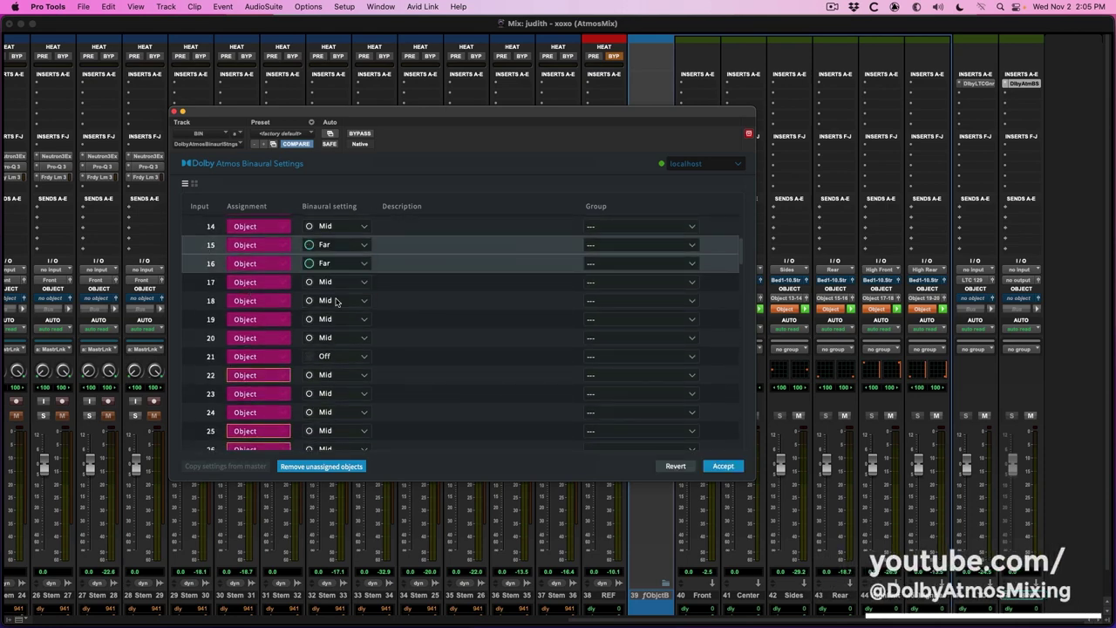
click(722, 470)
key(super+equal)
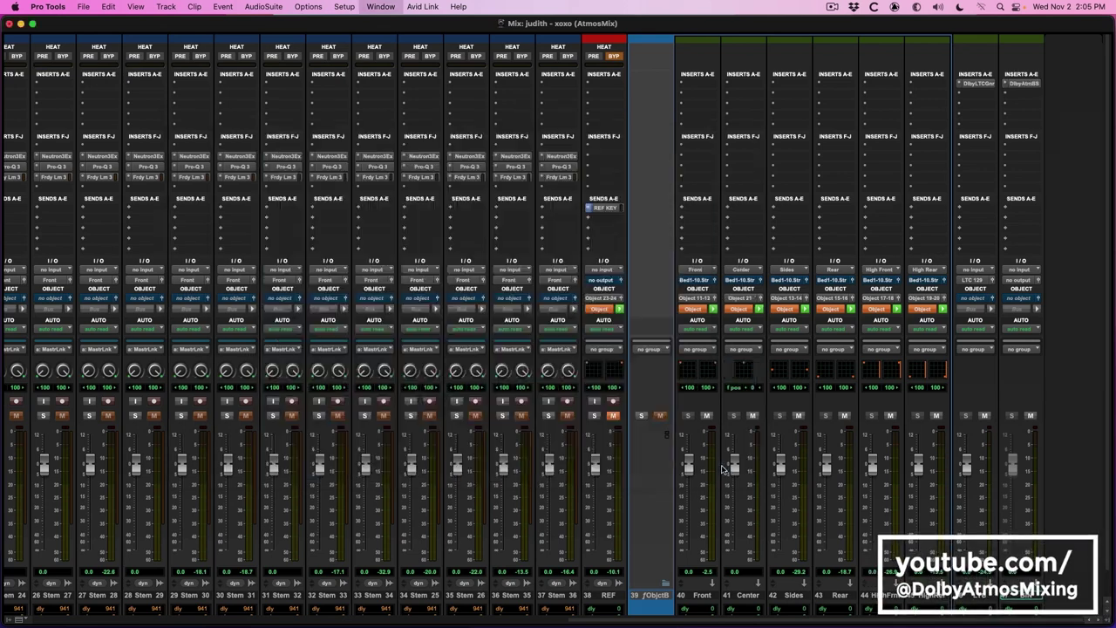
Fine-tune the Rear DLY track's volume while auditioning the soloed Stem 15 from bar 18.
scroll(722, 468, up, 5)
key(space)
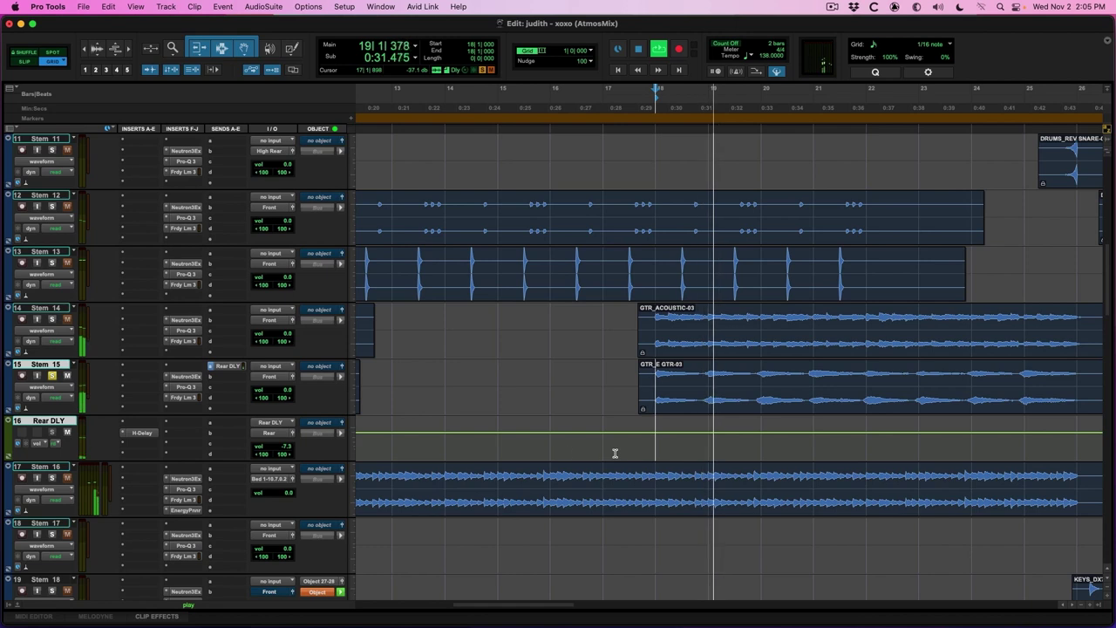
drag(289, 448, 288, 451)
key(space)
Change the solo mode to Latch and audition Stem 15 and Stem 16 soloed together from the start of the KEYS_DX7-02 clip.
key(super+bracketleft)
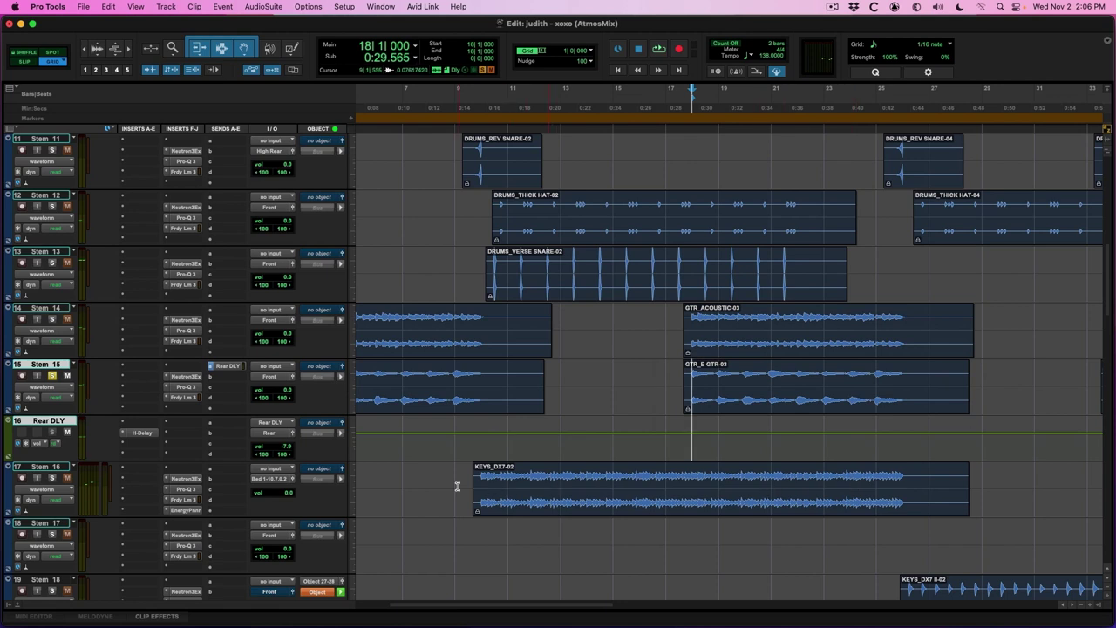
click(337, 6)
mouse_move(301, 6)
mouse_move(427, 363)
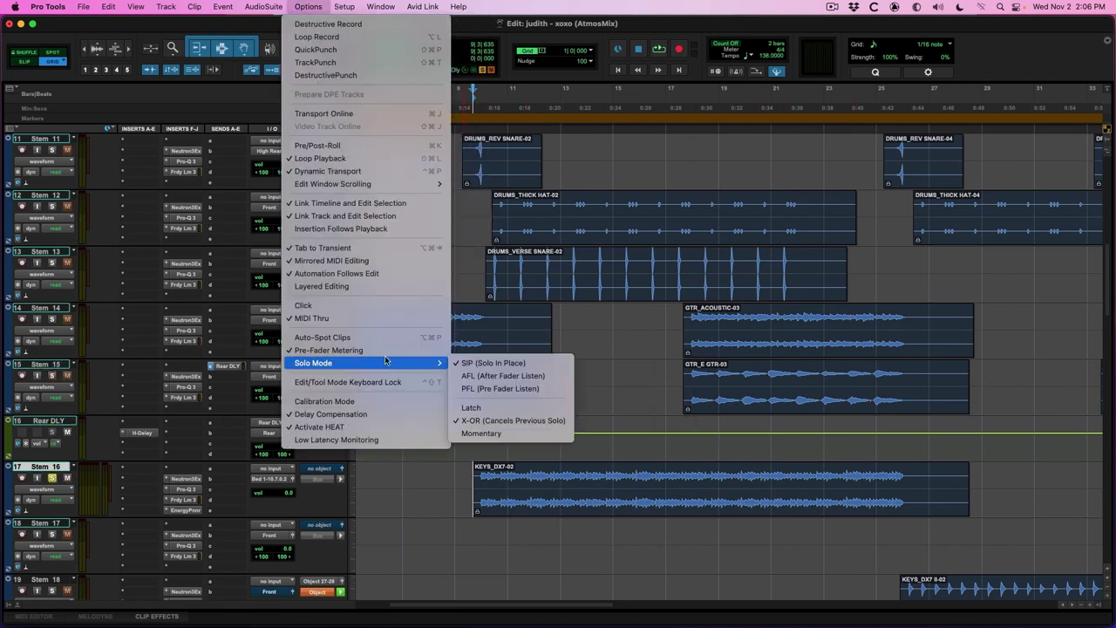
click(475, 408)
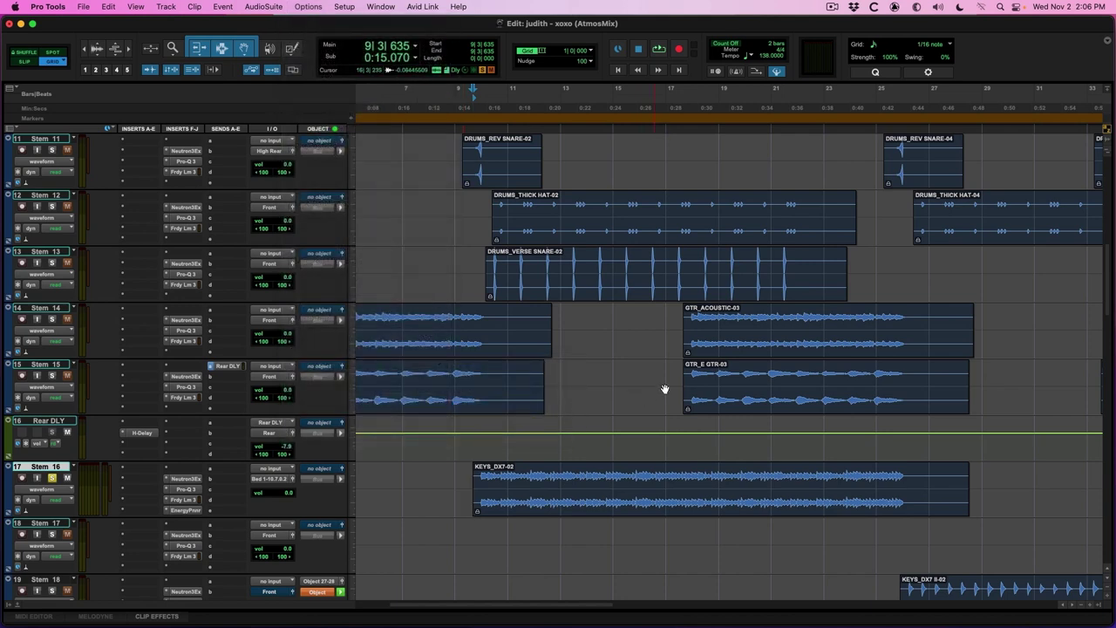
key(space)
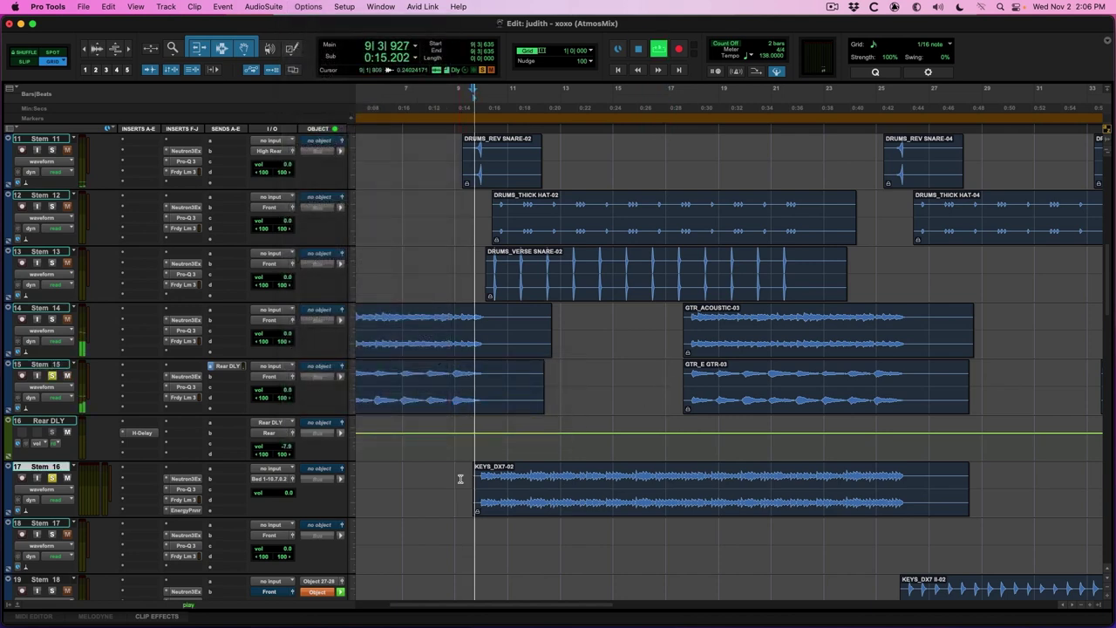
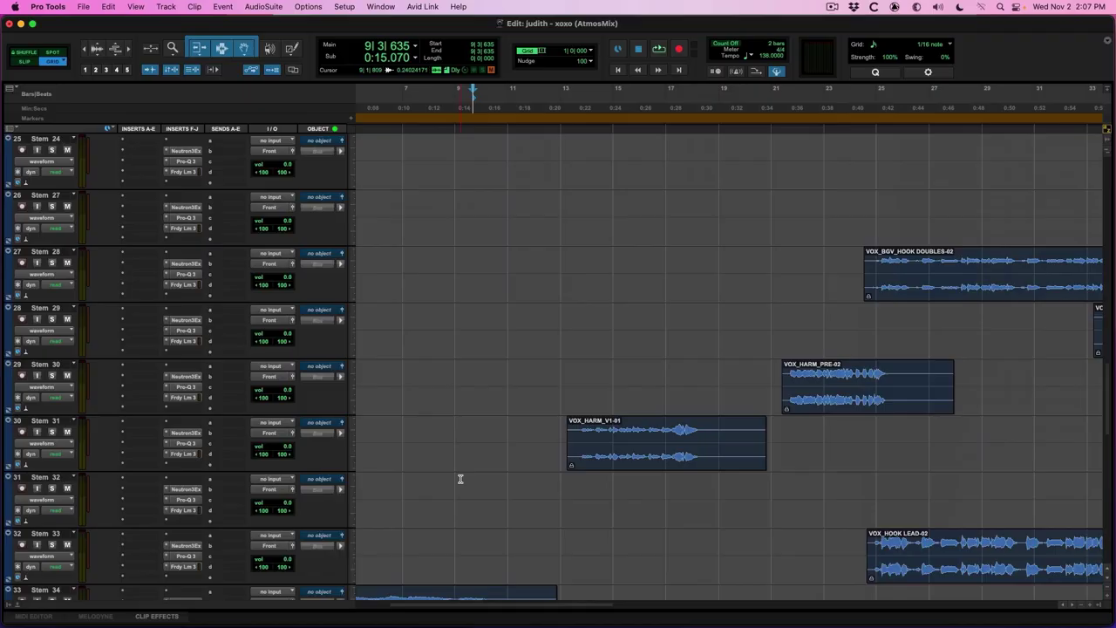
Duplicate the Stem 36 track once with all its data and mute the VOX_LEAD V1-01 clip on the original track.
scroll(461, 478, down, 5)
scroll(460, 478, down, 2)
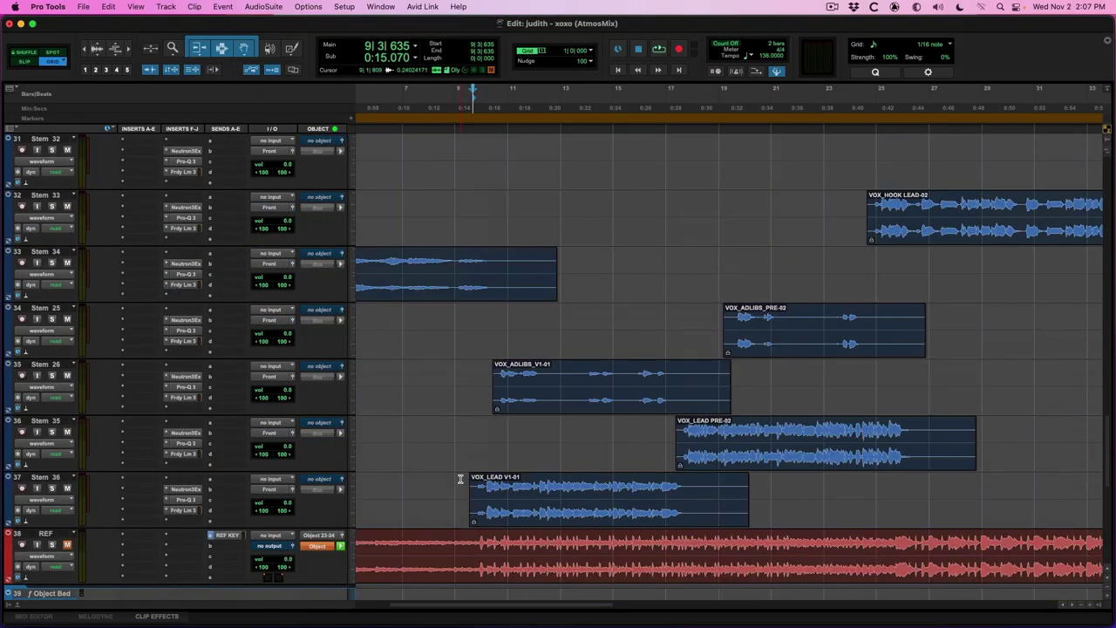
right_click(62, 480)
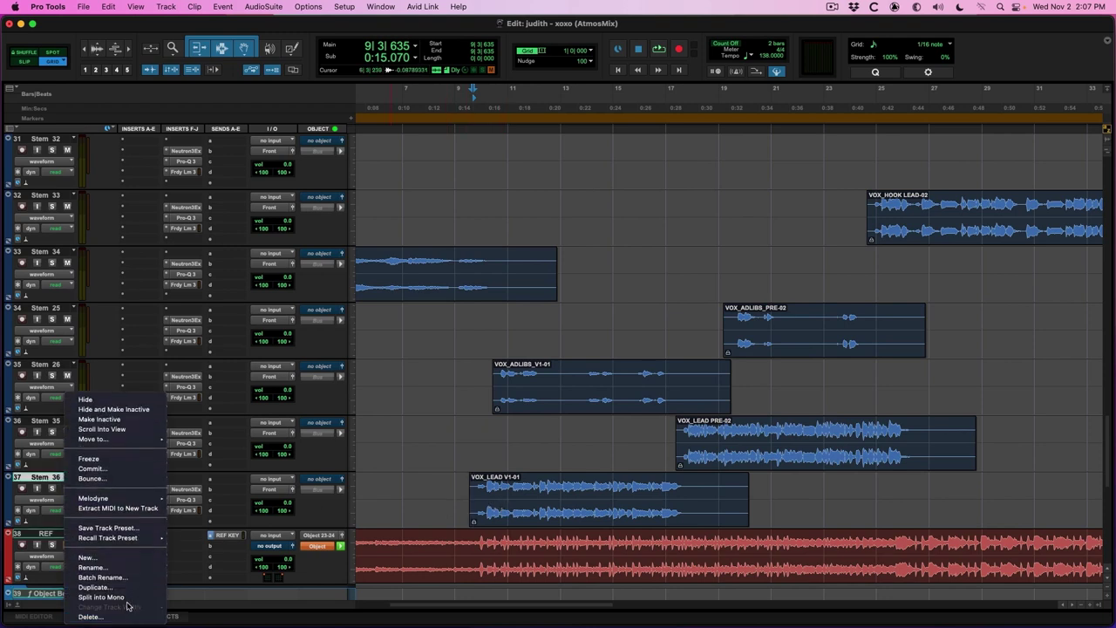
click(129, 589)
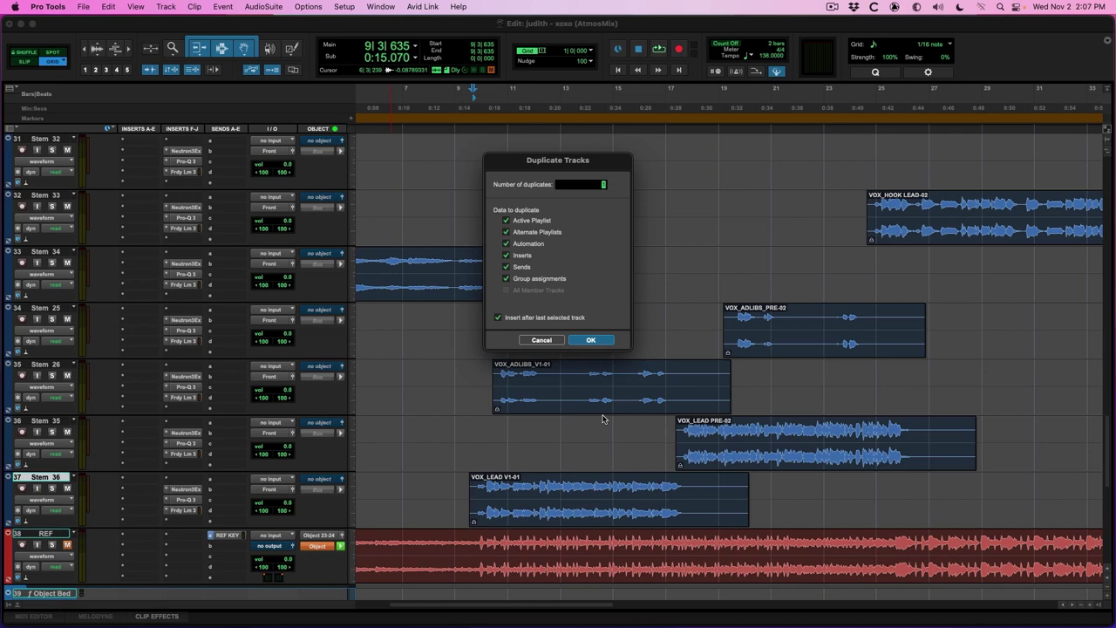
key(Return)
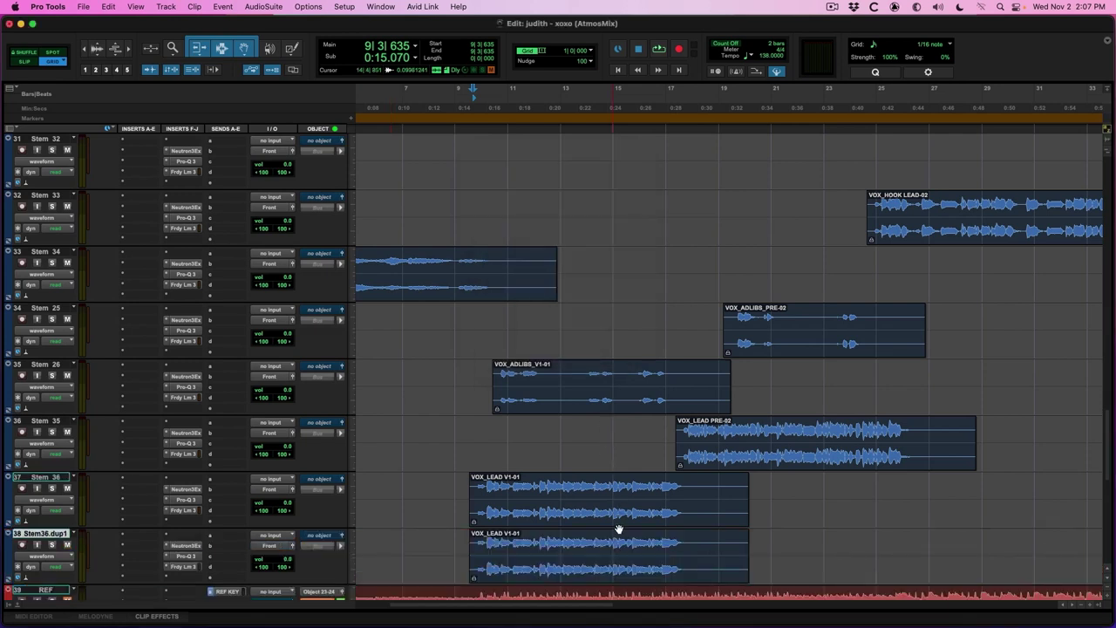
click(620, 524)
key(super+m)
click(613, 571)
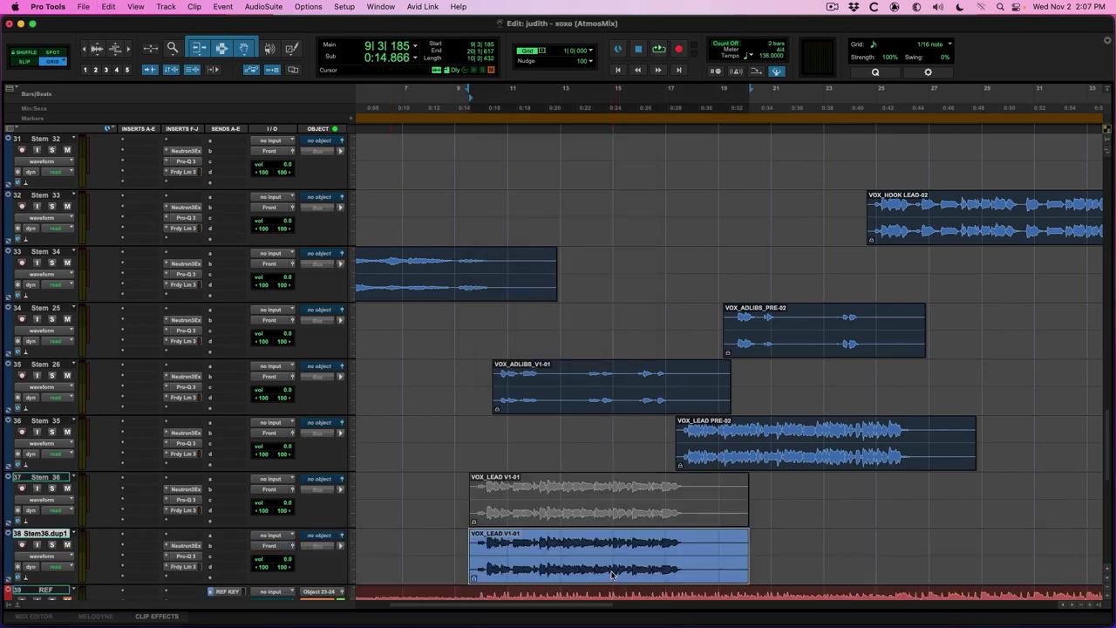
Route the Stem 36 duplicate's output to Center and audition the lead vocal from bar 8.
click(271, 546)
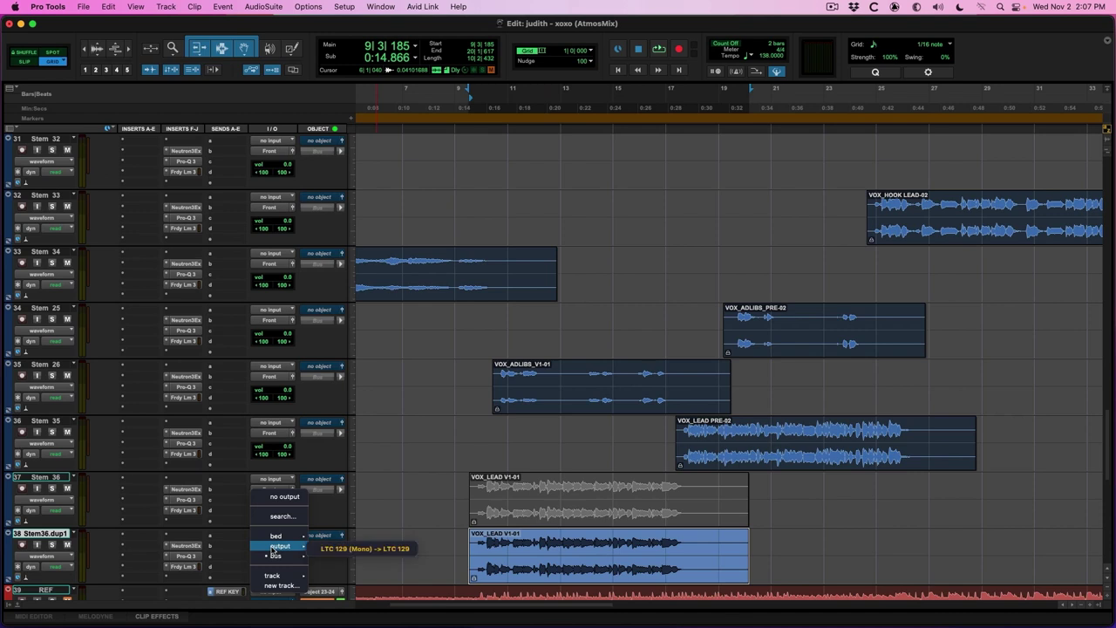
text(cent)
key(Return)
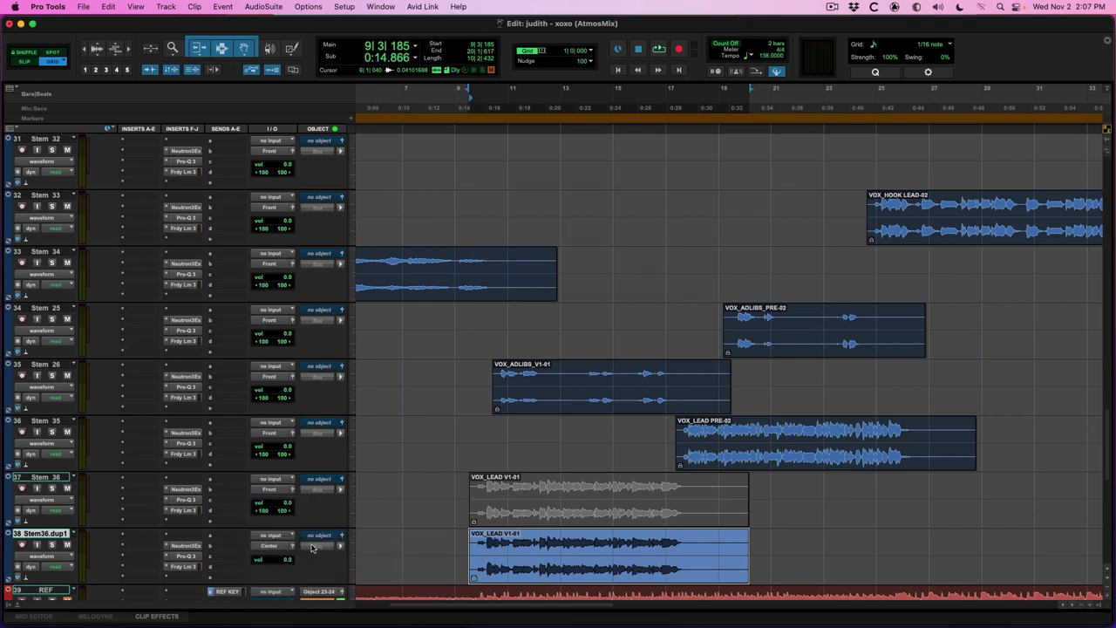
click(435, 546)
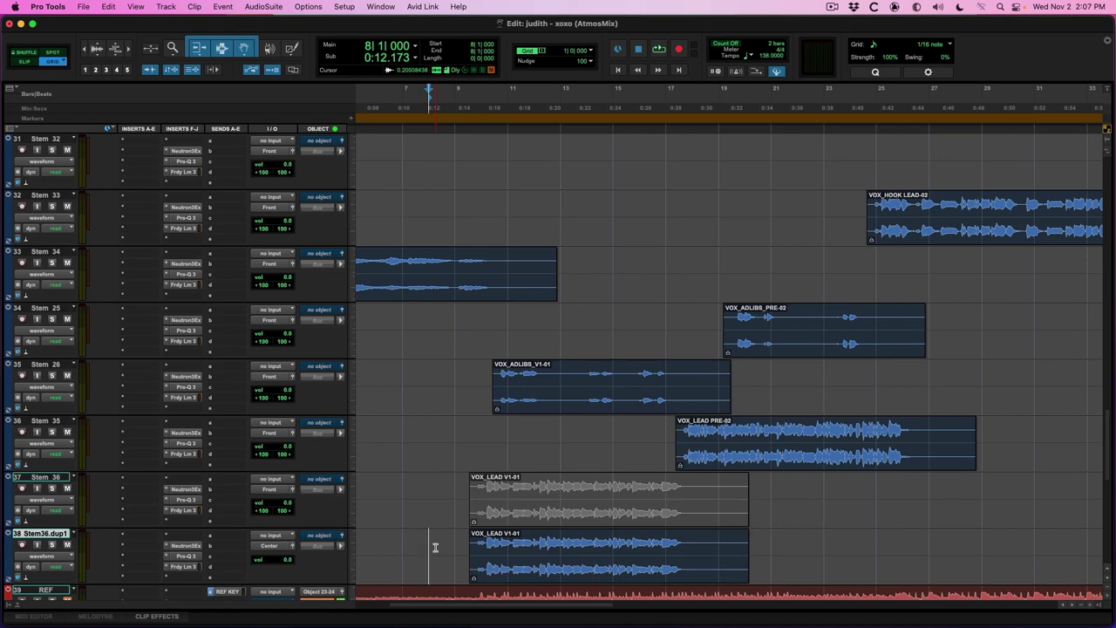
key(space)
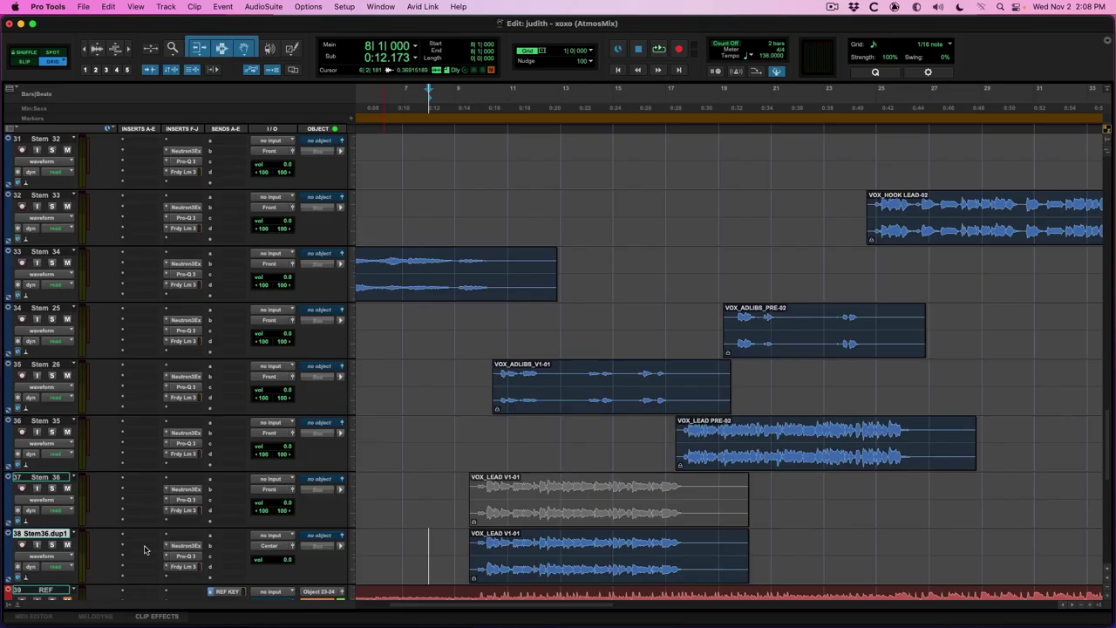
Insert SA-2 Dialog Processor and Sound Particles Air on the Stem 36 duplicate and arrange their windows side by side.
click(145, 546)
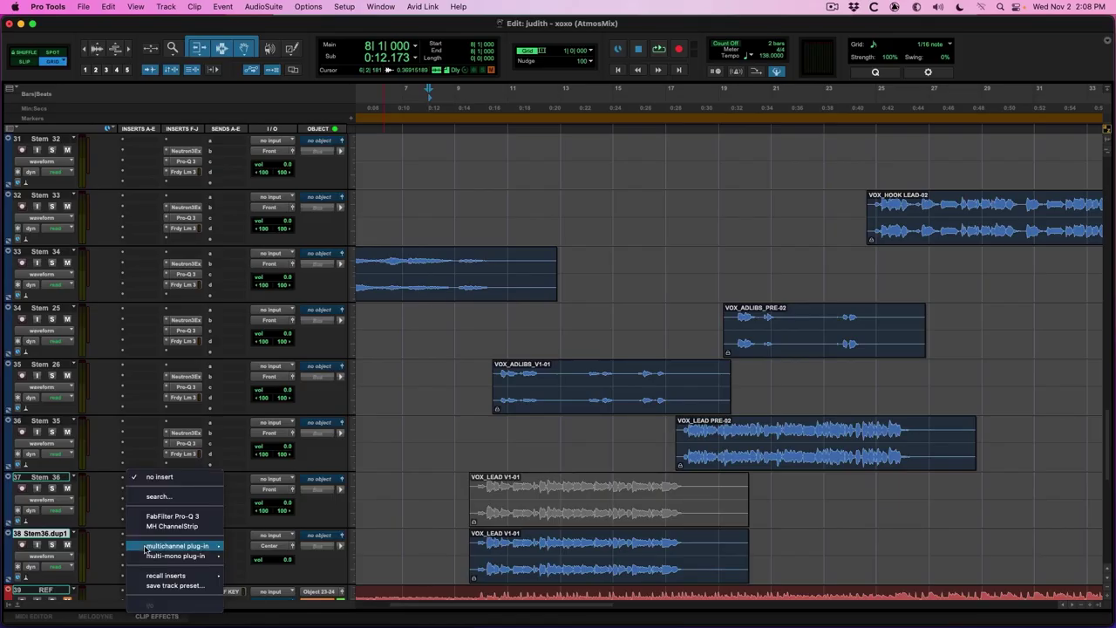
mouse_move(146, 546)
click(243, 527)
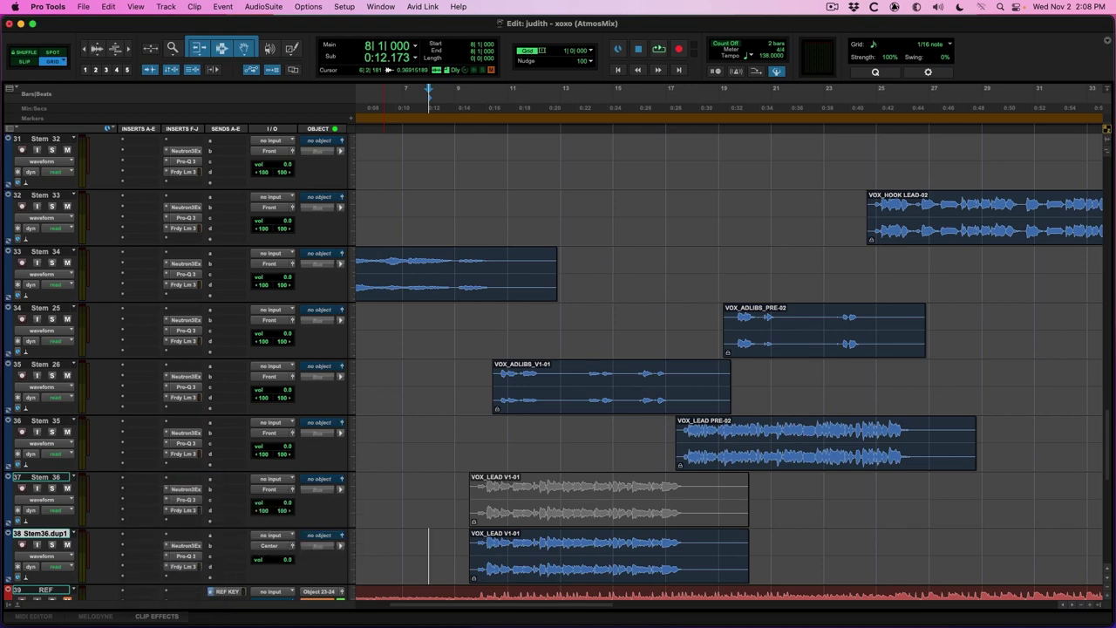
click(139, 546)
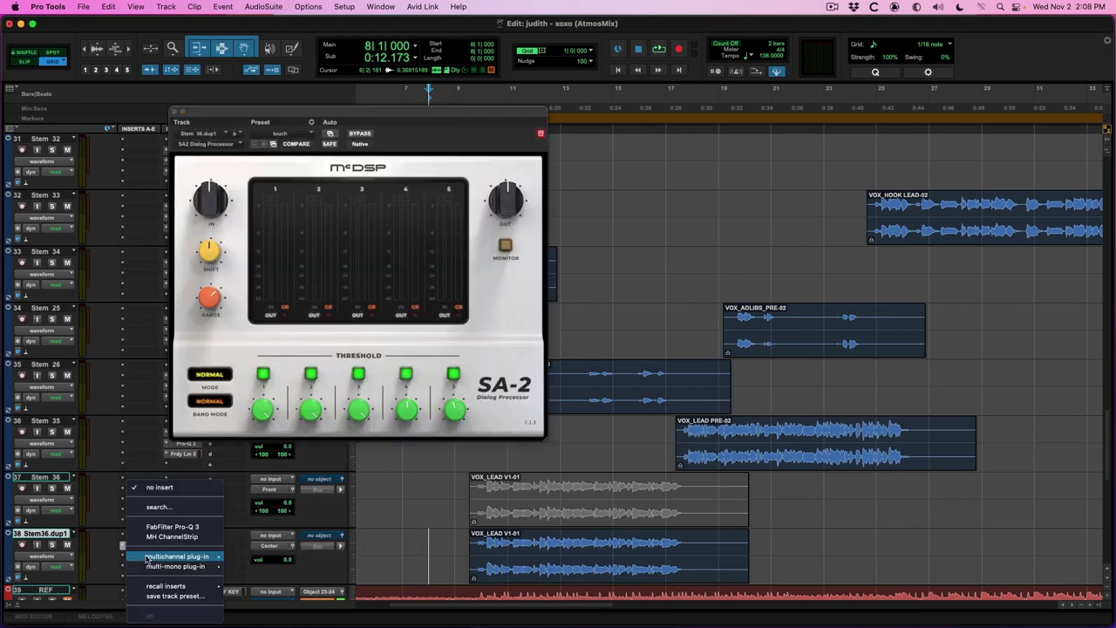
key(Escape)
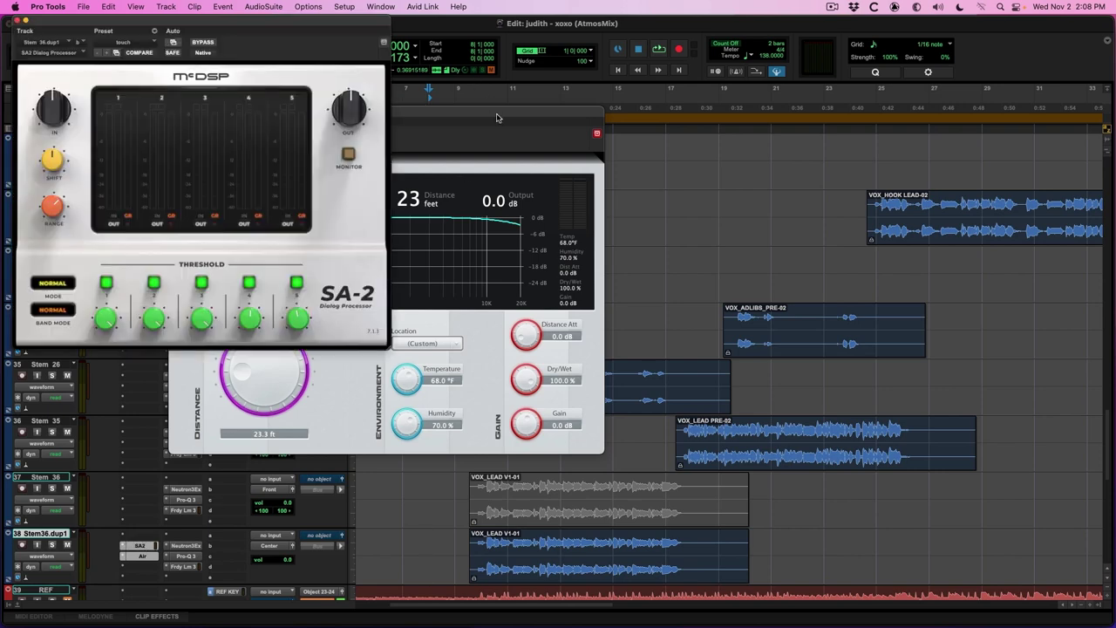
drag(498, 113, 999, 131)
drag(377, 30, 685, 122)
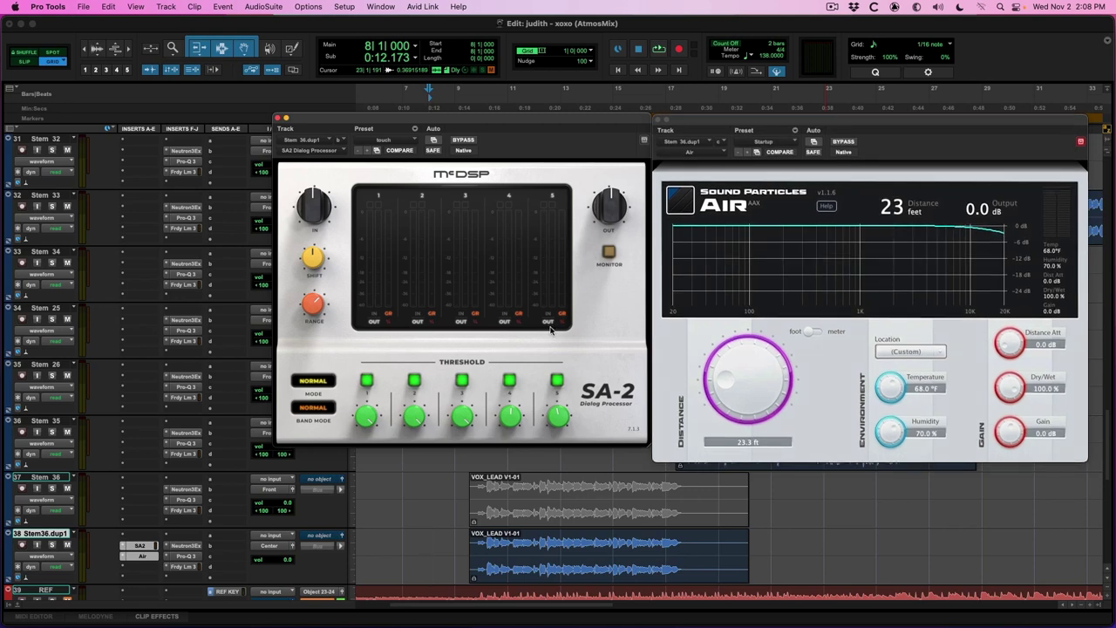
Set SA-2's band 1 threshold to -26.0 dB and adjust band 4's threshold during playback, closing the plug-in windows when done.
key(space)
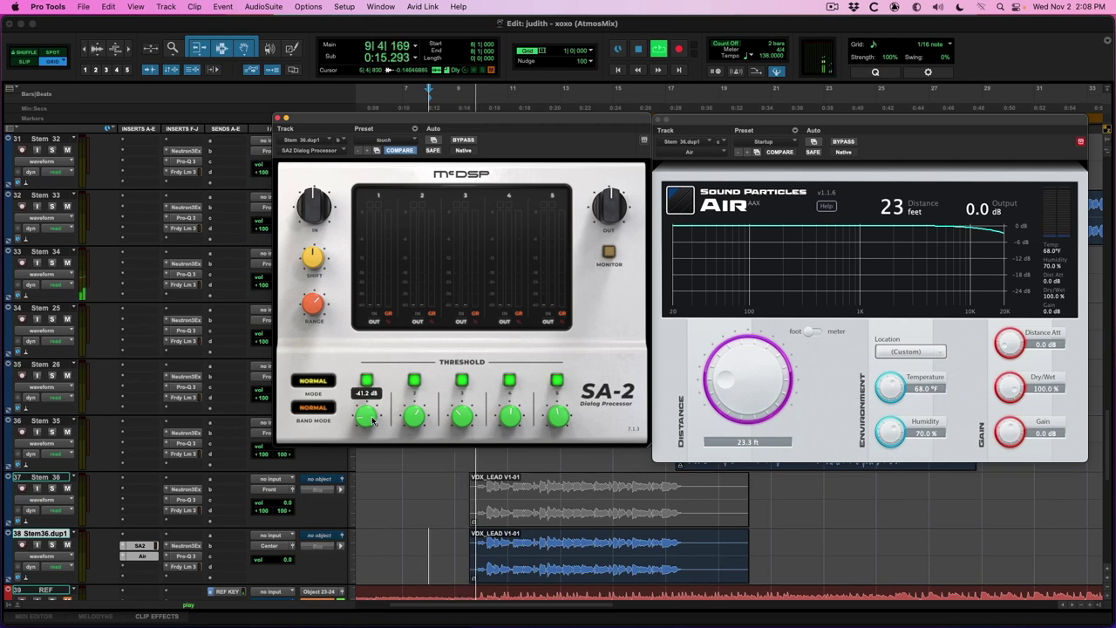
drag(372, 421, 386, 395)
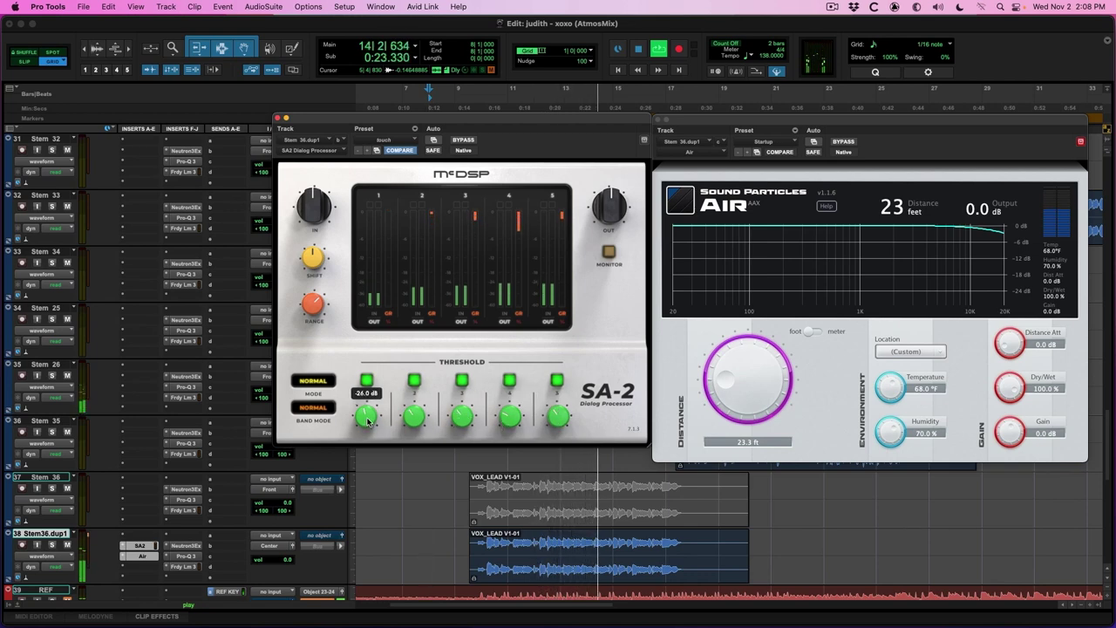
mouse_move(512, 420)
drag(512, 421, 518, 418)
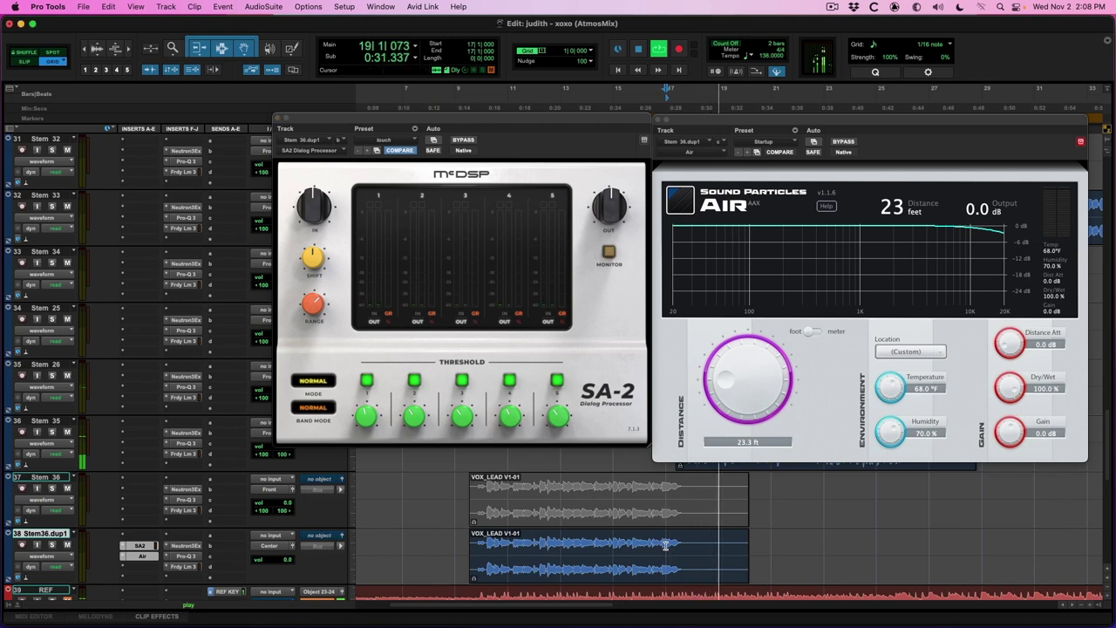
key(ctrl+alt+super+w)
key(space)
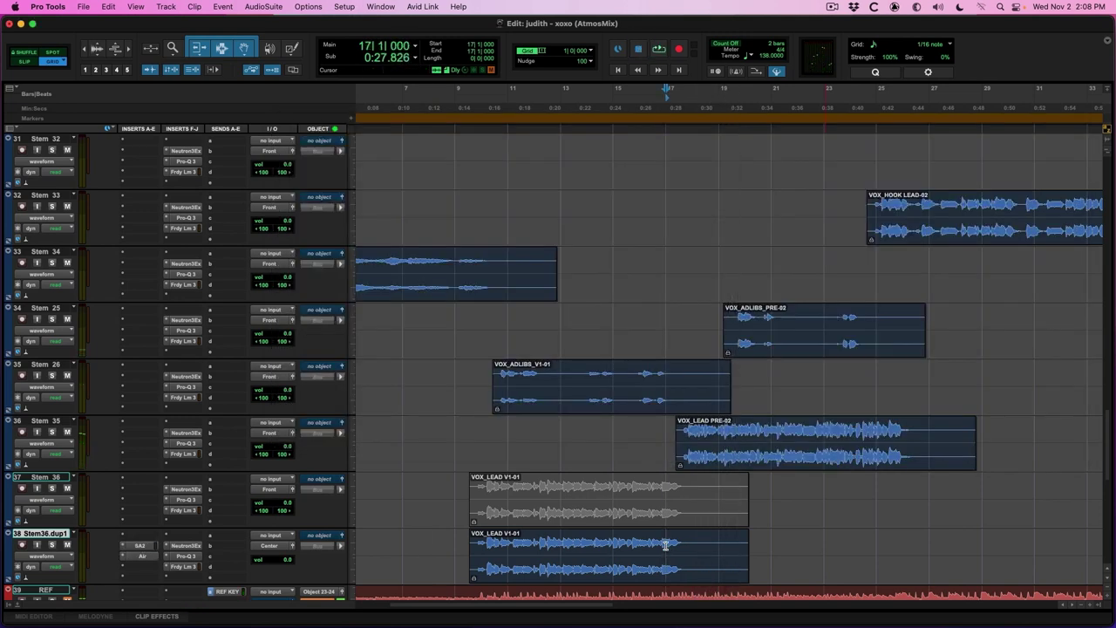
Enlarge the track waveforms and audition the soloed VOX_INTRO-01 clip on Stem 34.
click(741, 459)
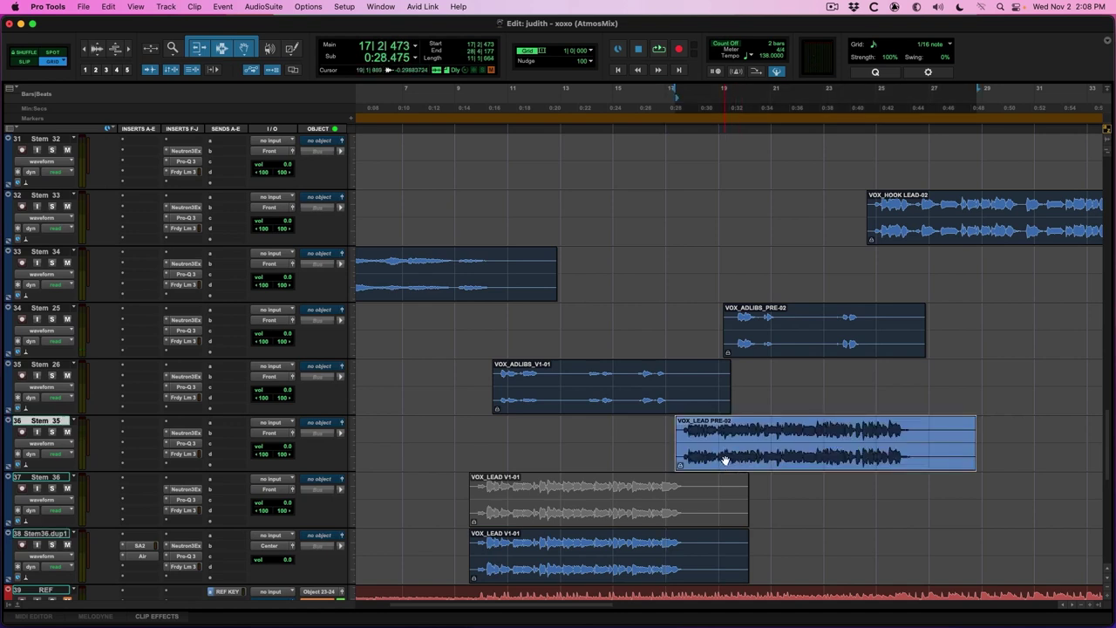
click(737, 440)
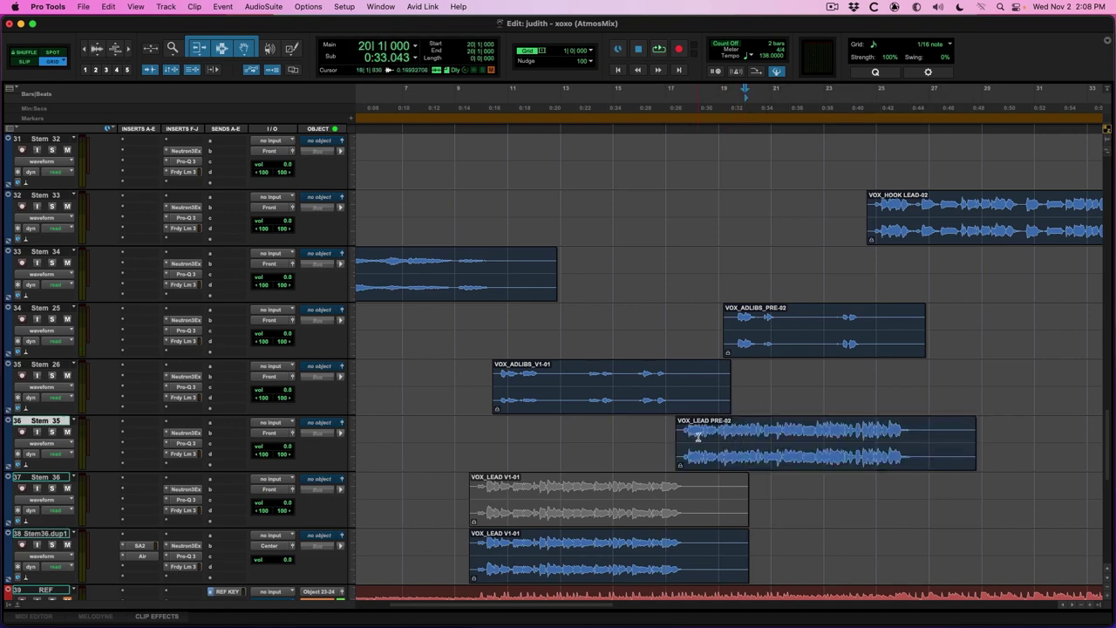
scroll(697, 436, left, 3)
click(508, 286)
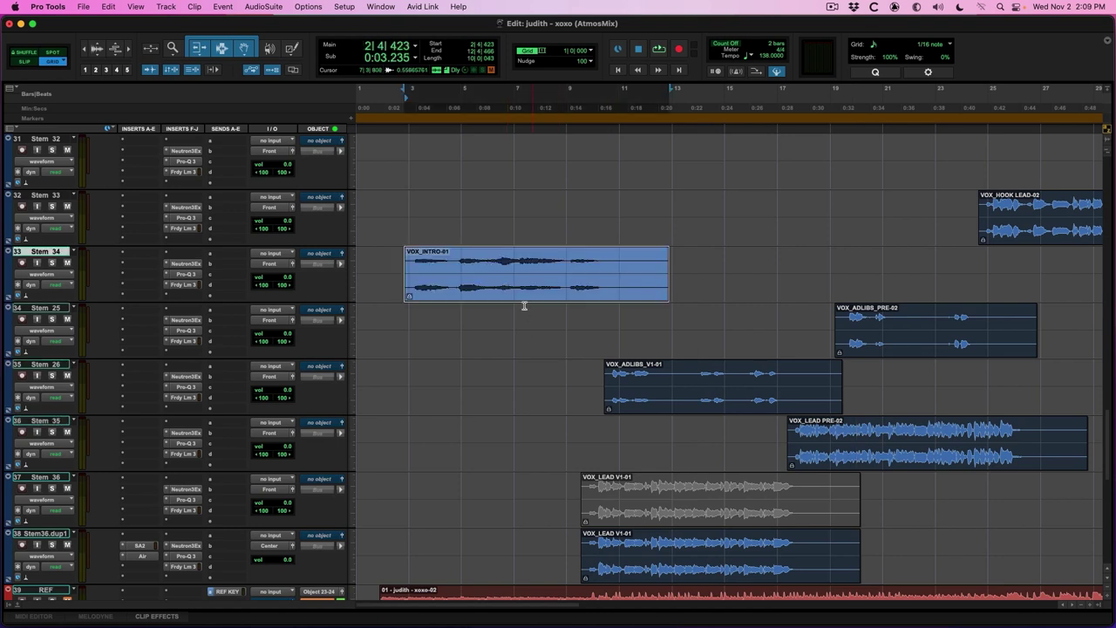
key(super+alt+bracketright)
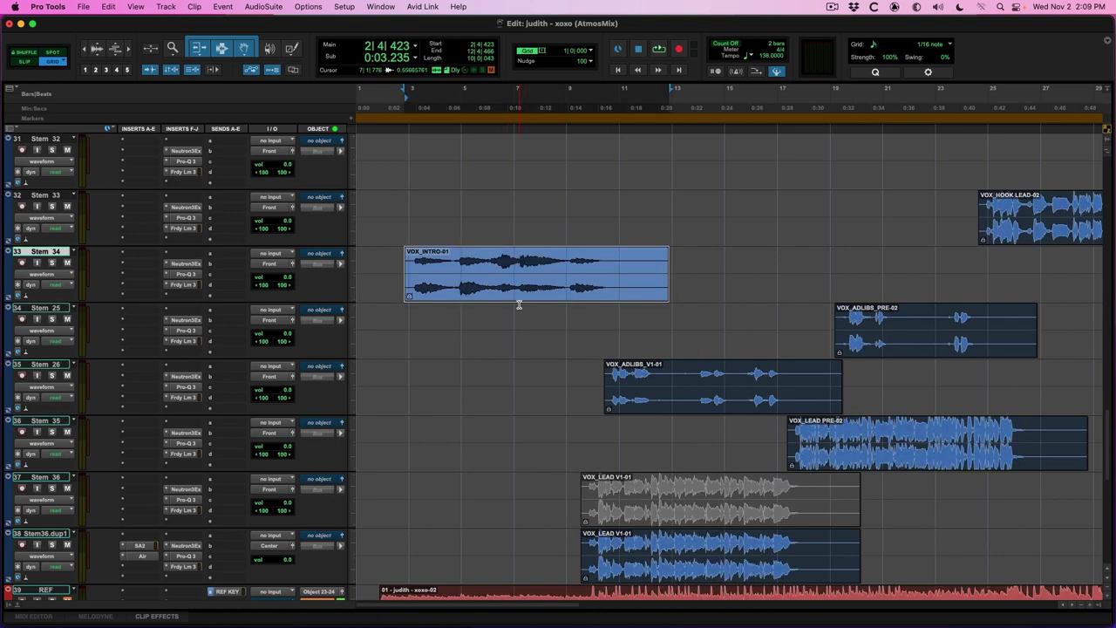
key(space)
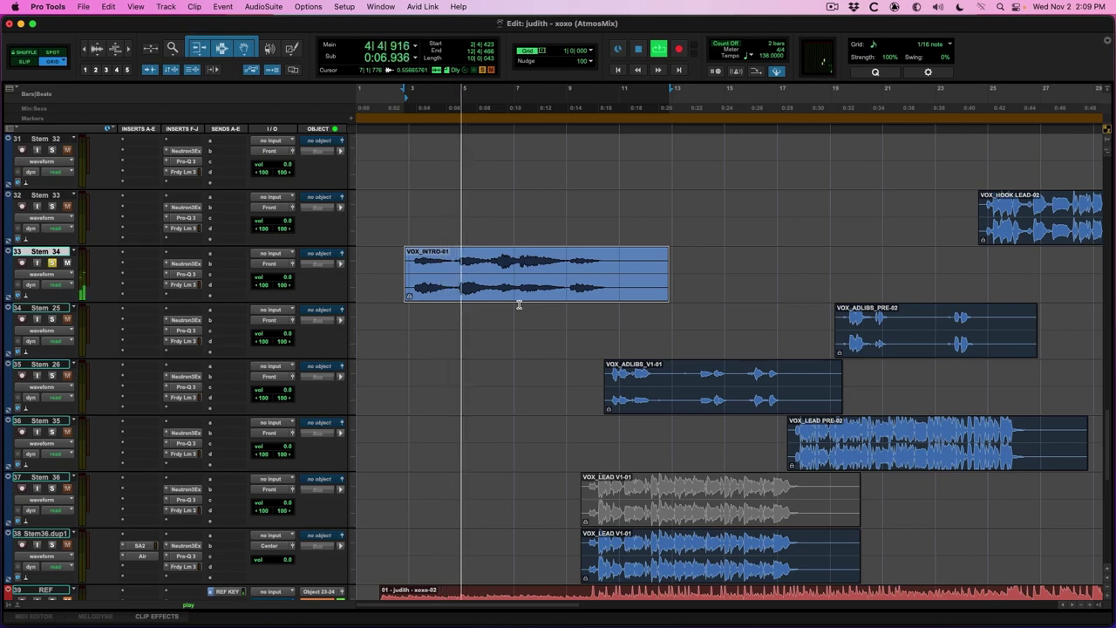
Inspect the Rear DLY send on Stem 15 during playback, closing its window and stopping playback back at Stem 34.
scroll(519, 305, up, 15)
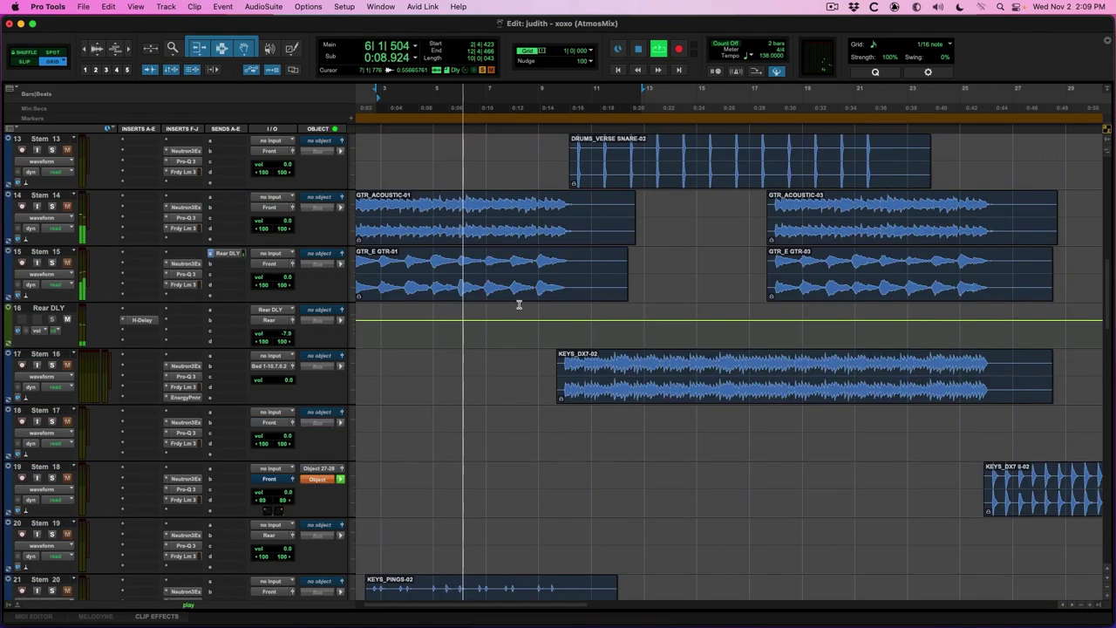
click(228, 253)
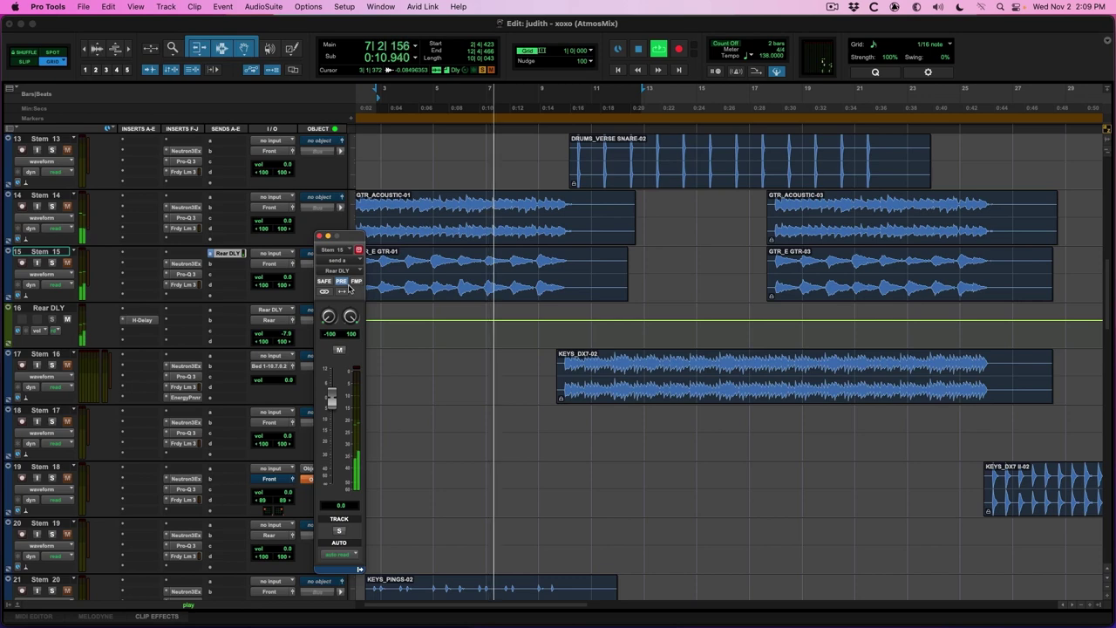
click(319, 236)
scroll(491, 310, down, 10)
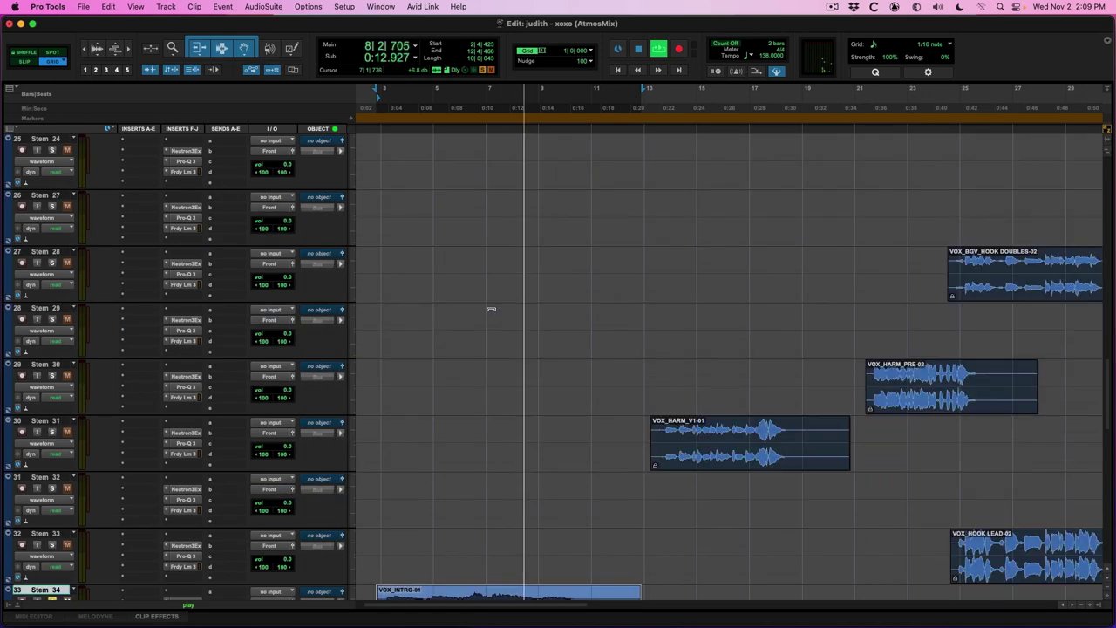
scroll(491, 310, left, 1)
scroll(491, 309, down, 5)
key(space)
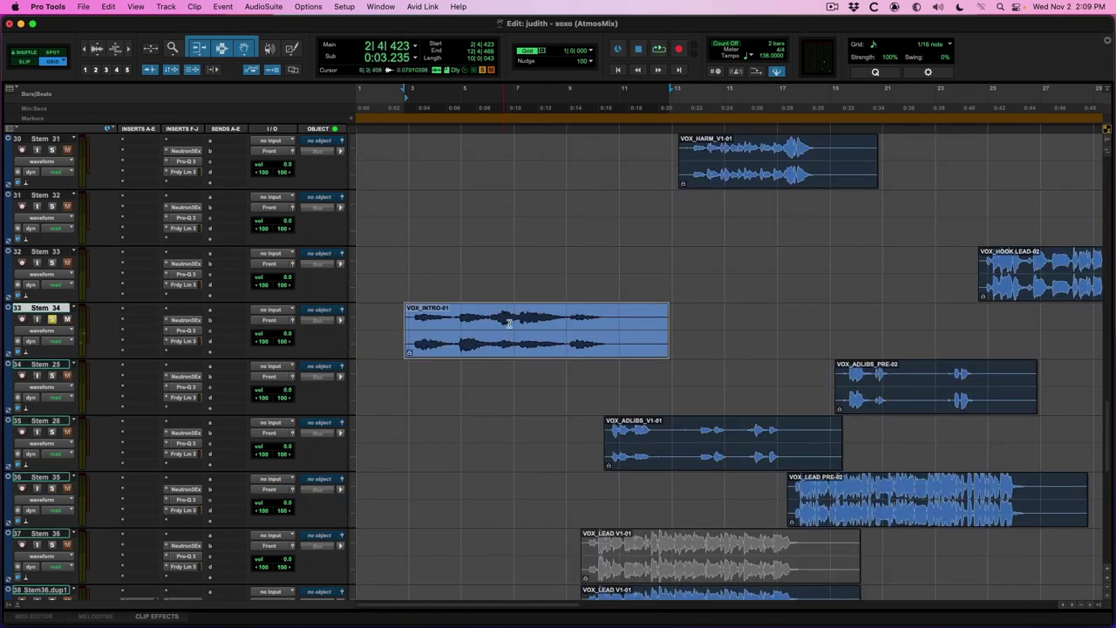
Insert EnergyPanner (stereo/7.0.2) on Stem 34 and route the track's output to Bed 1-10.7.0.2.
click(510, 339)
click(511, 348)
click(191, 353)
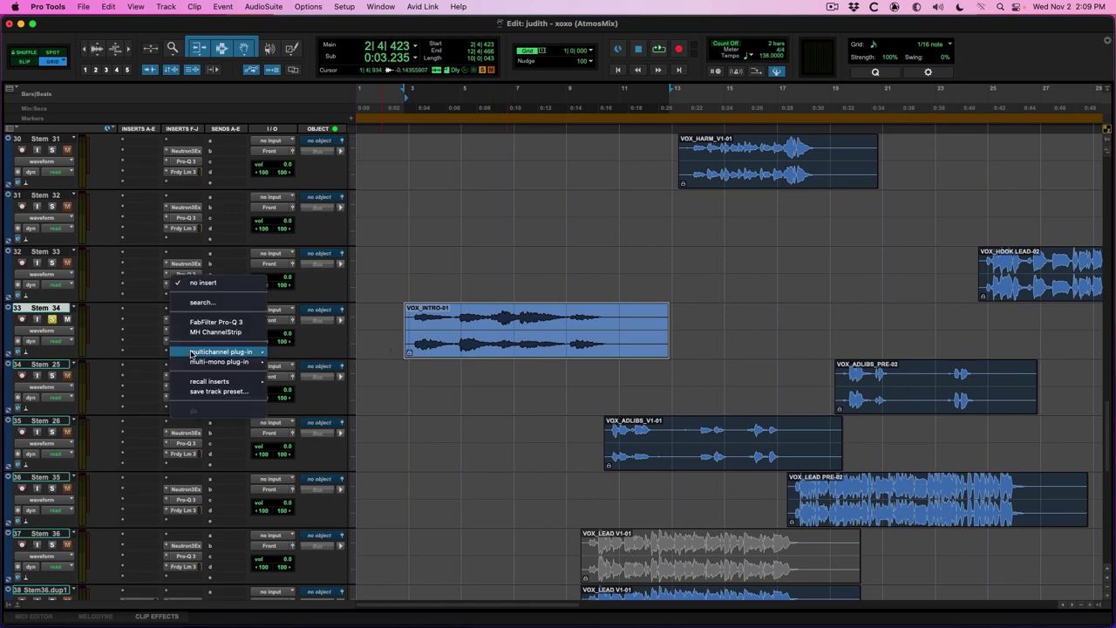
text(energy)
key(Down)
key(Down)
key(Down)
key(Down)
key(Down)
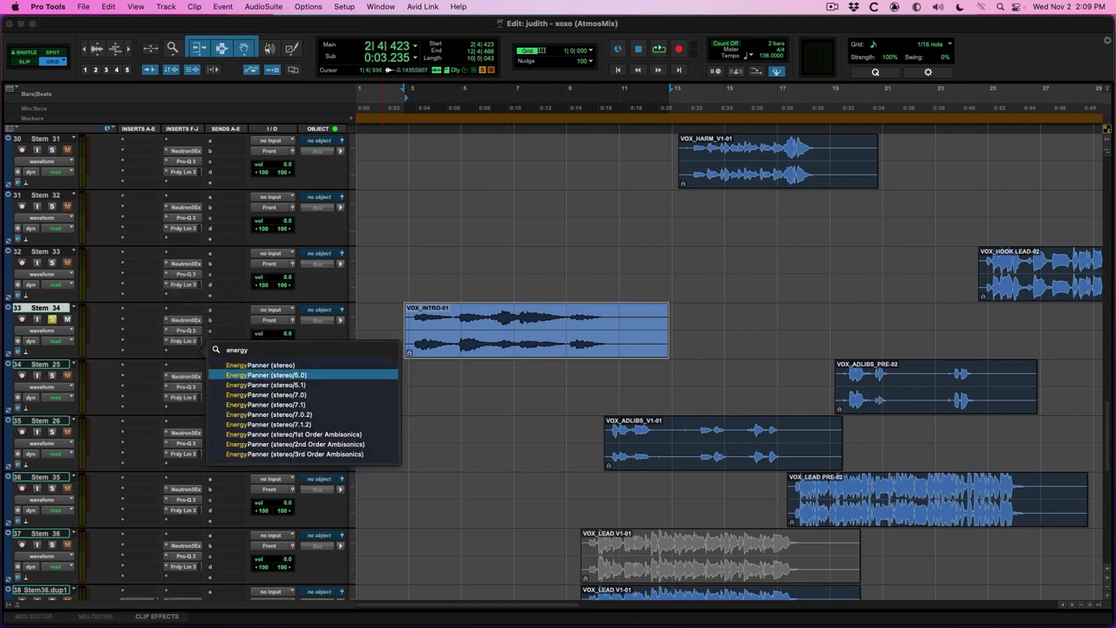
key(Return)
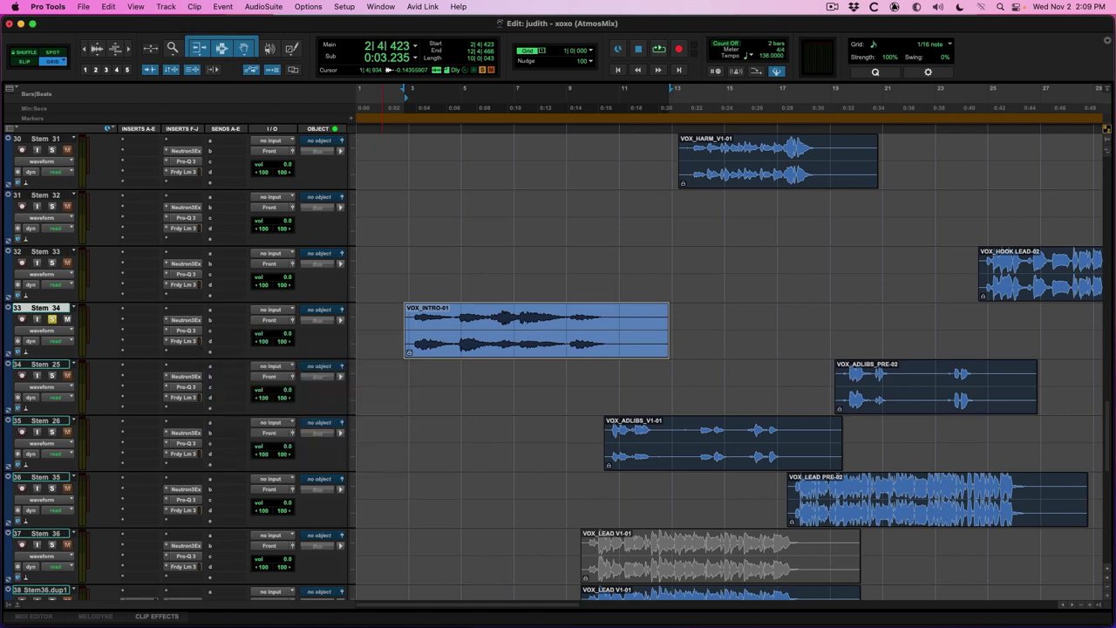
click(276, 324)
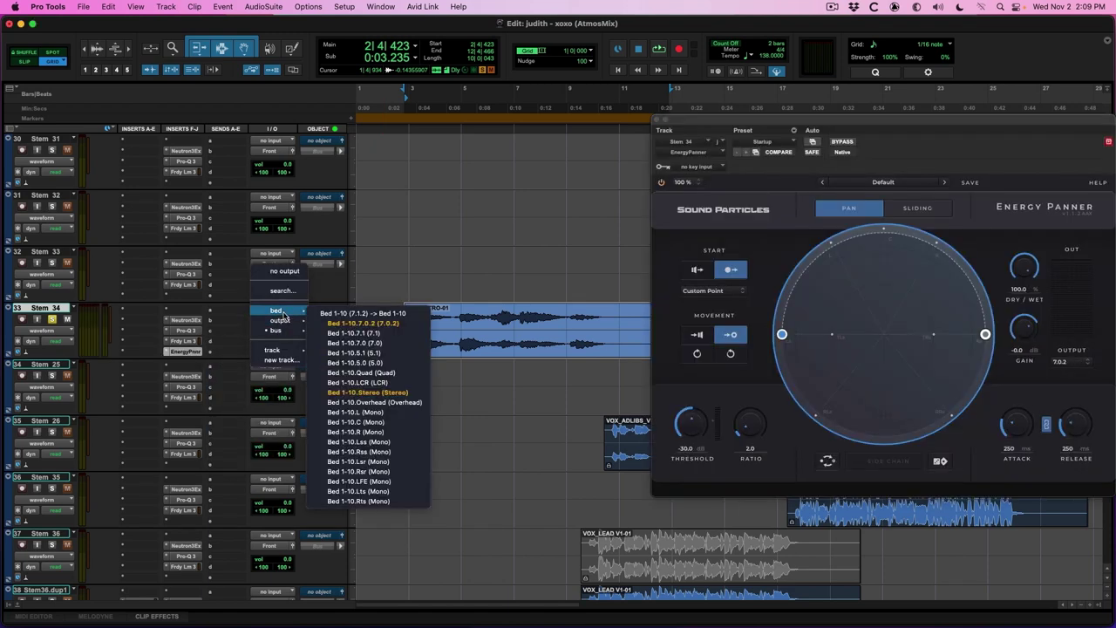
click(329, 325)
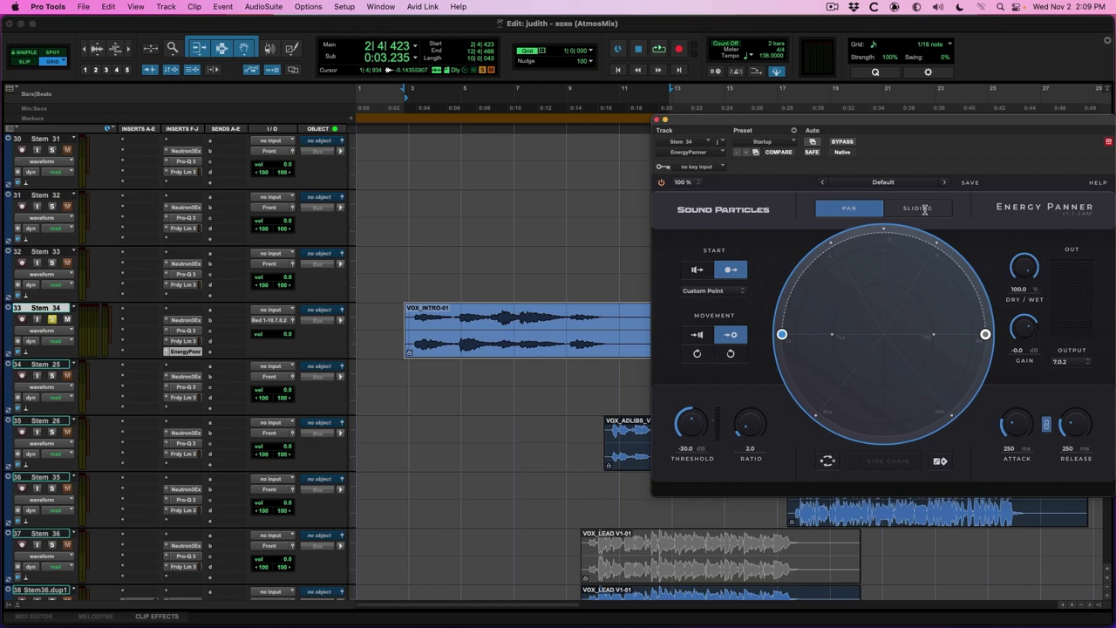
Switch Stem 34's Energy Panner to Sliding mode and move its start and end handles inward, starting playback to hear the movement.
click(925, 214)
drag(788, 335, 836, 335)
drag(987, 336, 946, 351)
key(space)
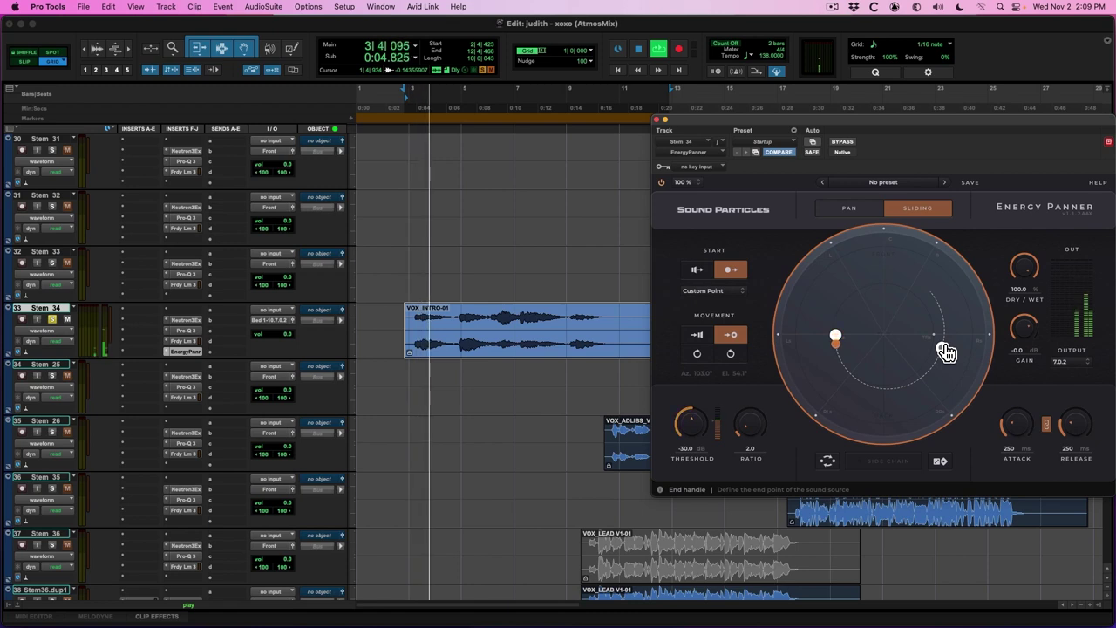
Set Energy Panner's threshold to -40.8 dB and ratio to 2.6, auditioning the intro vocal from bar 3.
drag(691, 422, 752, 427)
scroll(751, 427, up, 4)
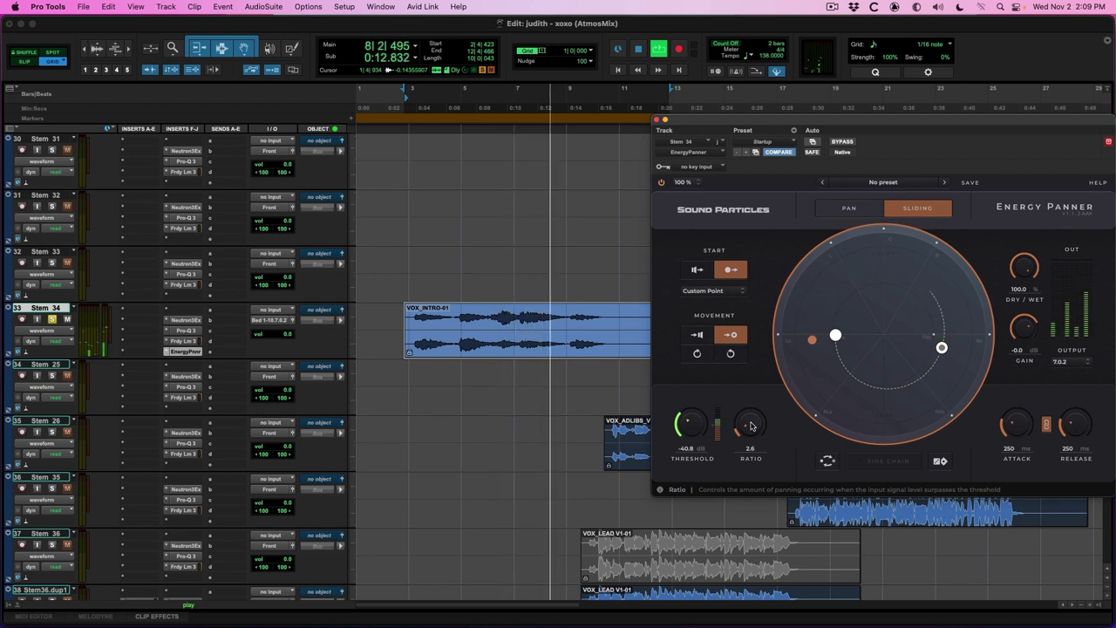
key(space)
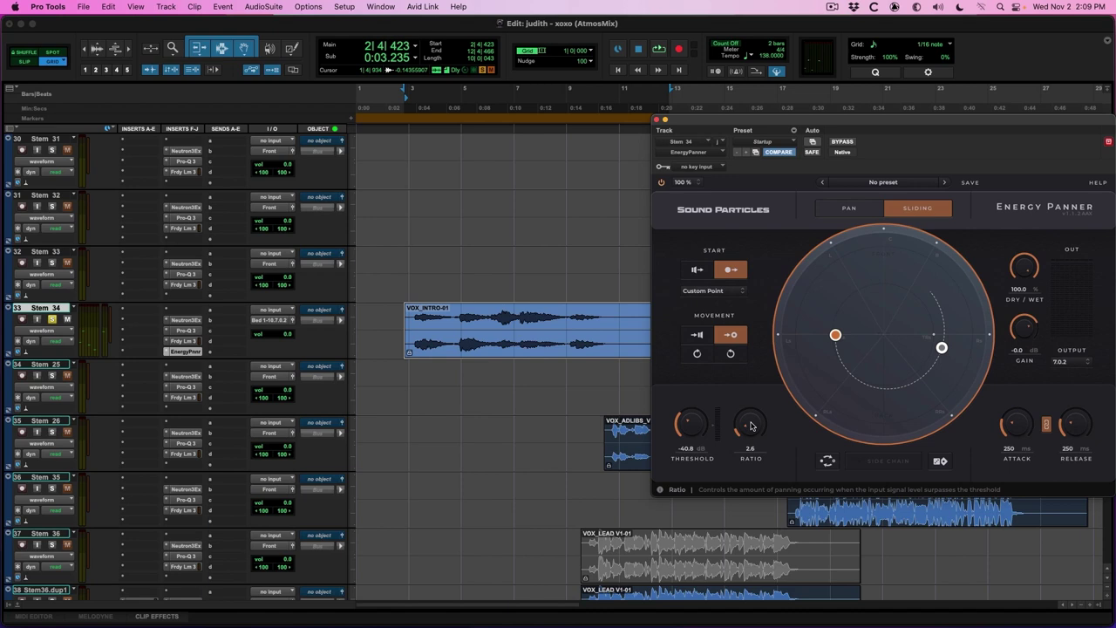
click(402, 324)
key(space)
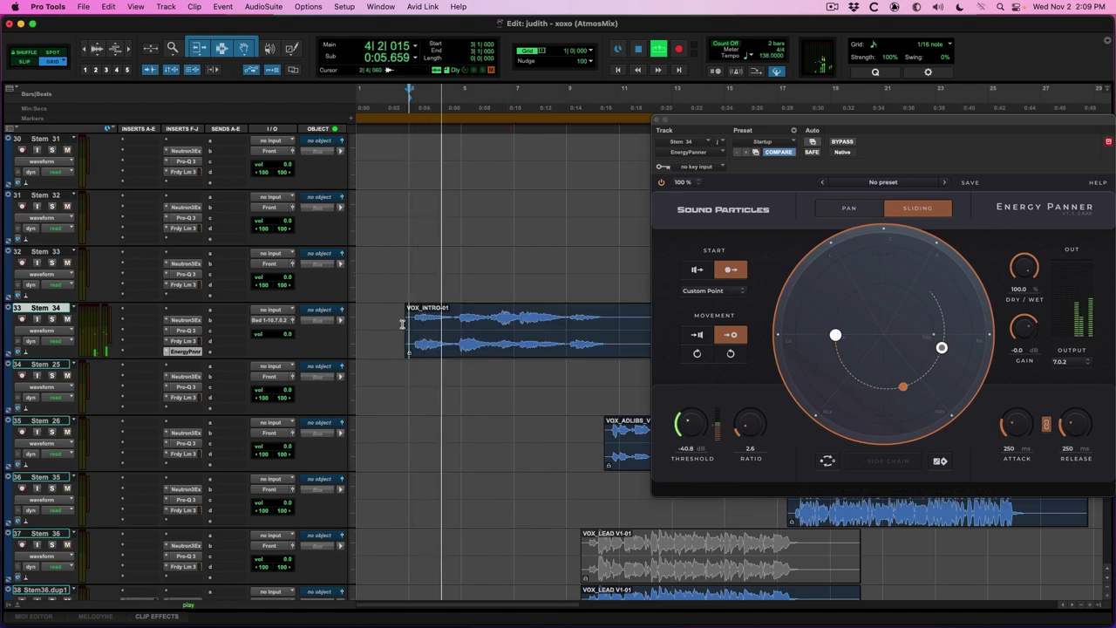
key(space)
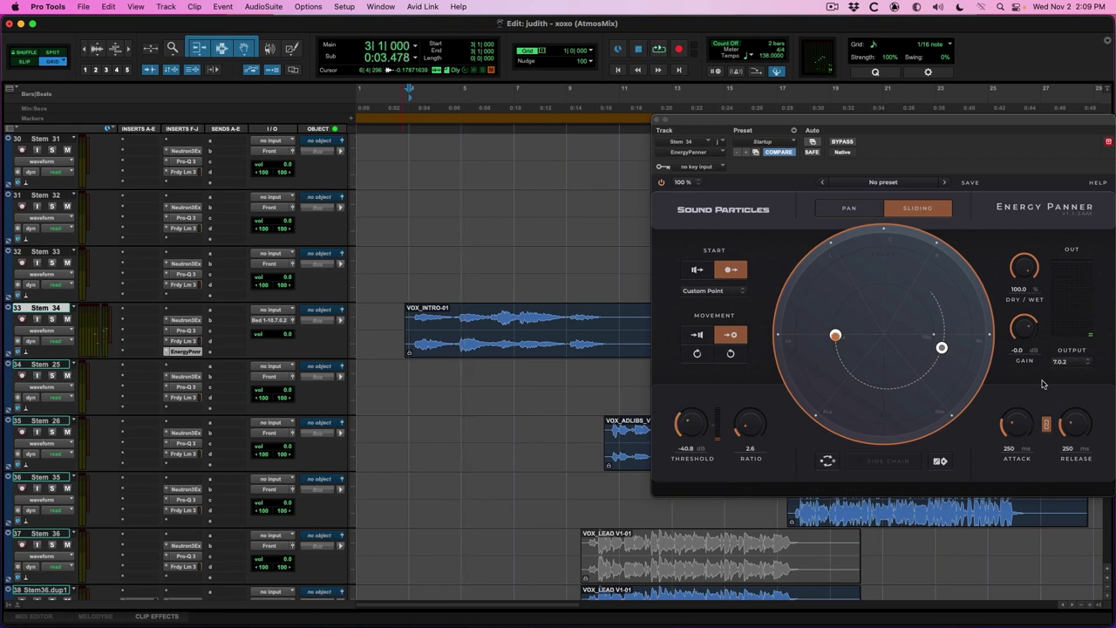
Move the Energy Panner window clear, set its linked attack and release to 1790 ms, and audition the intro vocal.
drag(942, 119, 919, 72)
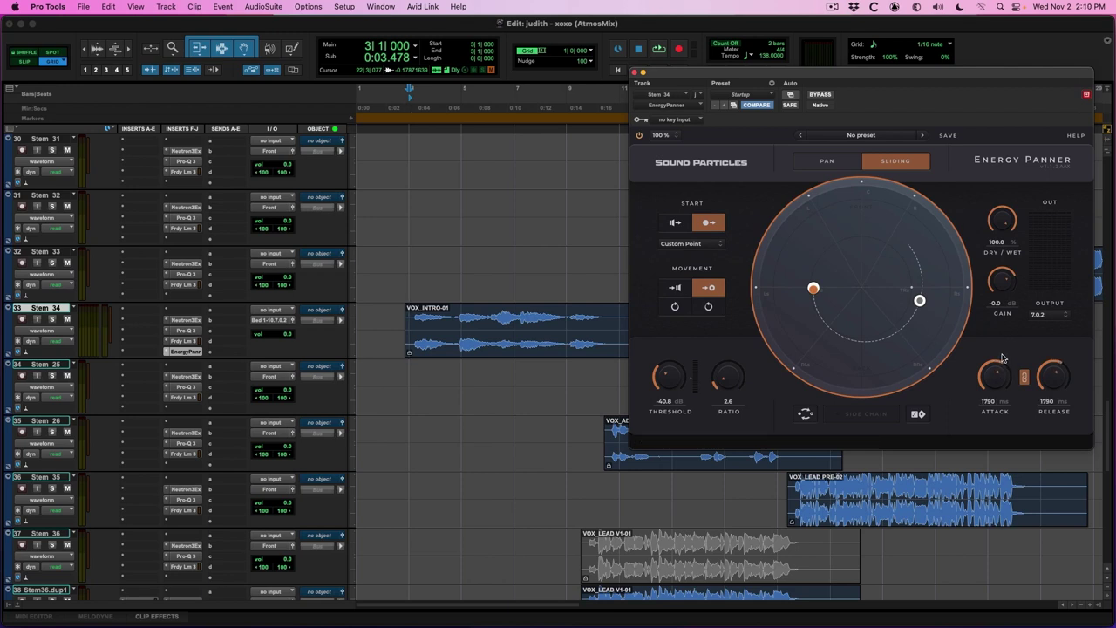
key(space)
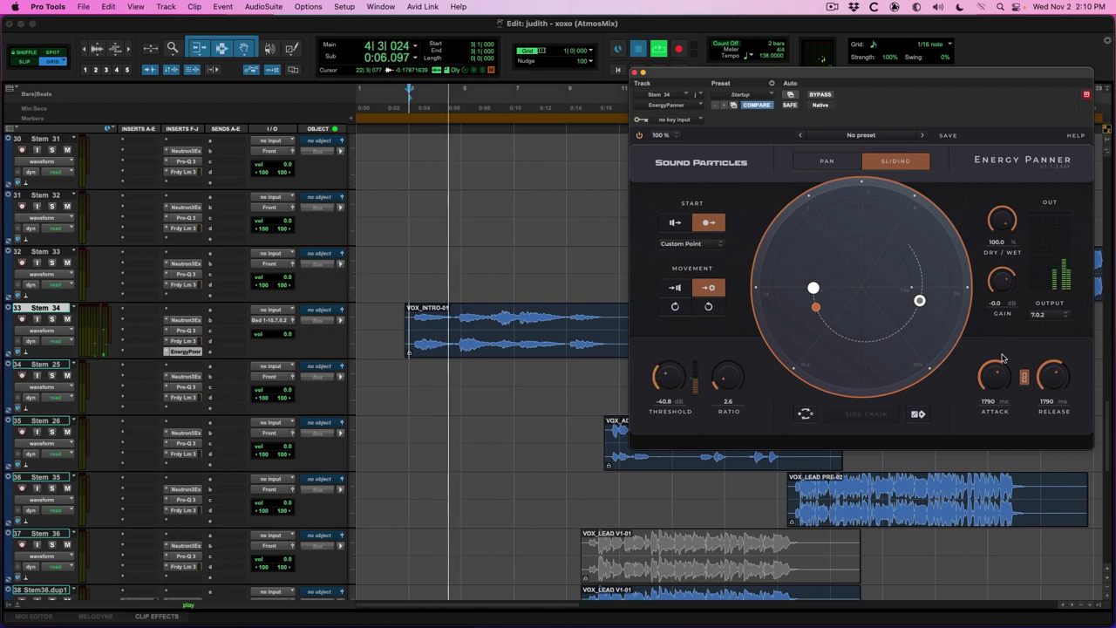
key(space)
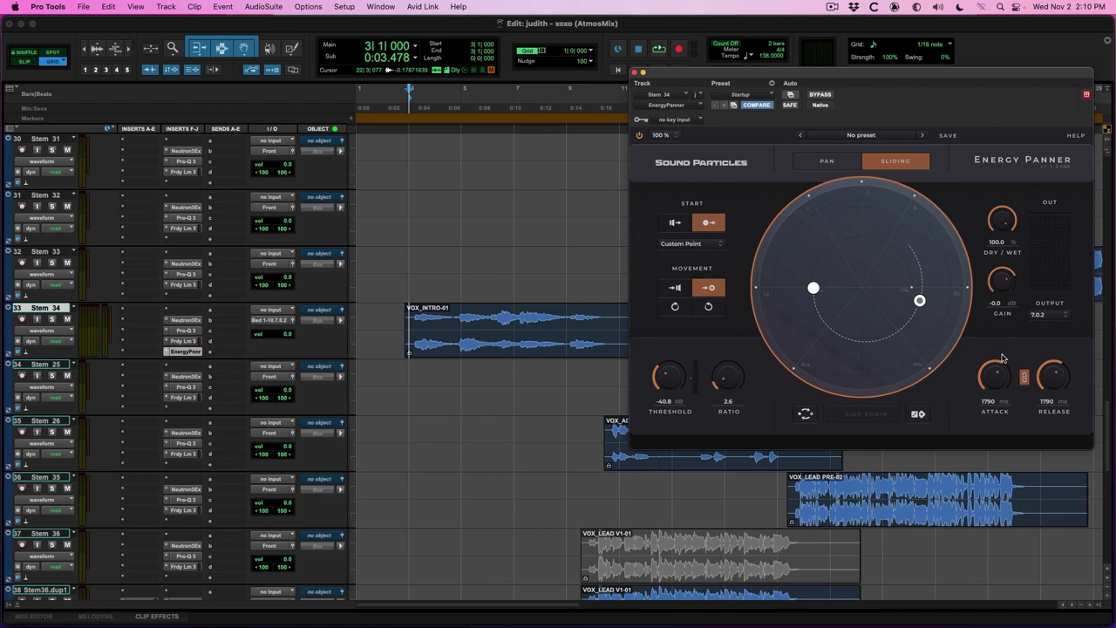
Play the full mix from bar 3 and check the bed and object activity in the Dolby Atmos Renderer, returning to Pro Tools.
key(space)
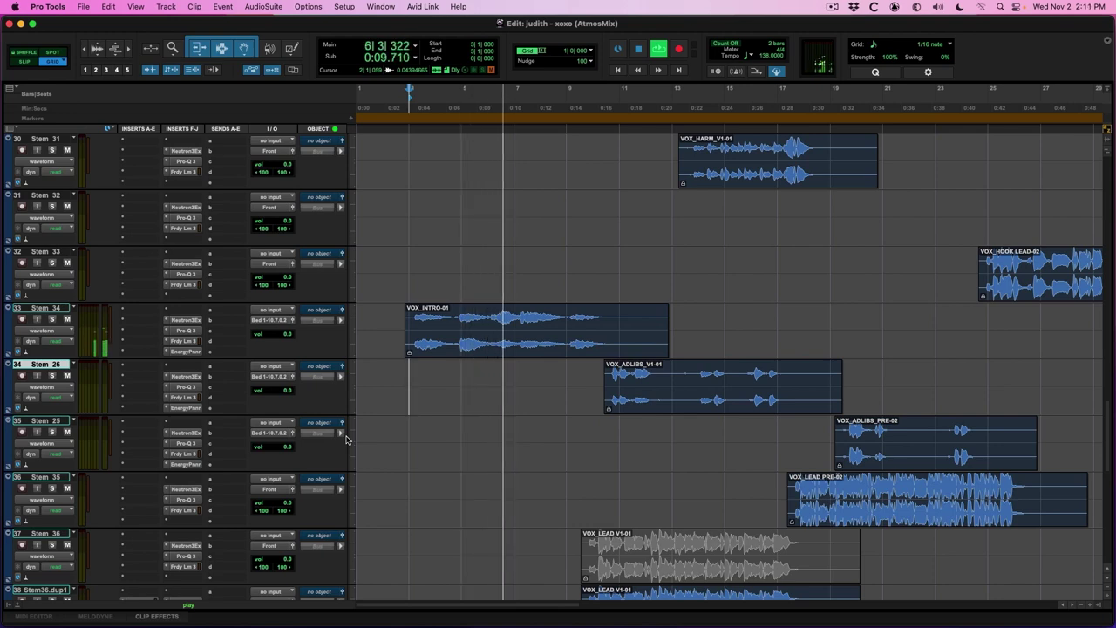
key(super+Tab)
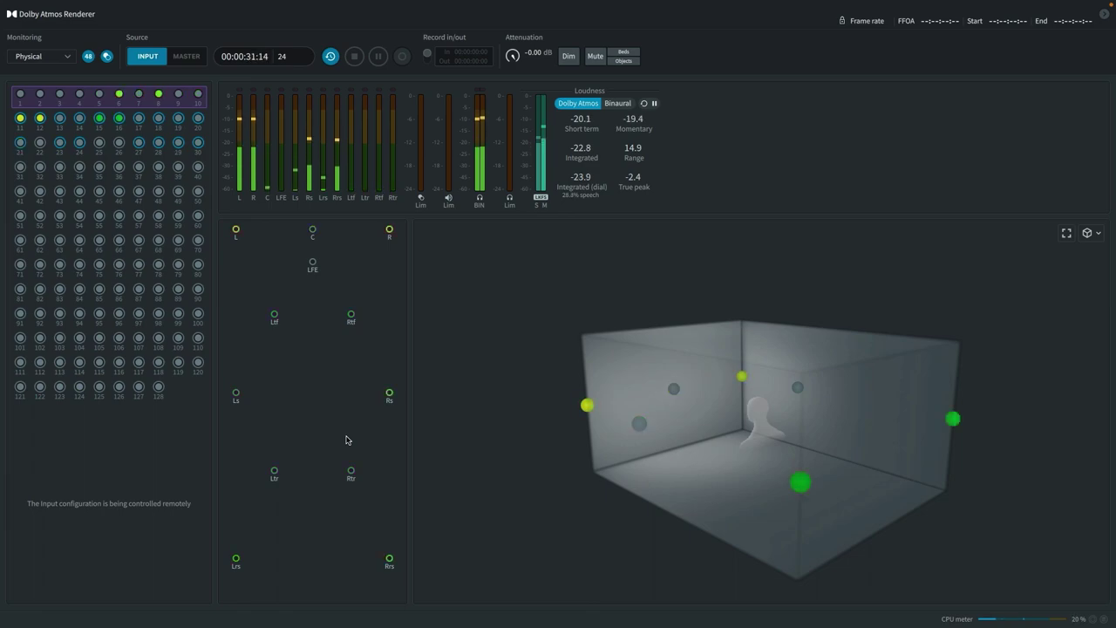
key(ctrl+Left)
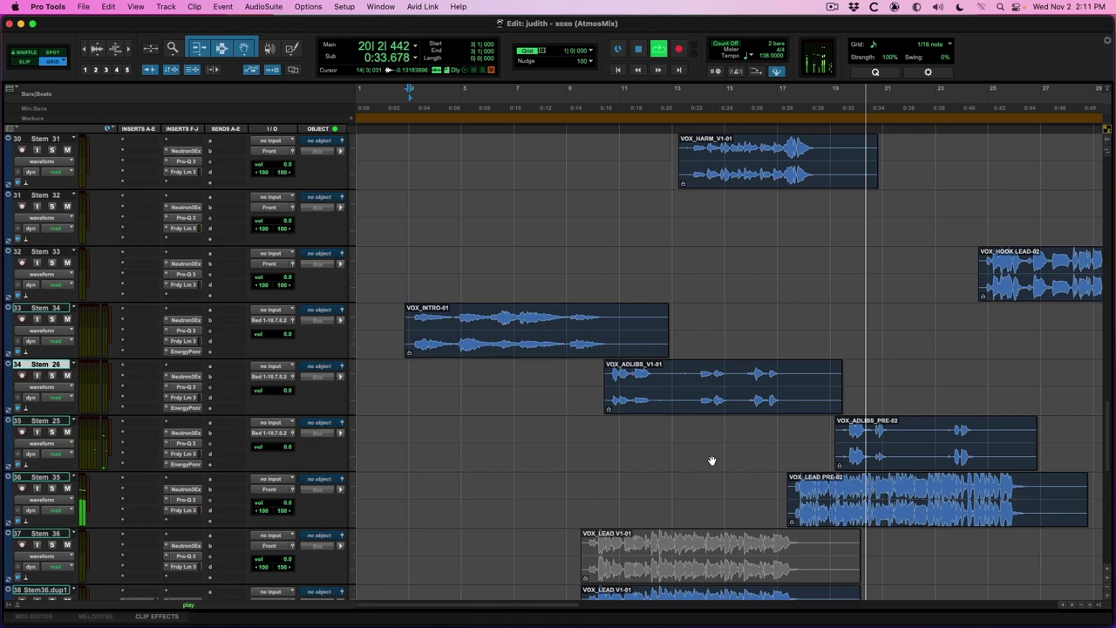
Find the VFX_HOOK DELAY II clips on Stem 23 and route that track's output to Rear during playback.
scroll(712, 461, right, 10)
scroll(710, 458, down, 1)
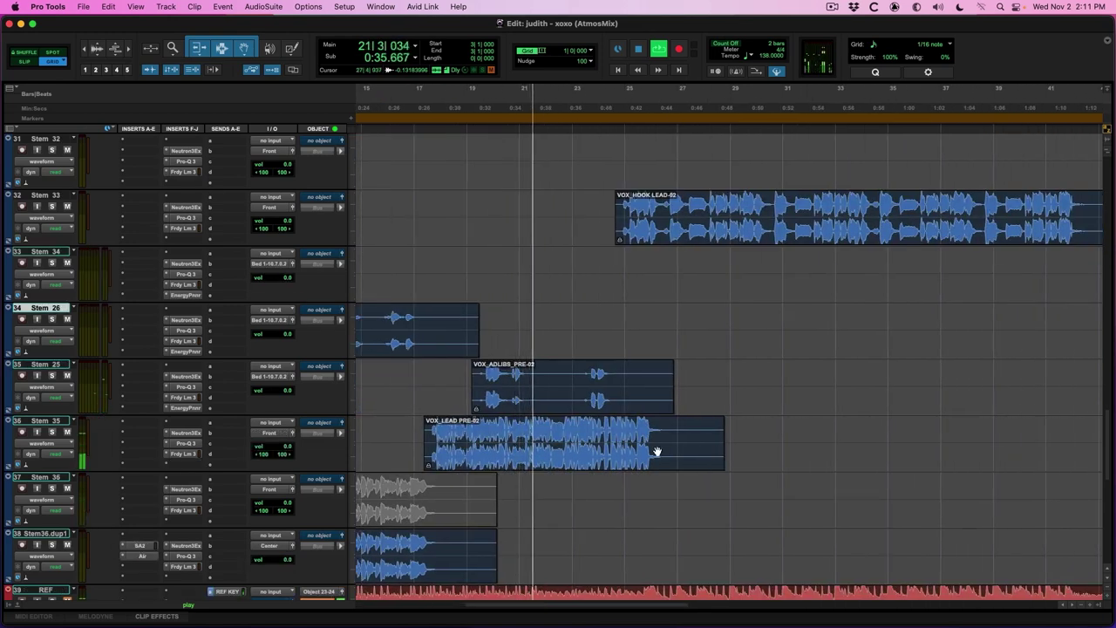
scroll(654, 451, up, 10)
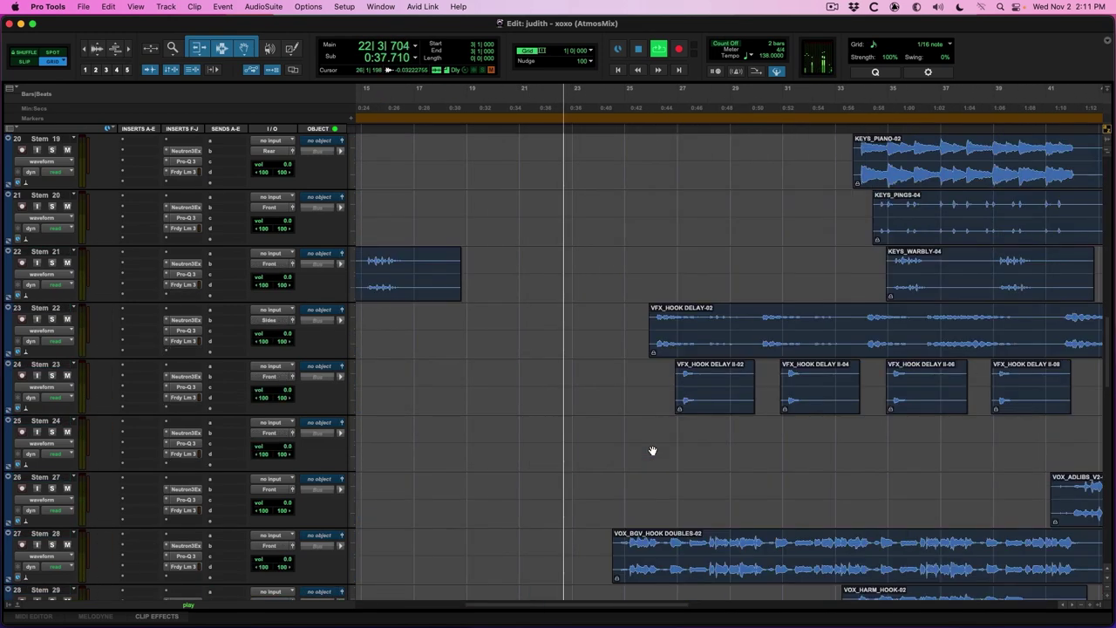
scroll(652, 451, down, 4)
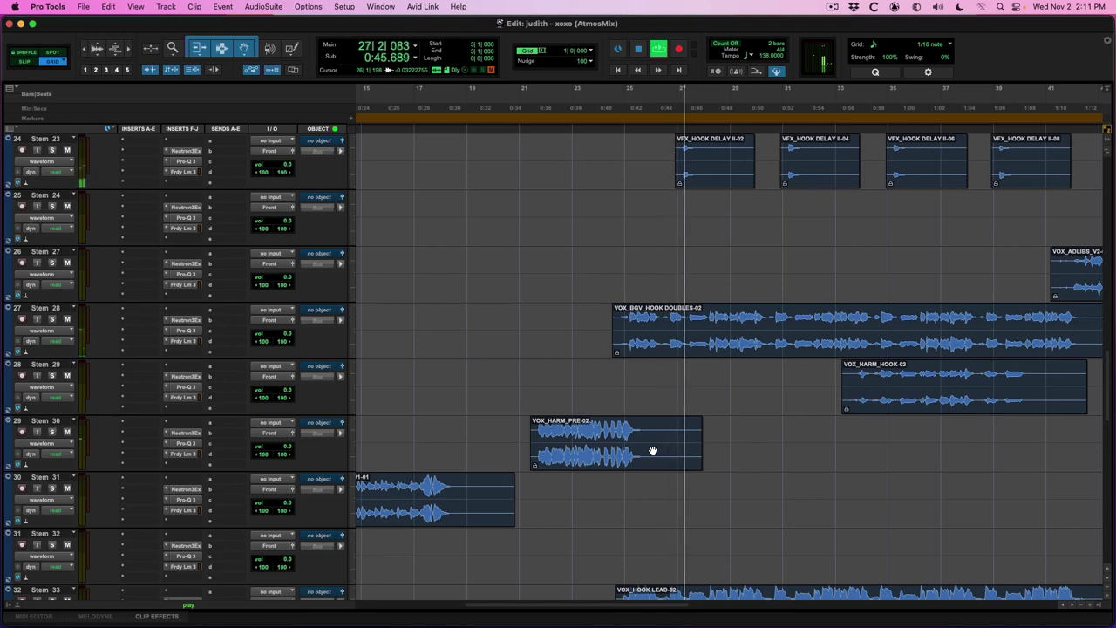
scroll(653, 450, right, 5)
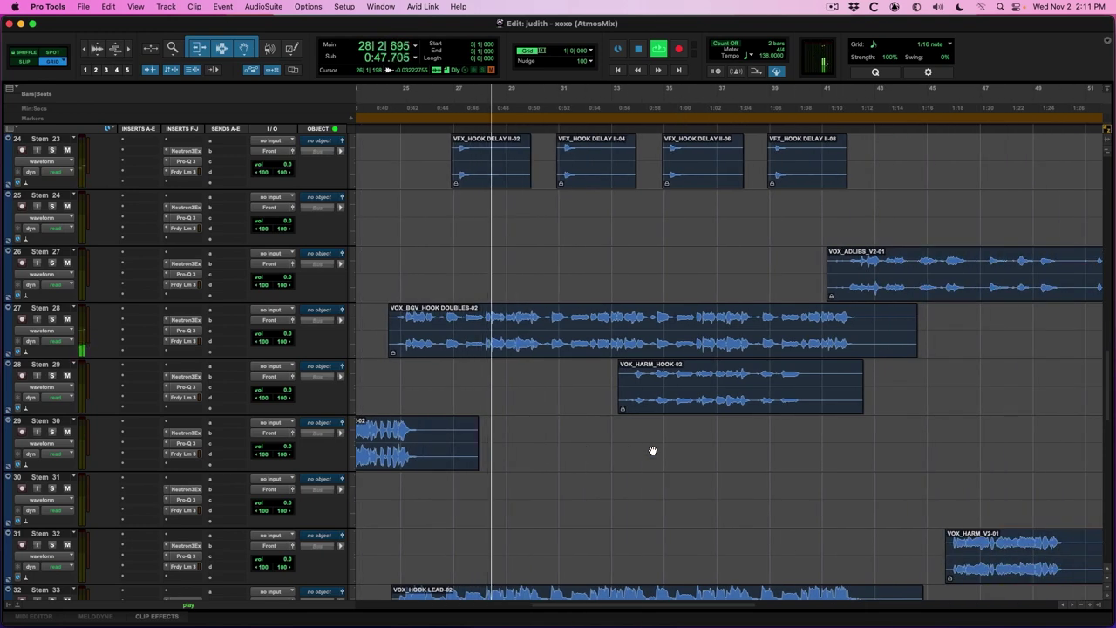
scroll(653, 450, up, 5)
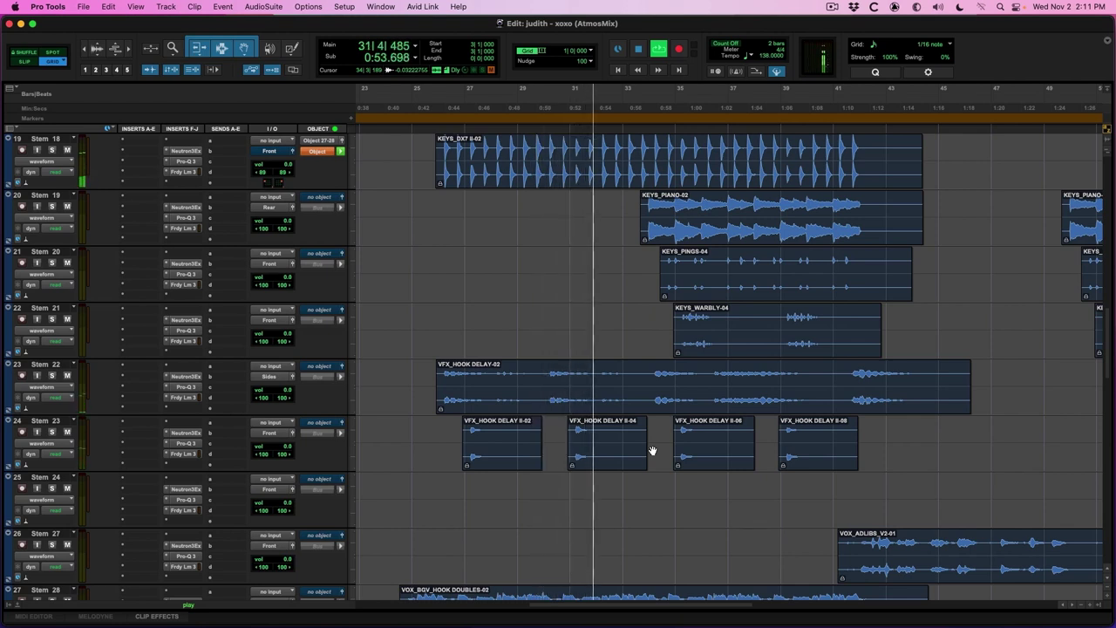
click(272, 433)
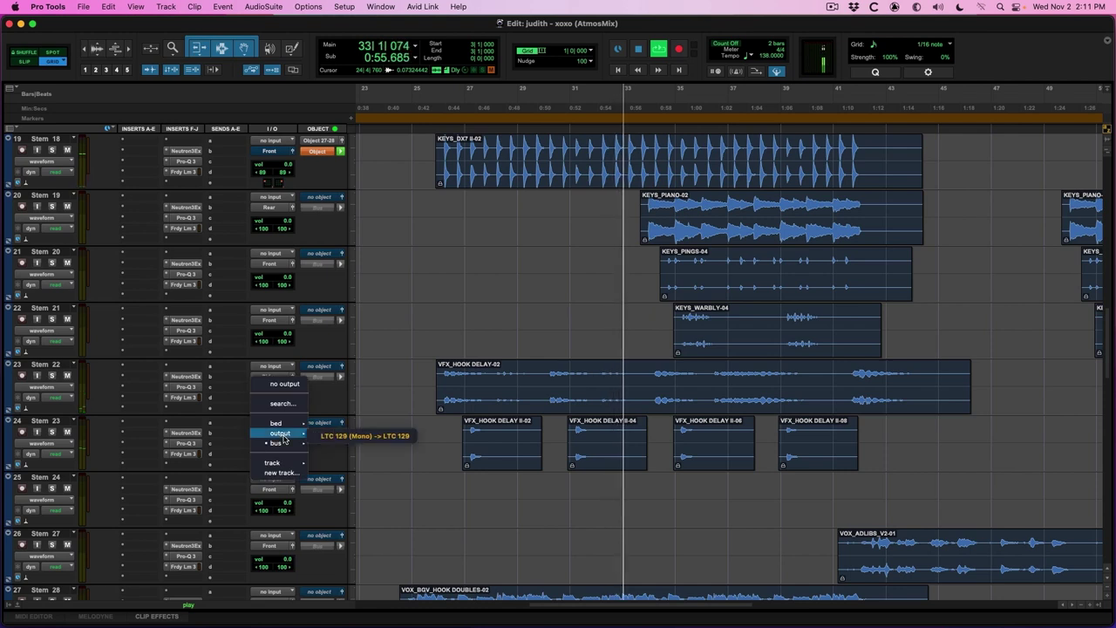
click(293, 433)
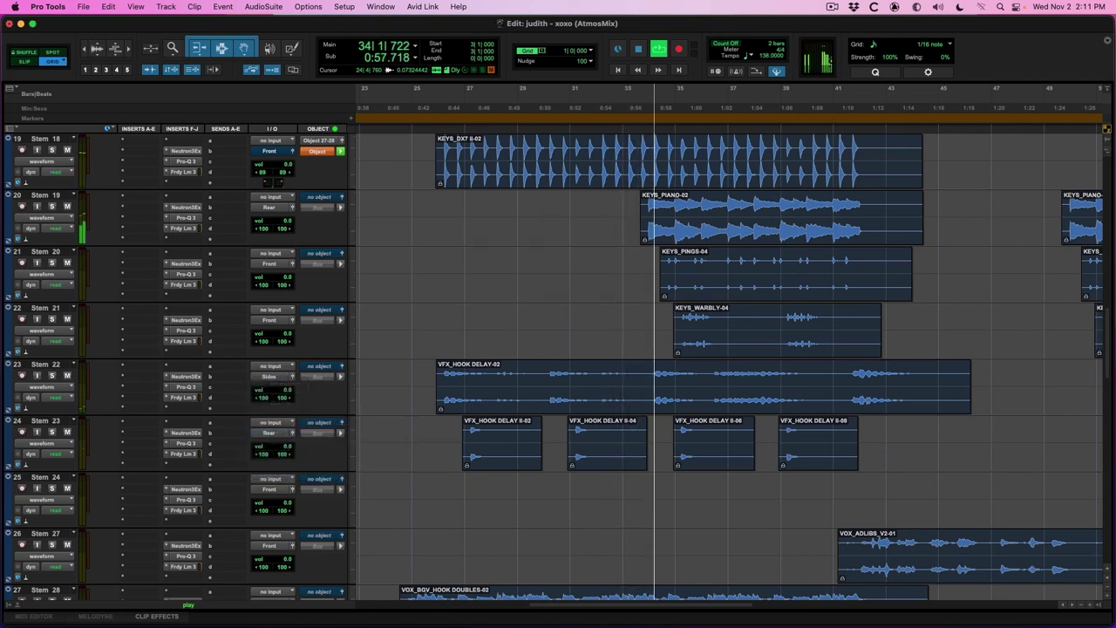
Check the output routing options of Stem 22 and review the guitar and keys tracks around the hook during playback.
click(272, 377)
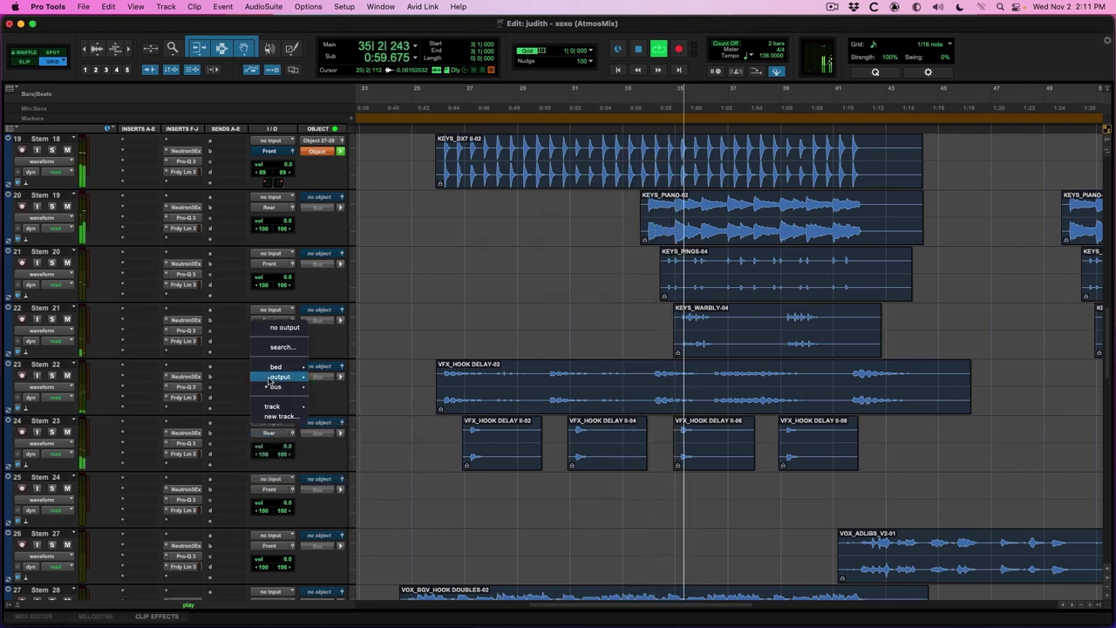
click(357, 410)
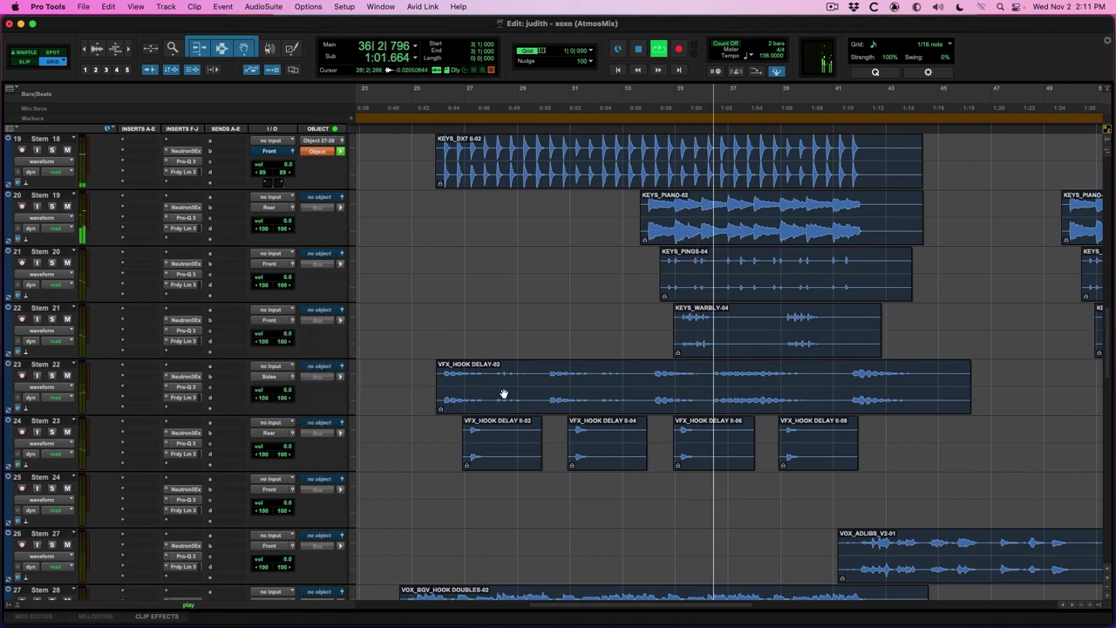
scroll(505, 395, right, 3)
scroll(514, 396, up, 5)
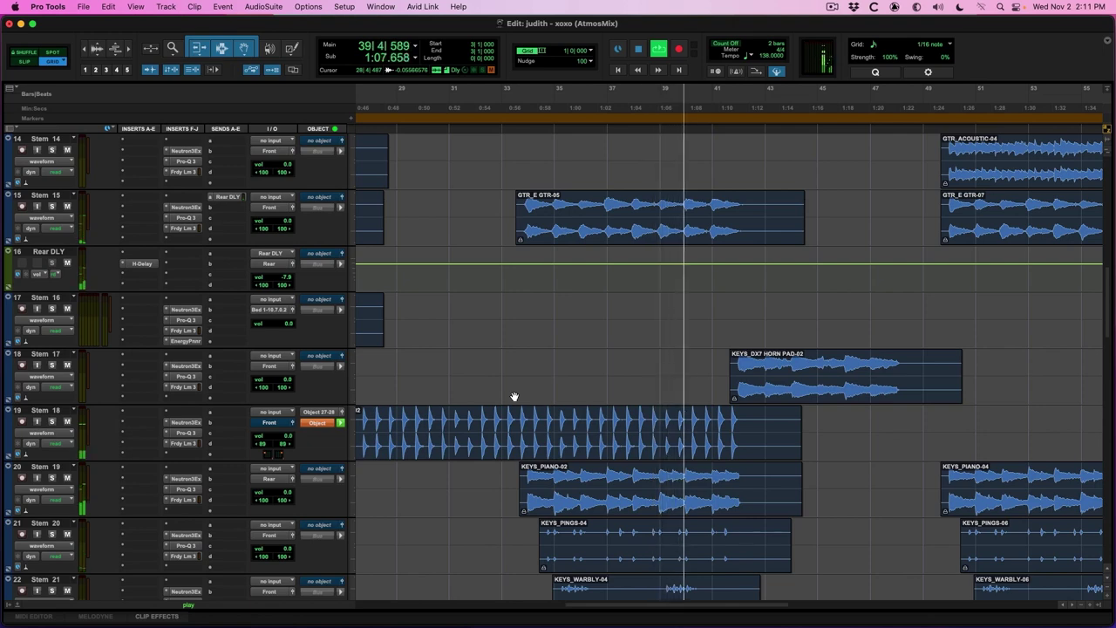
Locate the KEYS_DX7 HORN PAD-02 clip on Stem 17 and audition it soloed from bar 42.
scroll(514, 396, right, 2)
scroll(515, 397, right, 2)
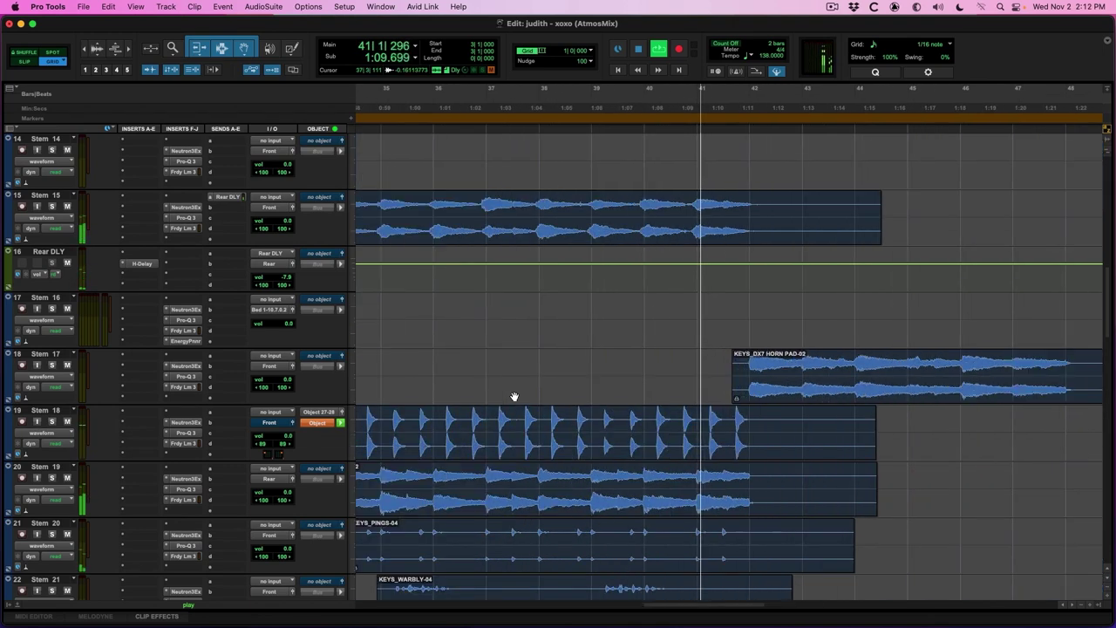
scroll(514, 396, right, 2)
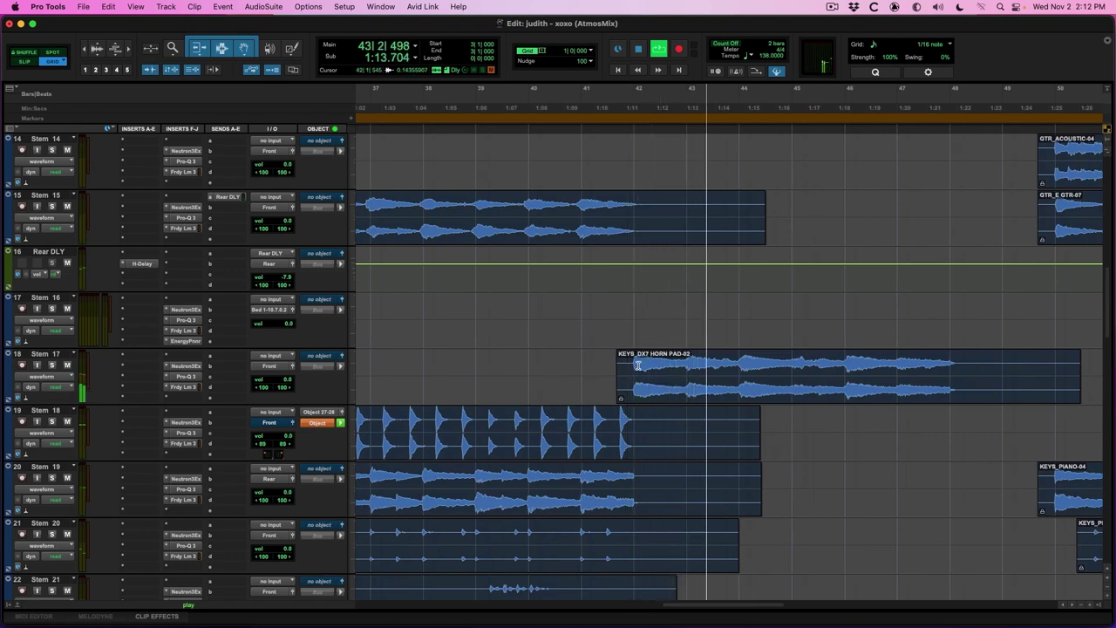
key(space)
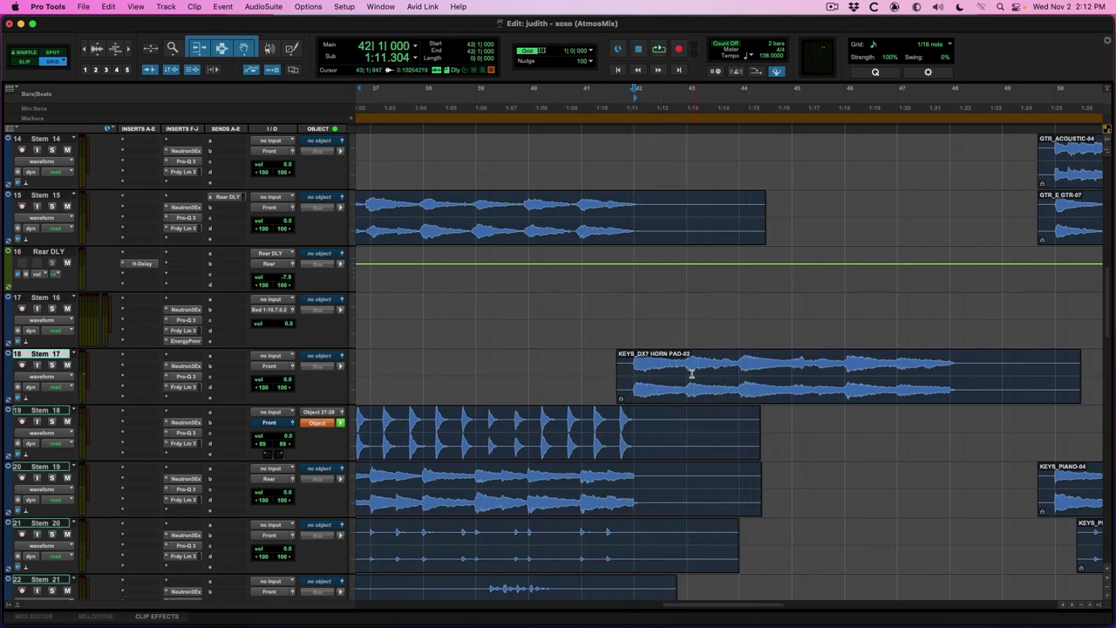
key(space)
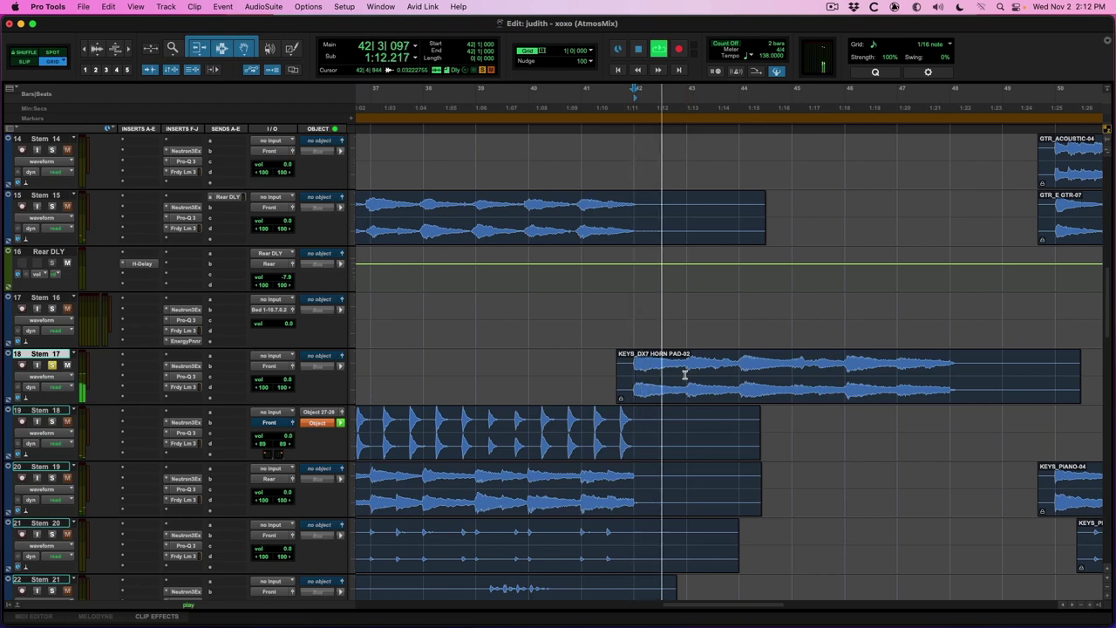
key(space)
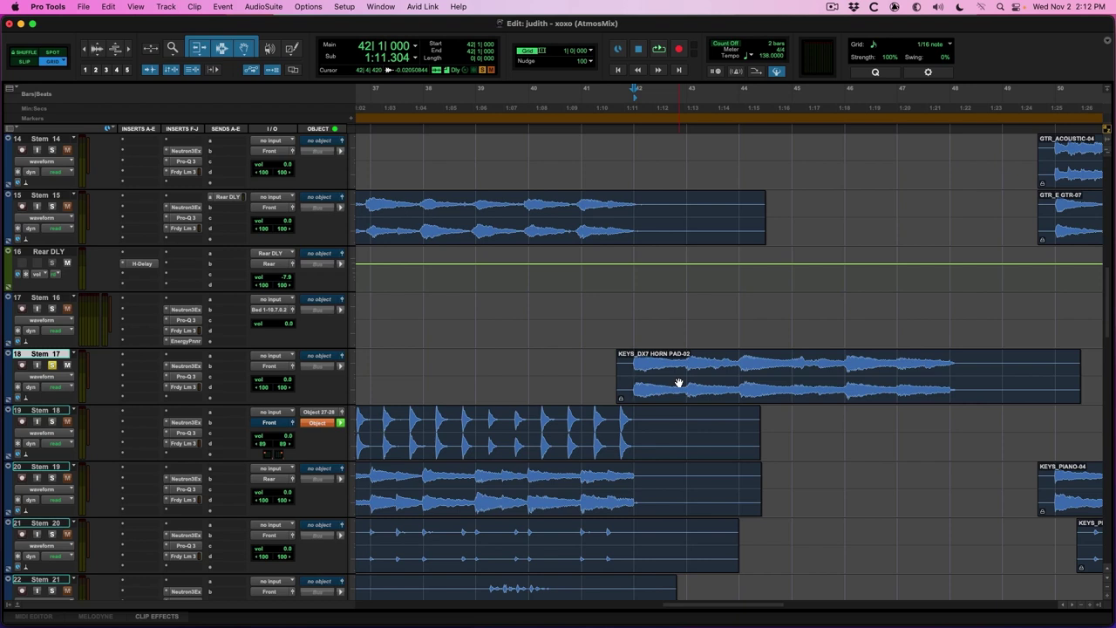
Insert the Energy Panner plug-in on Stem 17 and route the track's output to the 7.0.2 bed.
click(170, 400)
text(energy)
key(Down)
key(Down)
key(Down)
key(Down)
key(Down)
key(Return)
click(271, 371)
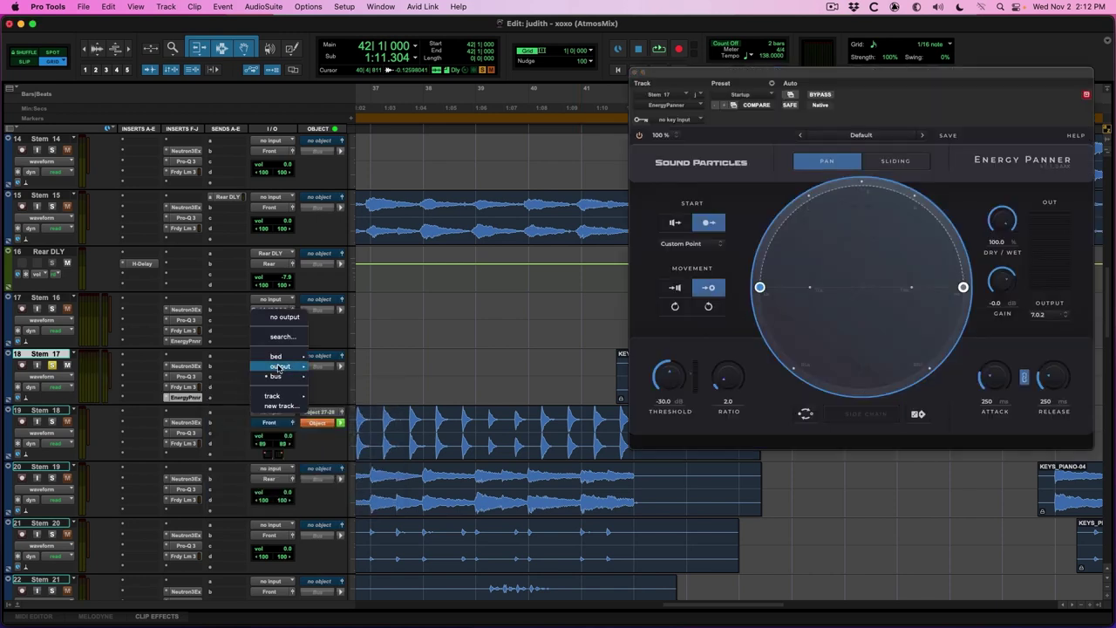
click(353, 367)
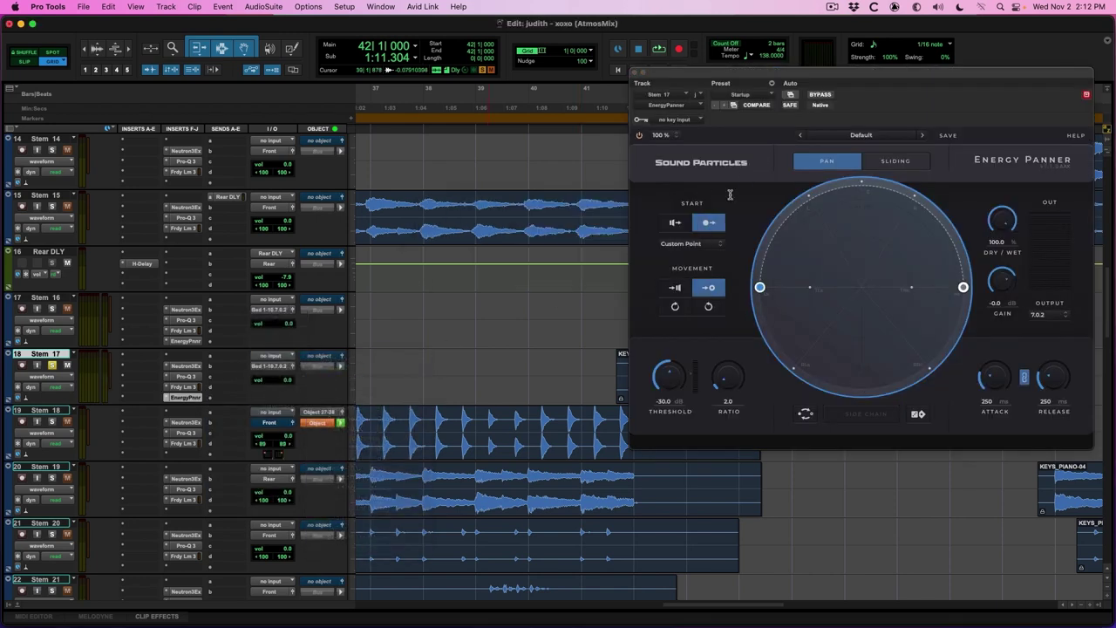
Move Stem 17's Energy Panner start point to rear centre with speaker-based movement, then load the Rear Spread preset and play the horn pad.
click(677, 291)
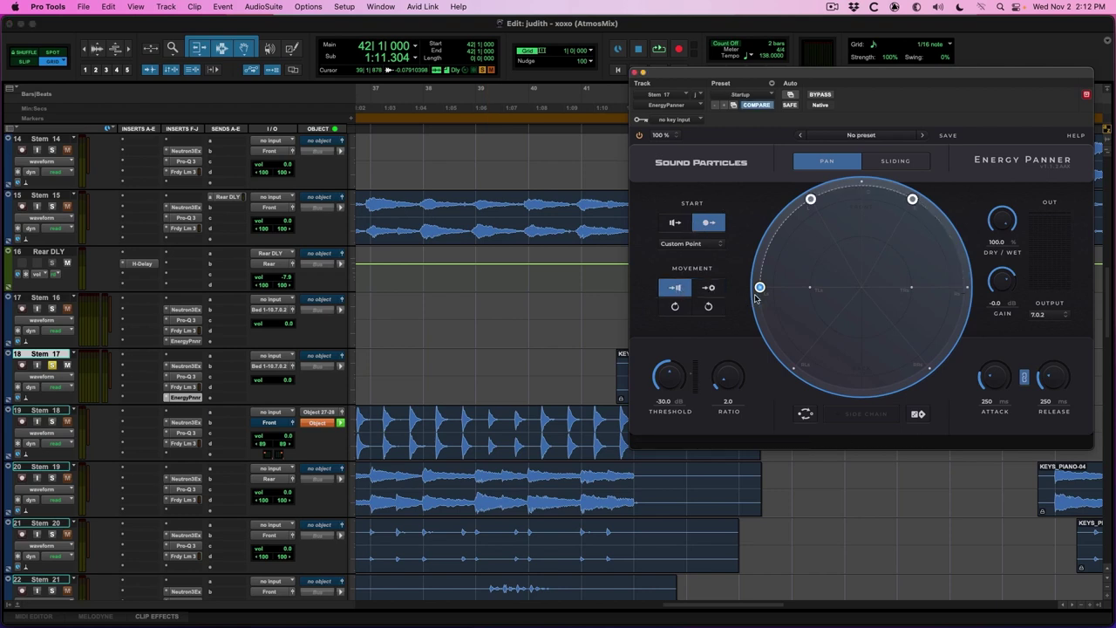
drag(764, 291, 860, 395)
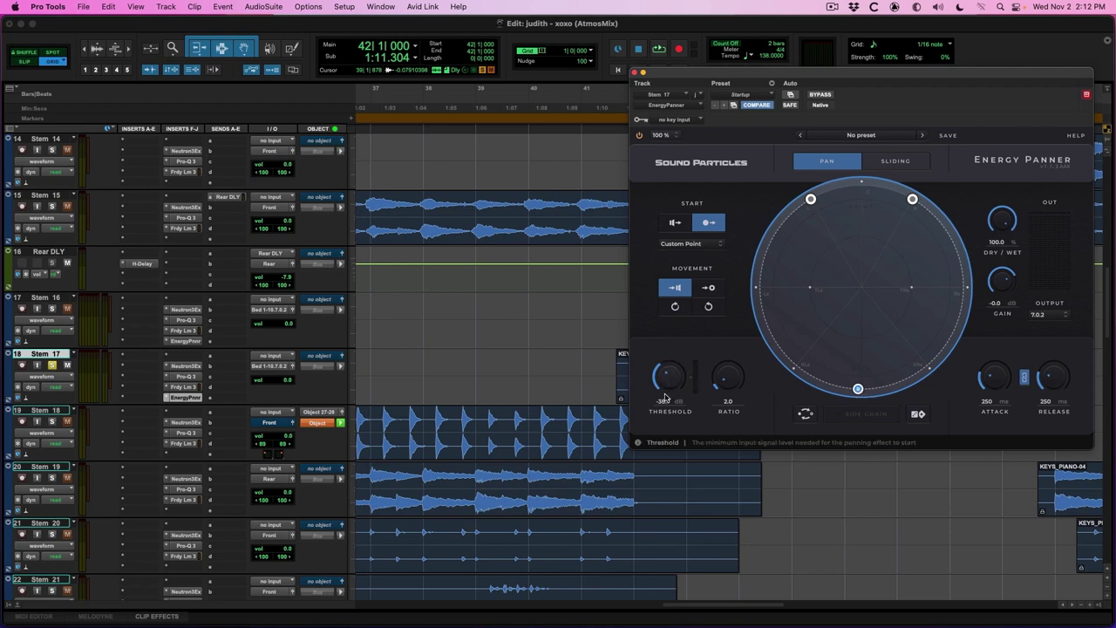
click(740, 95)
click(737, 84)
key(space)
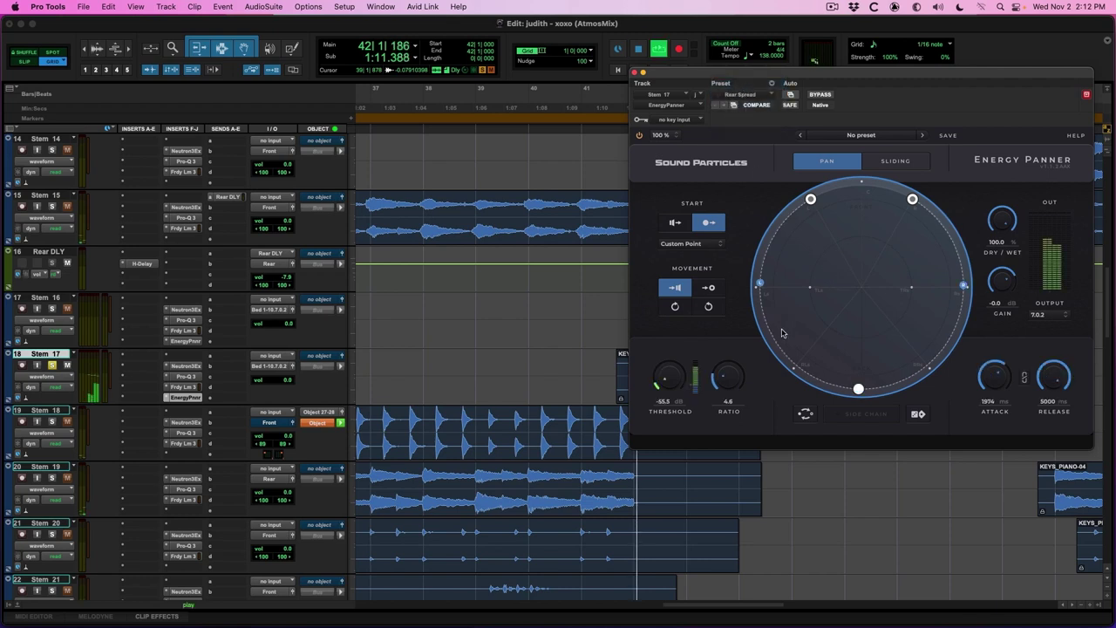
Set the Energy Panner threshold to -32.4 dB, raise the rear start point to about 38° elevation, audition it and close the plug-in.
drag(668, 375, 683, 342)
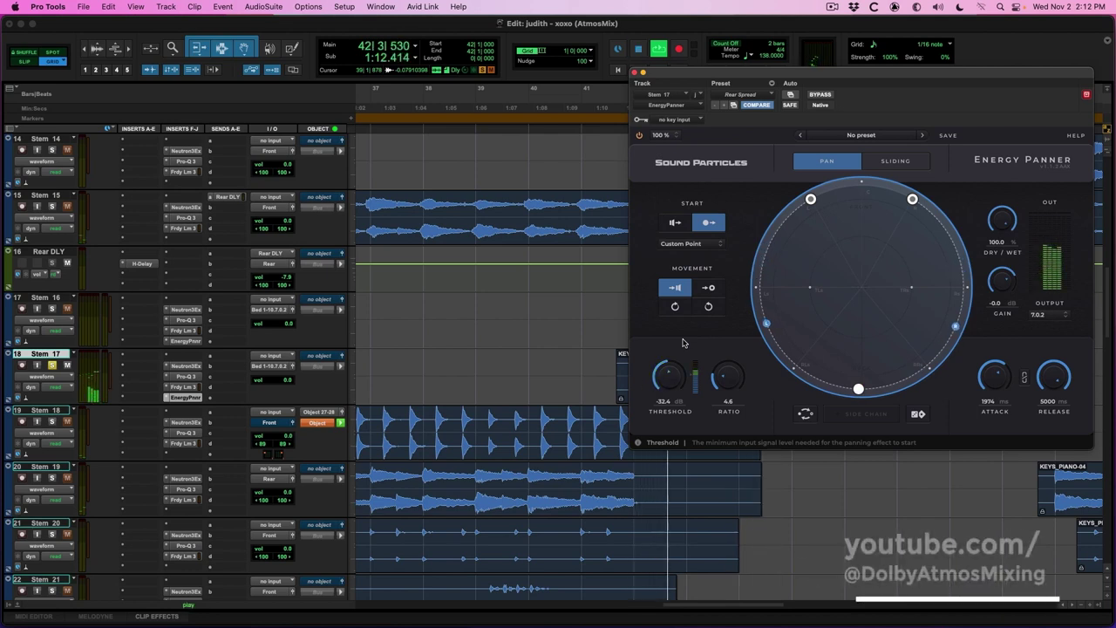
drag(859, 388, 858, 367)
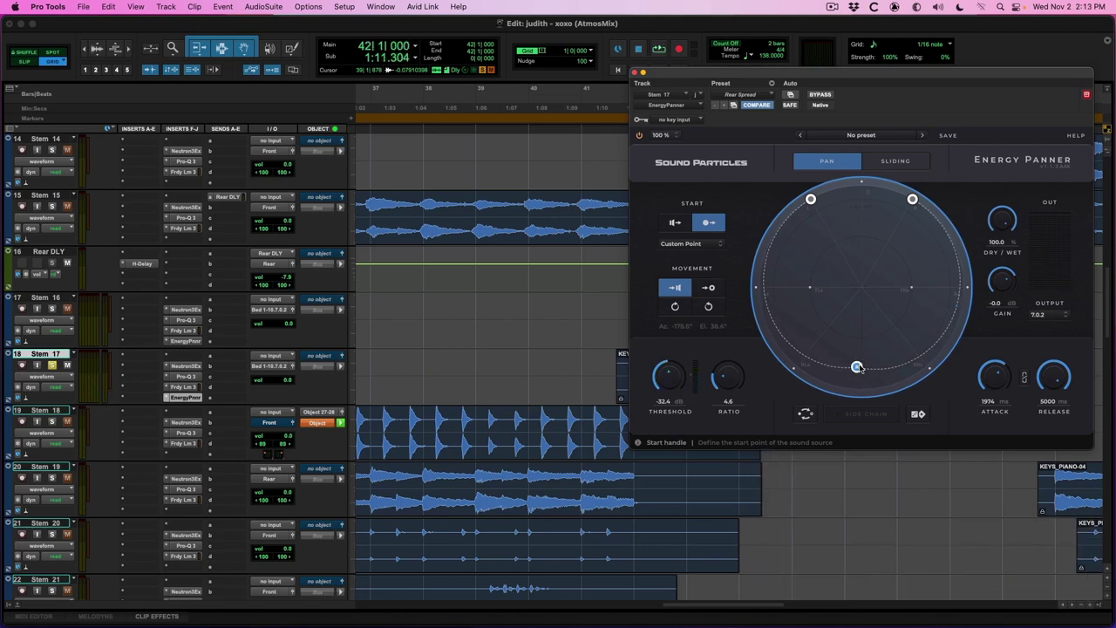
key(space)
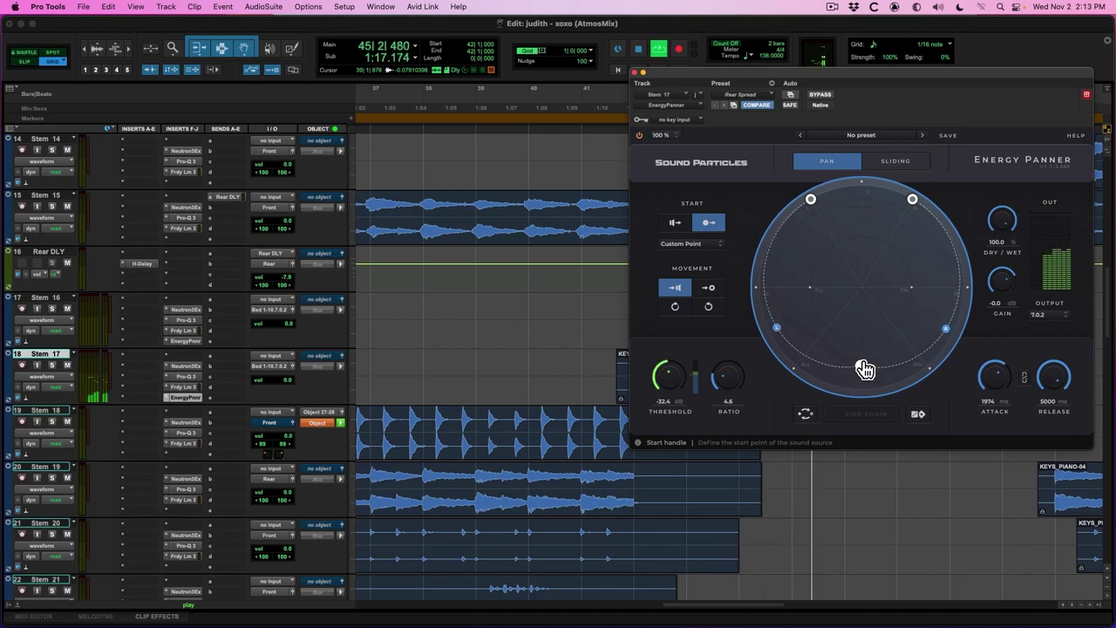
key(super+w)
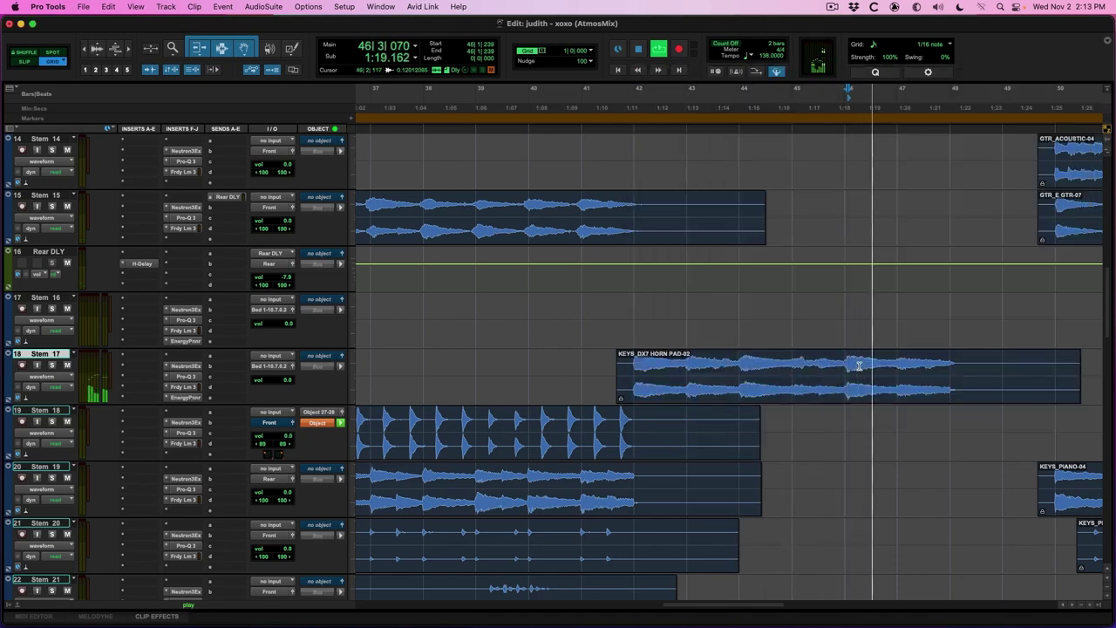
Review the vocal stems from Stem 22 down to the REF track across the whole arrangement during playback.
scroll(859, 366, right, 5)
scroll(859, 366, down, 10)
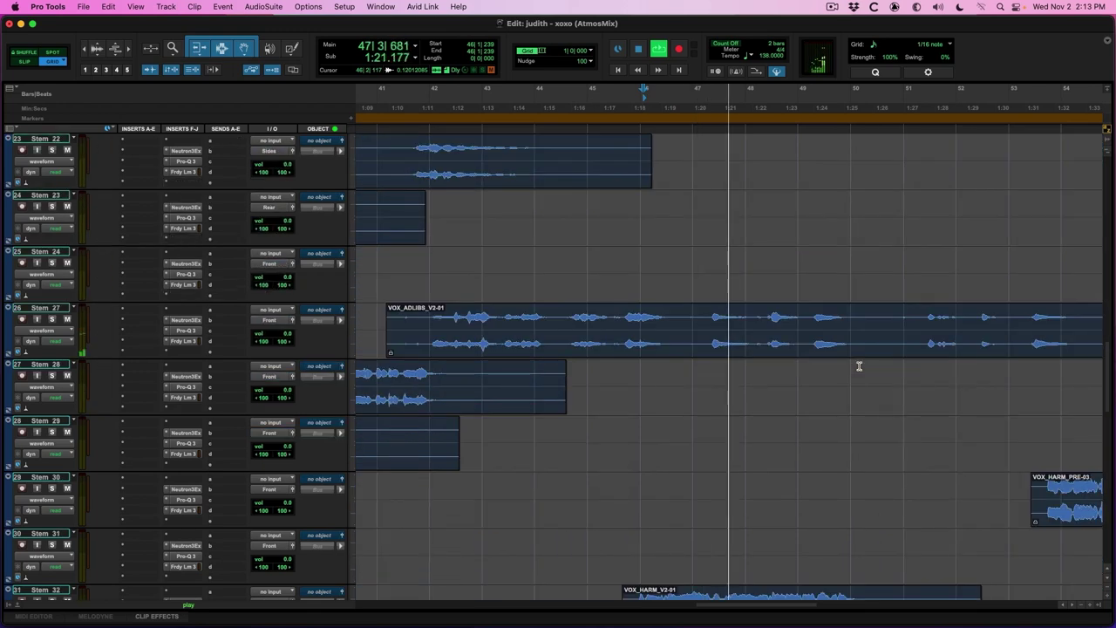
scroll(859, 367, down, 10)
scroll(789, 361, up, 1)
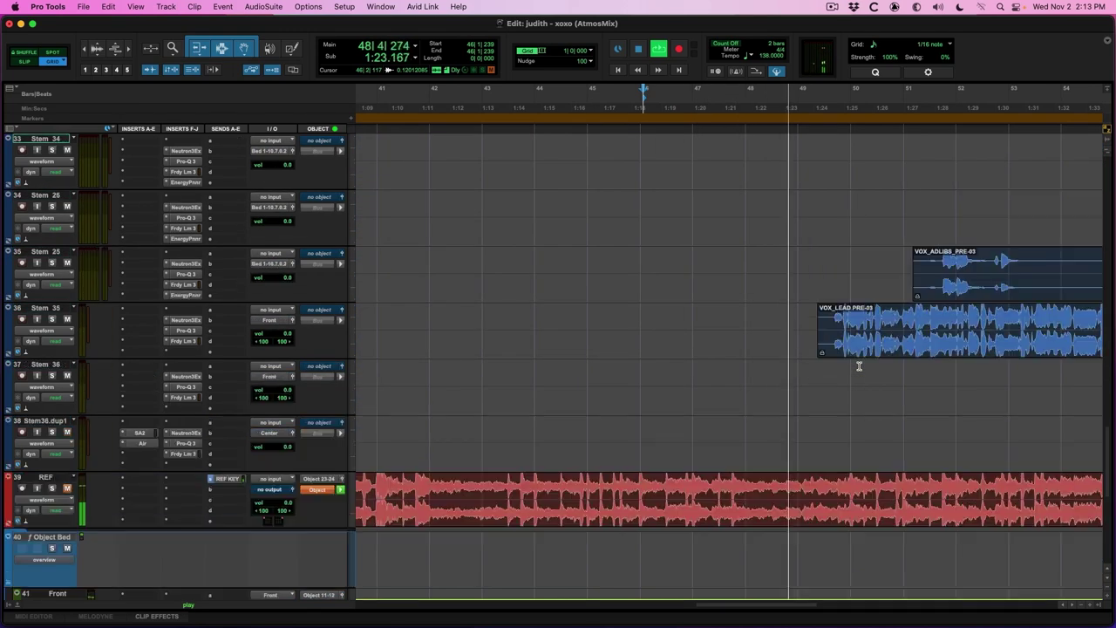
key(super+bracketleft)
key(super+bracketleft)
Try to extend the VOX_LEAD V1 clip on Stem36.dup1 to bar 75, and undo the change.
drag(480, 337, 486, 393)
key(super+bracketleft)
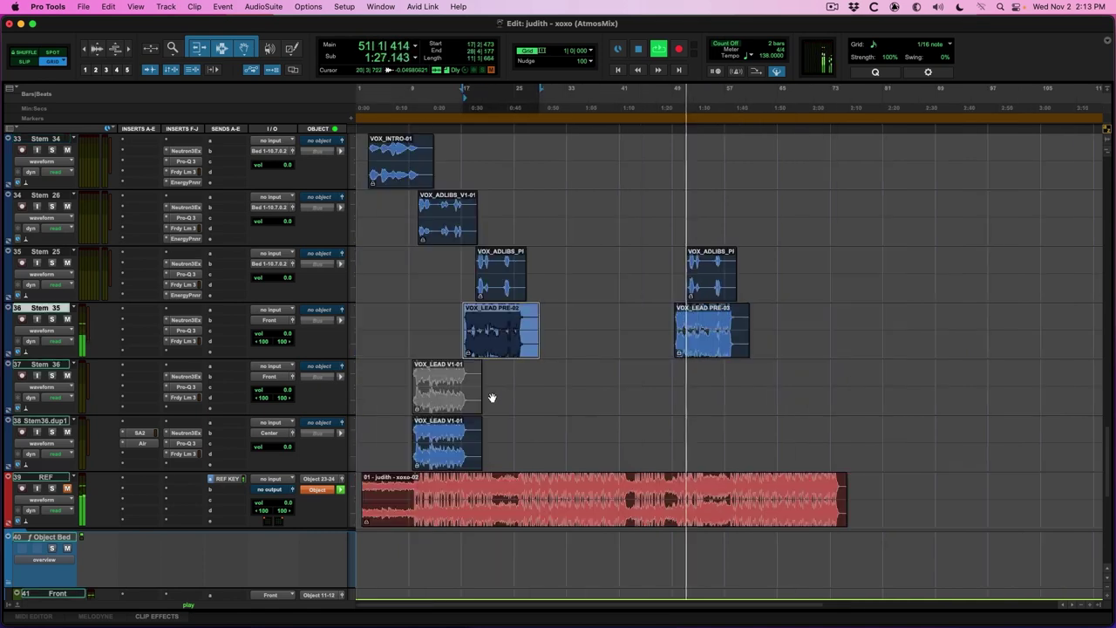
drag(475, 436, 839, 422)
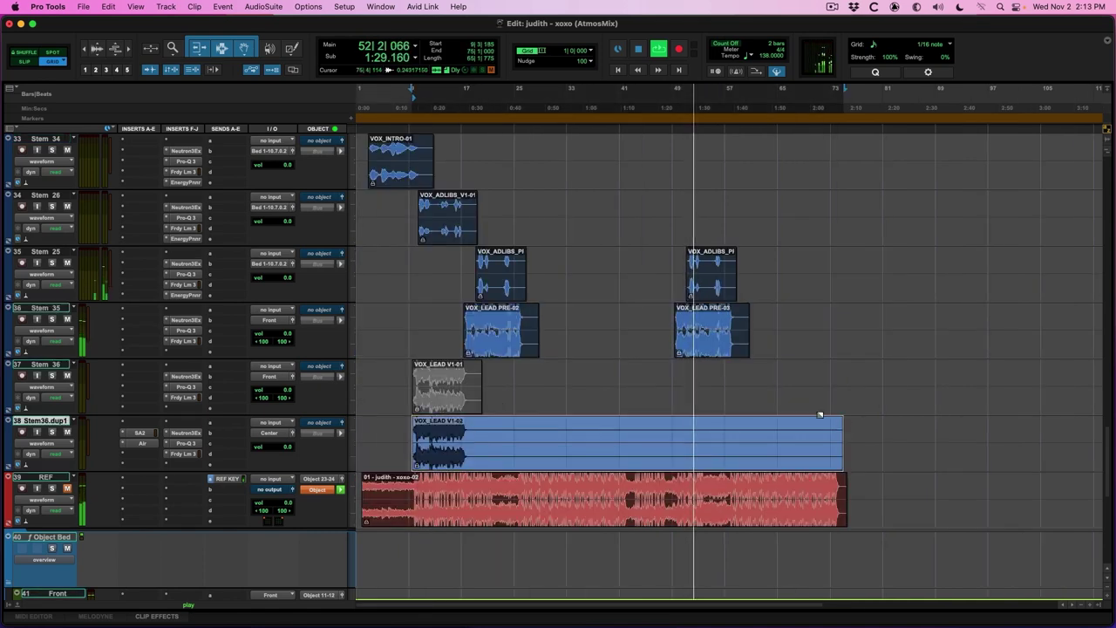
key(super+z)
Review the harmony, keys and hook delay stems around the final hook from about bar 53 during playback.
scroll(695, 374, up, 8)
click(686, 376)
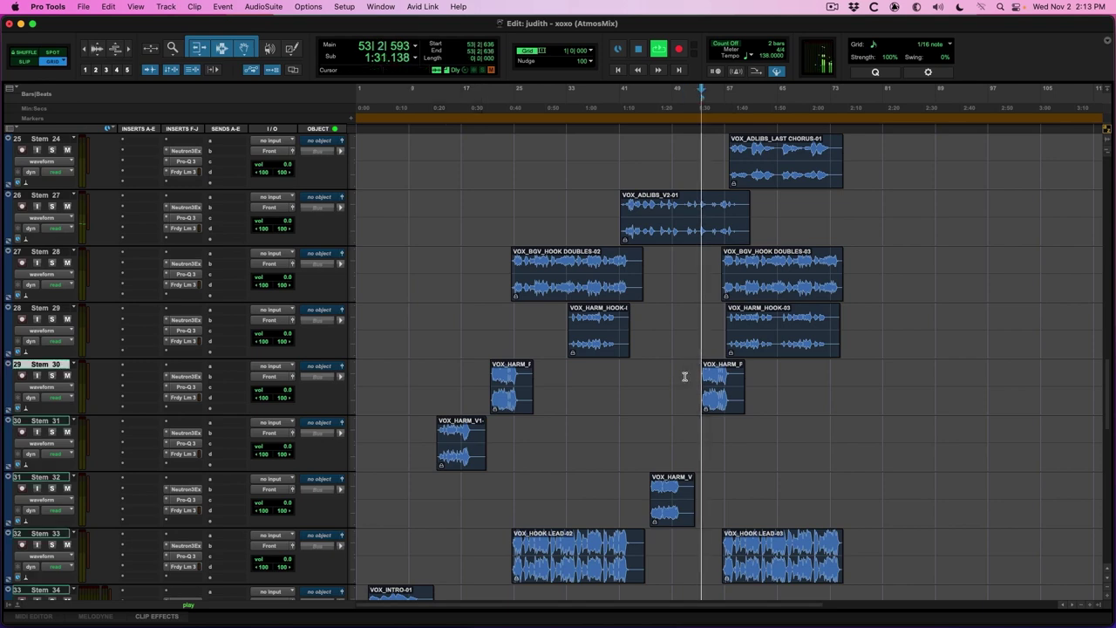
key(super+bracketright)
key(super+bracketright)
scroll(684, 375, up, 3)
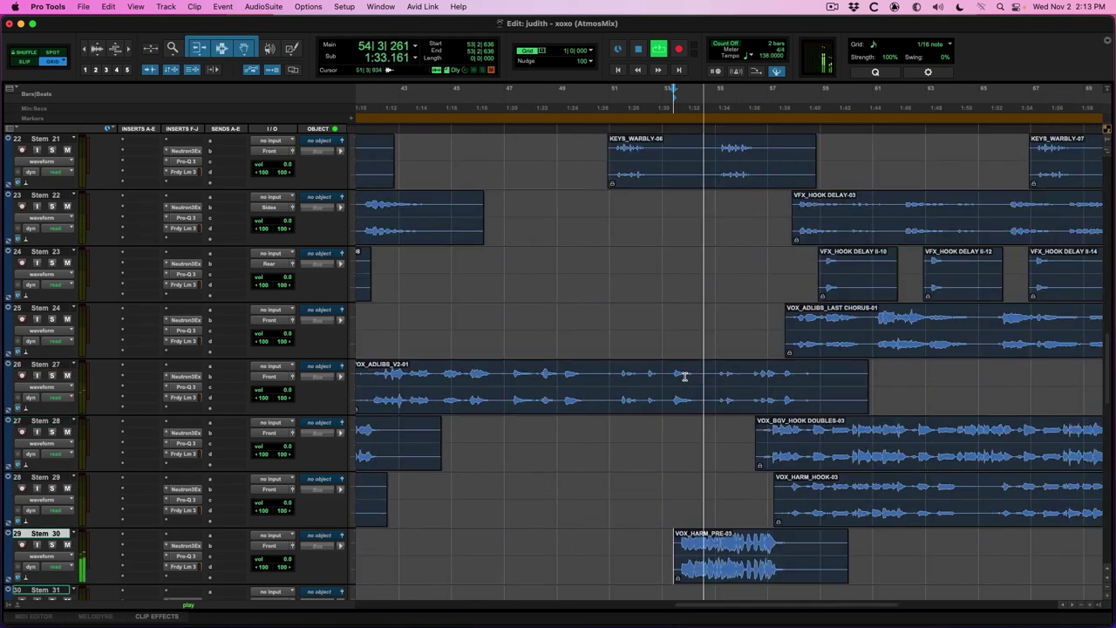
scroll(685, 376, up, 5)
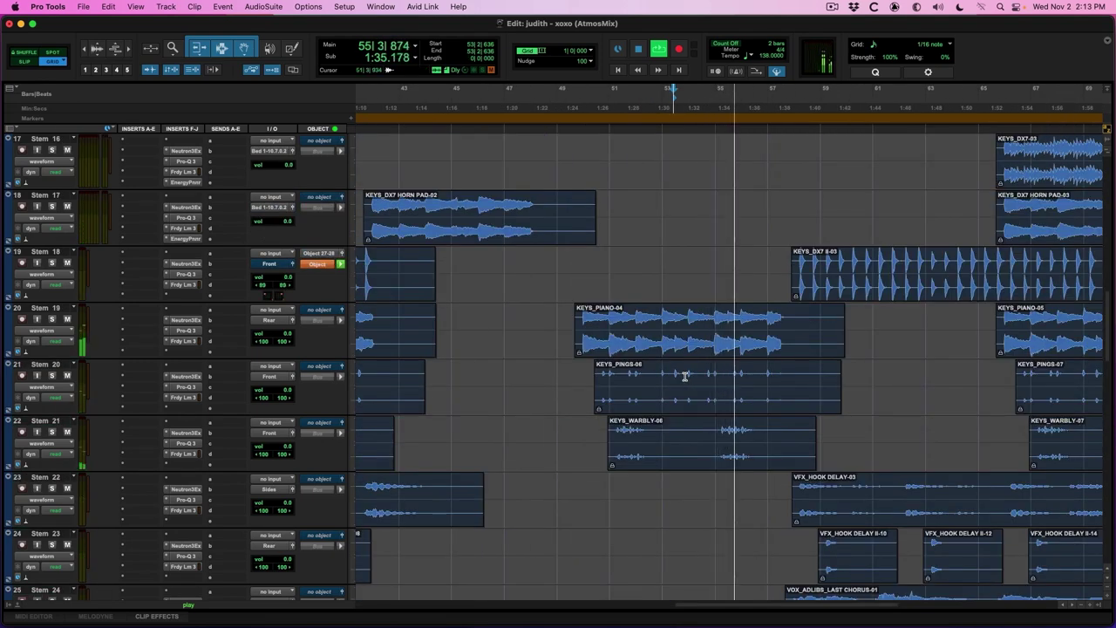
key(super+bracketleft)
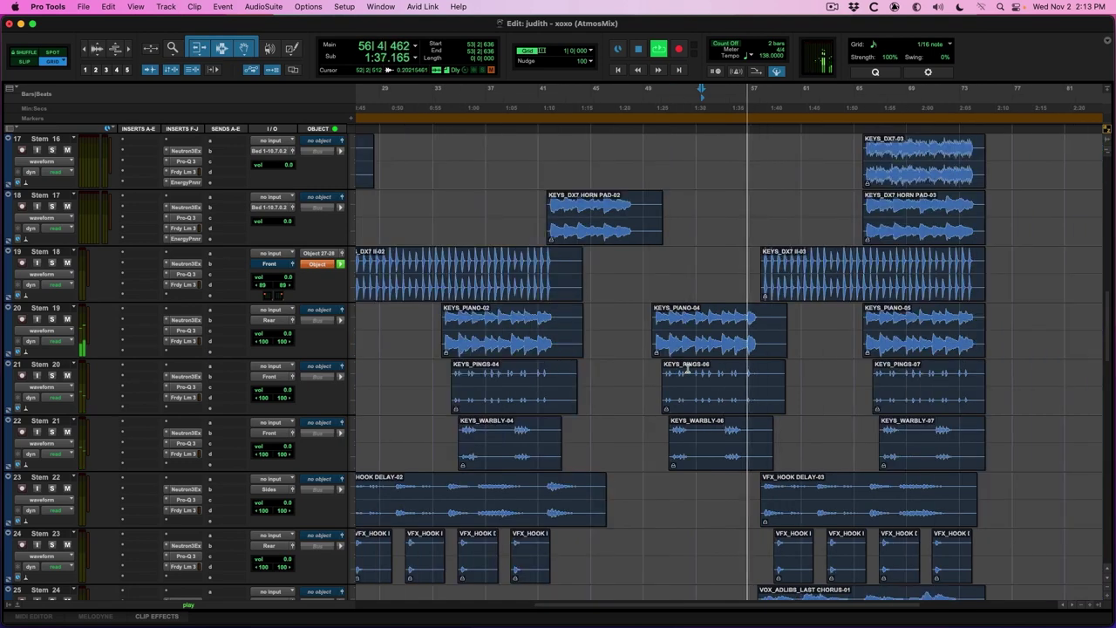
key(super+bracketleft)
scroll(687, 367, up, 1)
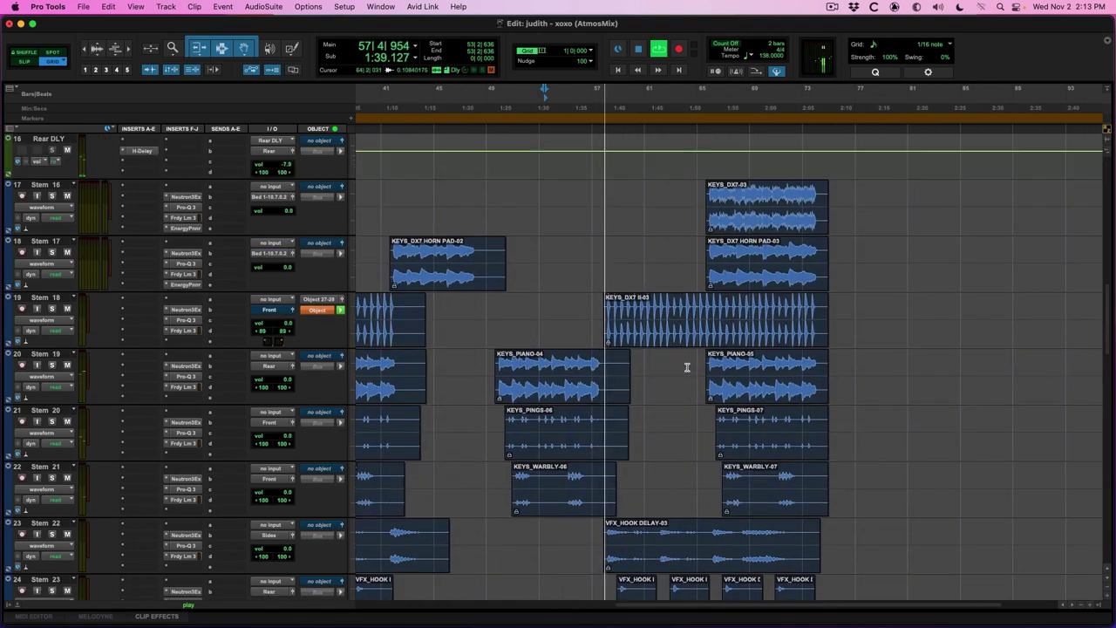
Select the KEYS_DX7 II-03 clip on Stem 18, solo the track and audition it.
click(663, 344)
key(shift+s)
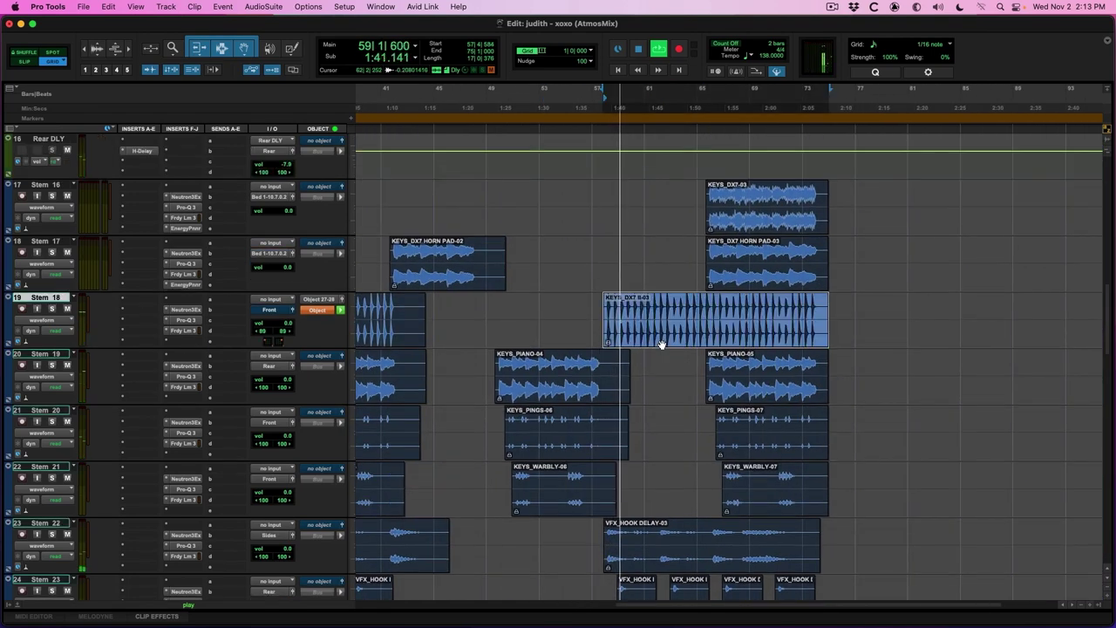
key(space)
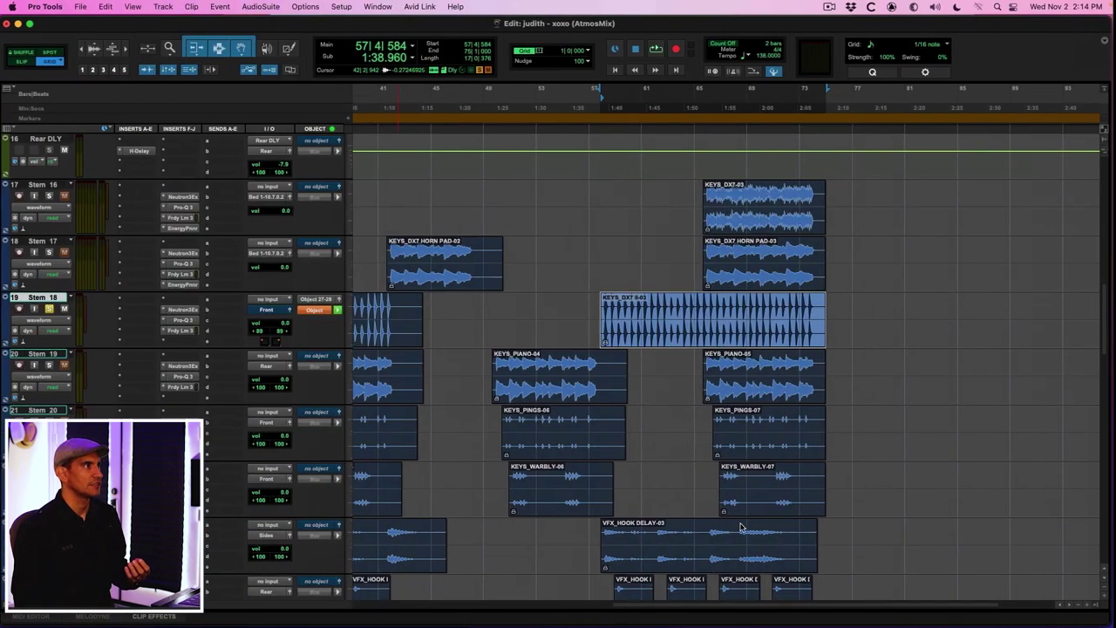
Open the panner of Stem 18 and switch the track from object to bus output.
click(697, 298)
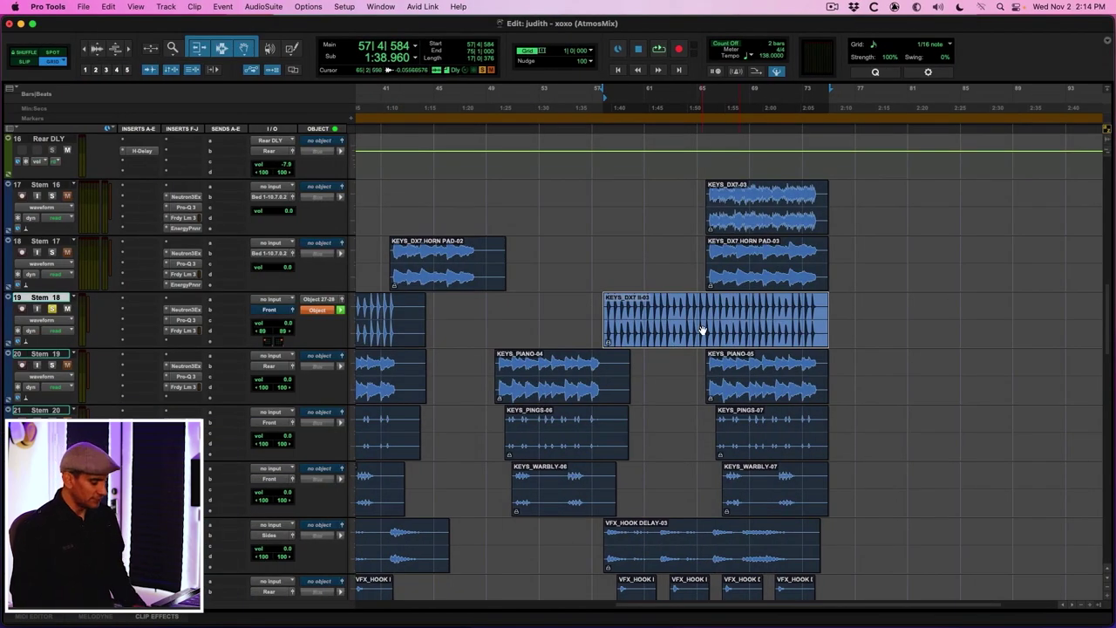
key(super+bracketright)
key(super+bracketright)
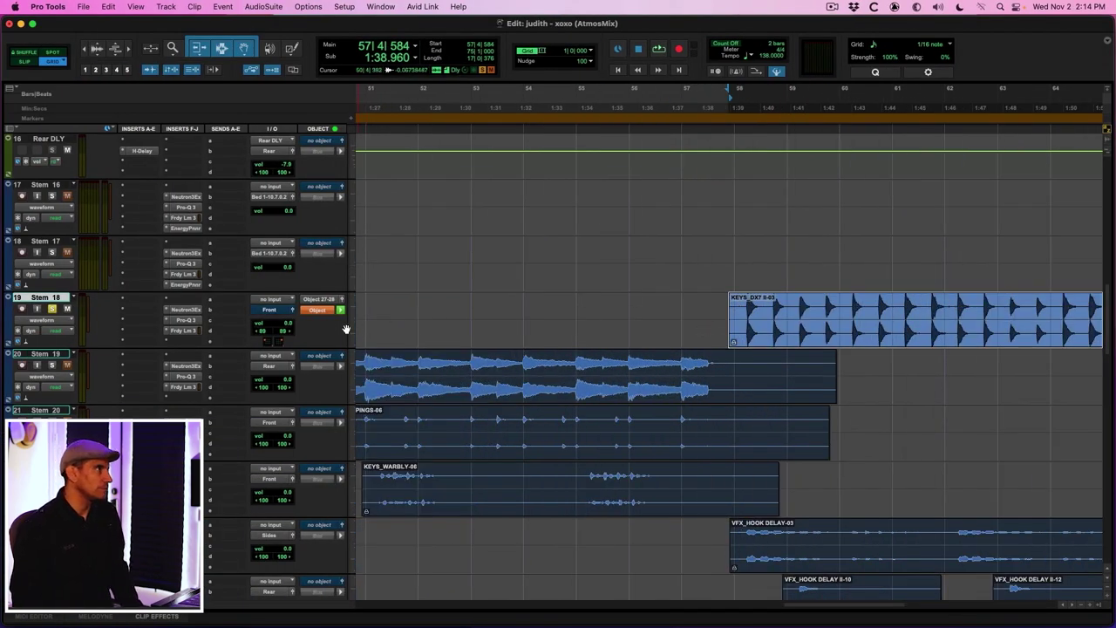
click(292, 311)
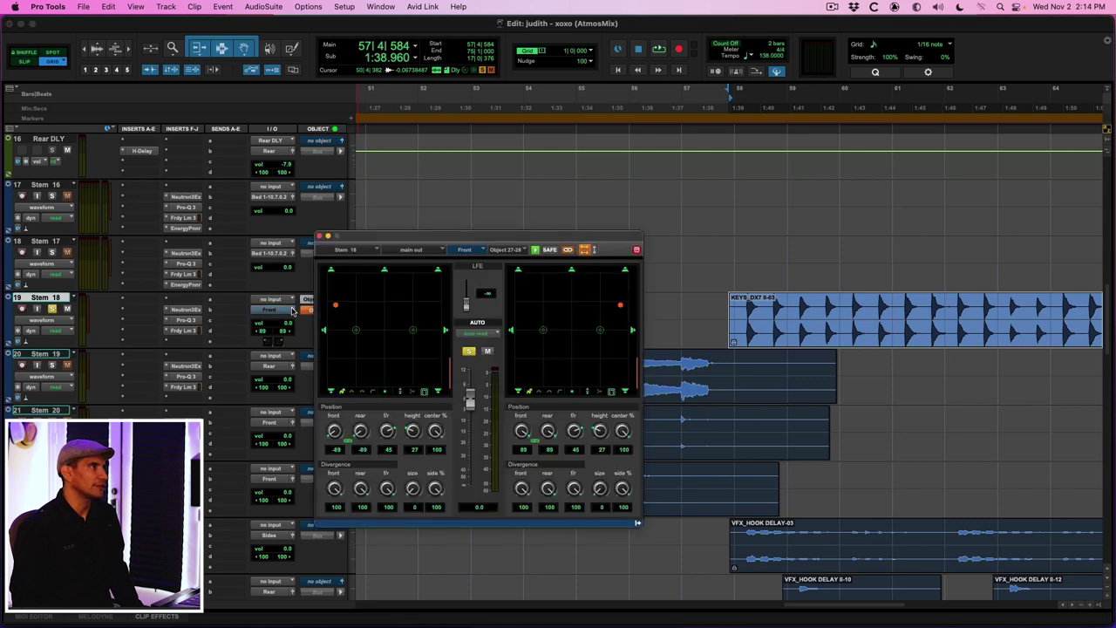
click(307, 311)
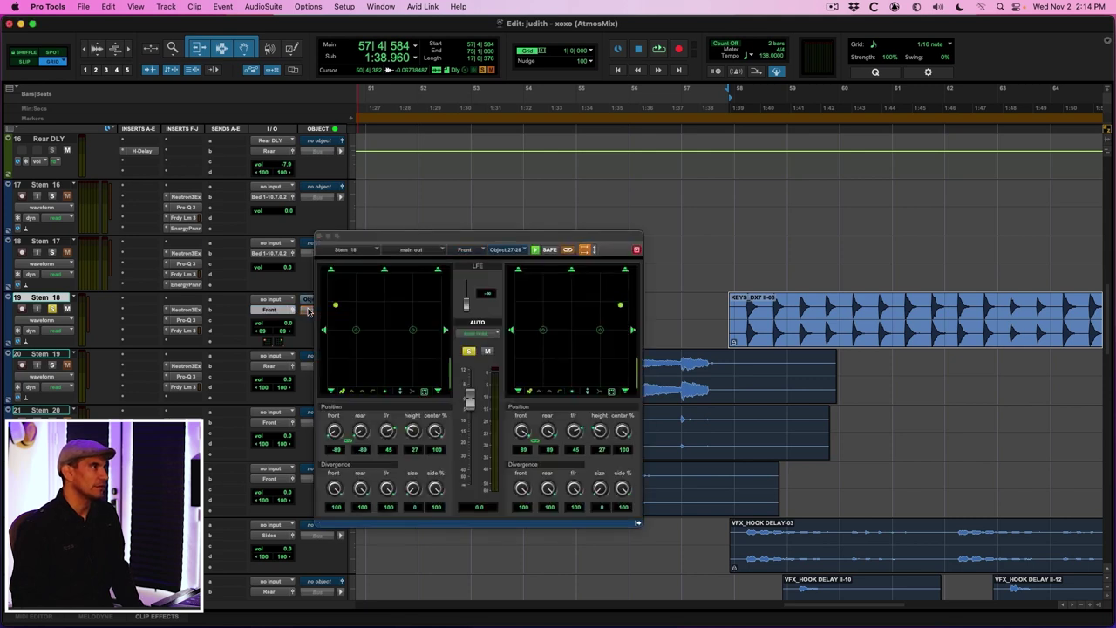
Trim the start of the KEYS_DX7 II-03 clip to bar 58, check its playback position in the Dolby Atmos Renderer and return to Pro Tools.
click(747, 310)
key(space)
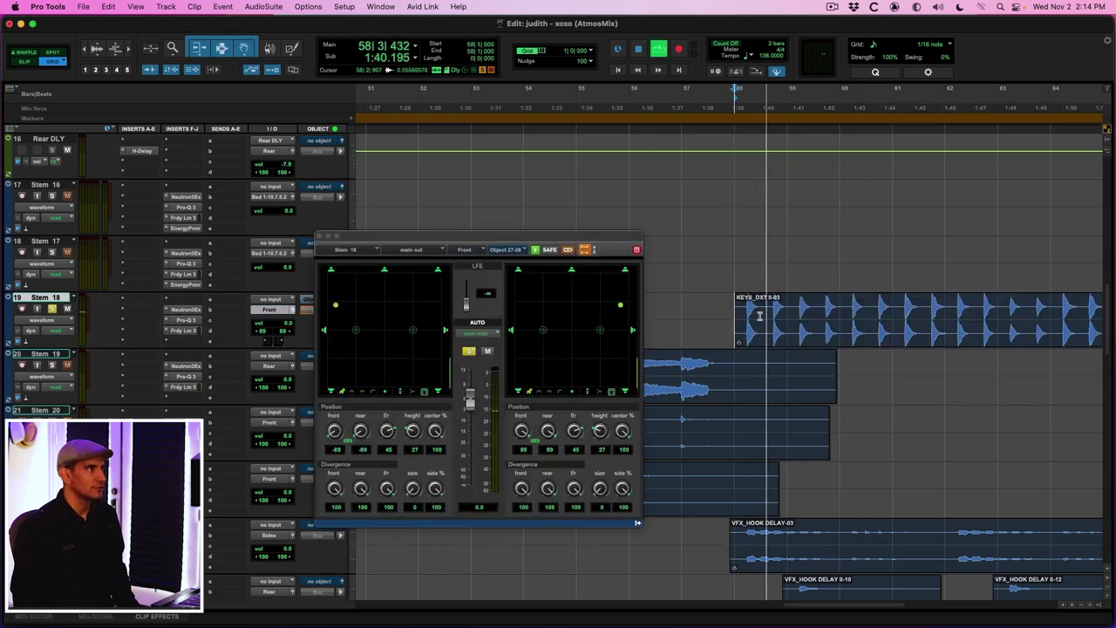
key(ctrl+Right)
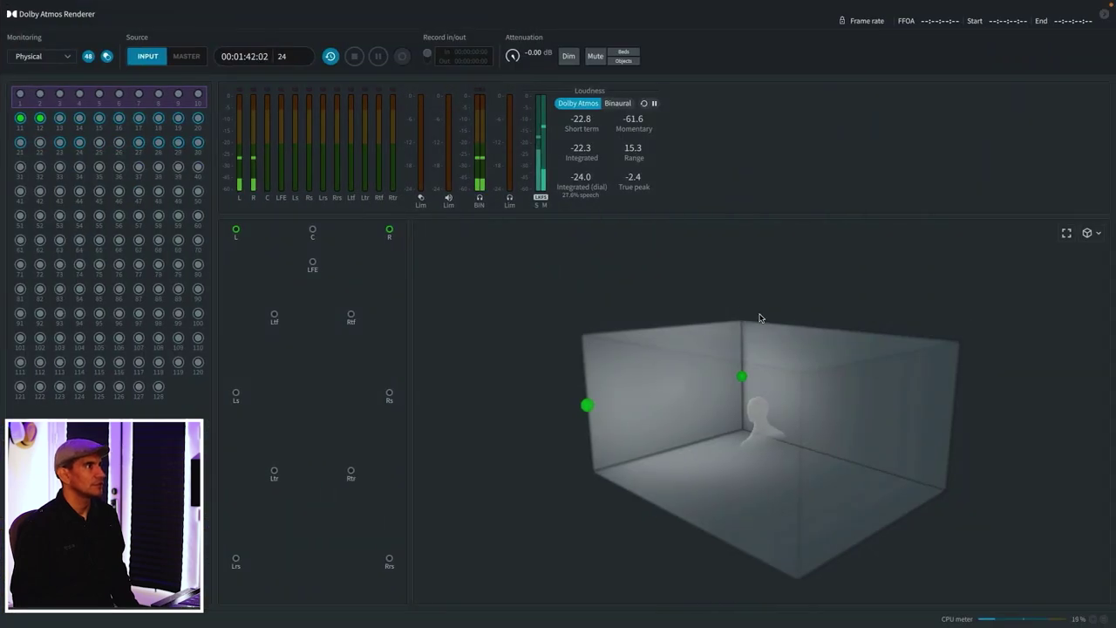
key(ctrl+Left)
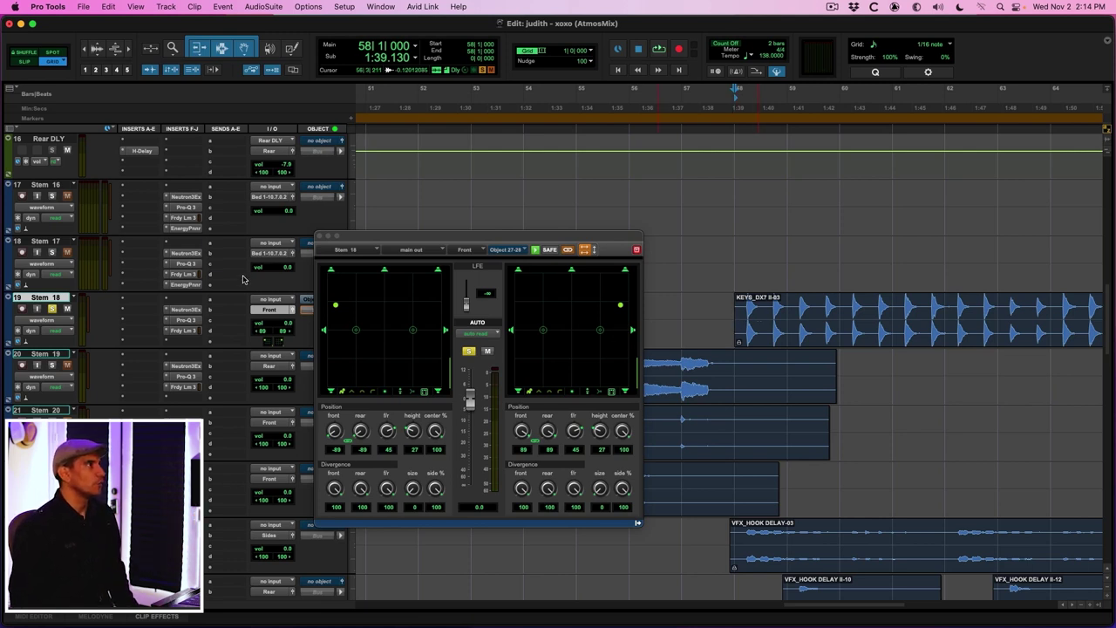
Switch Stem 18 back to its Object 27-28 output and pan both sides to the front corners at ±100 with height 0.
click(320, 235)
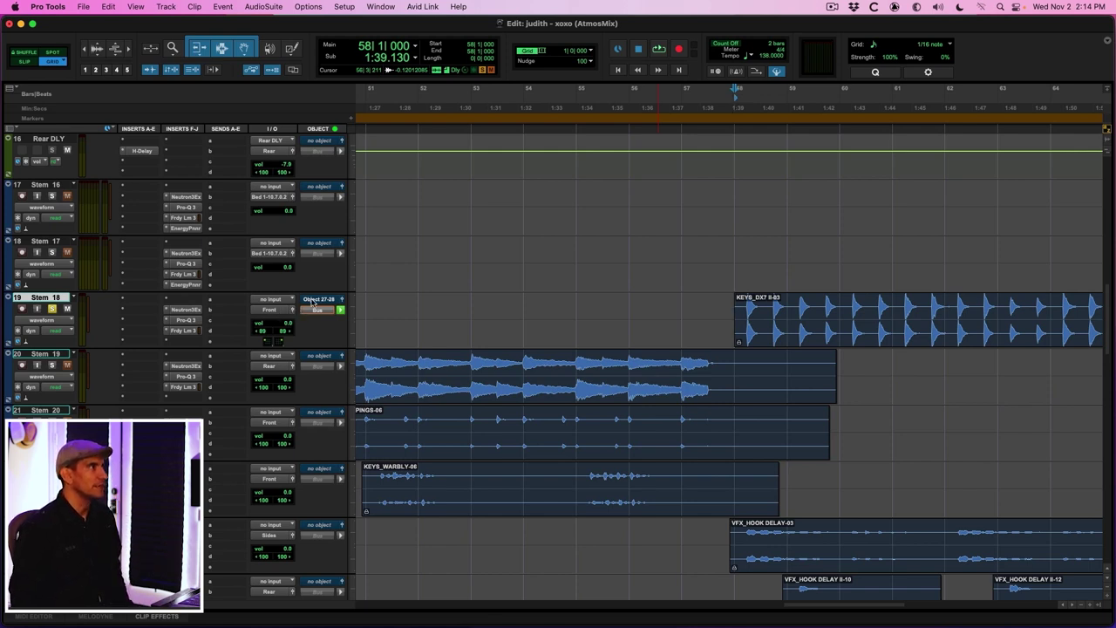
click(323, 299)
click(269, 375)
click(290, 312)
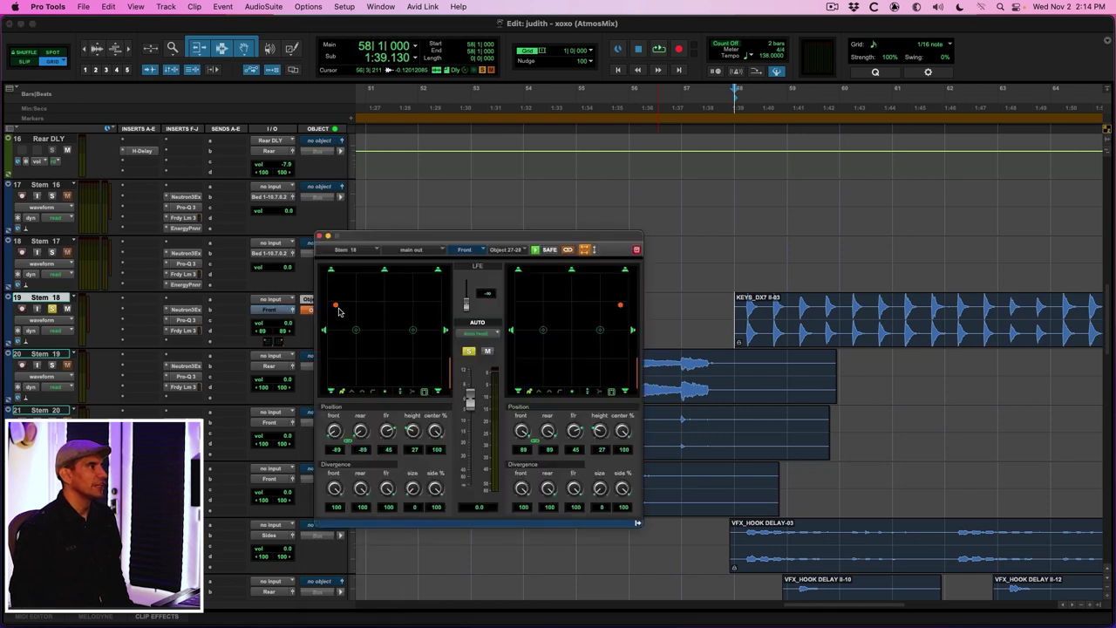
drag(334, 289, 331, 276)
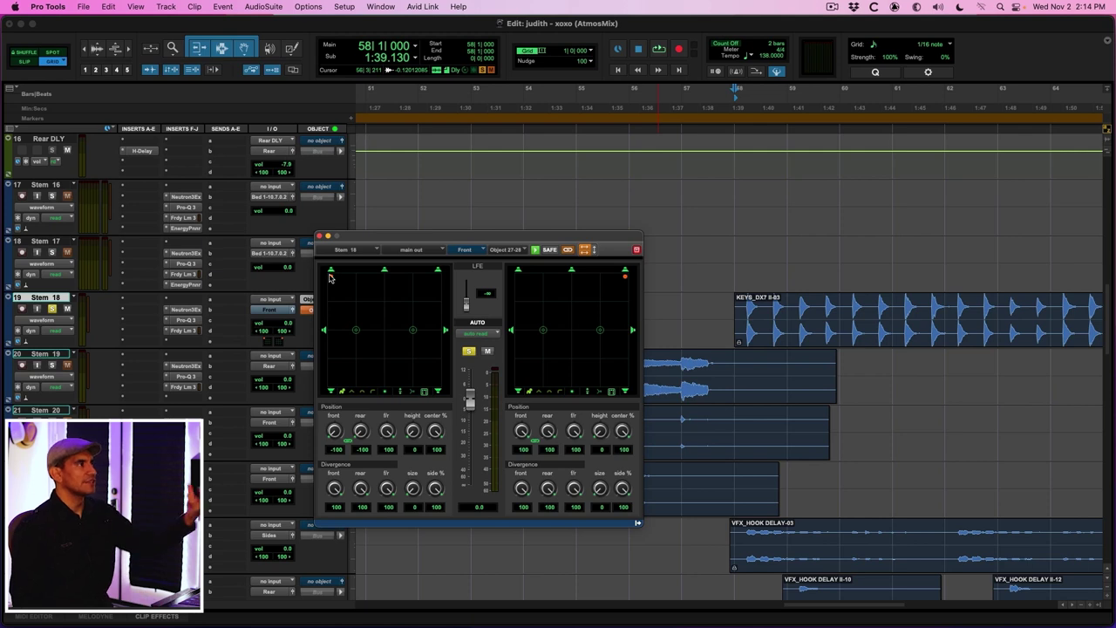
Audition Stem 18 while trying pan positions, placing both sides at about ±72 with front/rear at about 35.
drag(331, 277, 336, 300)
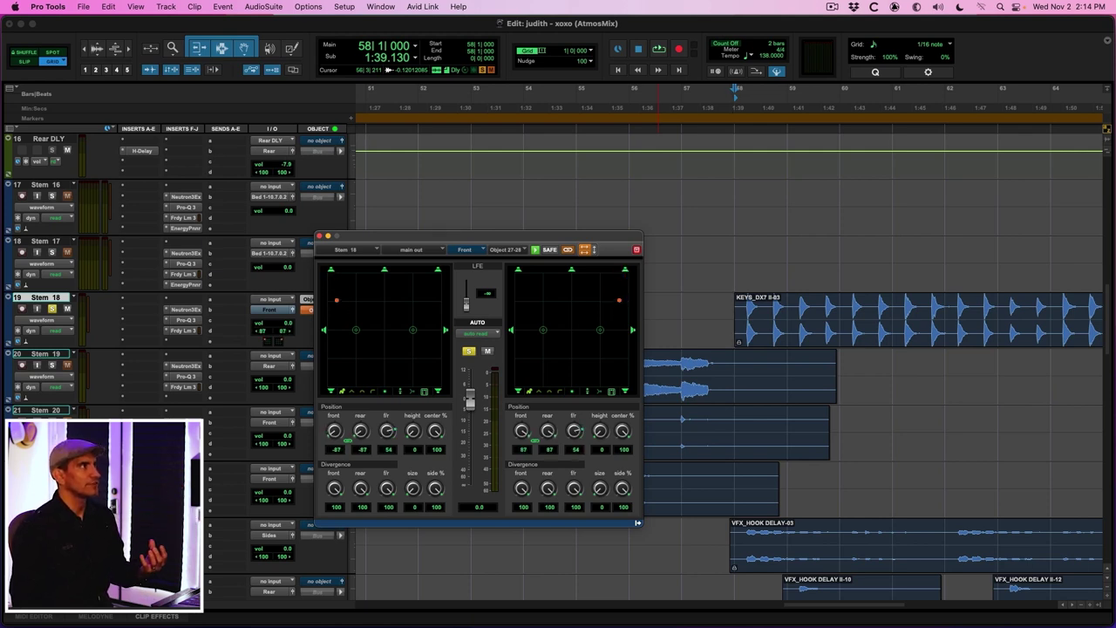
drag(336, 303, 331, 277)
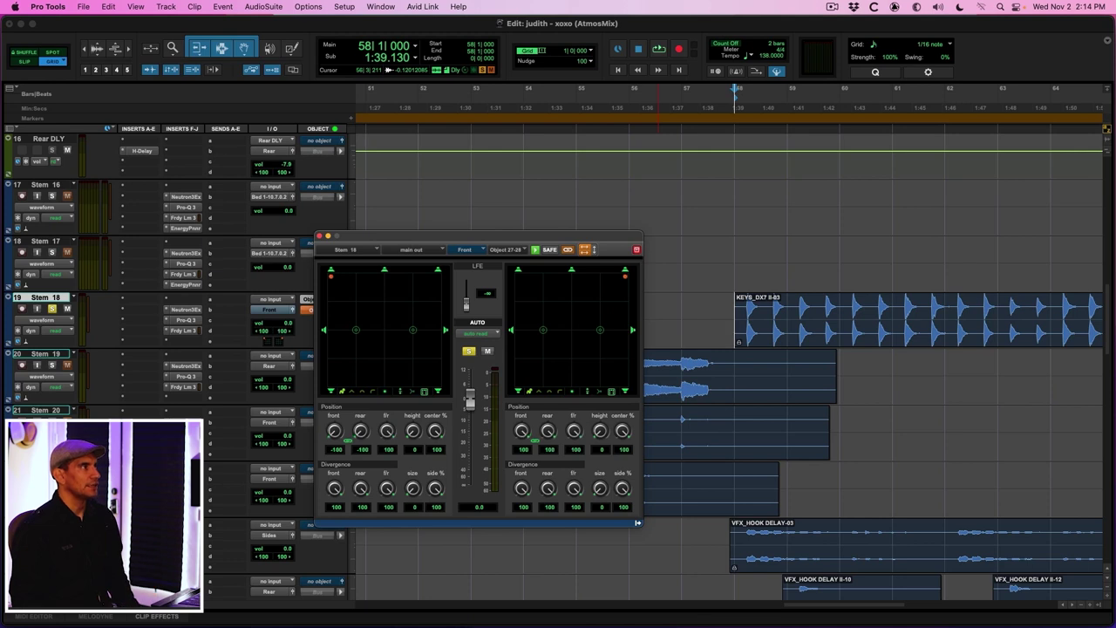
key(super+bracketright)
key(space)
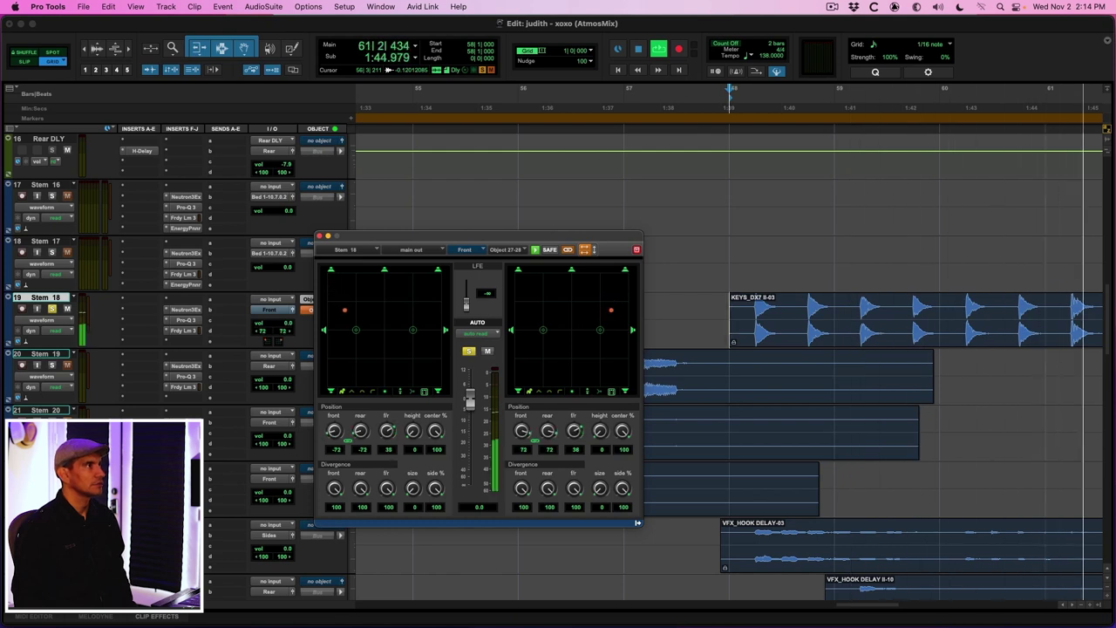
key(space)
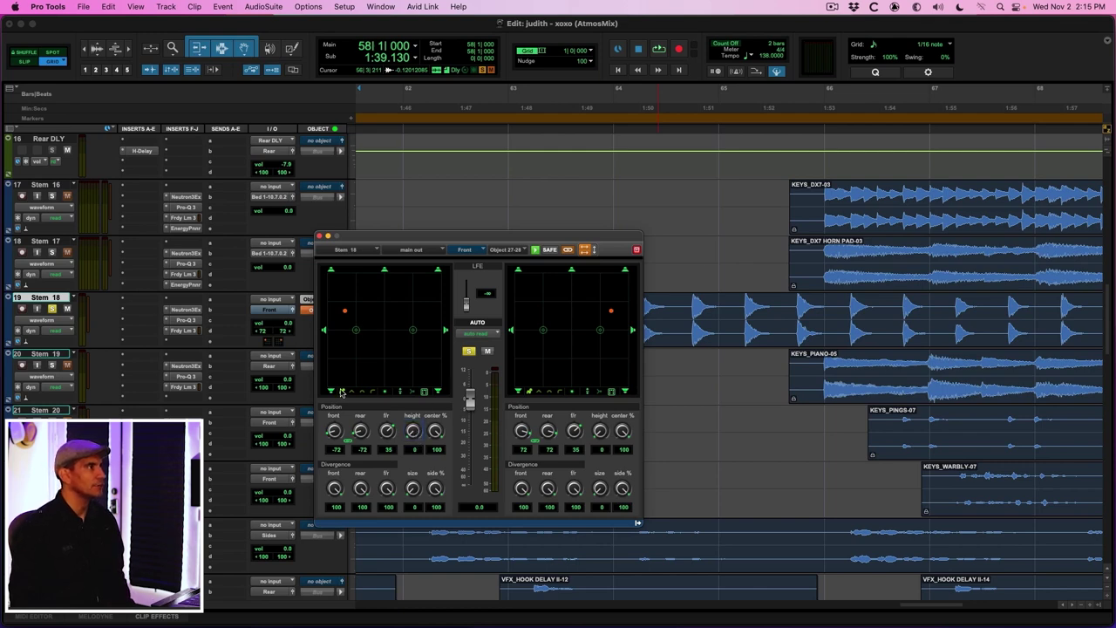
Switch Stem 18's panner to the 3D room view, raise the height to 41 and play the clip.
click(386, 393)
drag(413, 425, 415, 396)
key(space)
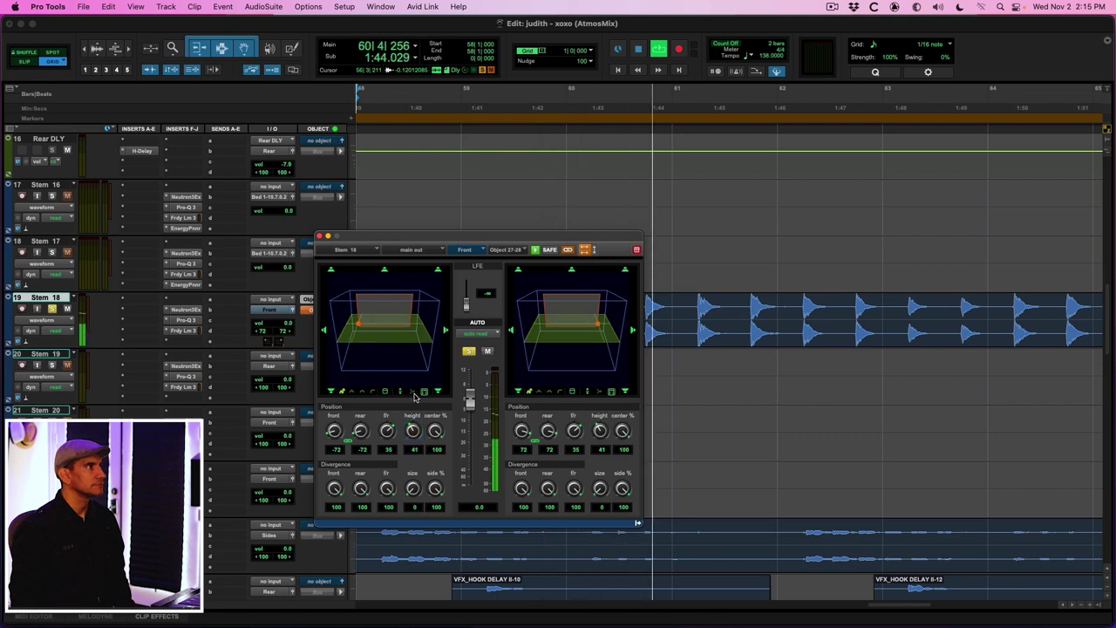
key(space)
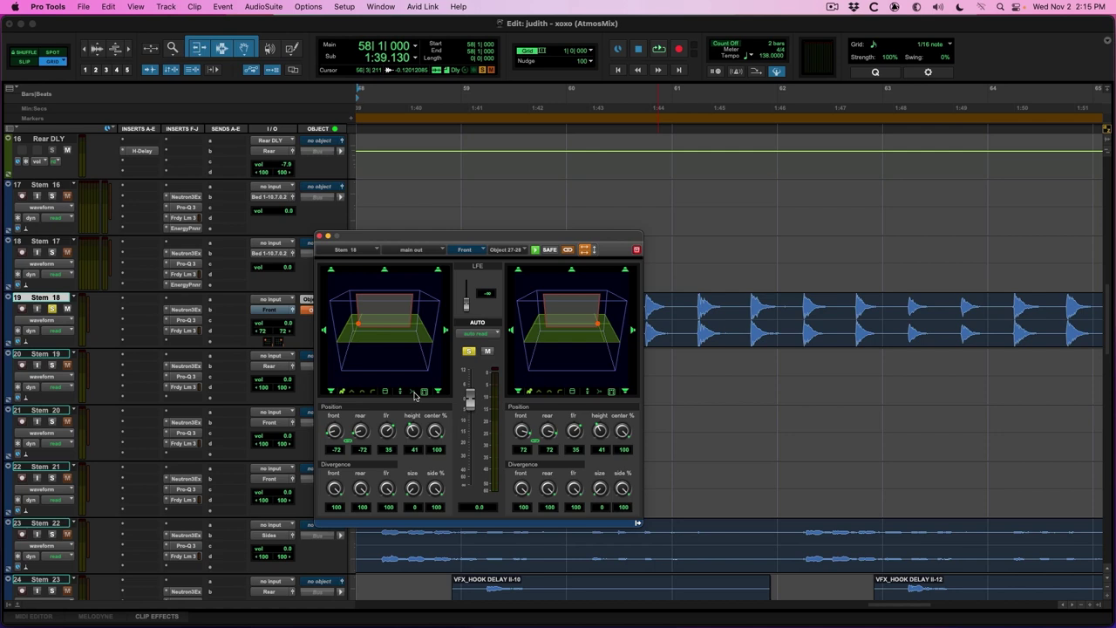
Play Stem 18 while checking its object positions in the Dolby Atmos Renderer, and return to Pro Tools.
key(ctrl+Right)
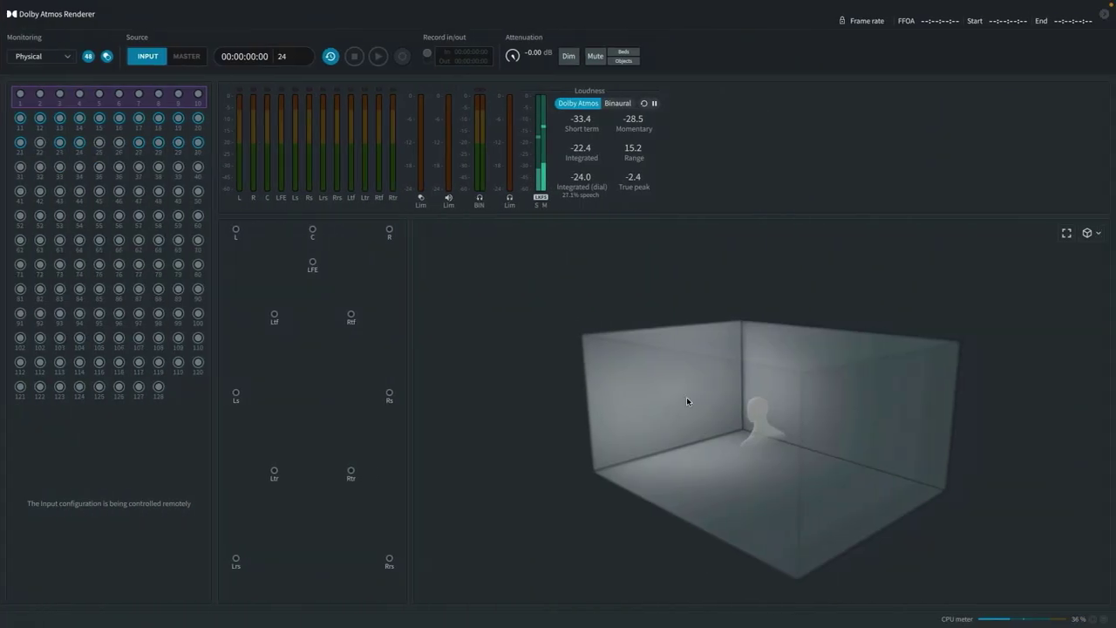
key(space)
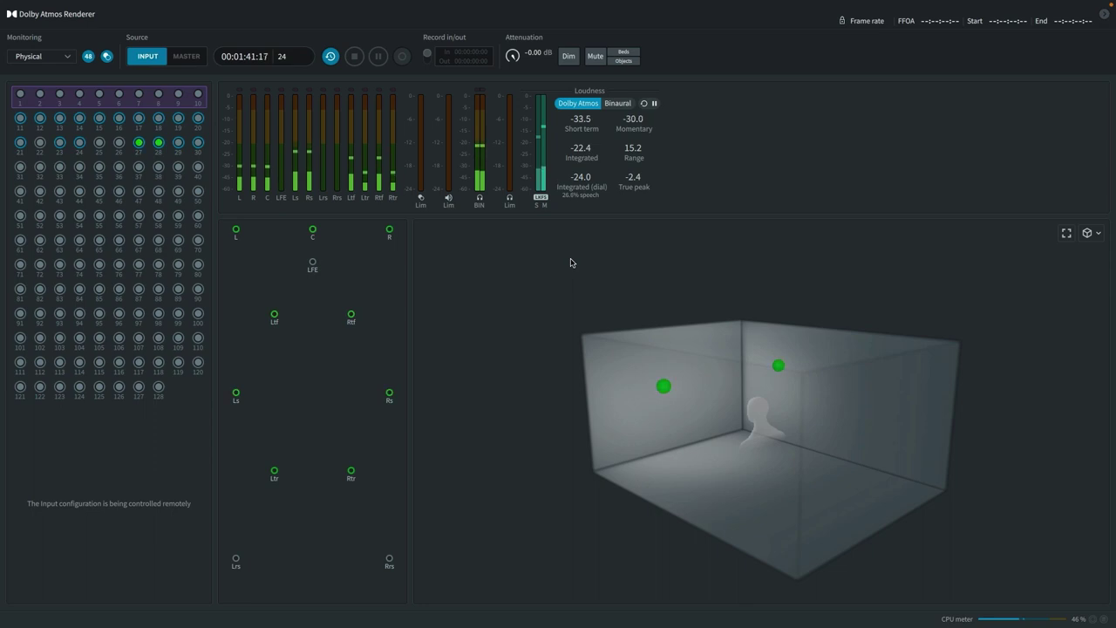
key(space)
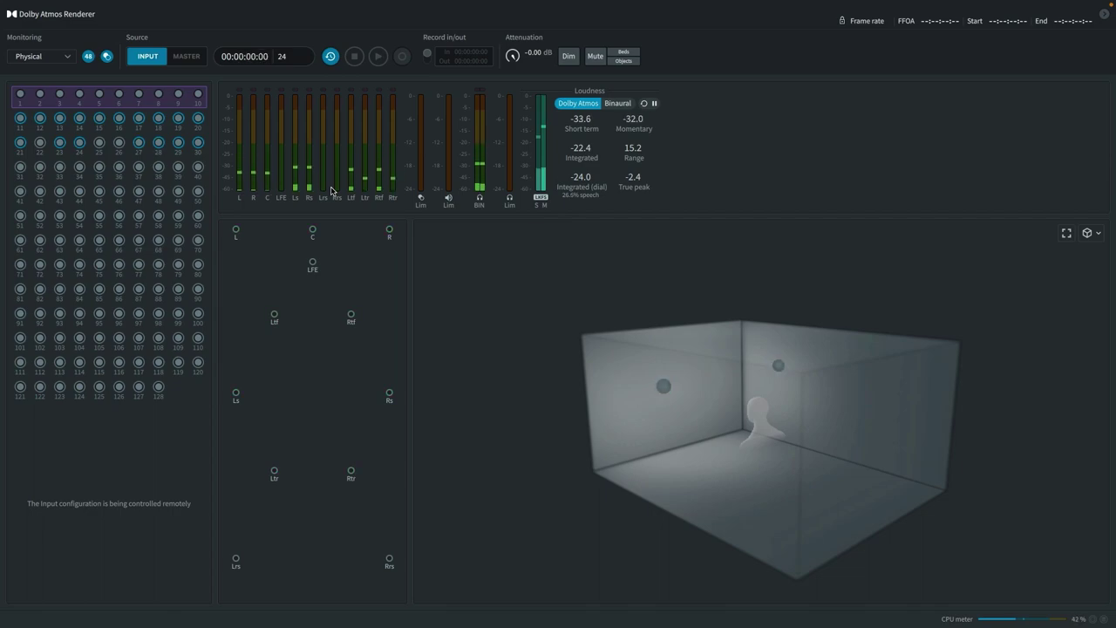
key(ctrl+Left)
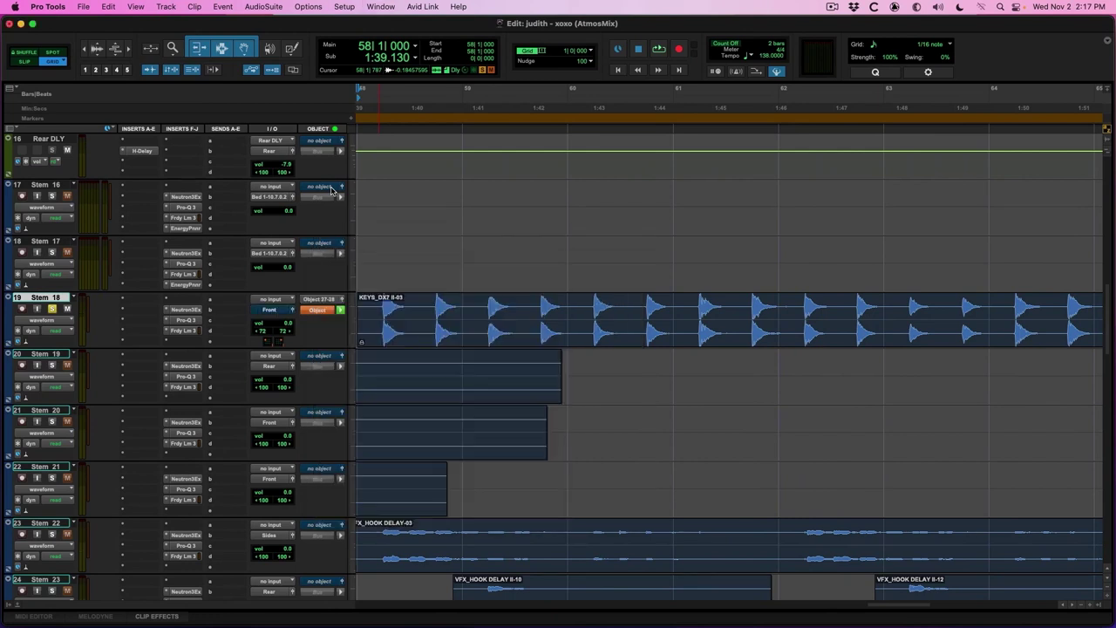
Unsolo Stem 18, select the KEYS_PIANO-05 clip on Stem 19, solo its track and play it.
key(super+bracketleft)
key(super+bracketleft)
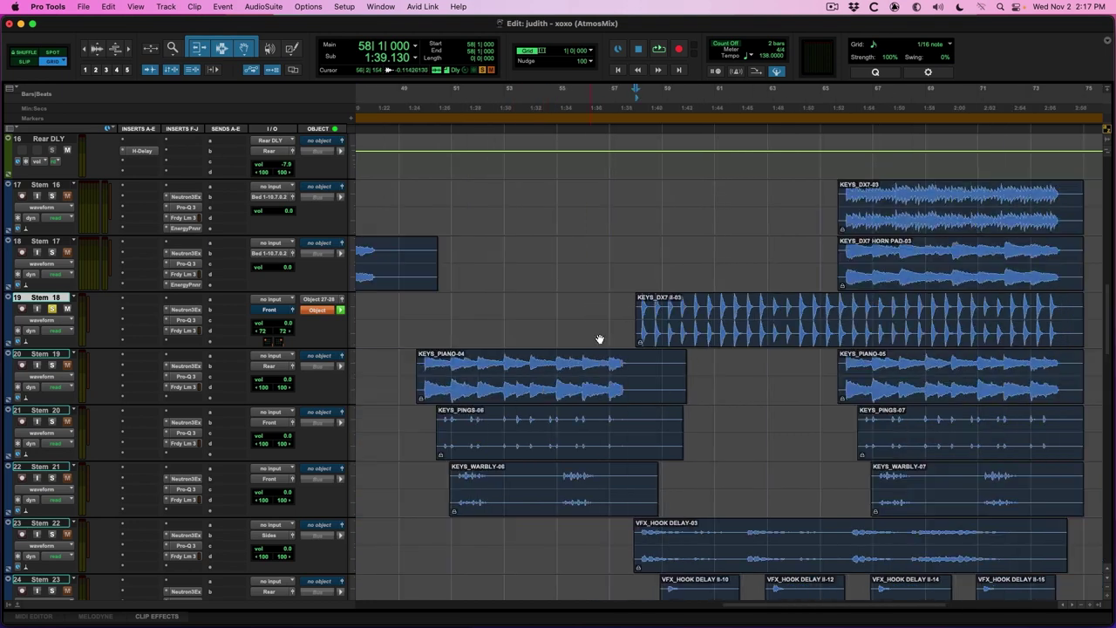
key(shift+s)
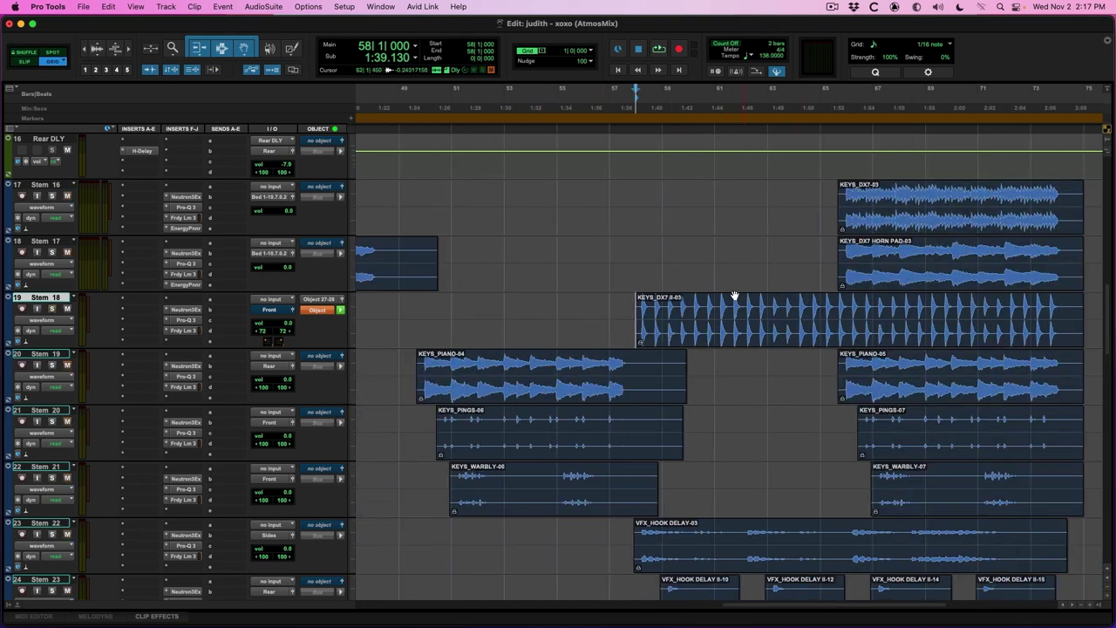
click(883, 390)
key(shift+s)
key(space)
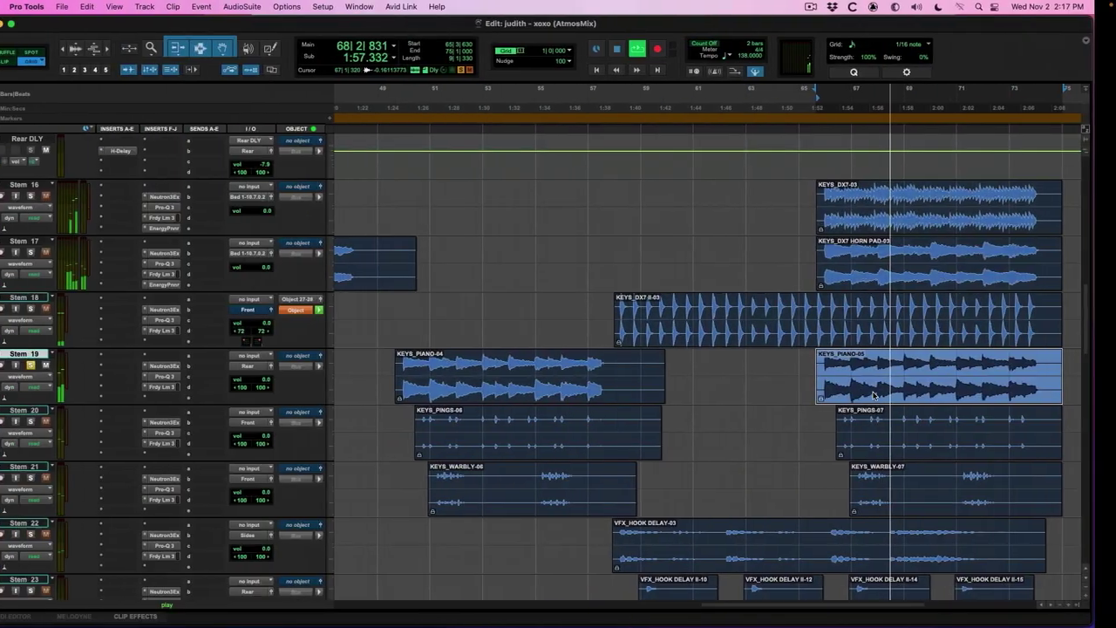
Select the KEYS_PINGS-07 clip and audition it with Stem 20 soloed.
click(895, 442)
key(space)
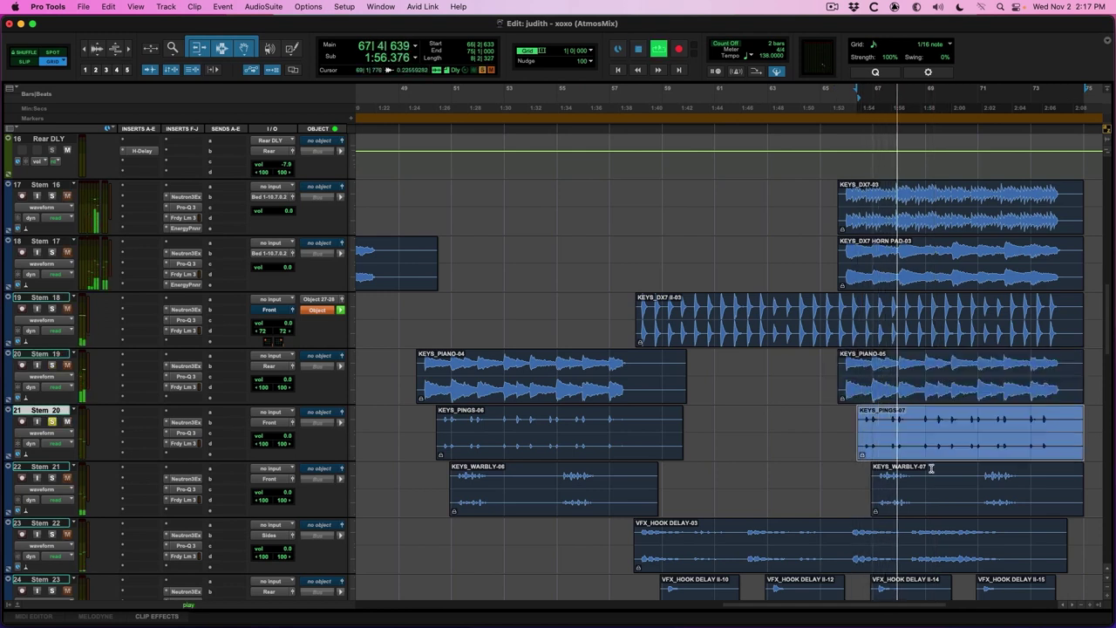
key(space)
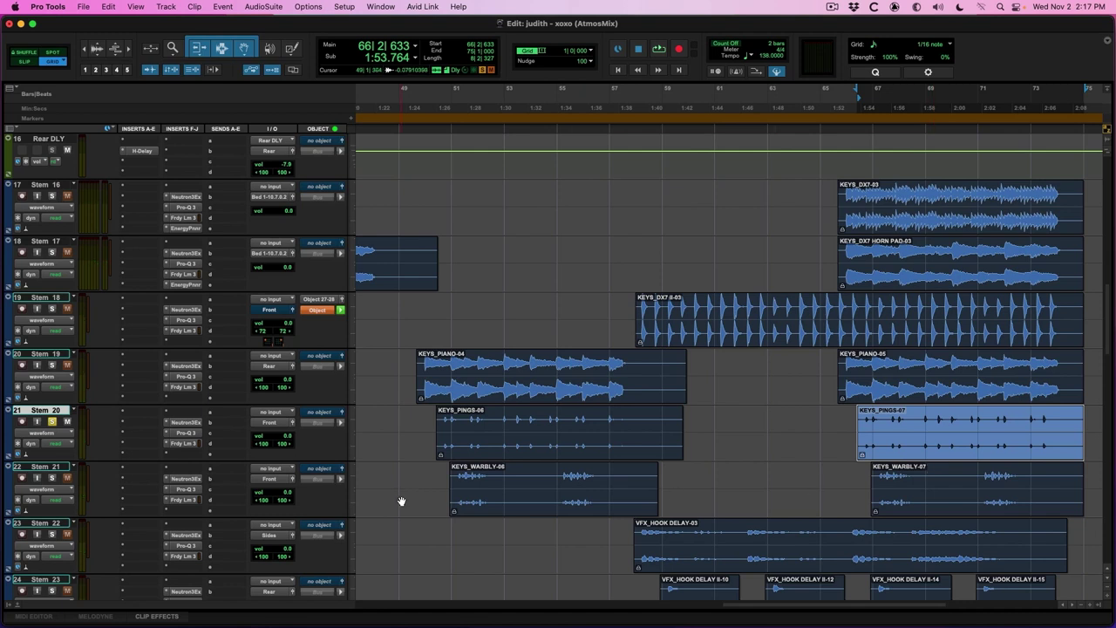
Add a send on Stem 20 to a new stereo aux input track named Ceiling Plate, created next to the current track.
right_click(238, 418)
click(278, 482)
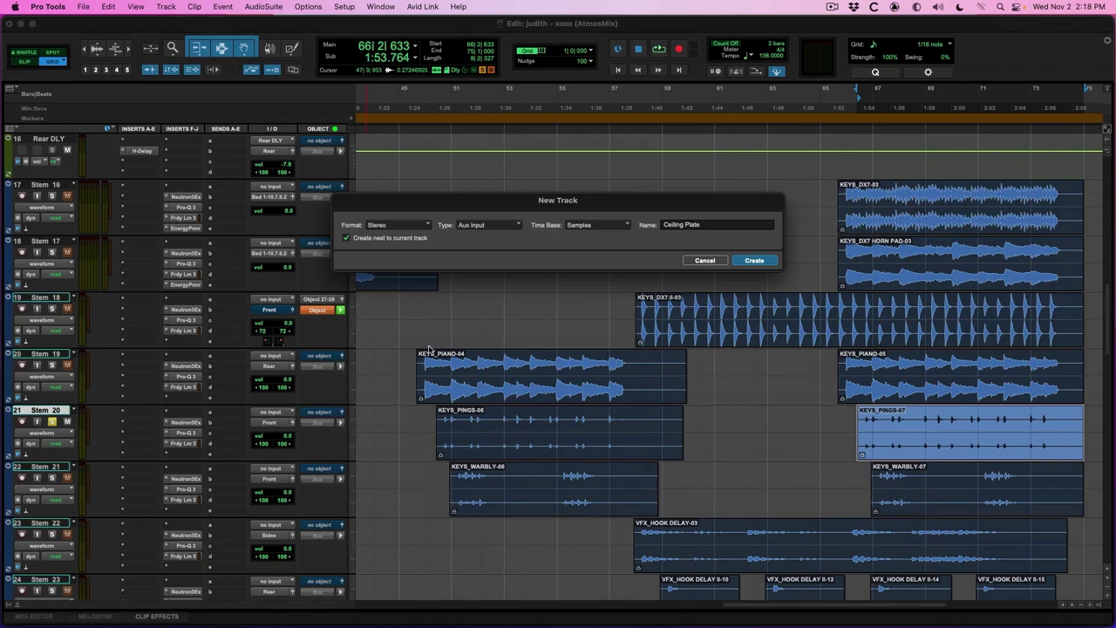
key(Return)
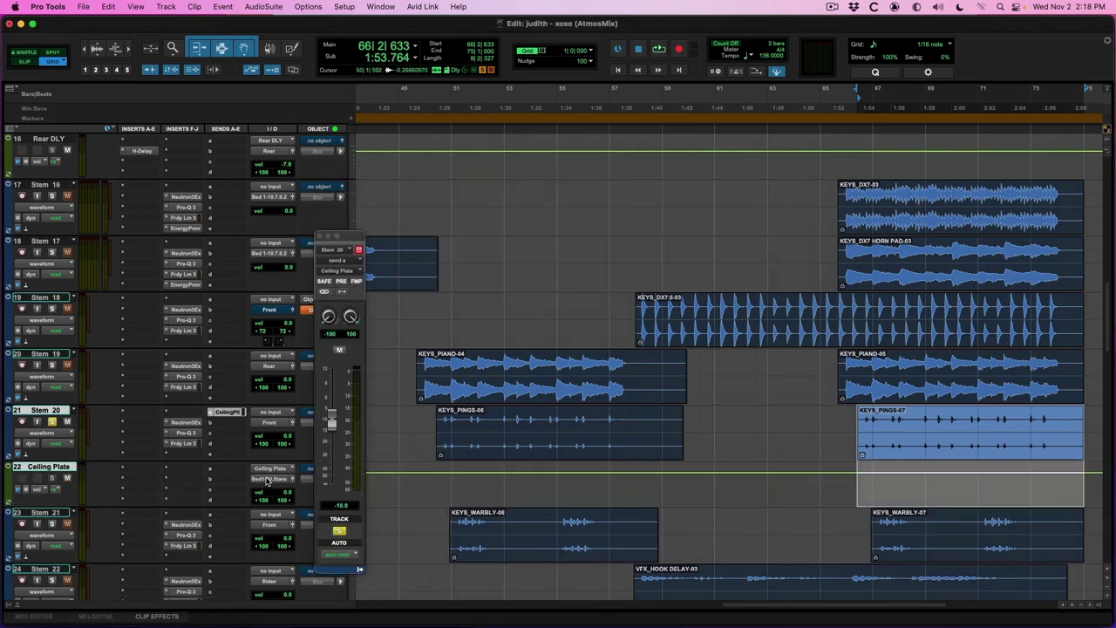
Route the Ceiling Plate output to both High Front and High Rear, check it in the Dolby Atmos Renderer and return to Pro Tools.
click(267, 480)
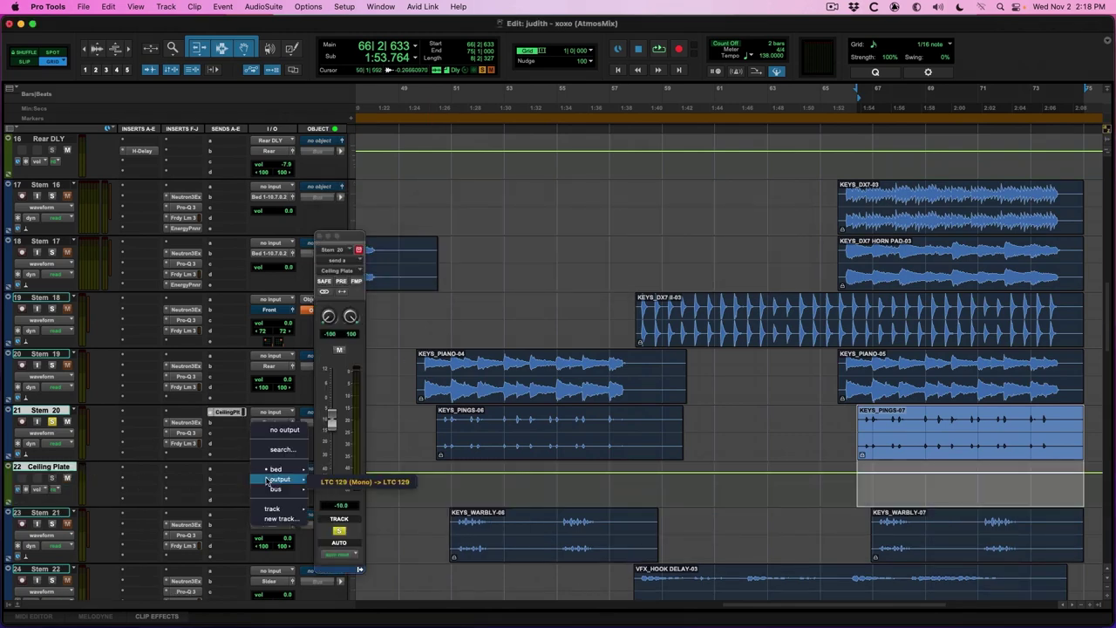
text(high)
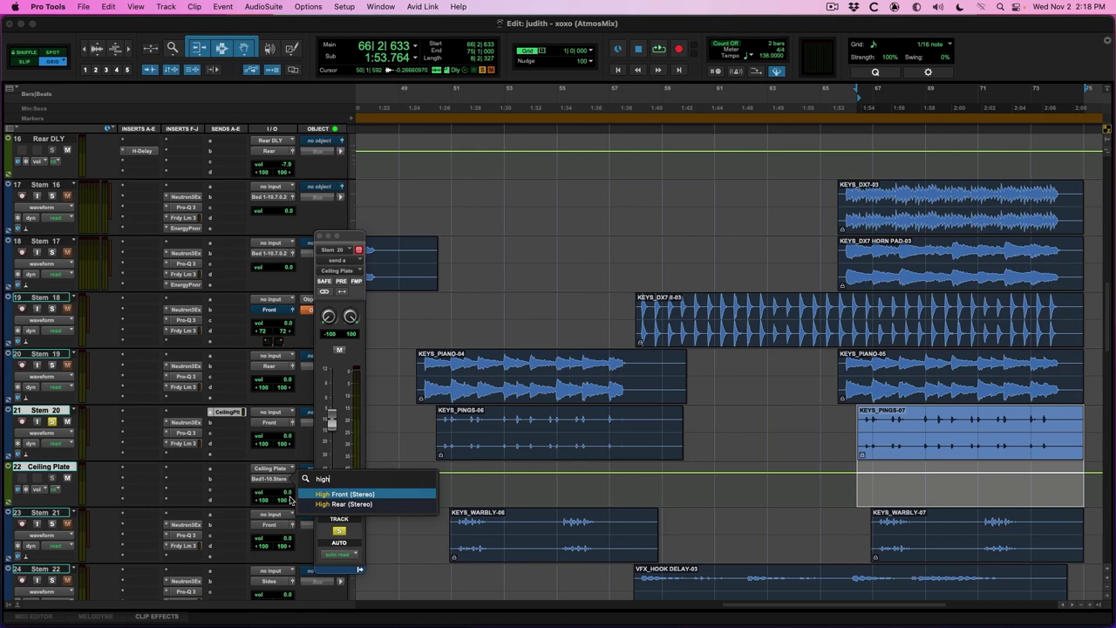
click(321, 494)
text(hi)
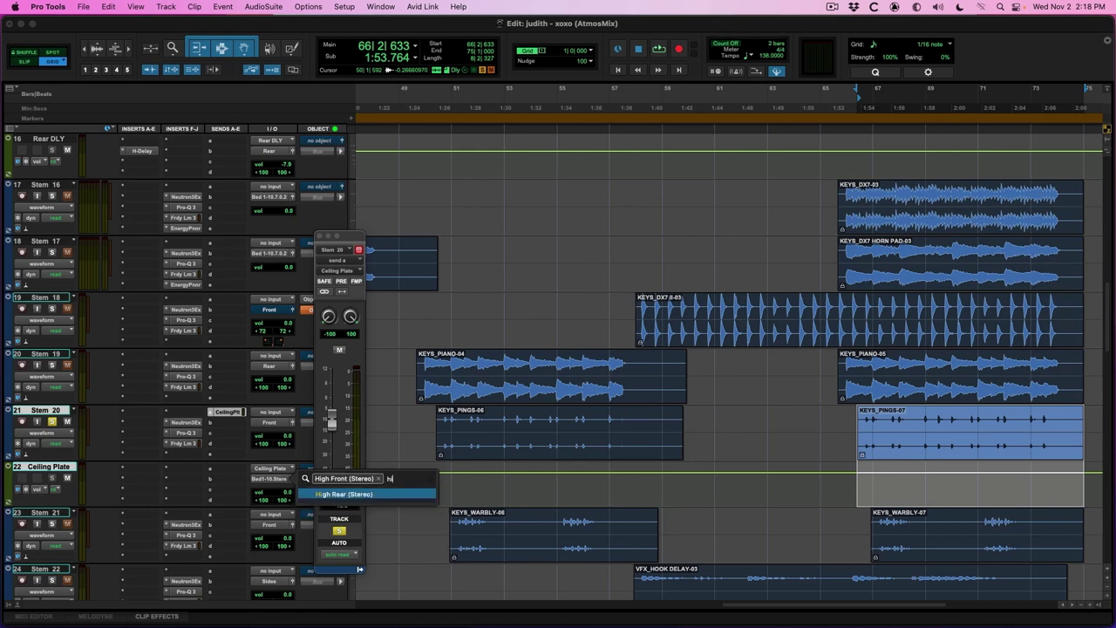
click(340, 496)
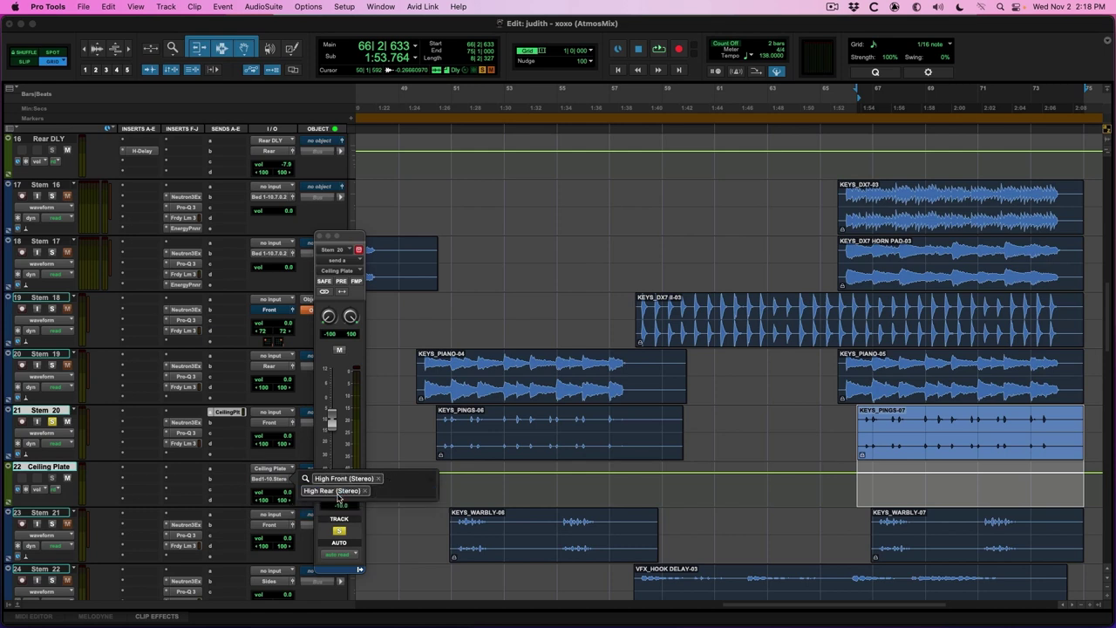
key(Return)
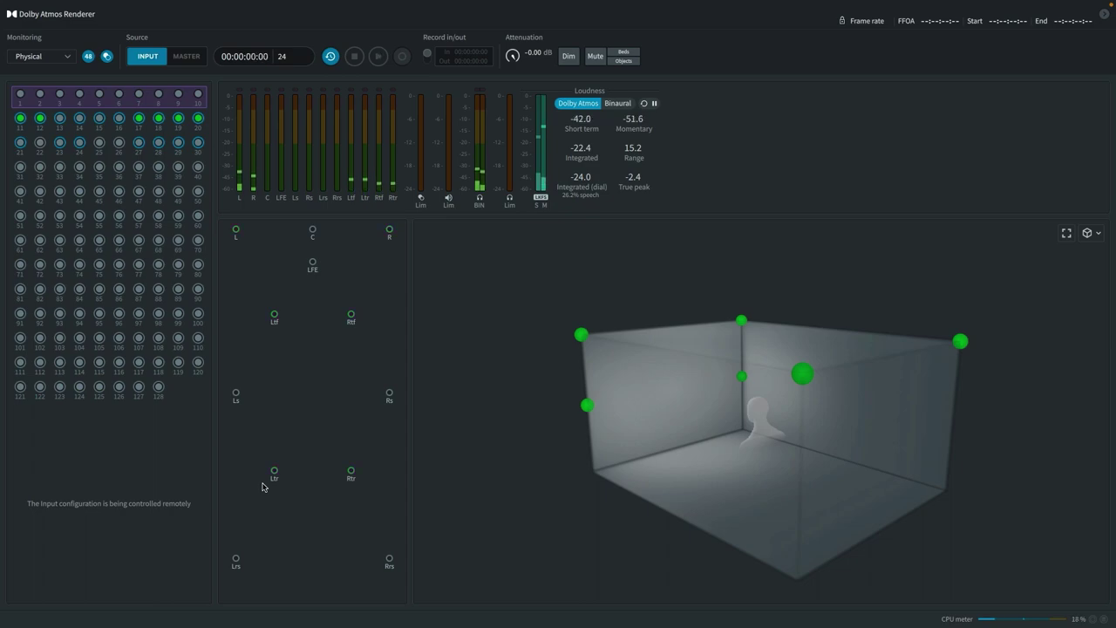
key(ctrl+Left)
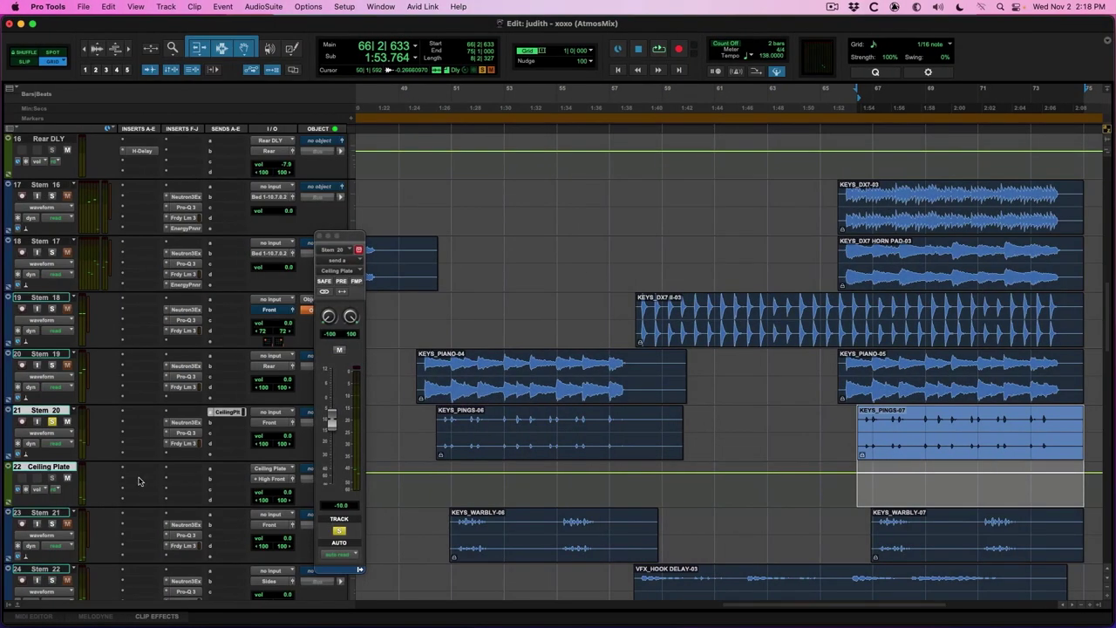
Search the plug-ins for "plate" and insert Little Plate (stereo) on the Ceiling Plate track.
click(137, 480)
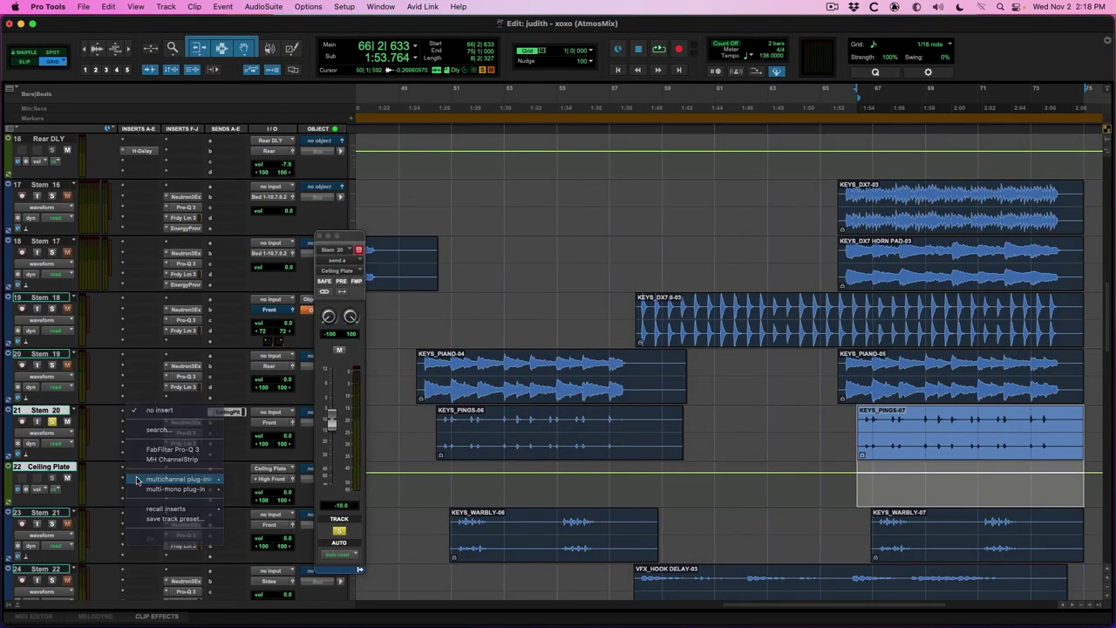
click(158, 429)
text(plate)
key(Down)
key(Down)
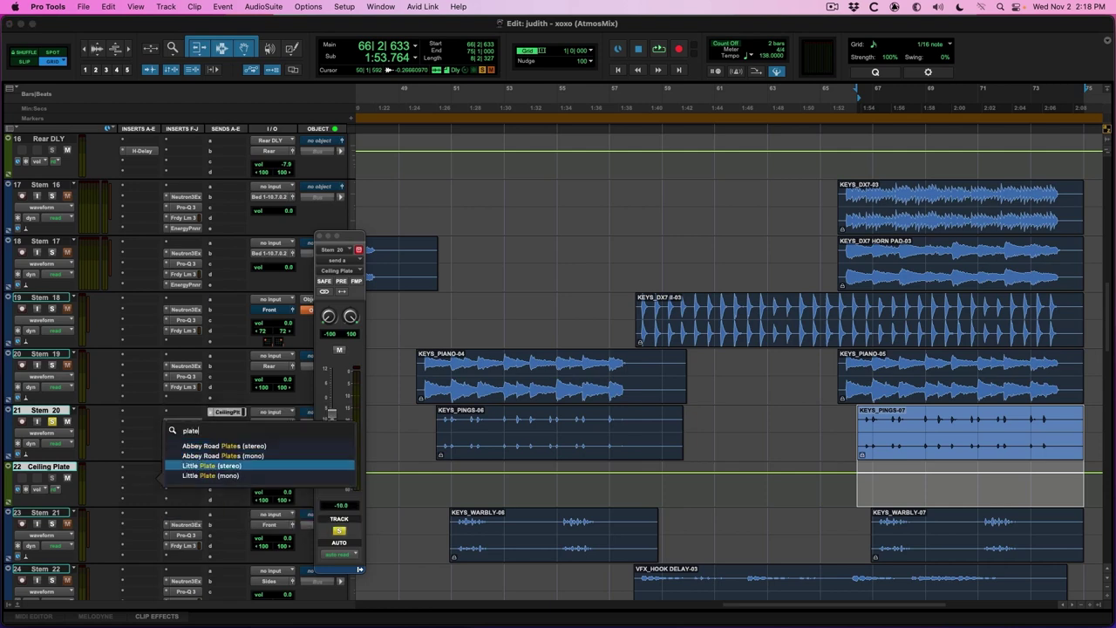
key(Return)
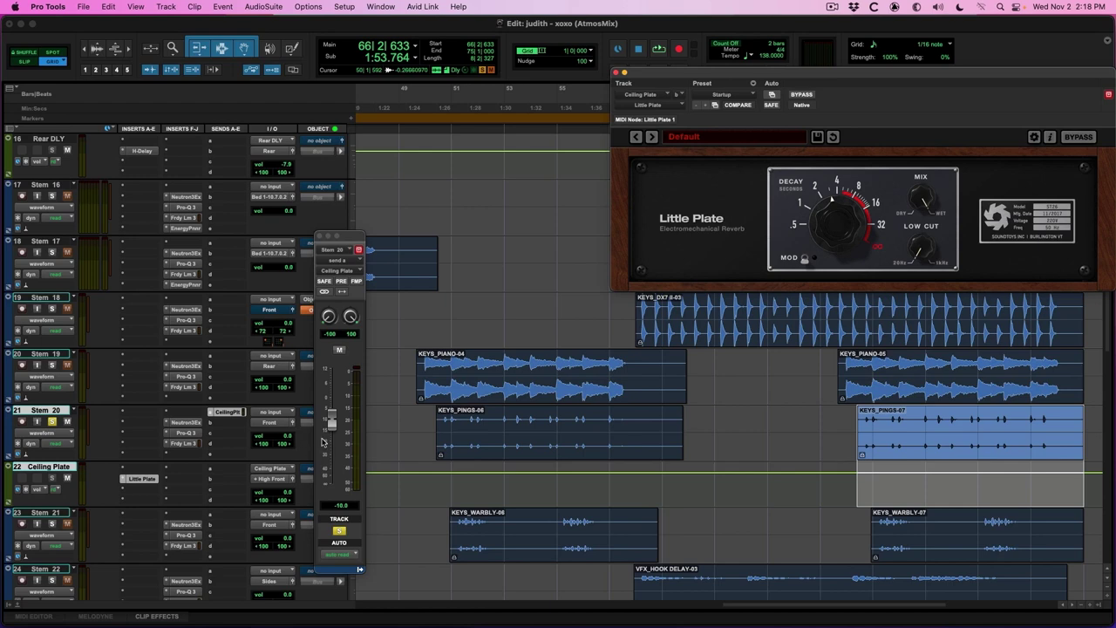
Audition KEYS_PINGS-07 through the plate reverb and adjust Stem 20's Ceiling Plate send to about -10.2 dB.
key(space)
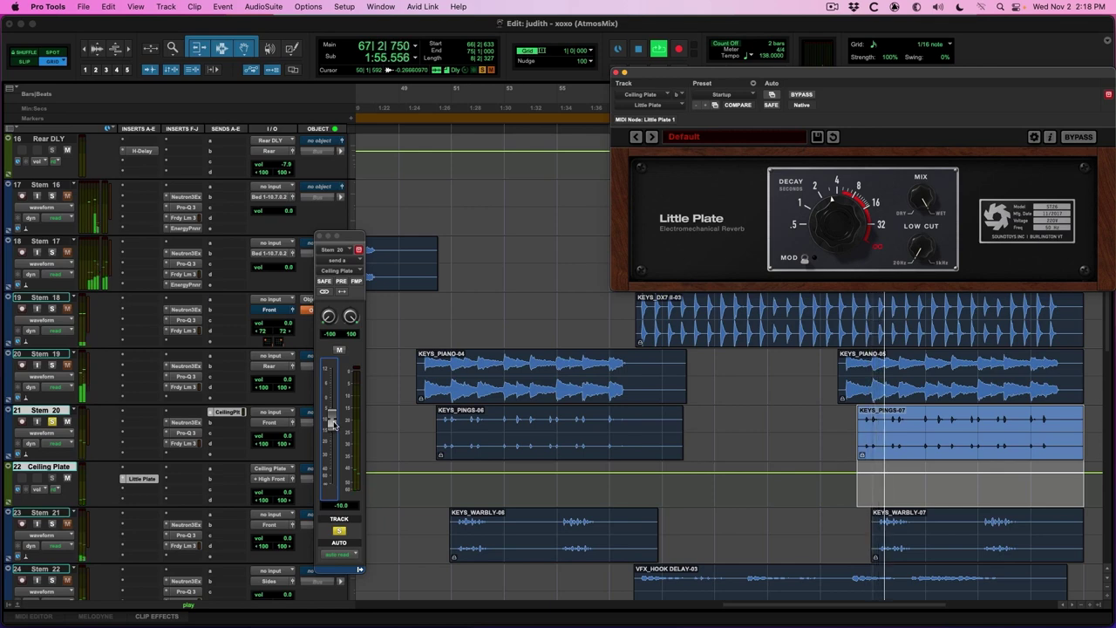
key(space)
key(space)
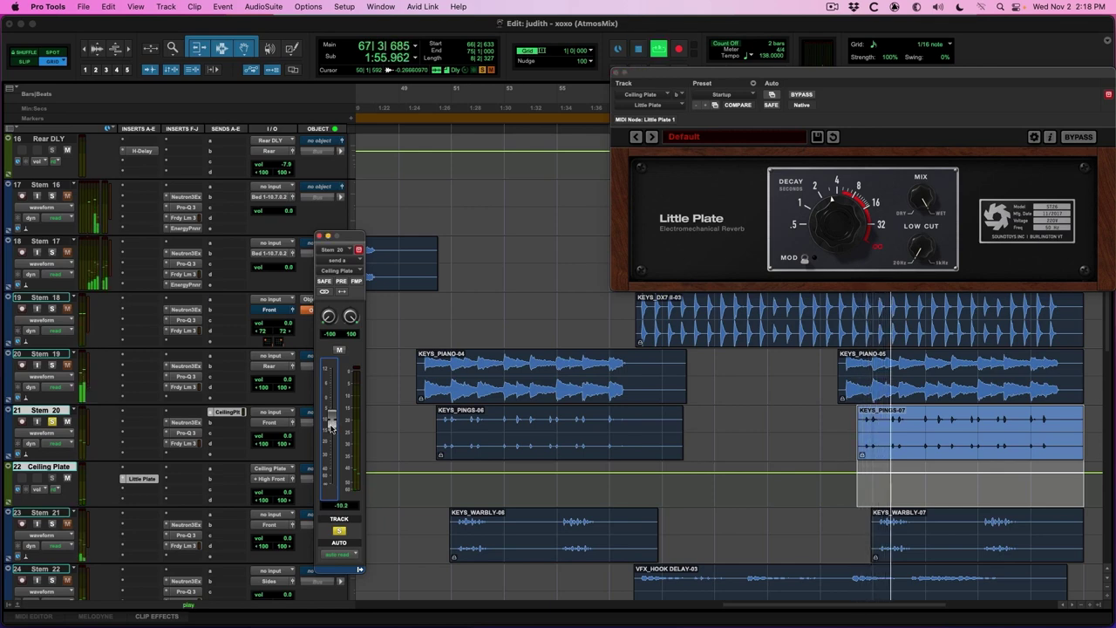
key(space)
Unsolo Stem 20, close the send and plug-in windows, and play the full mix from around bar 67.
click(52, 424)
key(space)
key(super+alt+ctrl+w)
key(super+bracketleft)
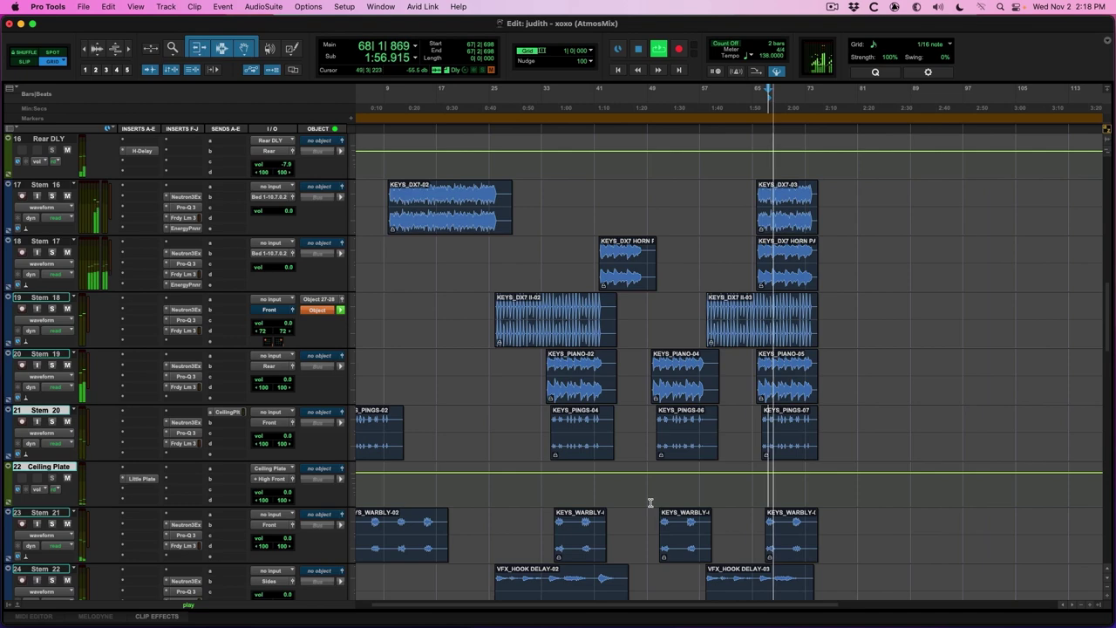
key(super+bracketright)
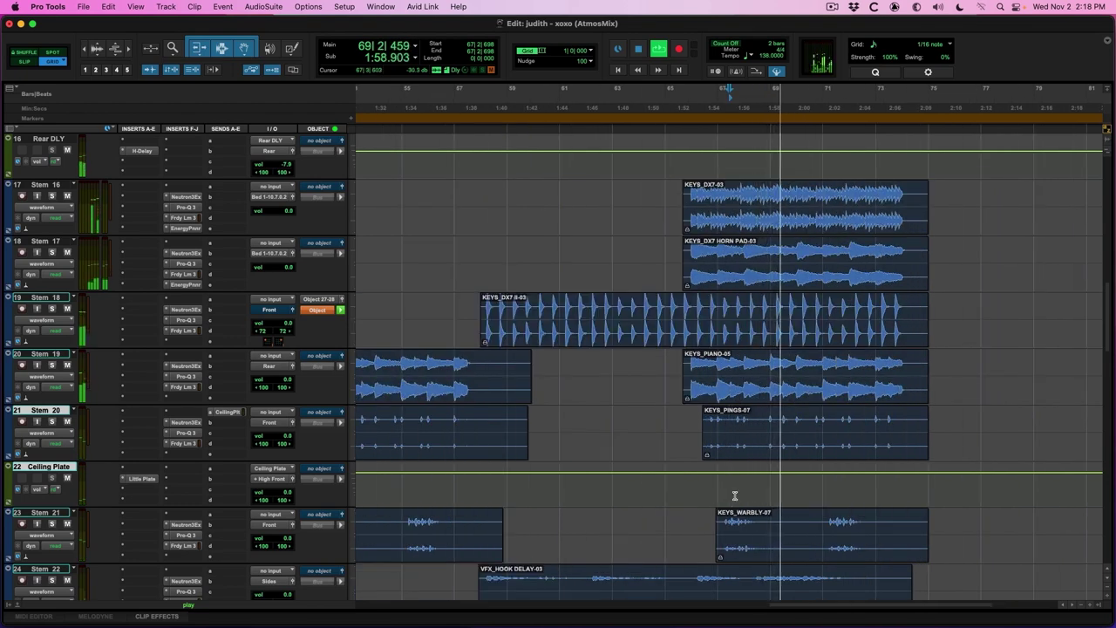
Select the KEYS_WARBLY-07 clip on Stem 21 and audition it with the track soloed.
scroll(736, 495, down, 3)
click(776, 401)
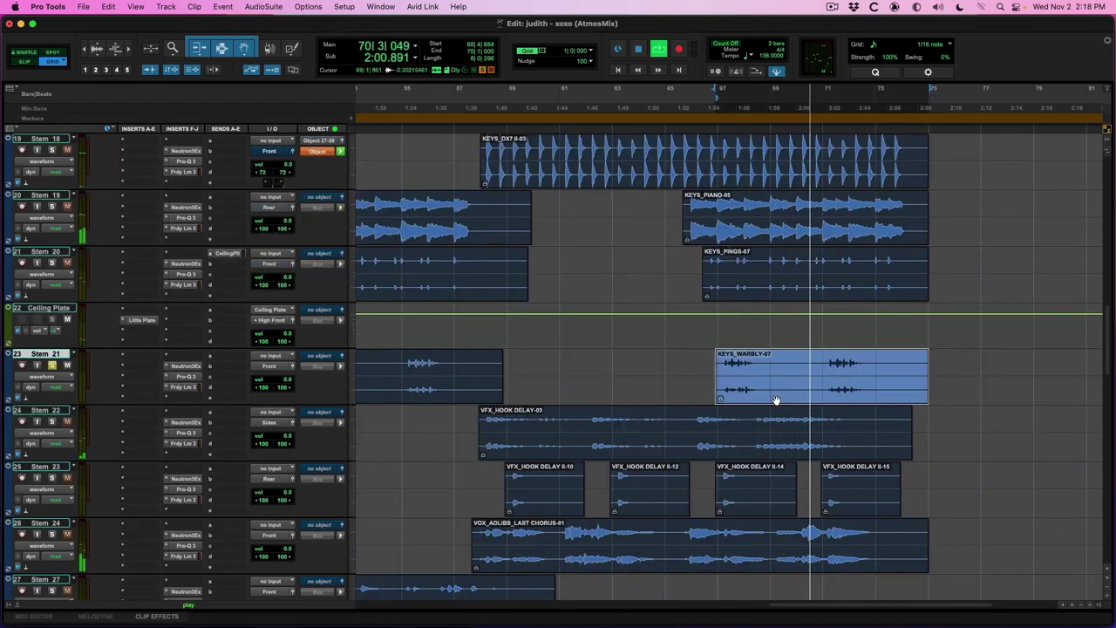
key(space)
key(space)
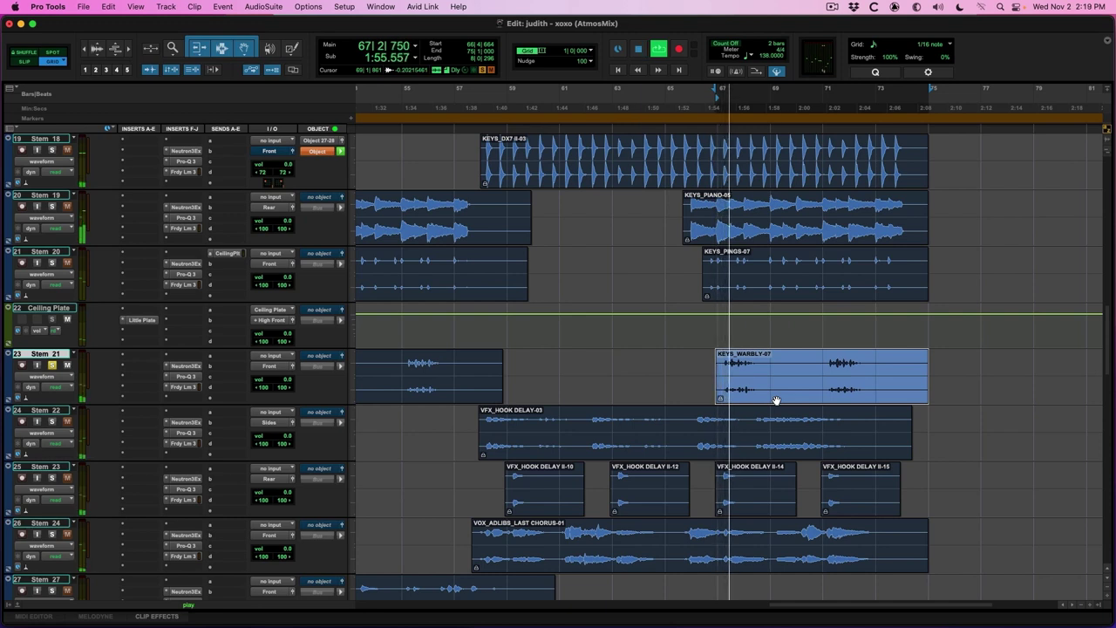
key(space)
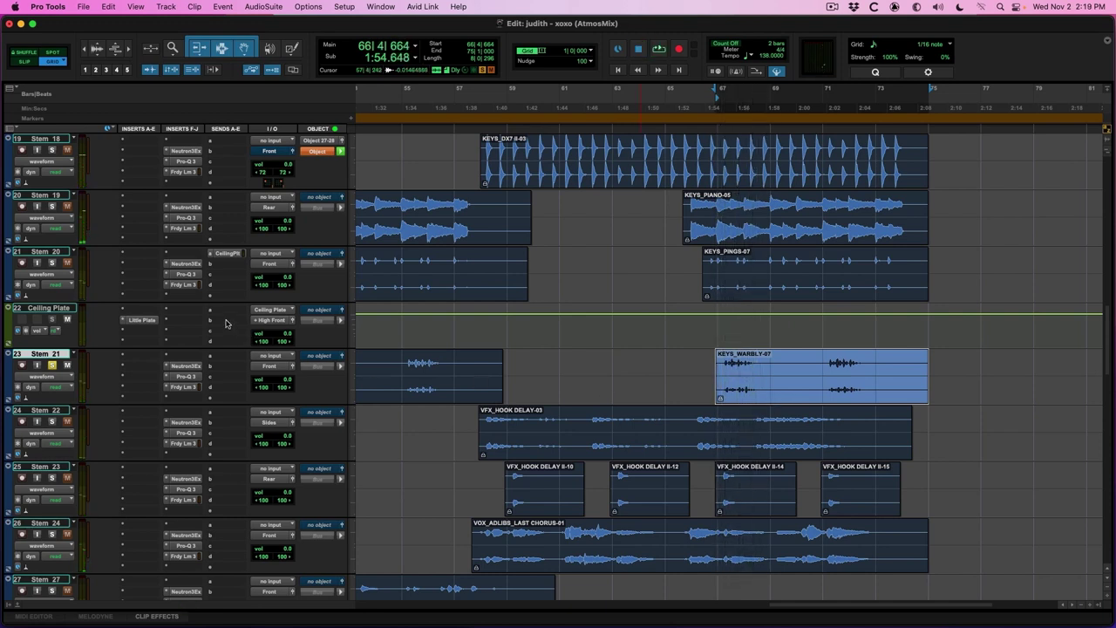
Copy the Ceiling Plate send from Stem 20 to Stem 21, check playback in the Dolby Atmos Renderer and return to Pro Tools.
drag(229, 261, 229, 358)
key(space)
key(ctrl+Right)
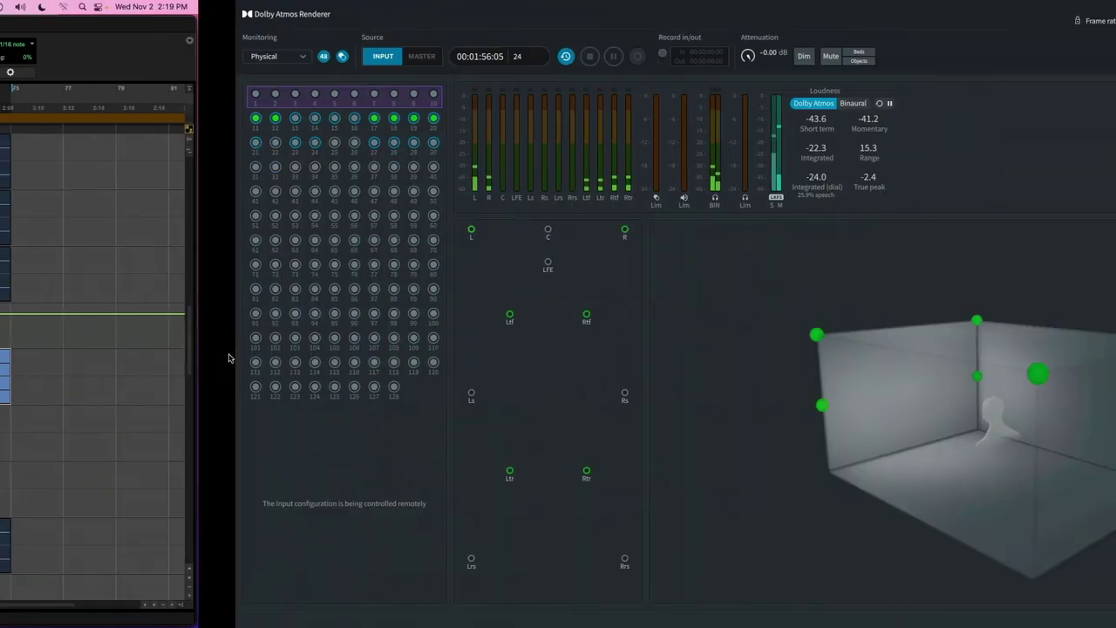
key(ctrl+Left)
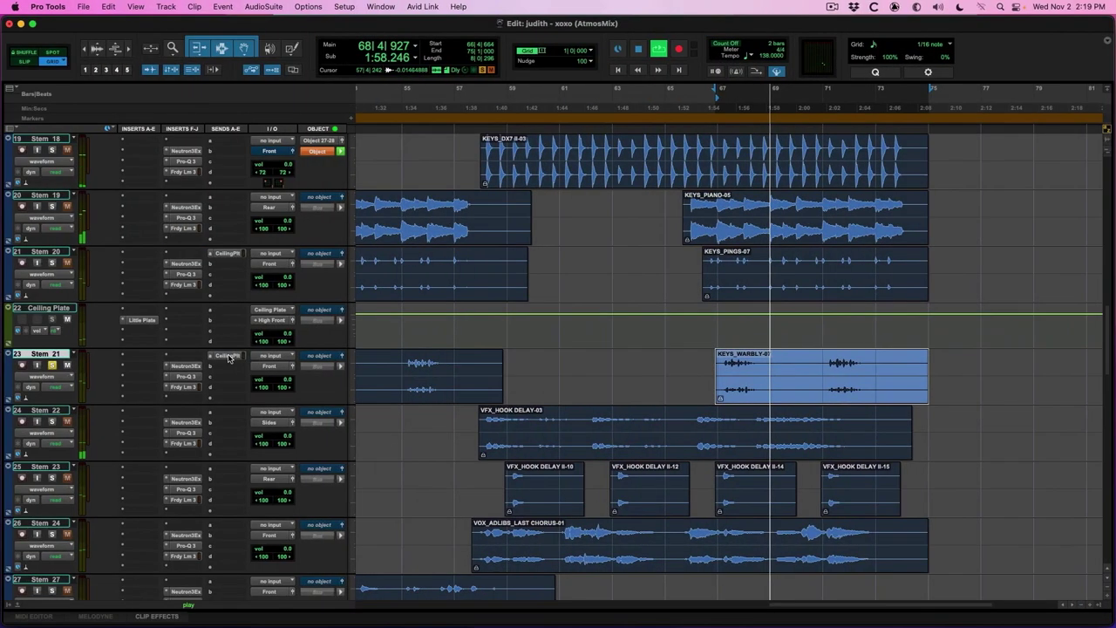
Select the VFX_HOOK DELAY-03 clip on Stem 22 and audition it with the track soloed.
click(591, 446)
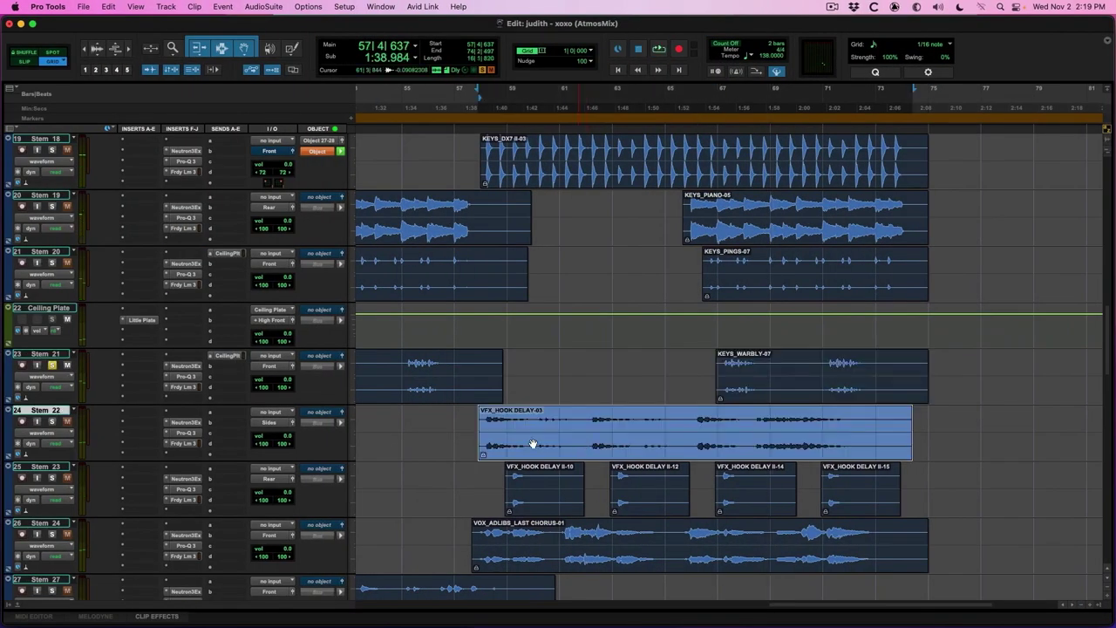
click(53, 422)
key(space)
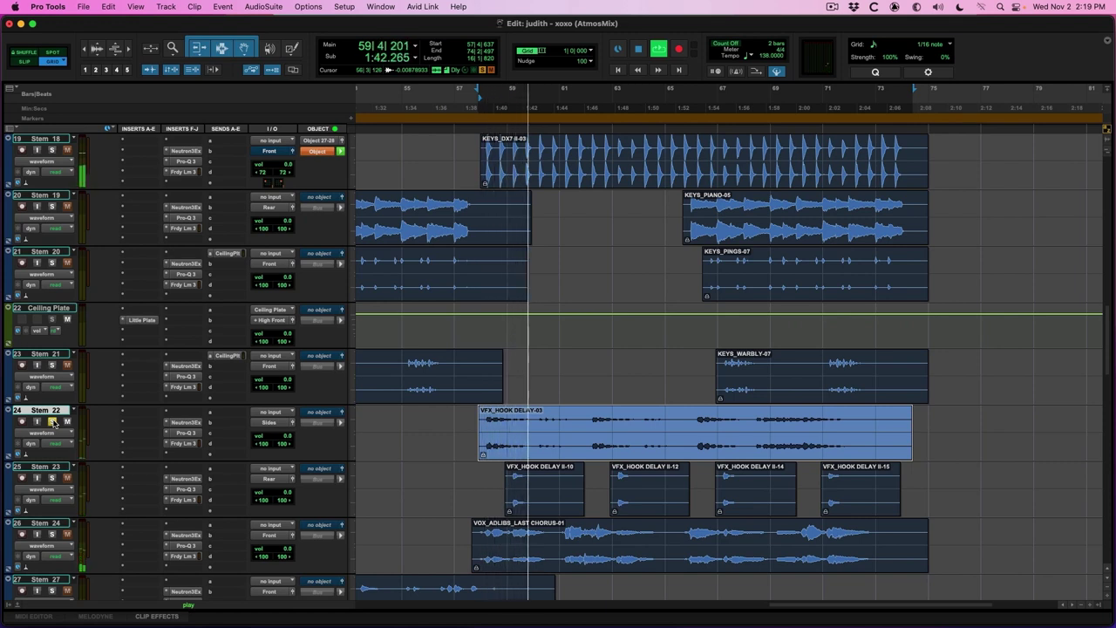
key(space)
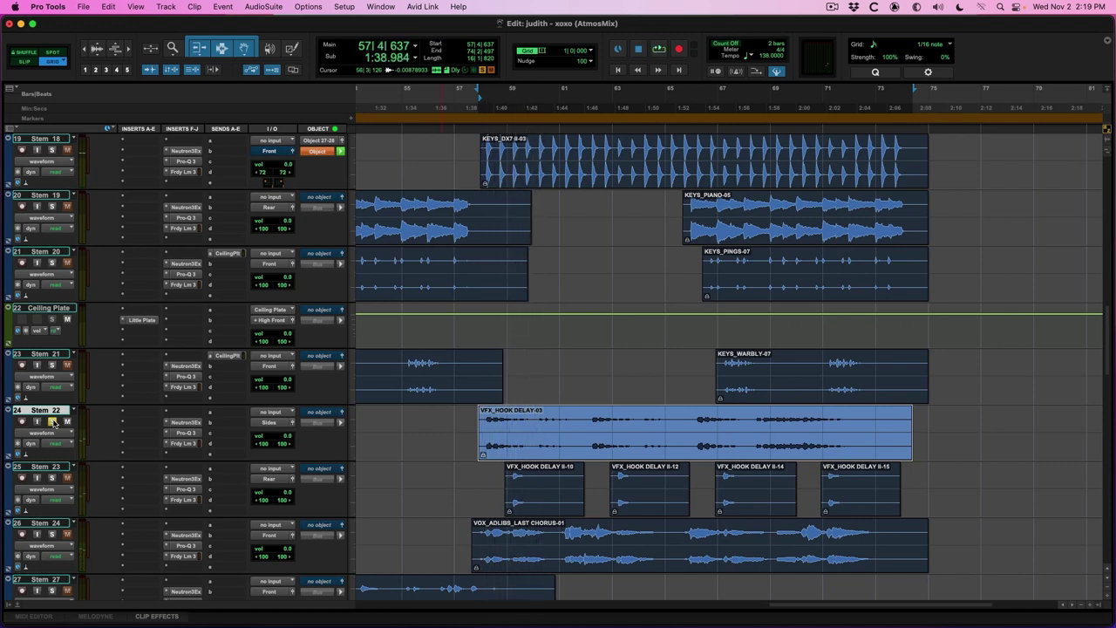
Solo Stem 23 along with Stem 22, play both hook delays from bar 58 and check them in the Dolby Atmos Renderer.
click(532, 506)
click(468, 423)
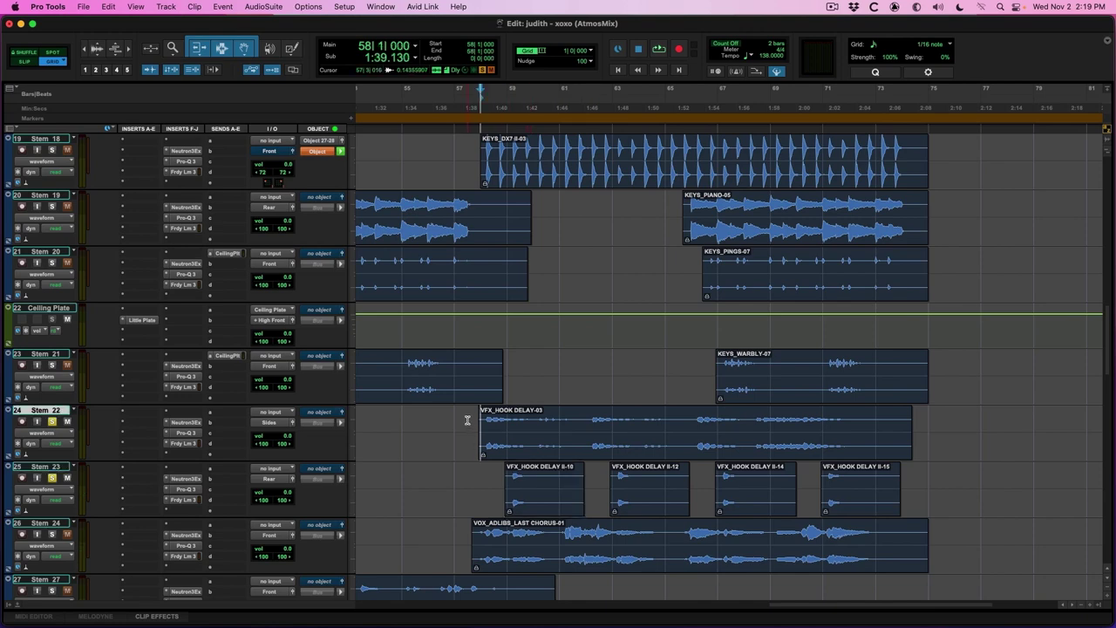
key(super+Tab)
key(space)
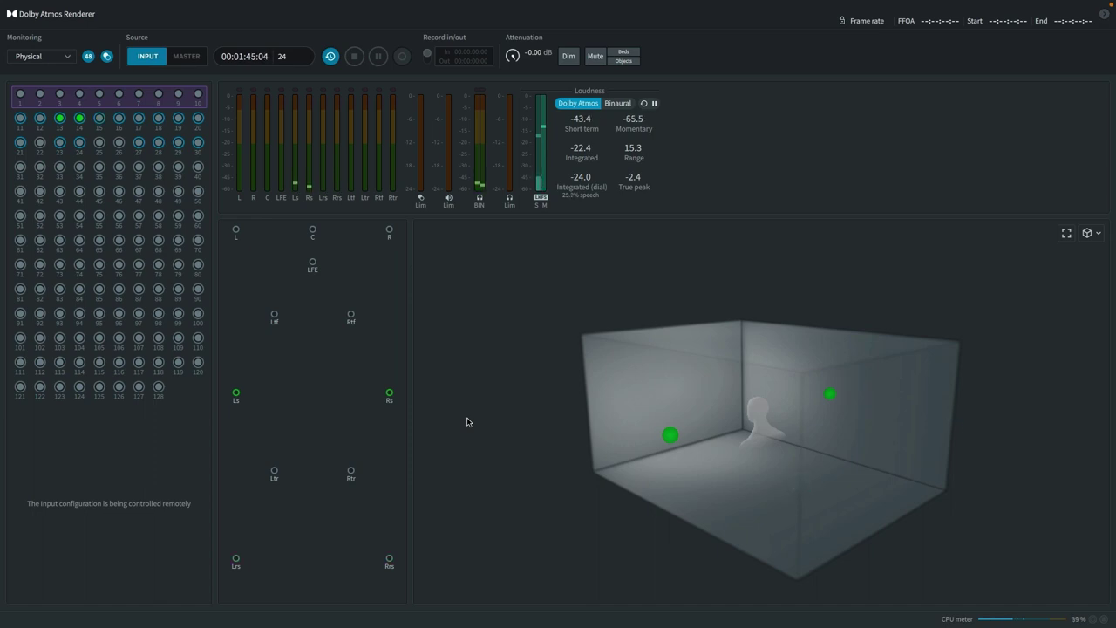
key(super+Tab)
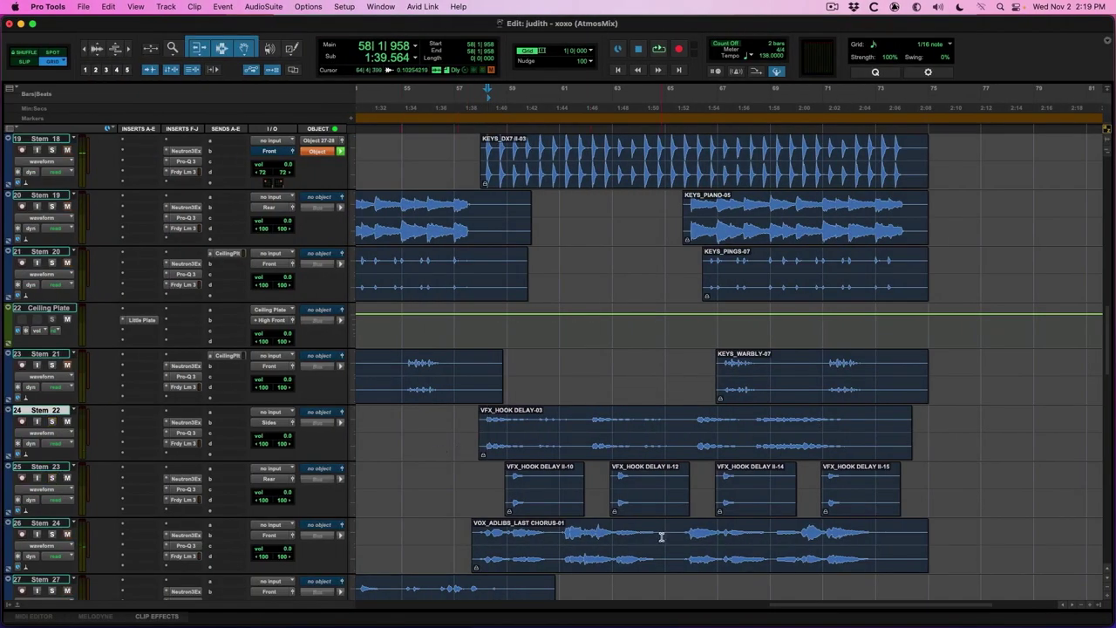
Play the full mix from the start of VOX_LEAD PRE-03 on Stem 35 and check it in the Dolby Atmos Renderer.
scroll(661, 539, down, 10)
key(super+bracketleft)
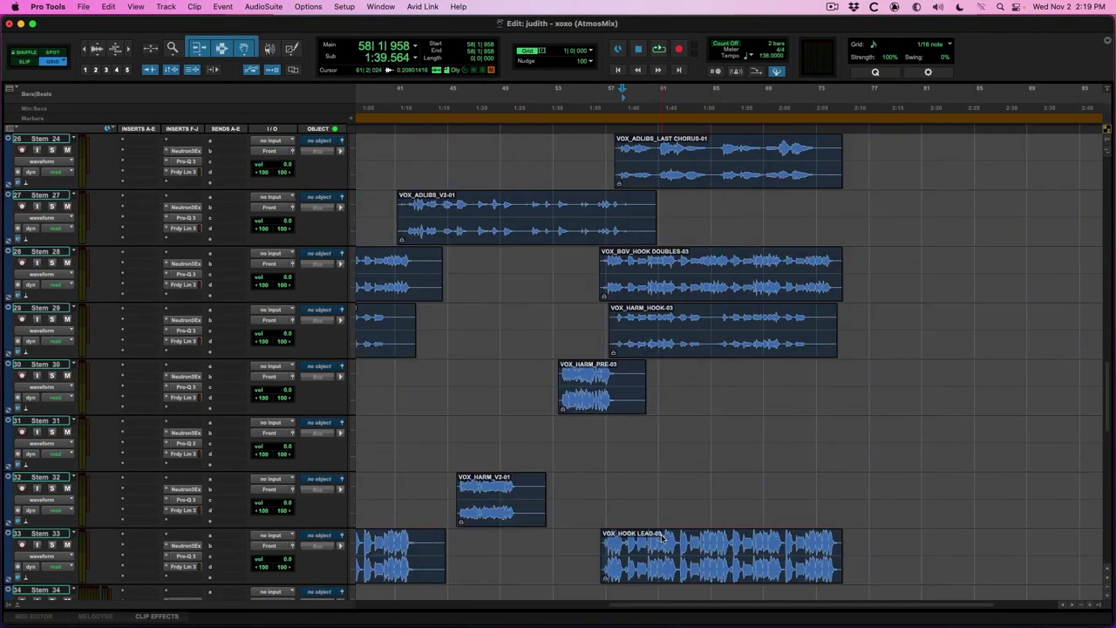
key(ctrl+alt+super+Down)
key(ctrl+alt+super+Up)
scroll(663, 531, down, 8)
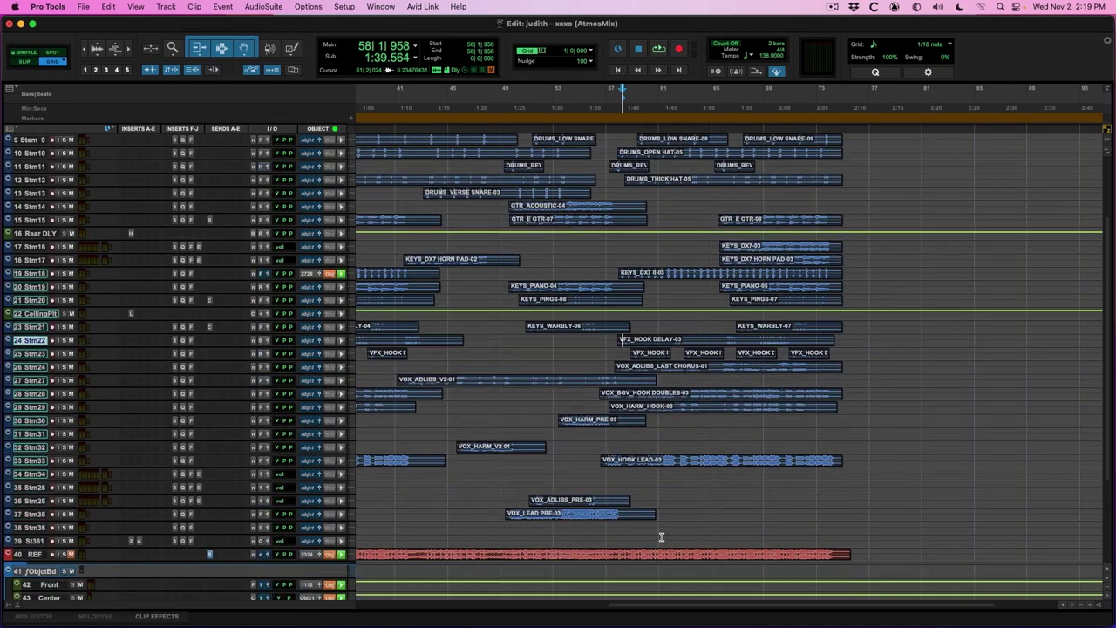
scroll(661, 537, left, 5)
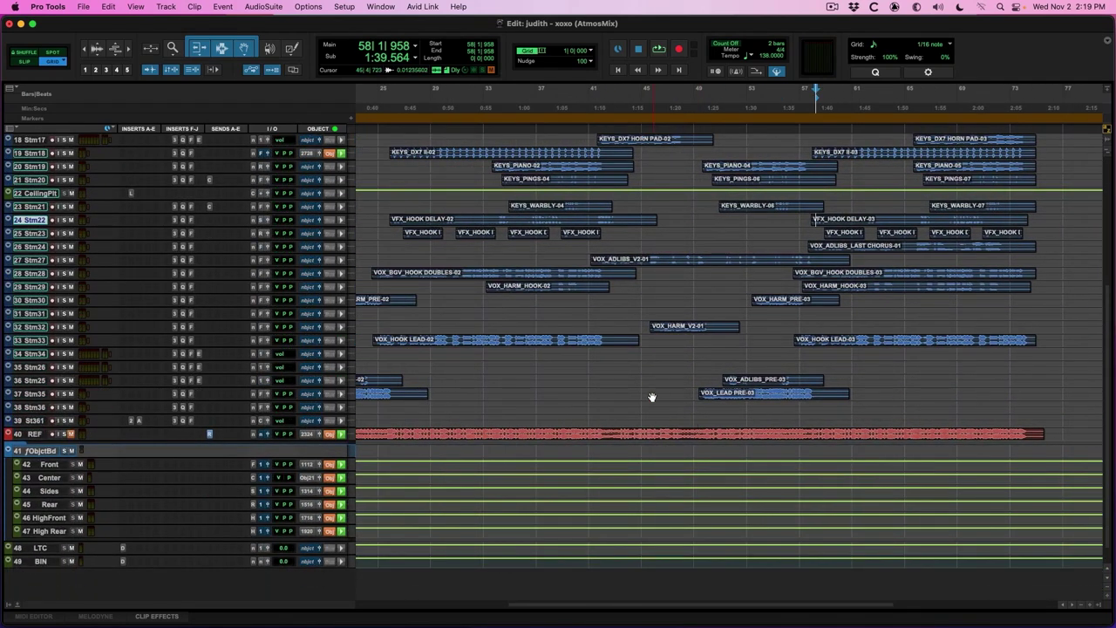
scroll(521, 339, left, 6)
click(595, 341)
click(957, 394)
key(space)
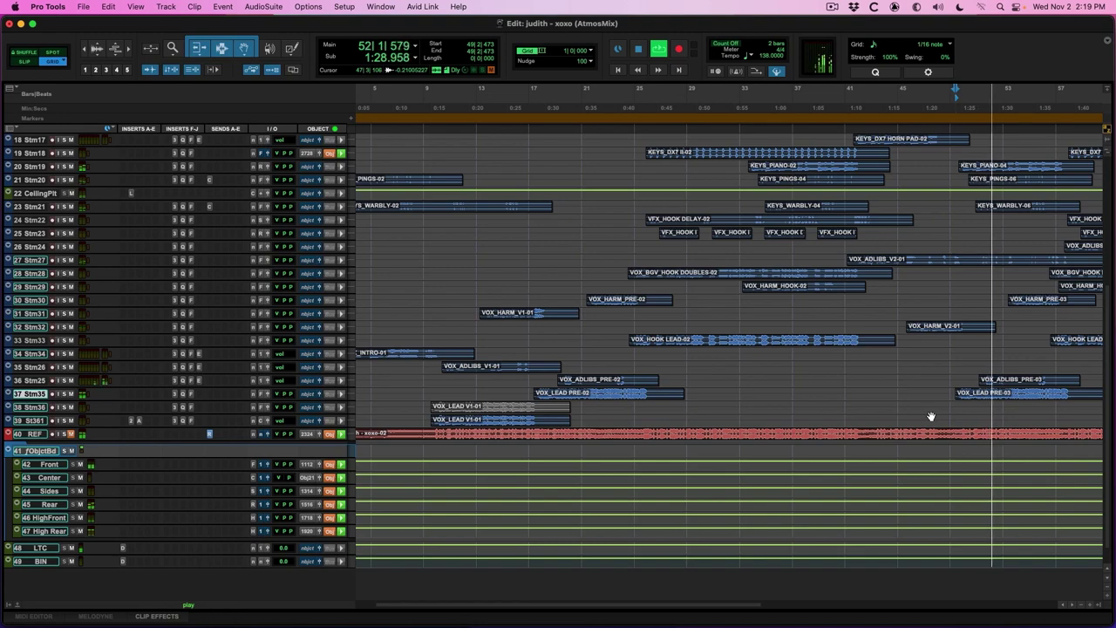
key(ctrl+Right)
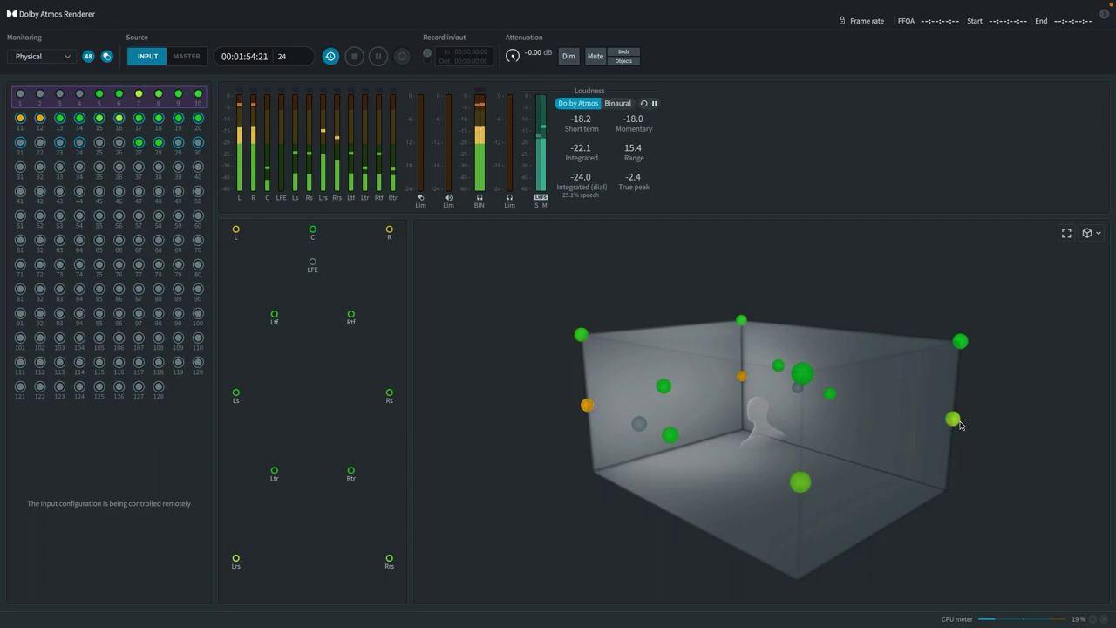
key(ctrl+Left)
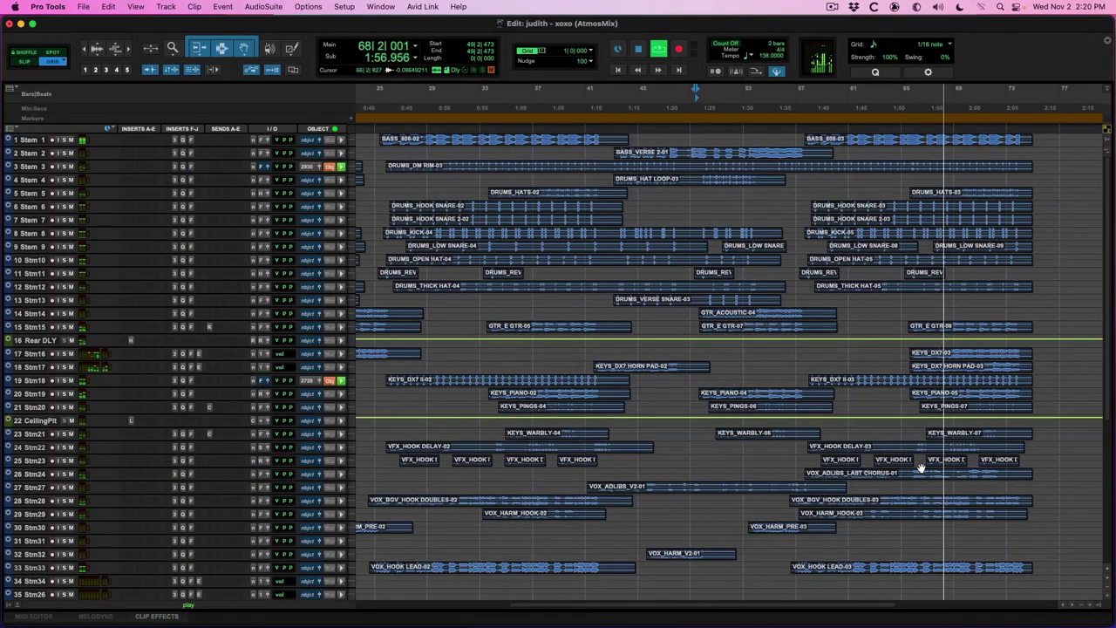
Enlarge the tracks, stop the full mix and audition VOX_BGV_HOOK DOUBLES-03 with Stem 28 soloed.
scroll(921, 468, down, 3)
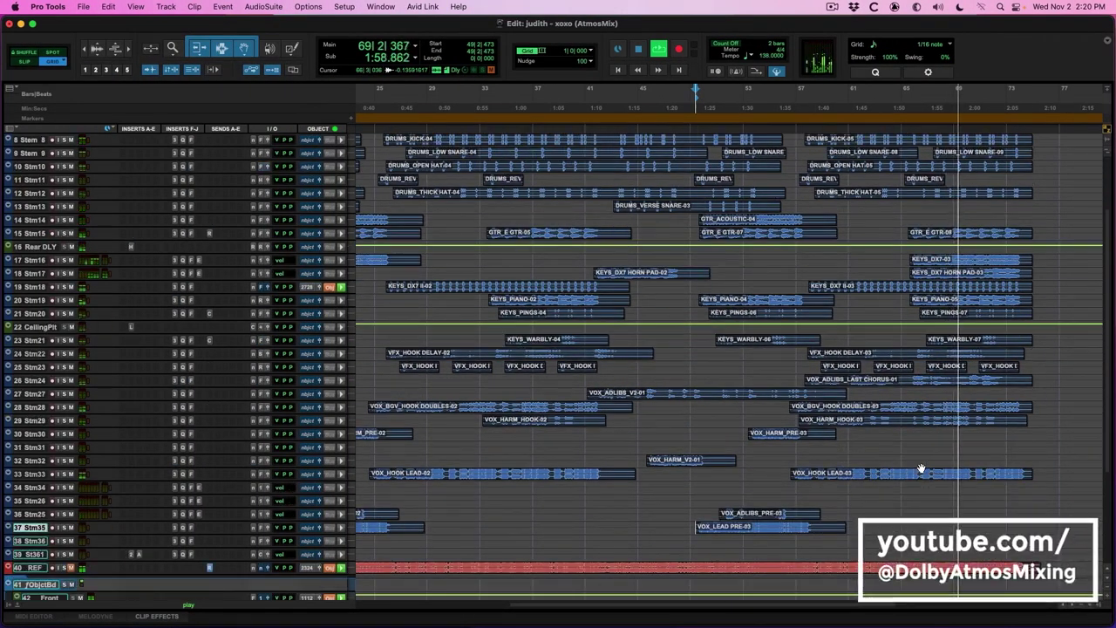
key(ctrl+alt+Up)
key(ctrl+alt+Up)
key(ctrl+alt+Up)
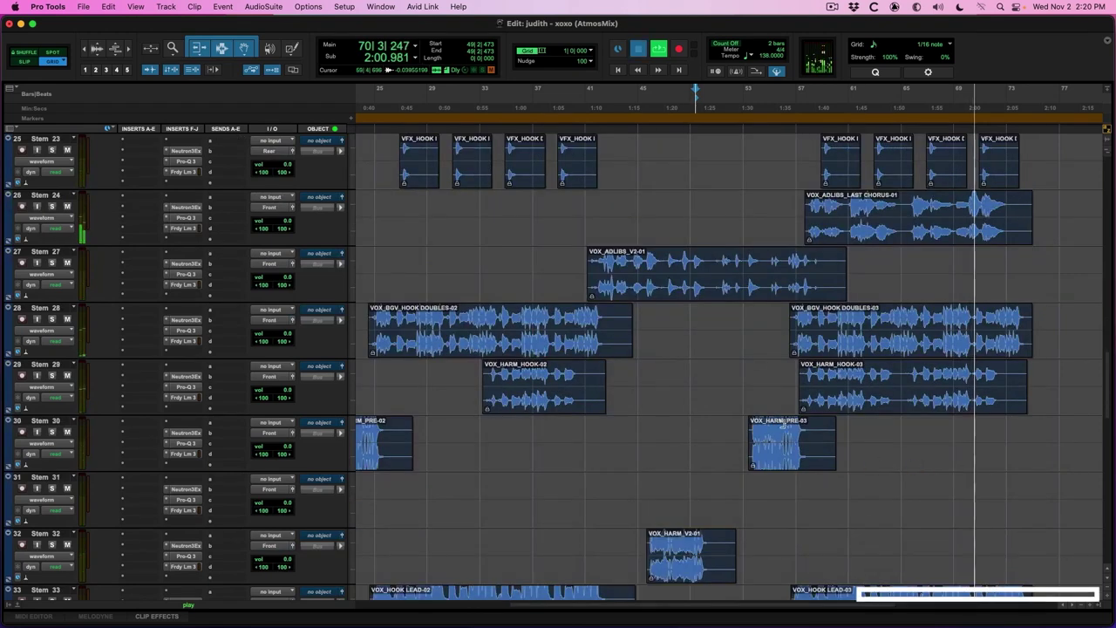
key(space)
click(876, 347)
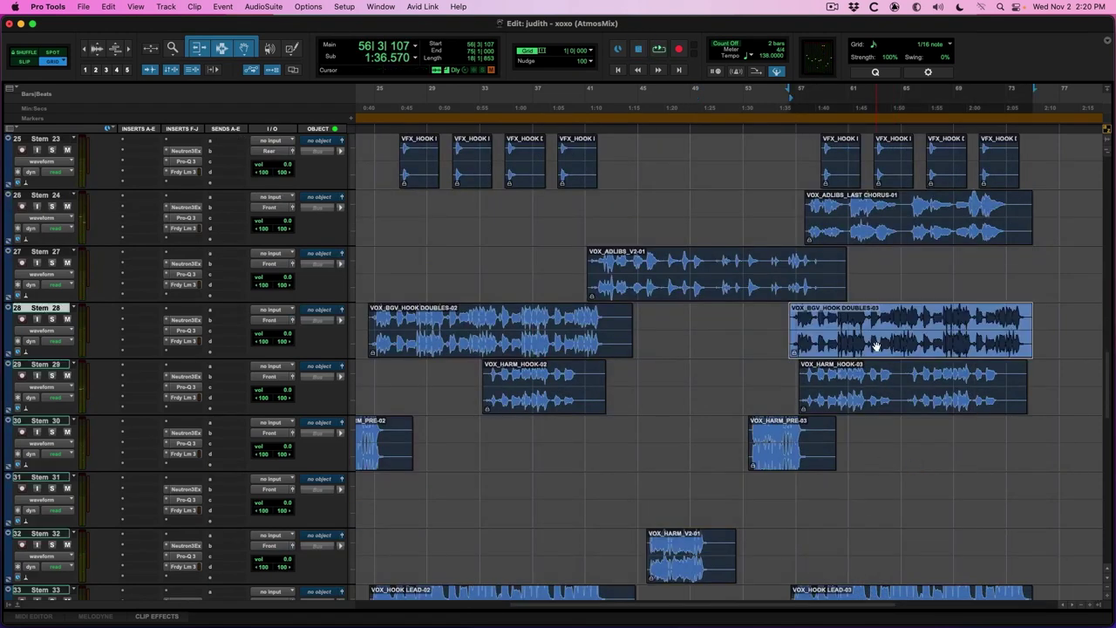
key(super+bracketright)
key(space)
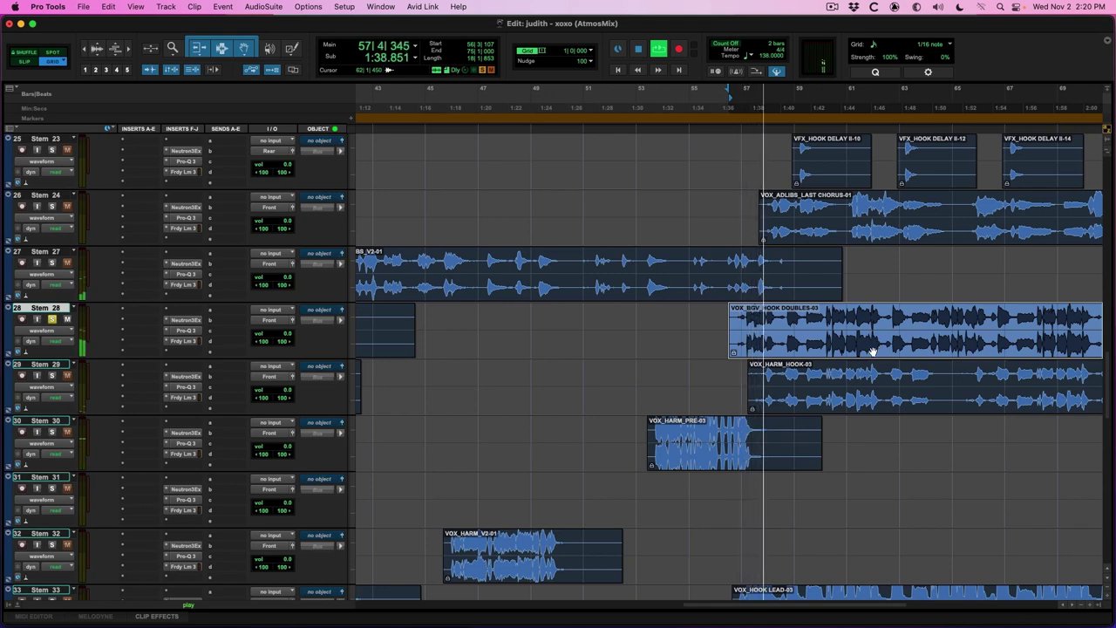
Audition VOX_HARM_HOOK-03 with Stem 29 soloed, both alone and together with VOX_HOOK LEAD-03 on Stem 33.
click(849, 399)
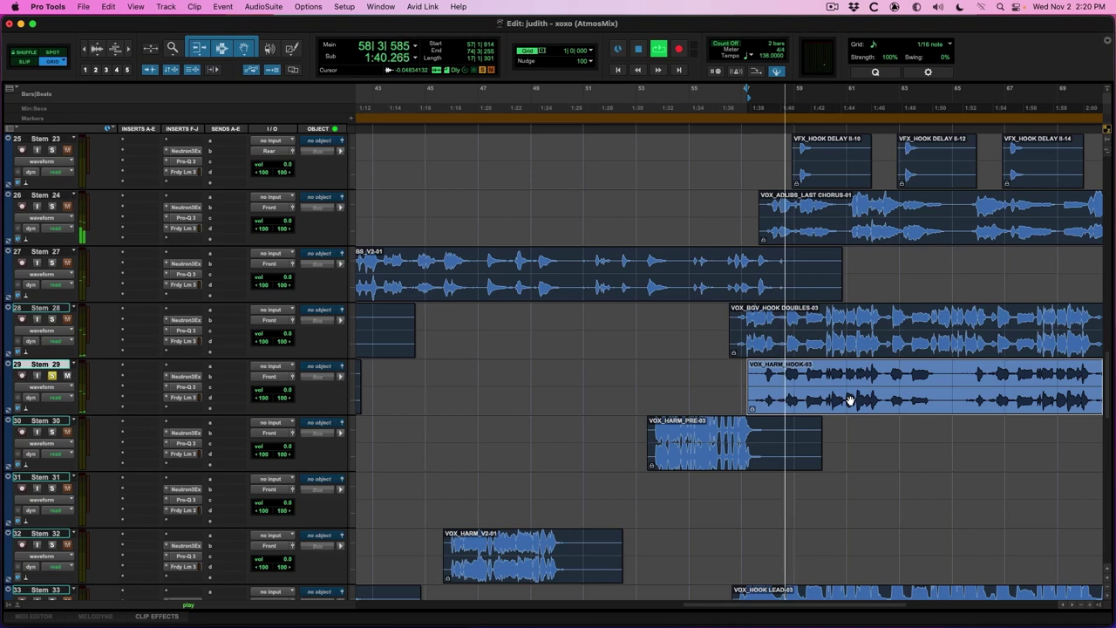
scroll(849, 401, down, 2)
scroll(850, 400, down, 10)
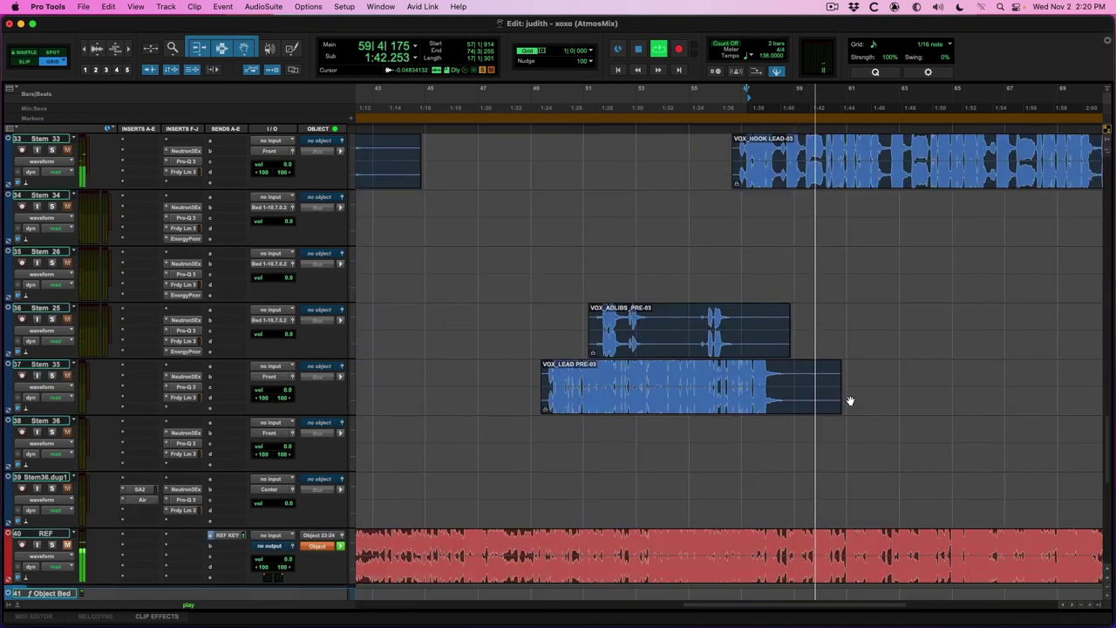
scroll(851, 401, up, 8)
key(space)
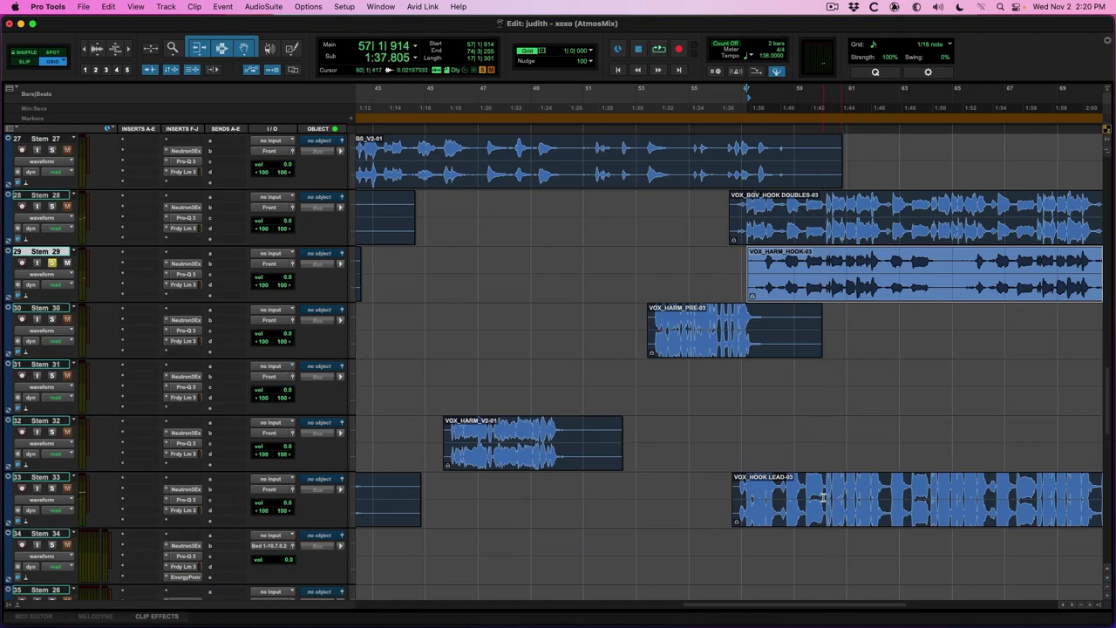
click(819, 509)
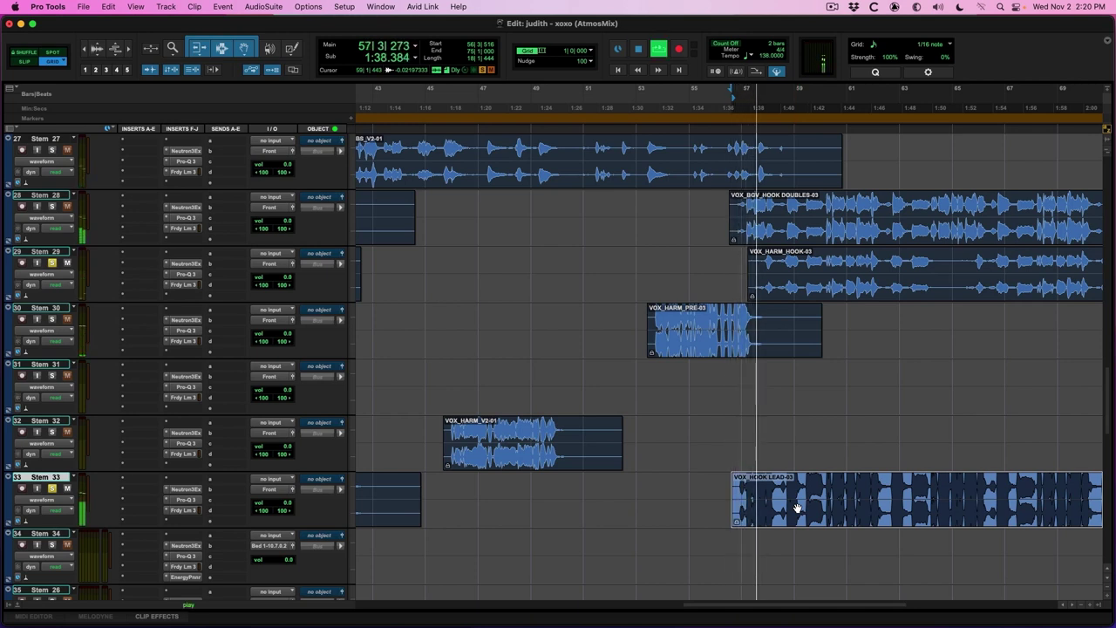
key(space)
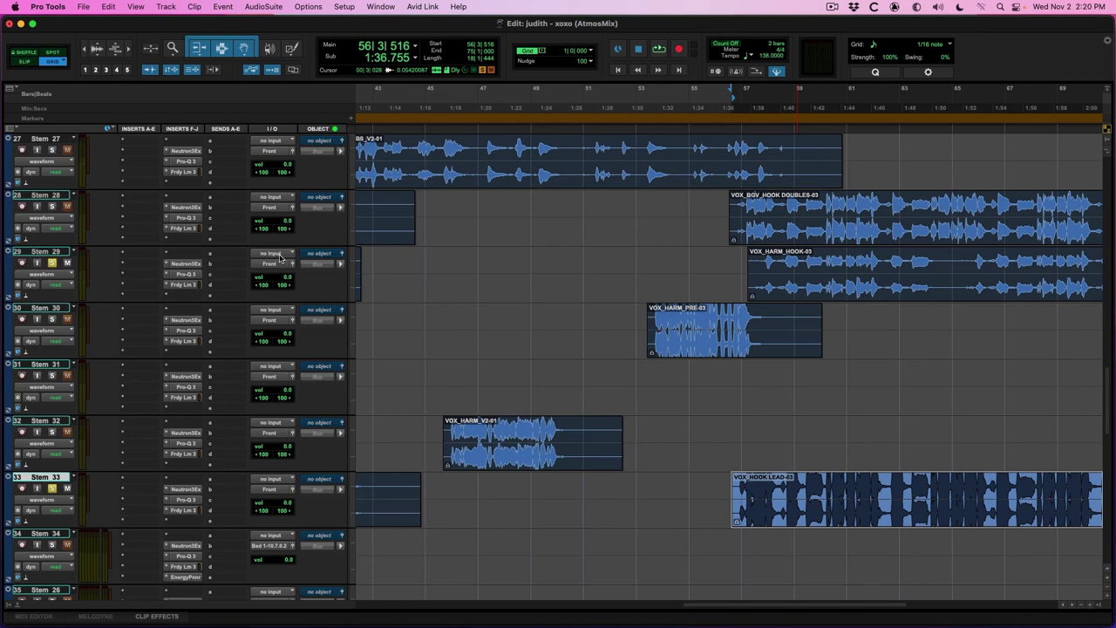
Assign Stem 29 to Object 31-32, switch its output from bus to object and open its panner.
click(312, 255)
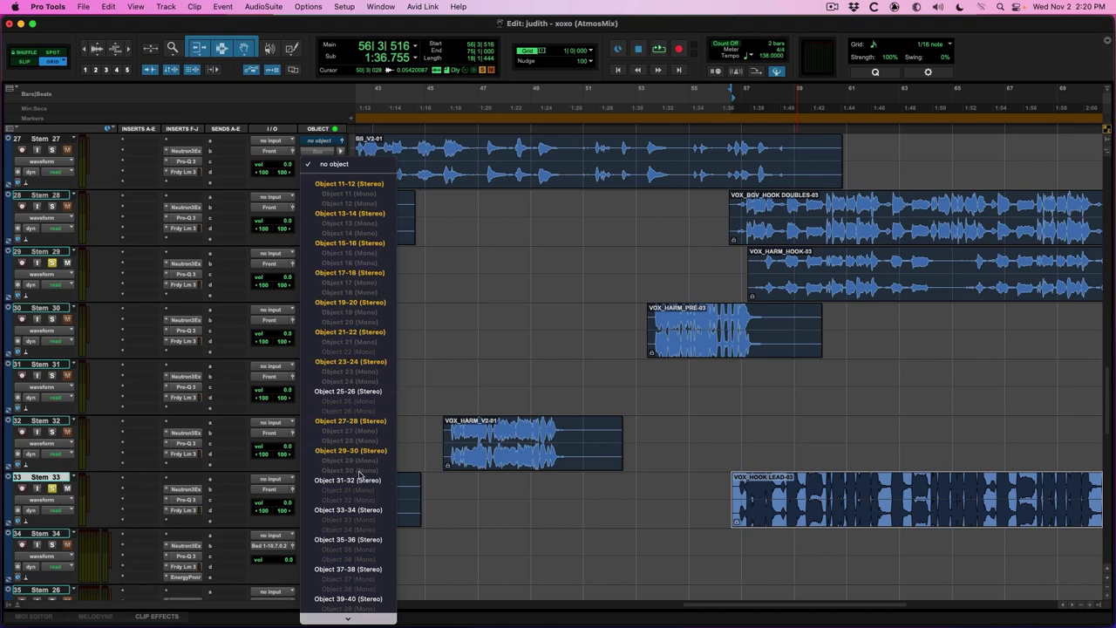
click(294, 370)
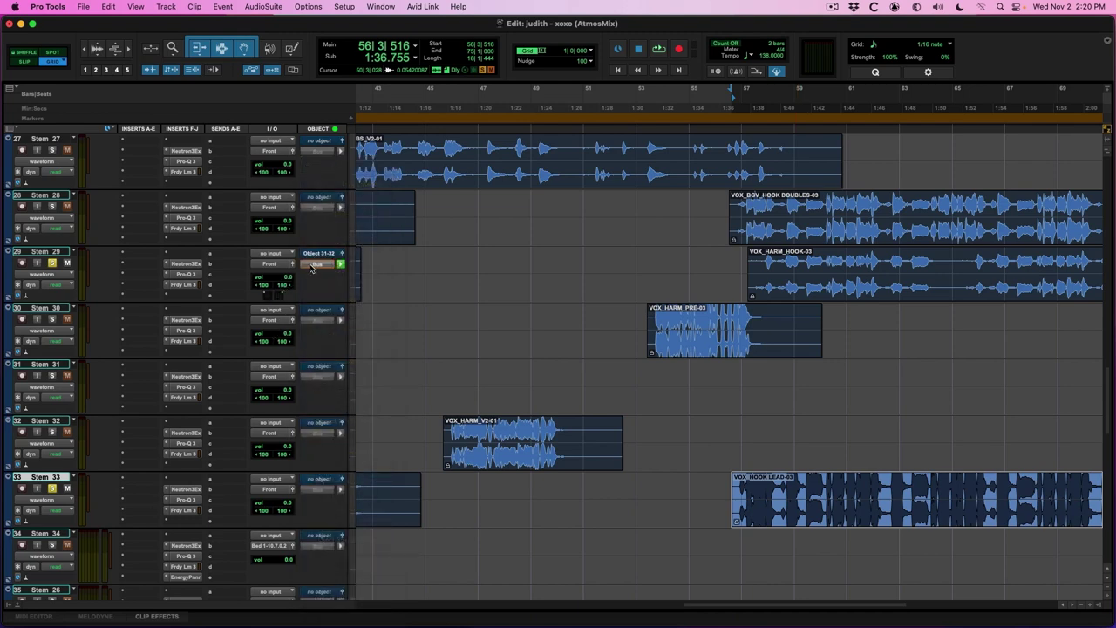
click(293, 264)
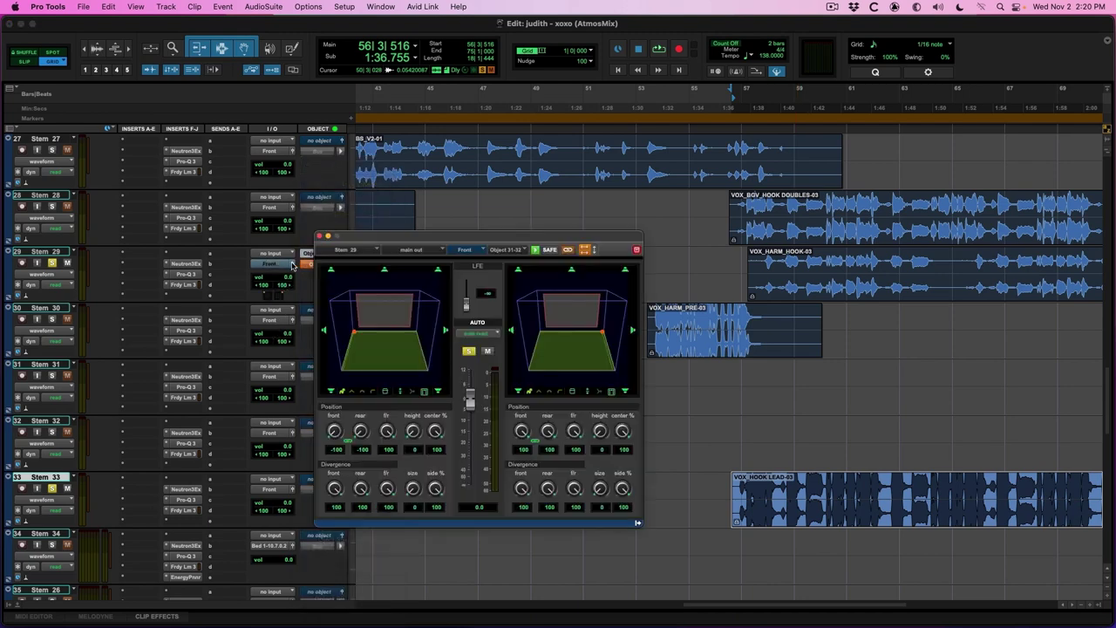
Pan Stem 29 during playback to f/r 13, height 34 and size 9, check it in the Dolby Atmos Renderer and close the panner.
click(384, 391)
key(space)
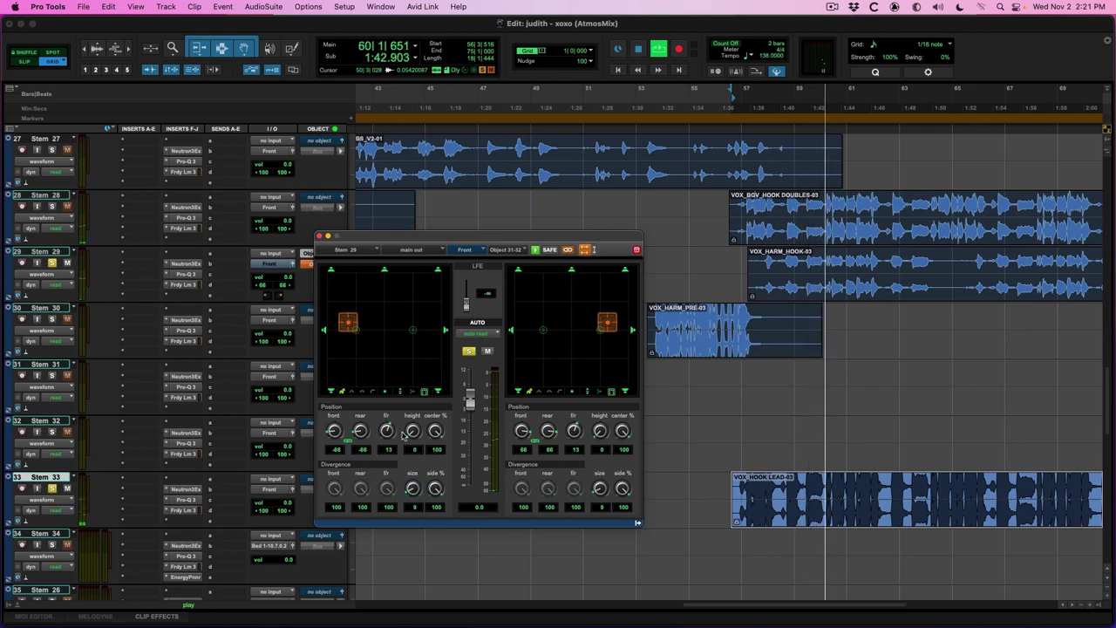
key(ctrl+Right)
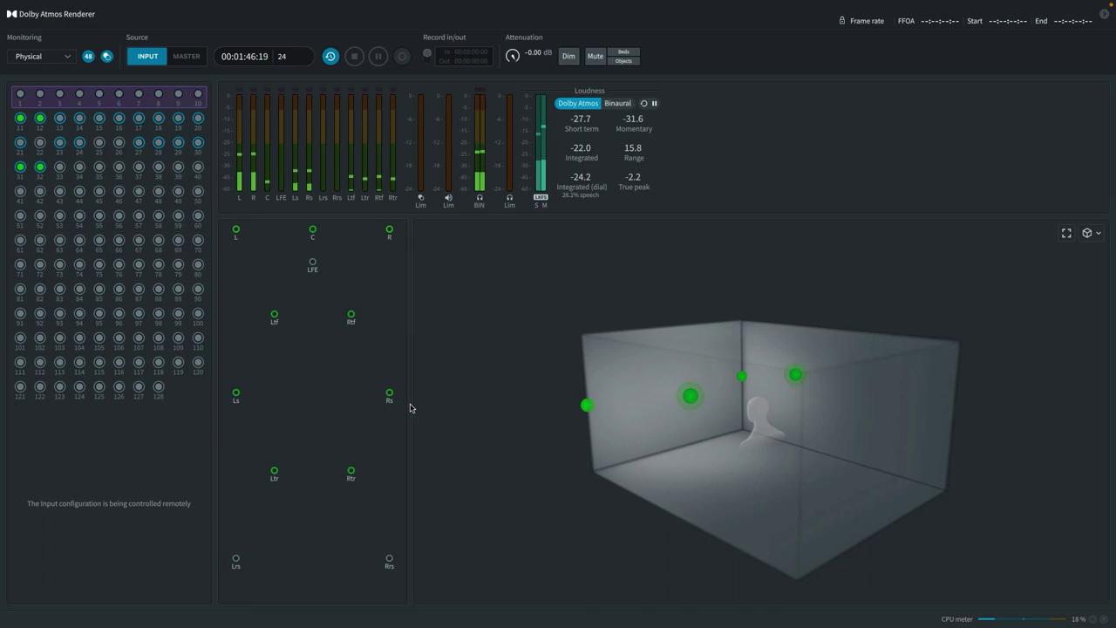
key(ctrl+Left)
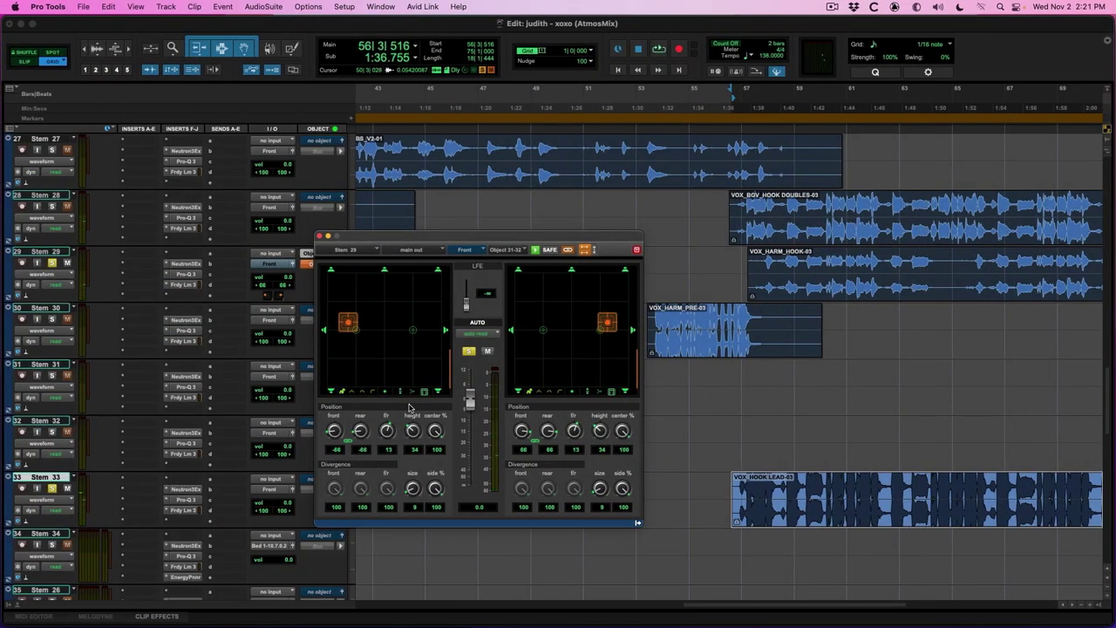
key(super+w)
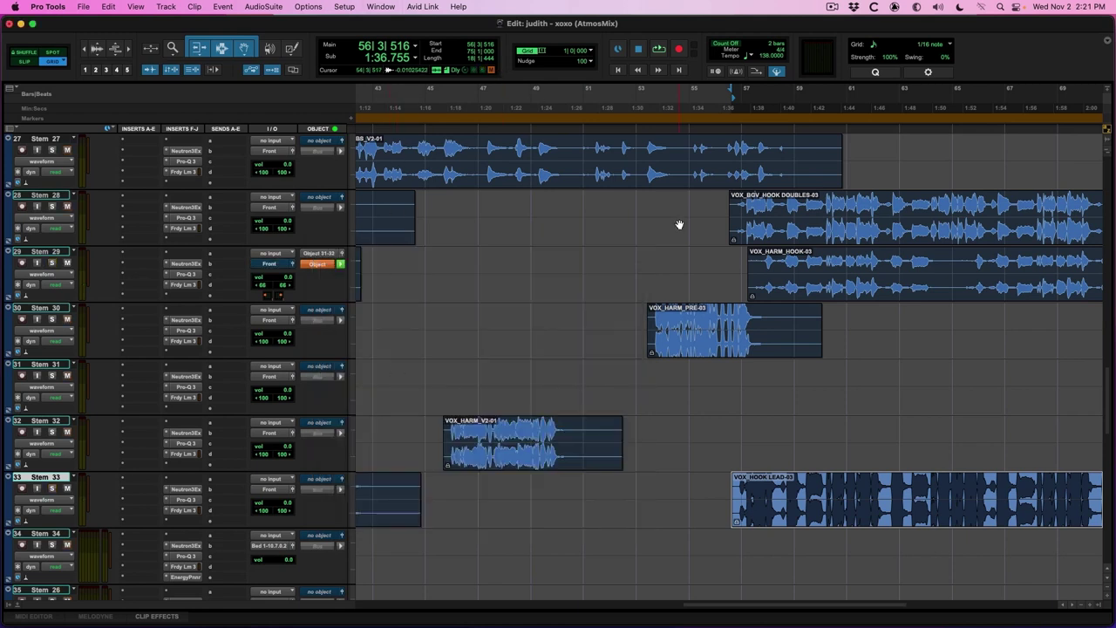
Play the full mix from bar 54 to hear the VOX_HARM_PRE-03 section on Stem 30.
click(662, 259)
key(space)
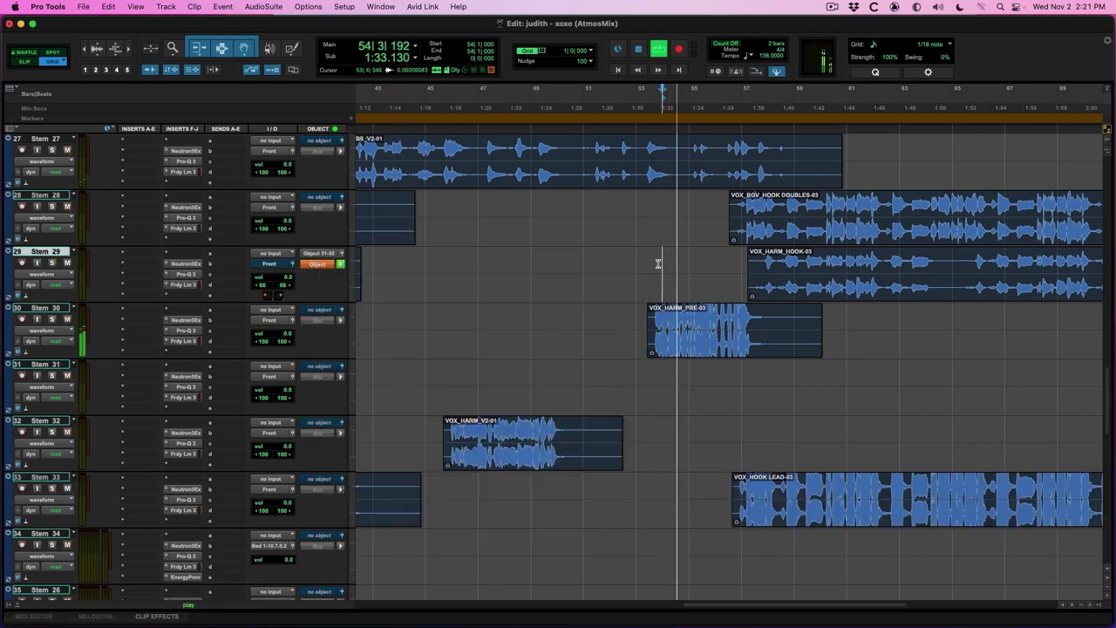
key(super+])
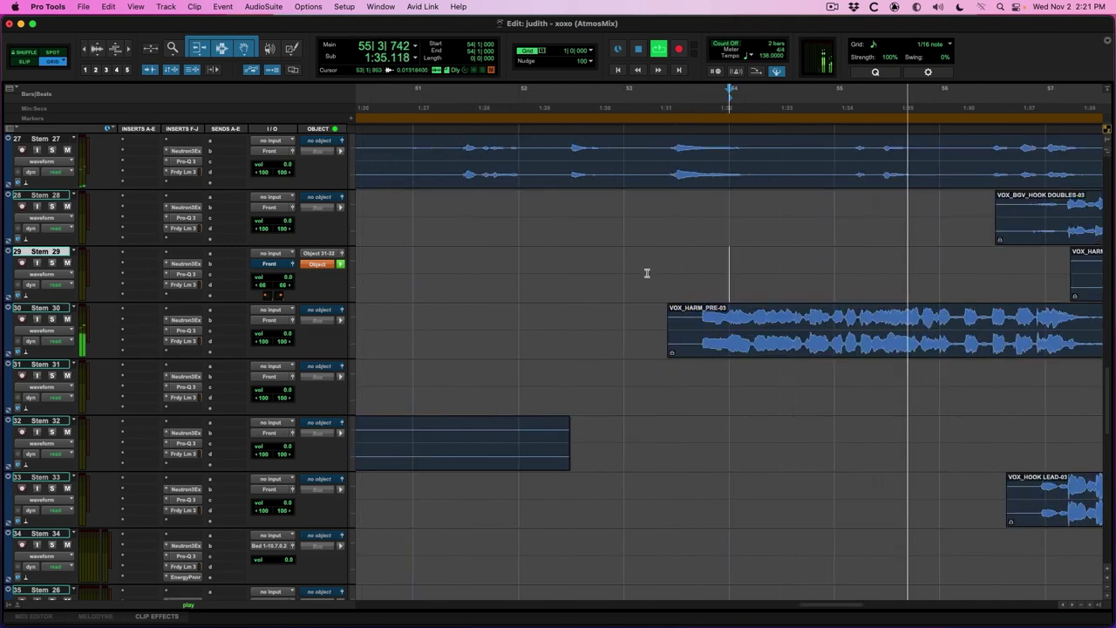